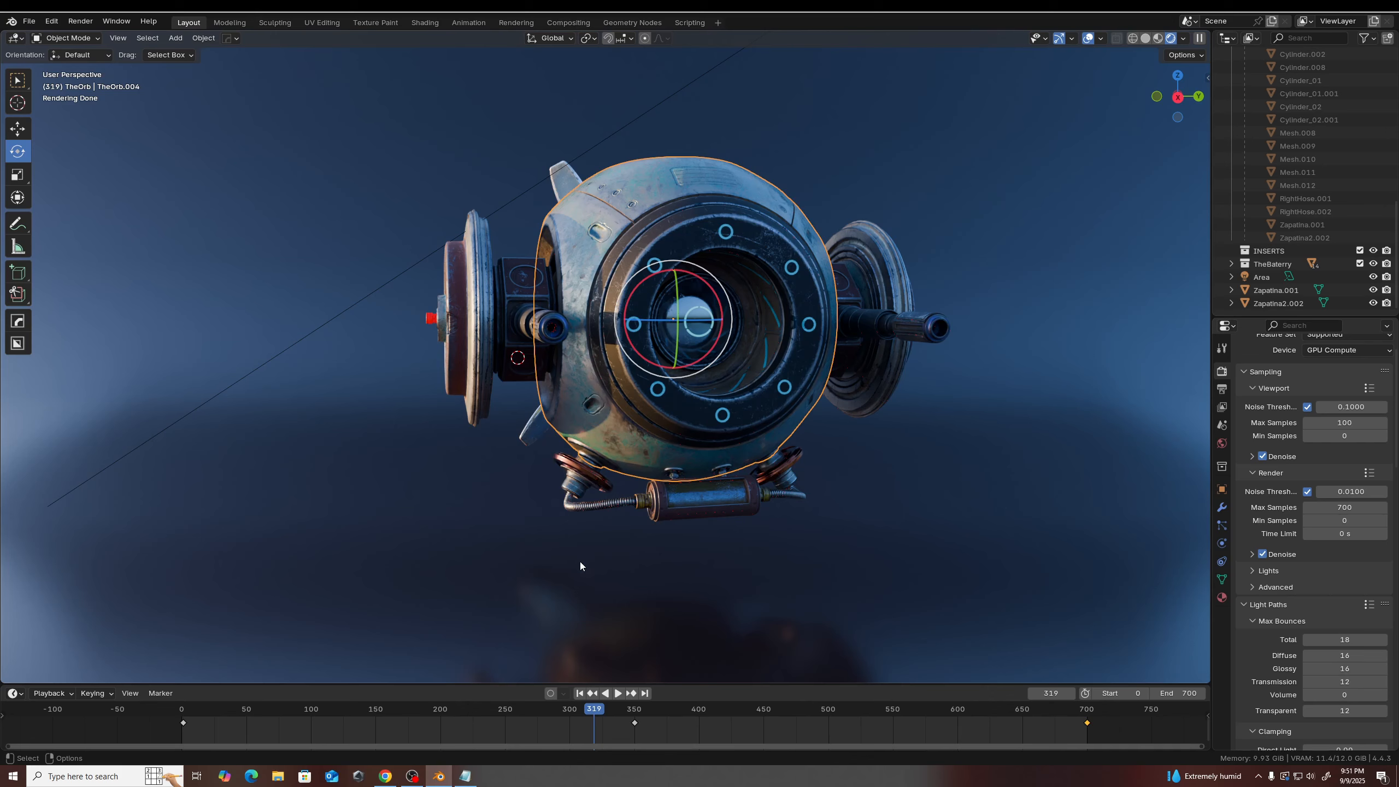
- Examine the rendered orb model closely from its front opening and around to its side panel
left_click(797, 575)
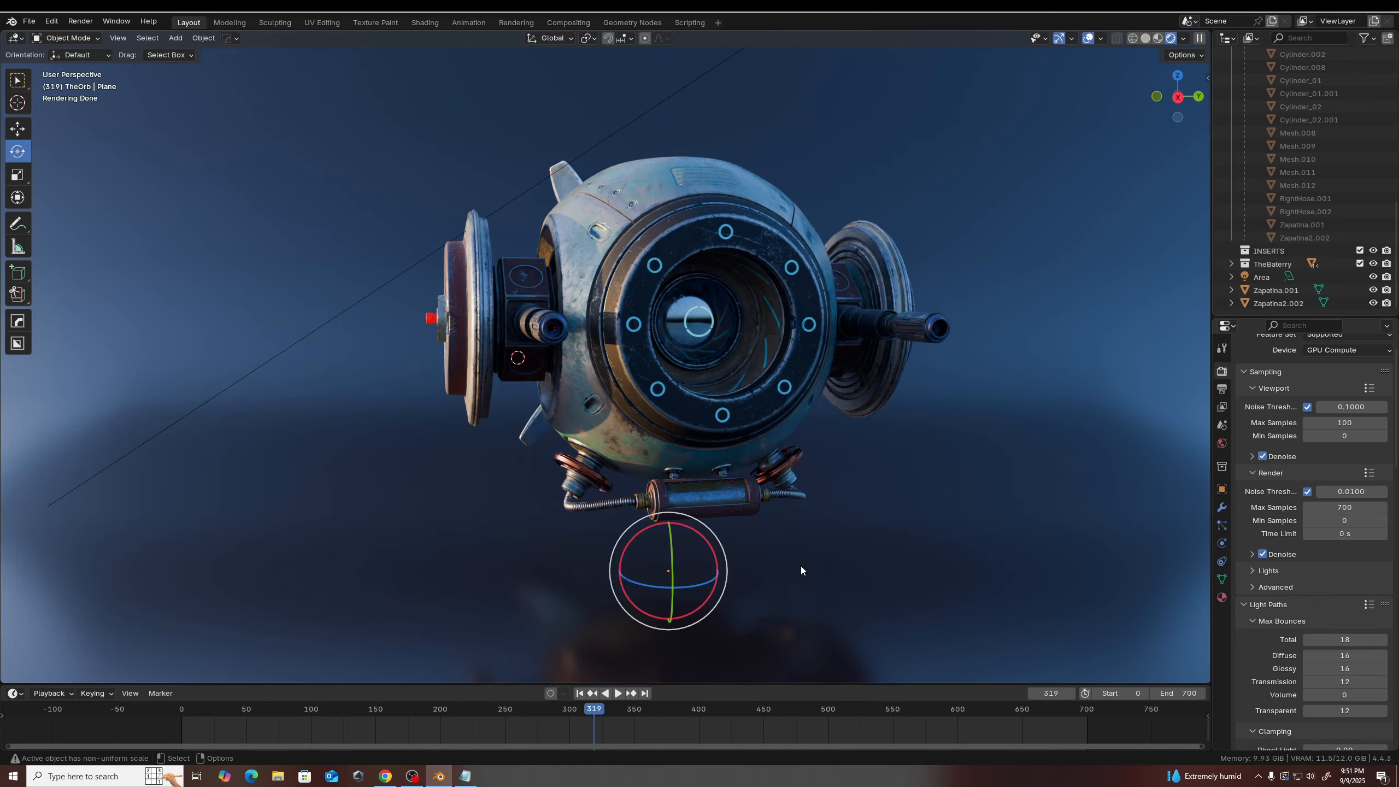
middle_click_drag(771, 442, 713, 433)
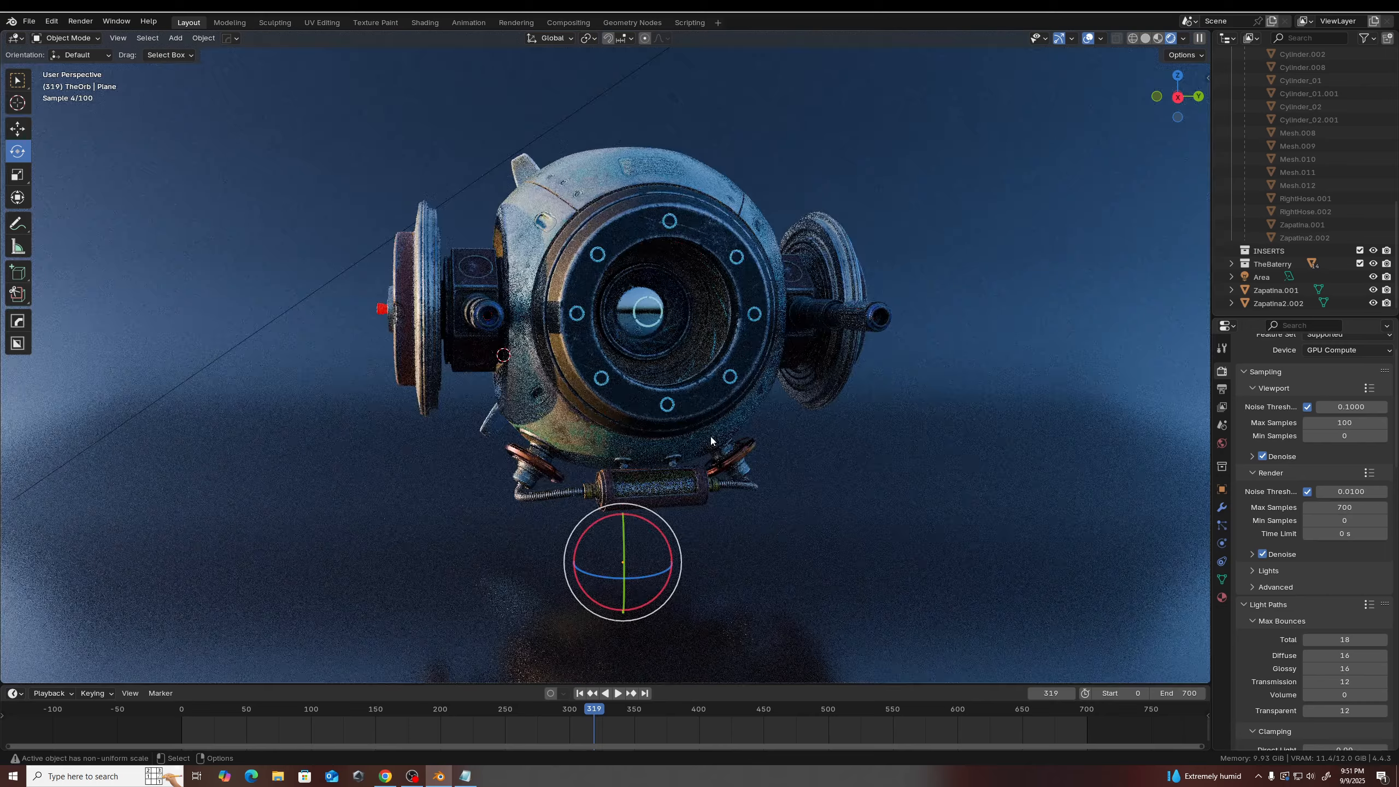
scroll(738, 443, "up", 1)
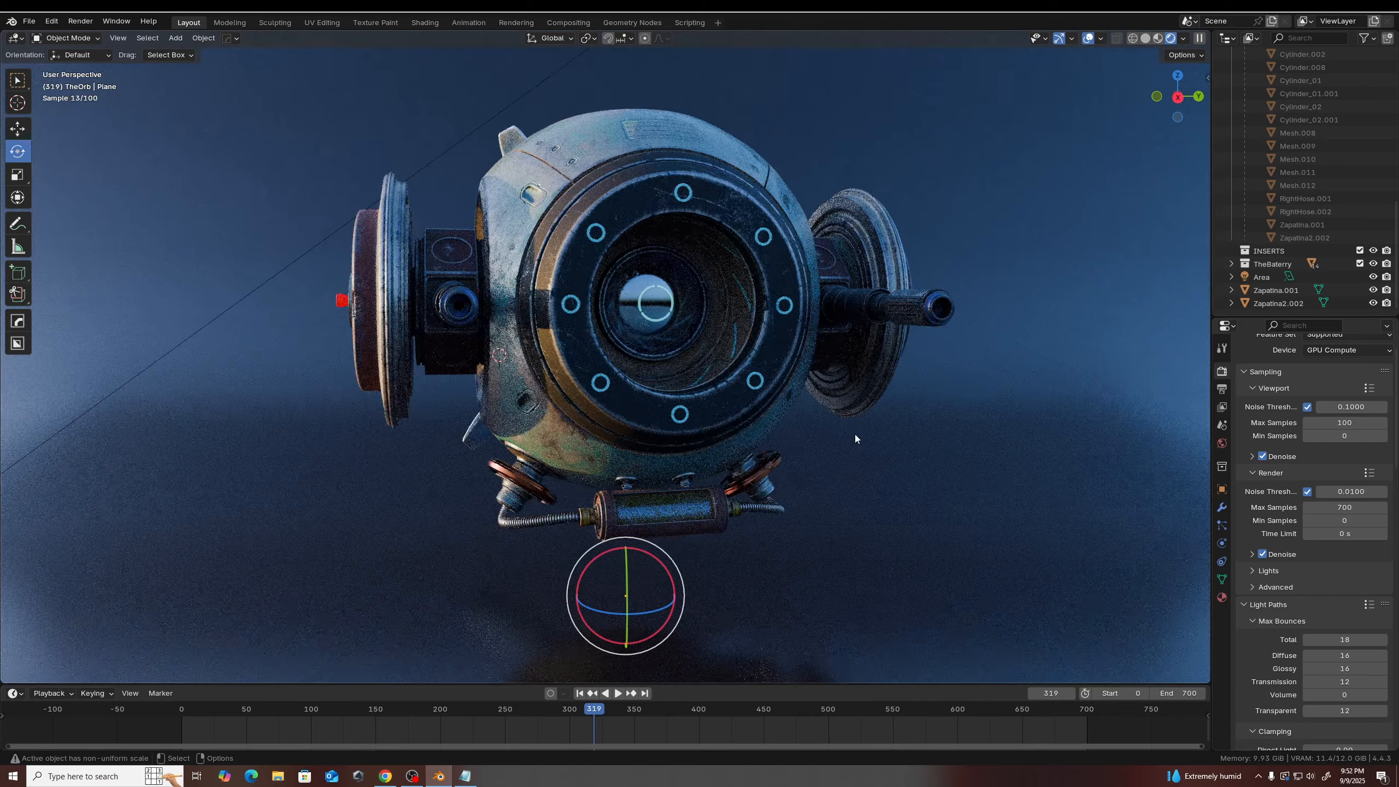
mouse_move(854, 434)
middle_mouse_down()
mouse_move(744, 434)
mouse_move(857, 435)
middle_mouse_up()
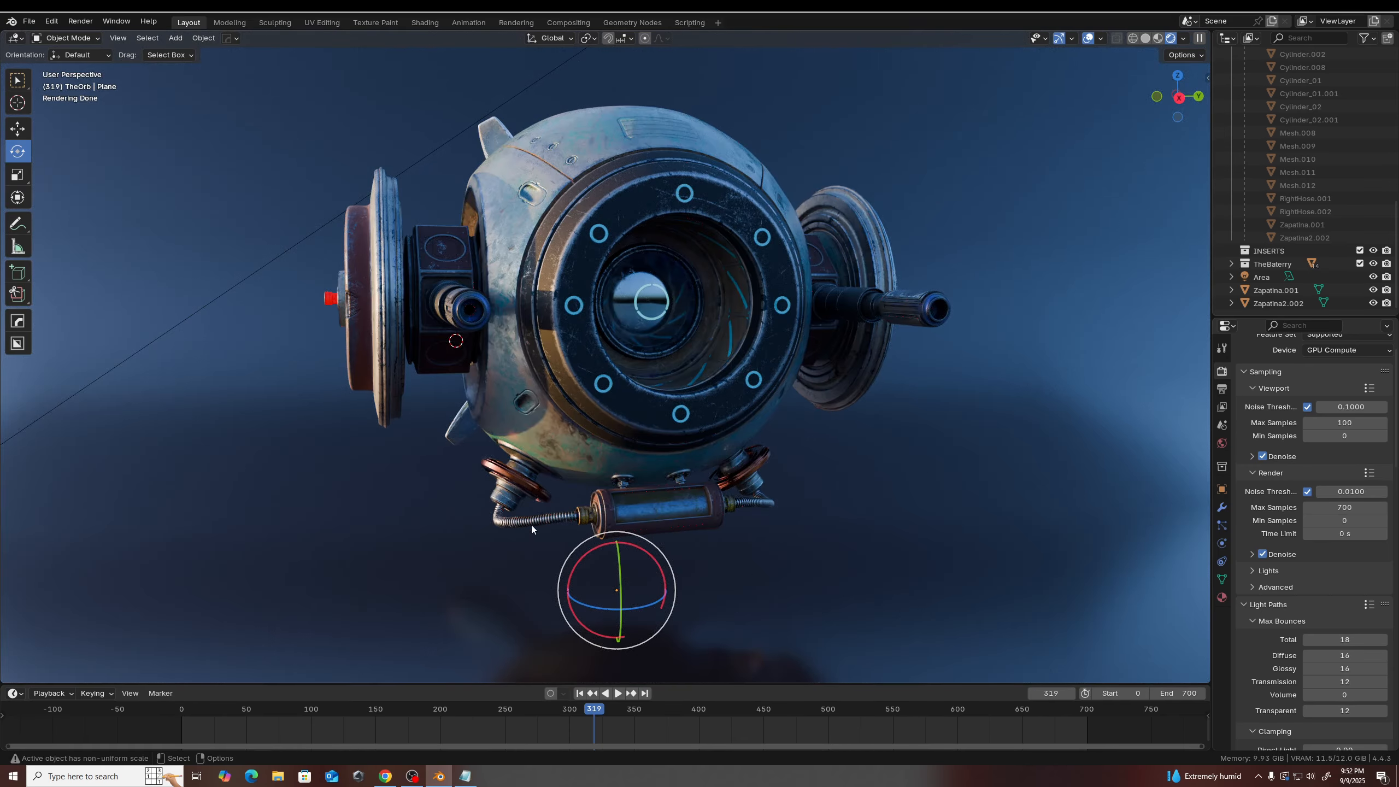
right_click_drag(537, 311, 626, 463, "alt")
middle_click_drag(653, 306, 625, 387, "alt")
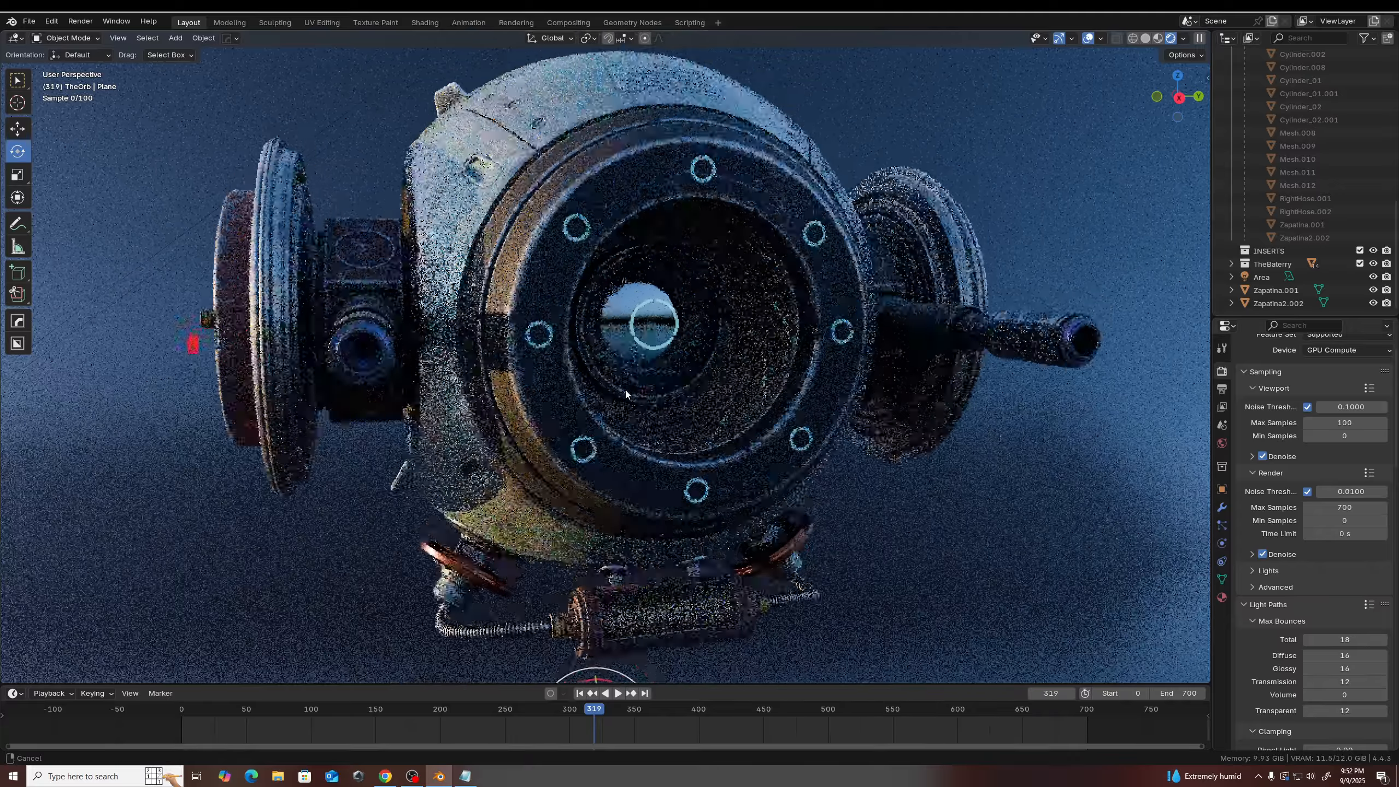
left_click_drag(865, 372, 680, 464, "alt")
scroll(688, 451, "up", 3)
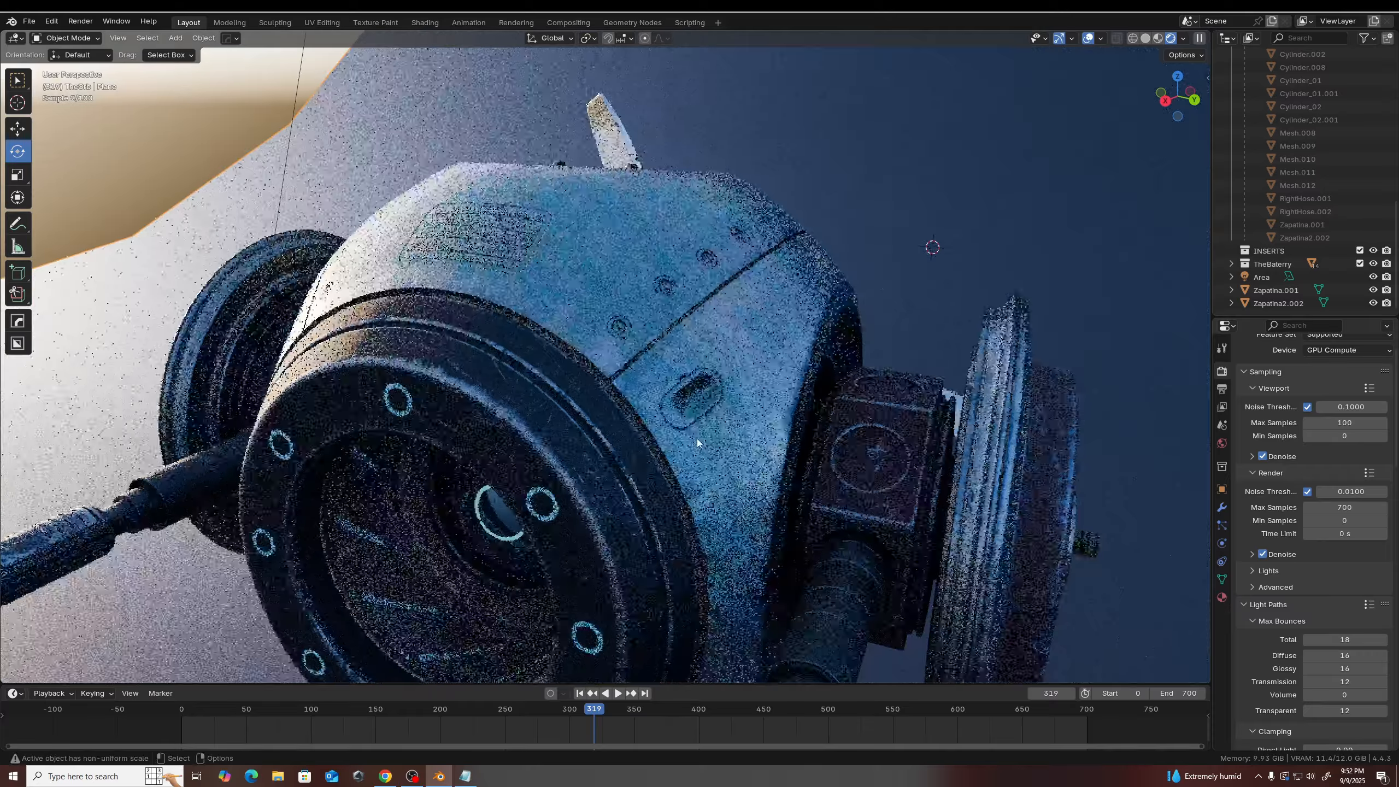
- Open the orb's main shell in Edit Mode with face selection and select a single face on its side panel
left_click(693, 344)
key("ctrl+Tab")
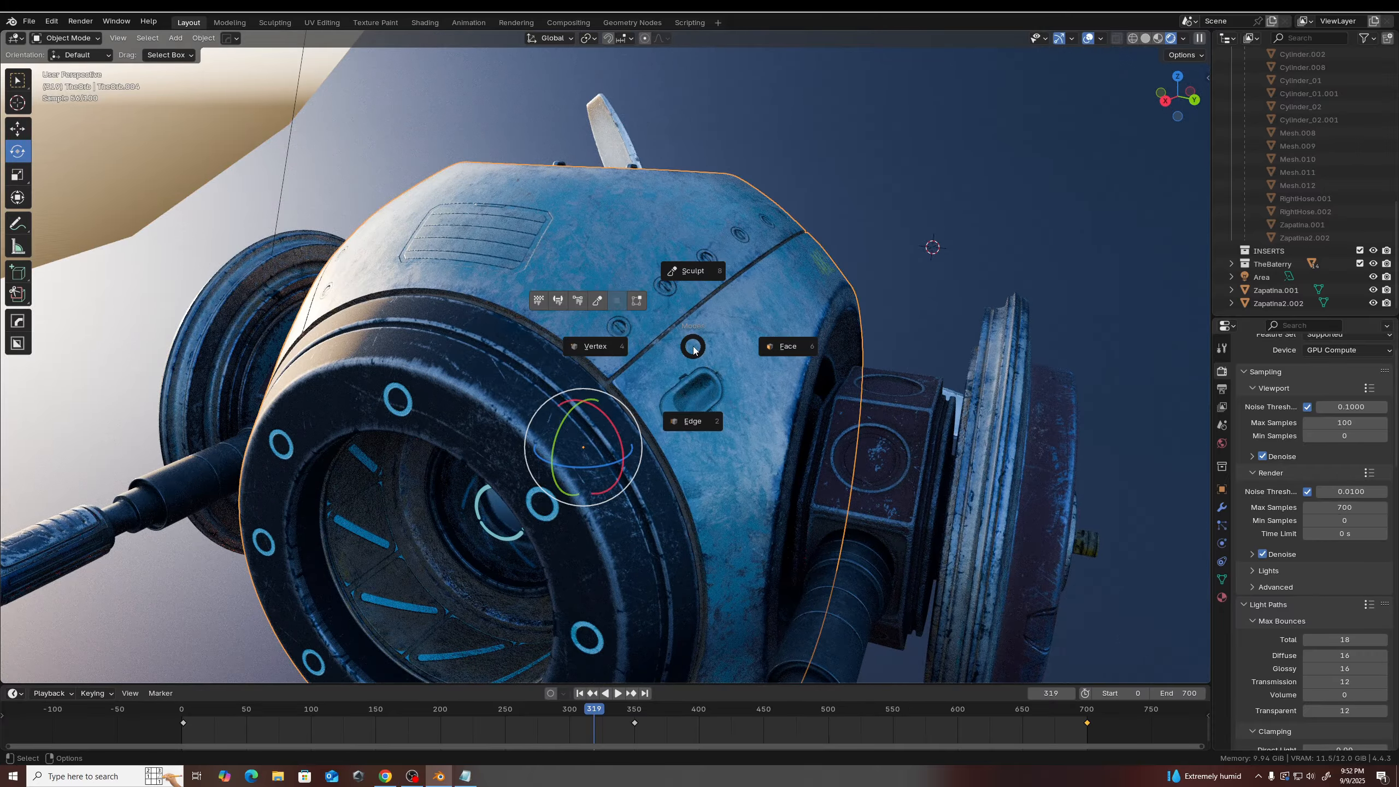
left_click(764, 350)
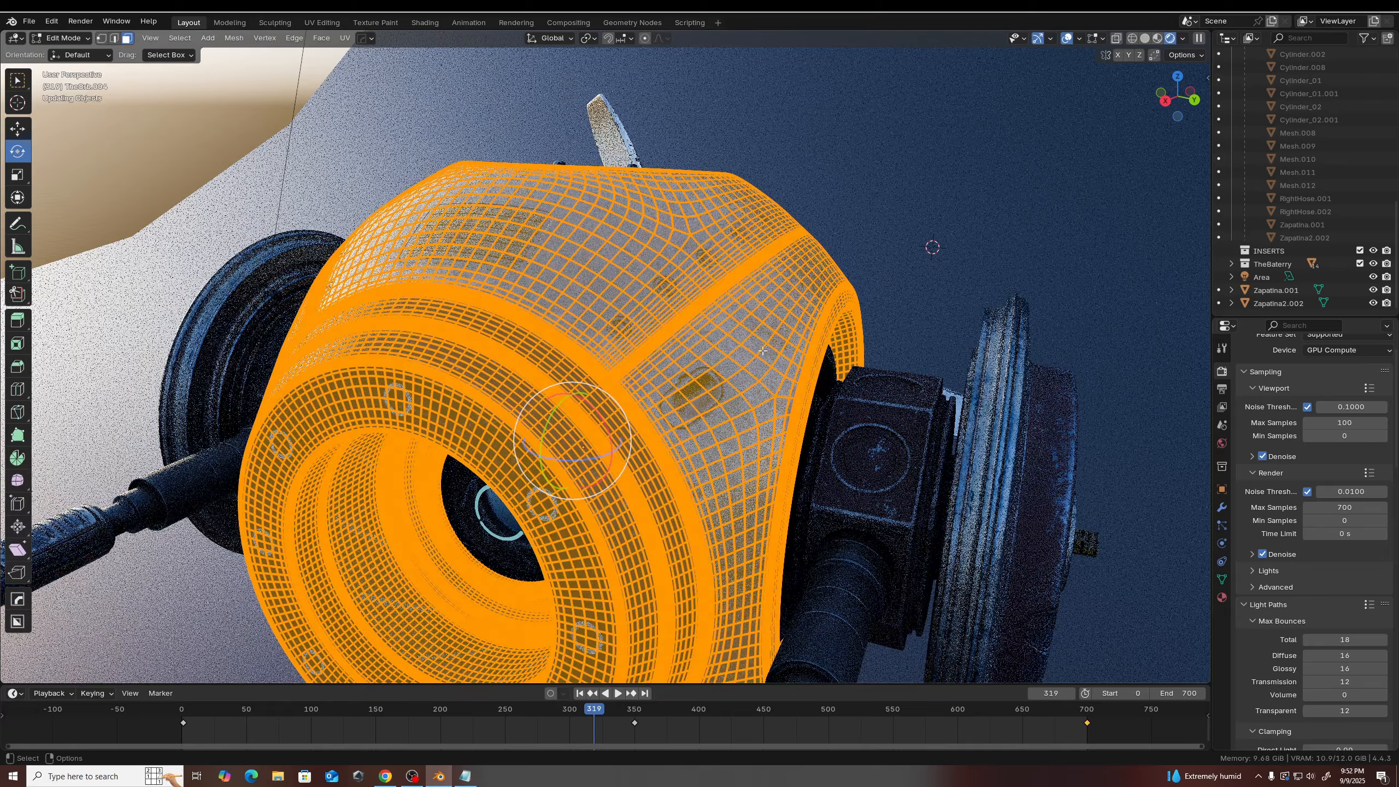
scroll(687, 408, "up", 4)
left_click_drag(687, 408, 652, 325, "alt")
left_click(657, 315)
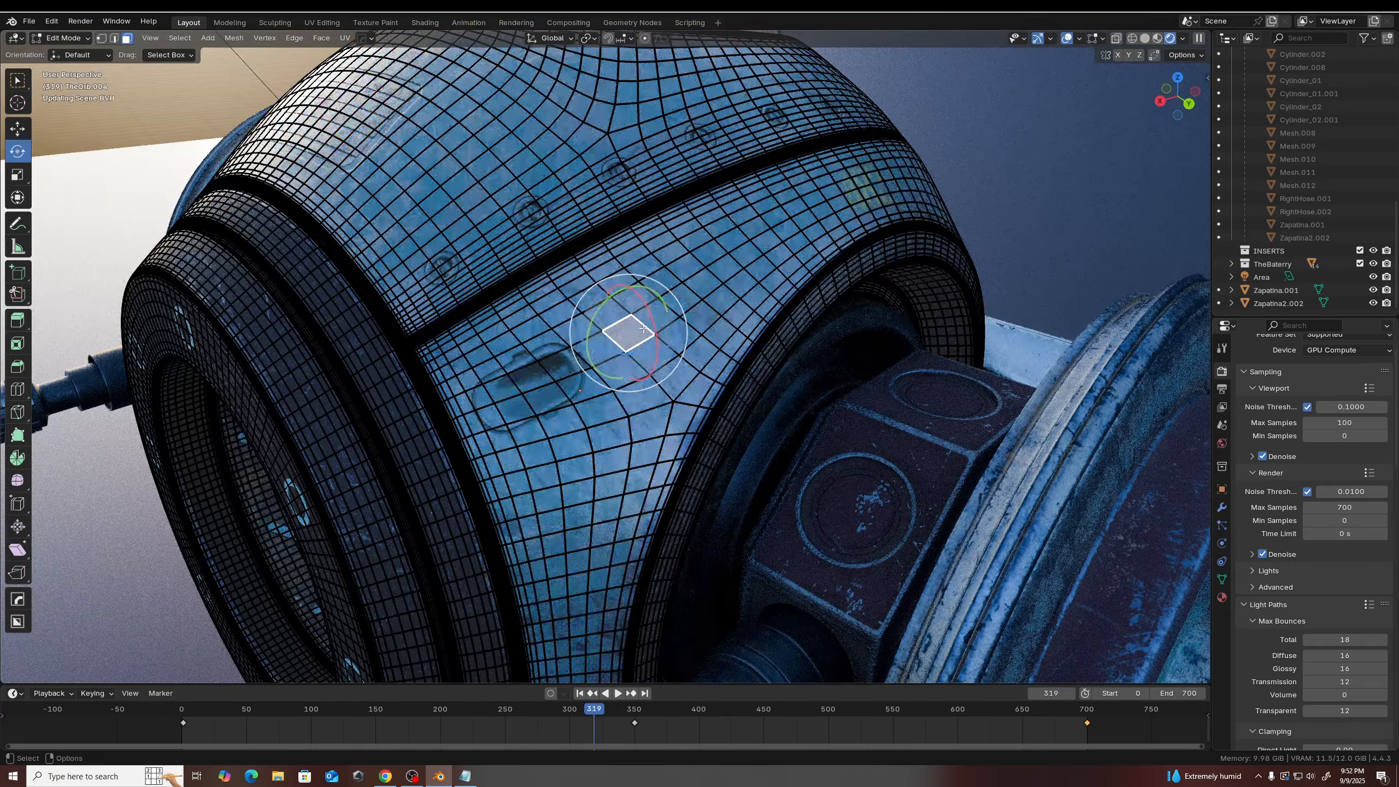
- Activate the Select Box tool and select individual faces one after another on the side panel behind the recessed slot
key("w")
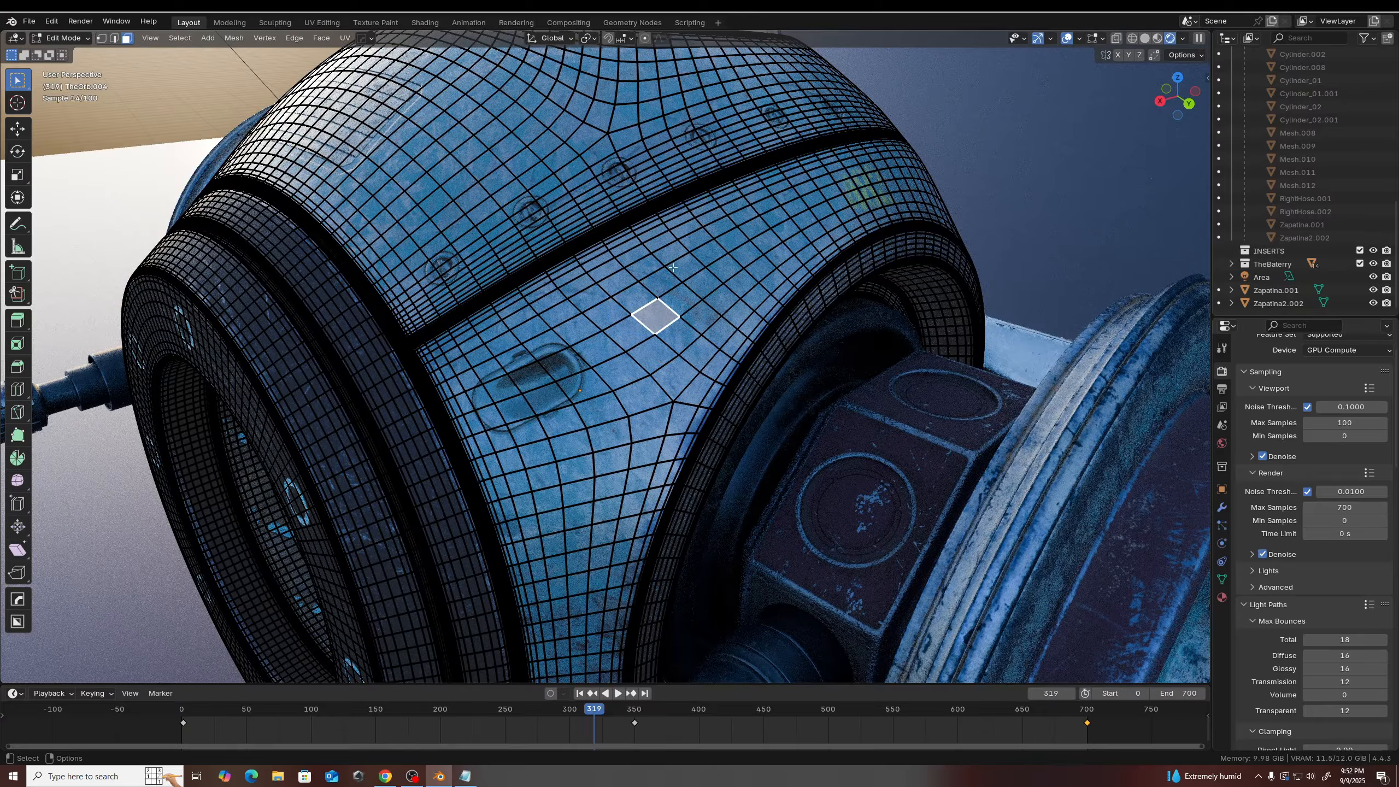
left_click(709, 252)
left_click(707, 281)
left_click(720, 300)
left_click(697, 318)
left_click(681, 300)
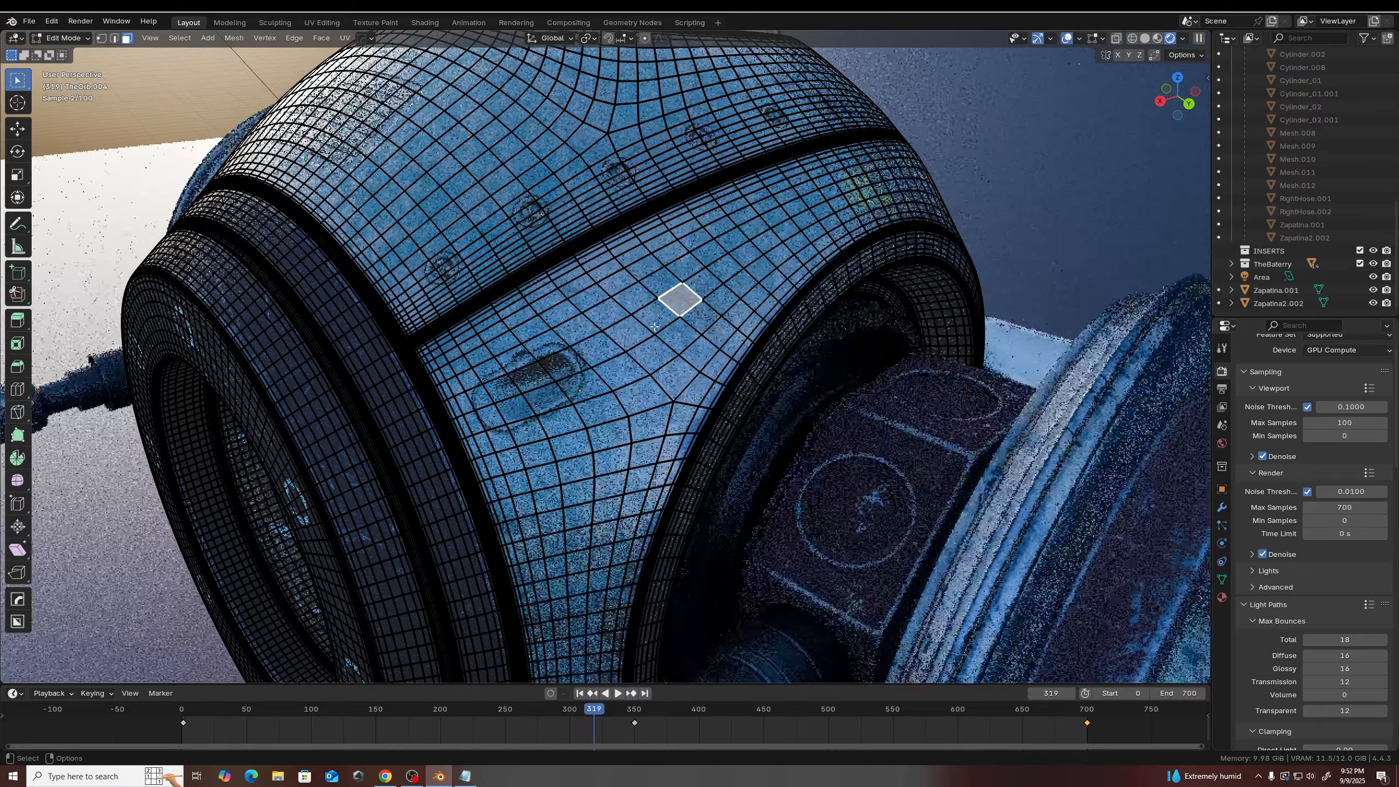
left_click(629, 333)
left_click(645, 318)
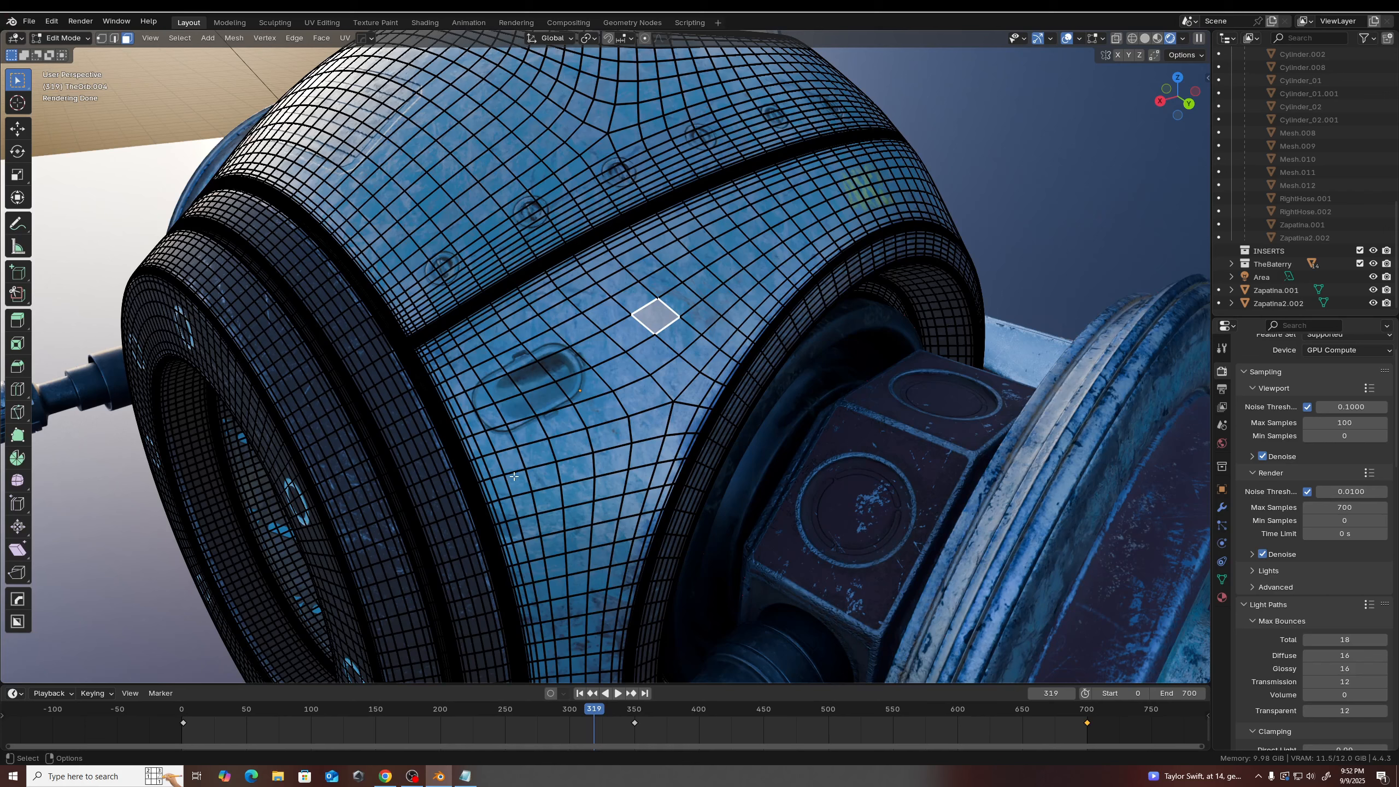
- Select the single face at the front end of the recessed slot on the orb's side panel
scroll(517, 482, "down", 5)
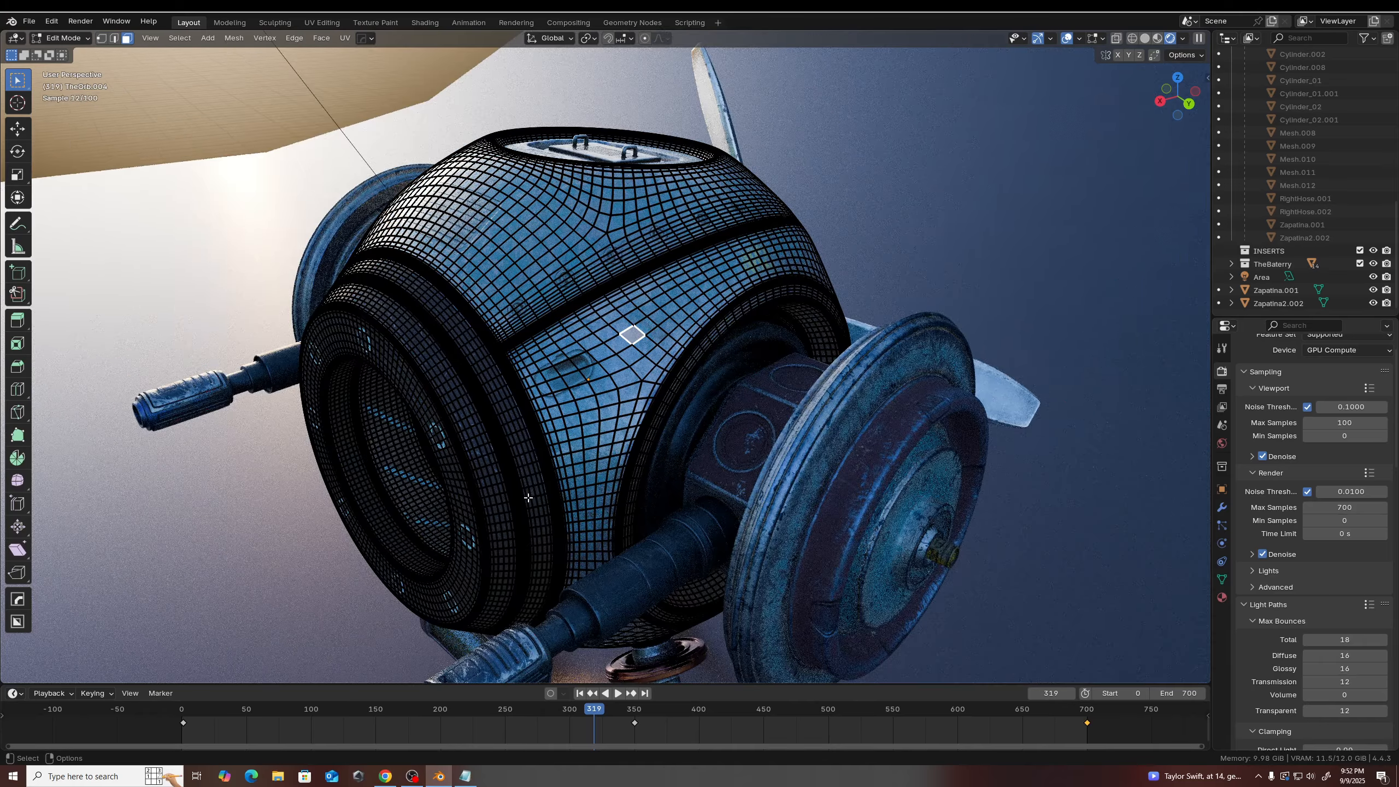
middle_click_drag(537, 505, 540, 441, "shift")
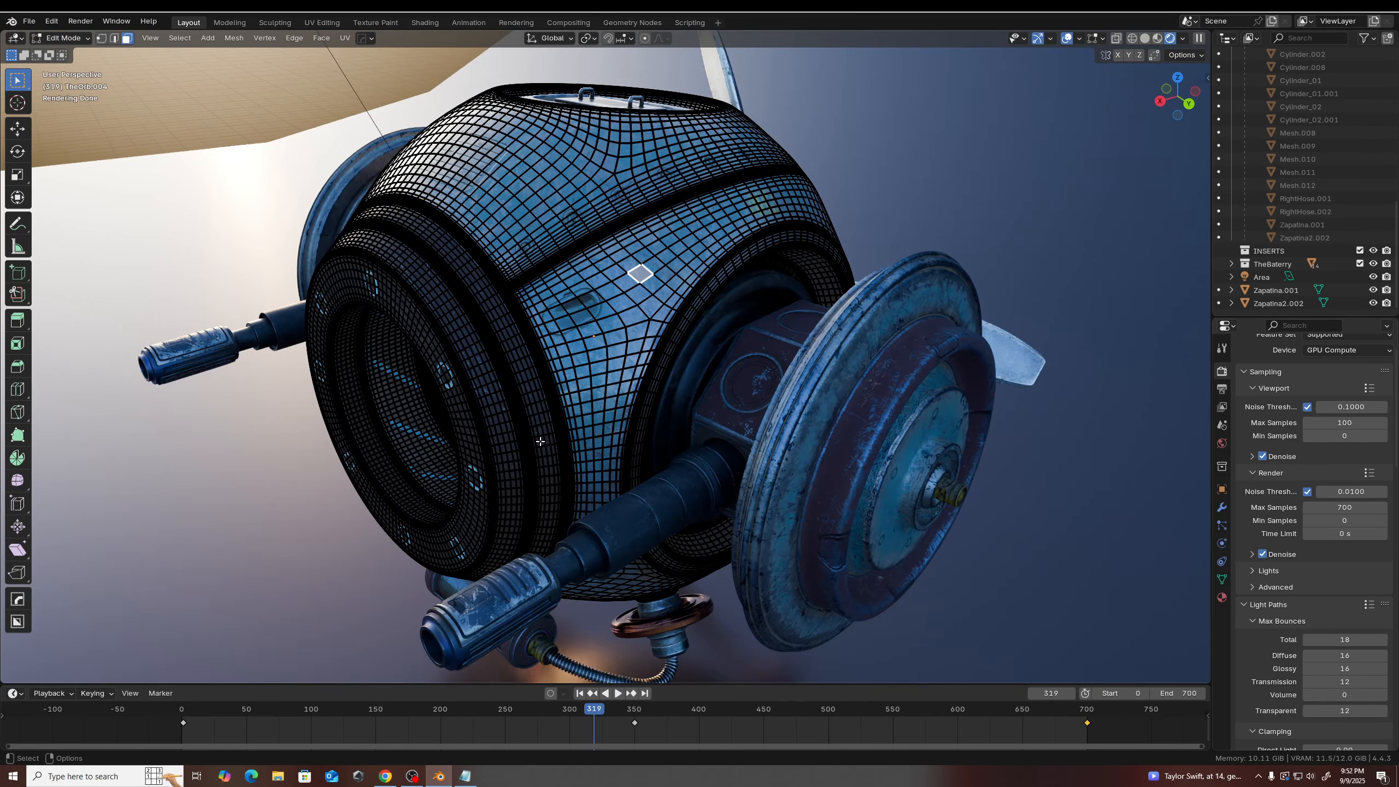
scroll(539, 389, "up", 2)
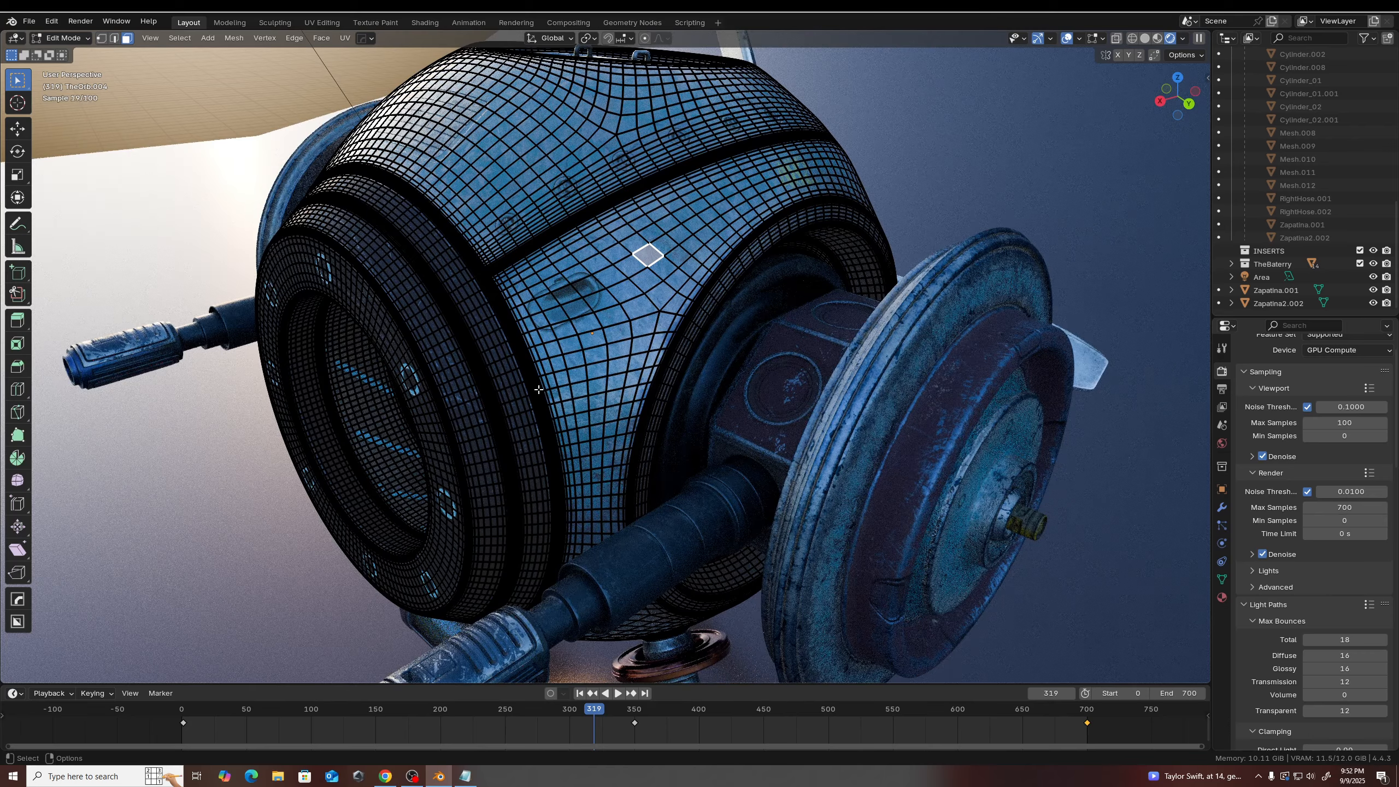
scroll(545, 323, "up", 2)
middle_click_drag(631, 326, 670, 328)
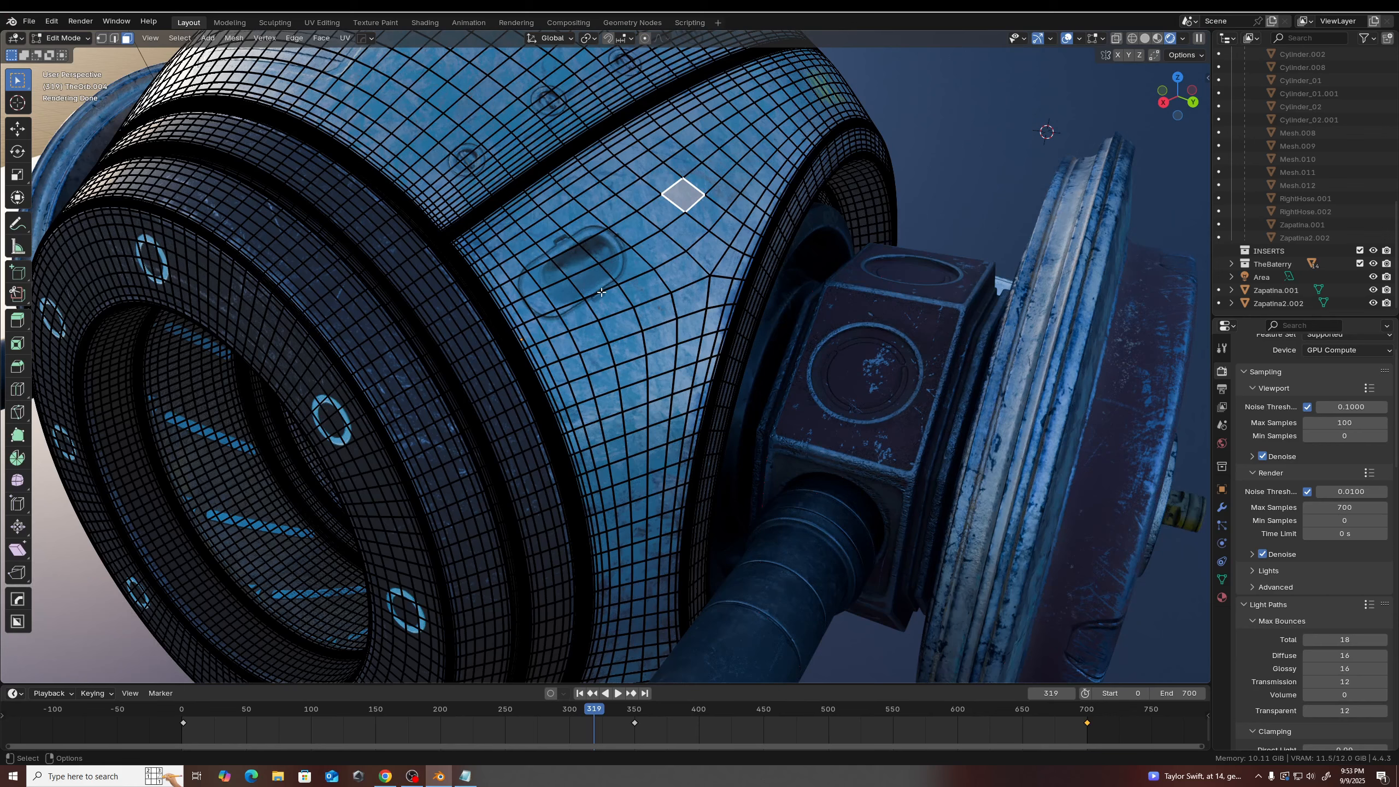
left_click(526, 266)
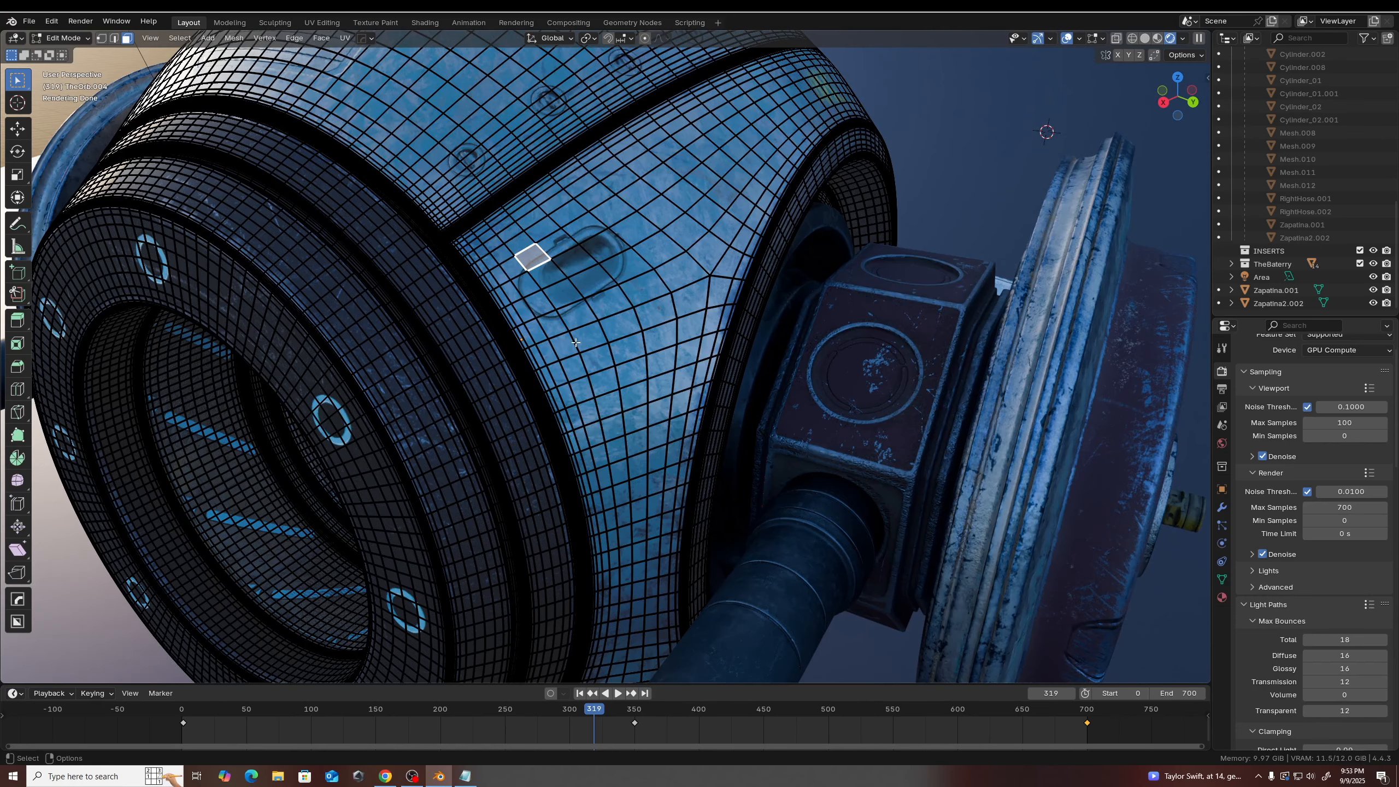
- Examine the shell's edge flow across the front ring, the side panel and the round arm opening
scroll(578, 342, "down", 3)
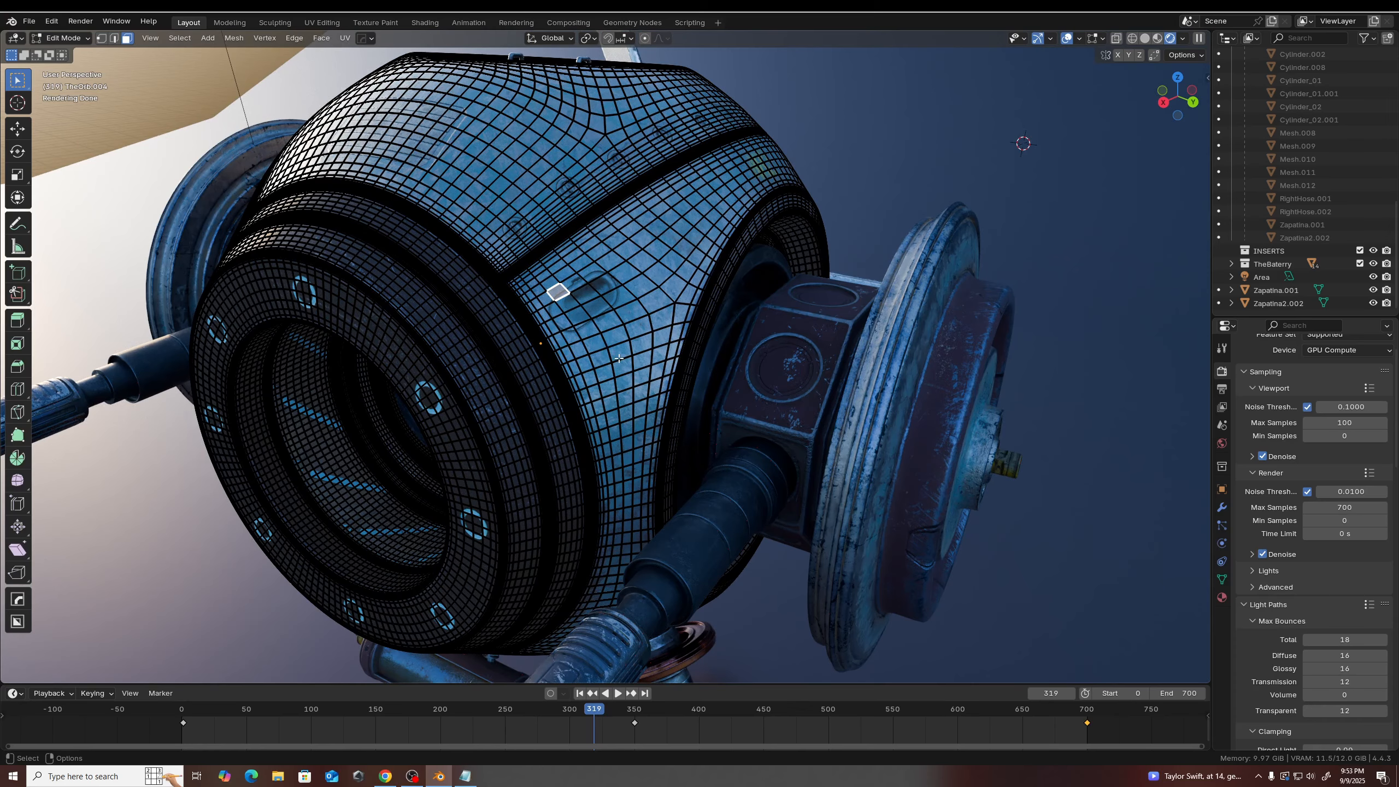
scroll(625, 347, "down", 5)
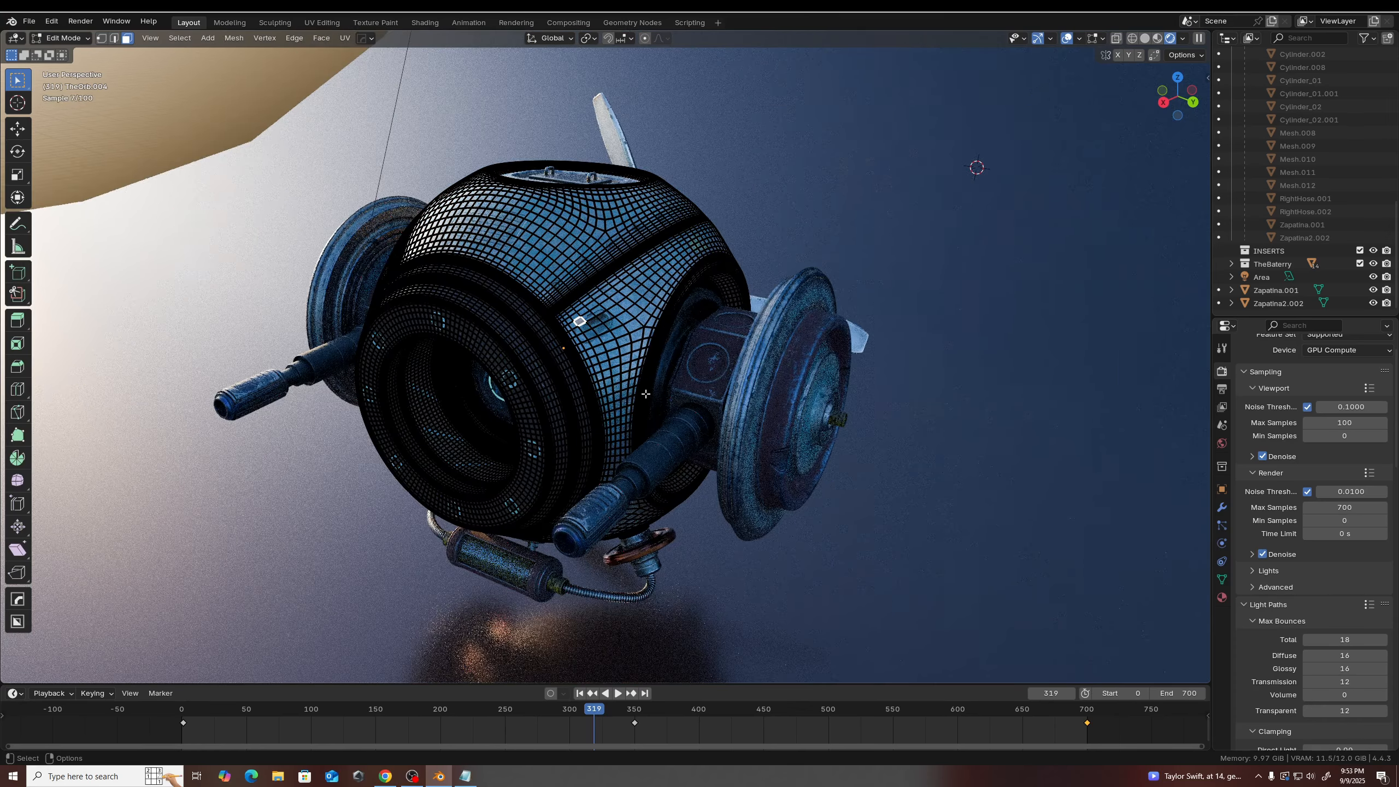
middle_click_drag(608, 411, 629, 384, "alt")
right_click_drag(629, 384, 680, 346, "alt")
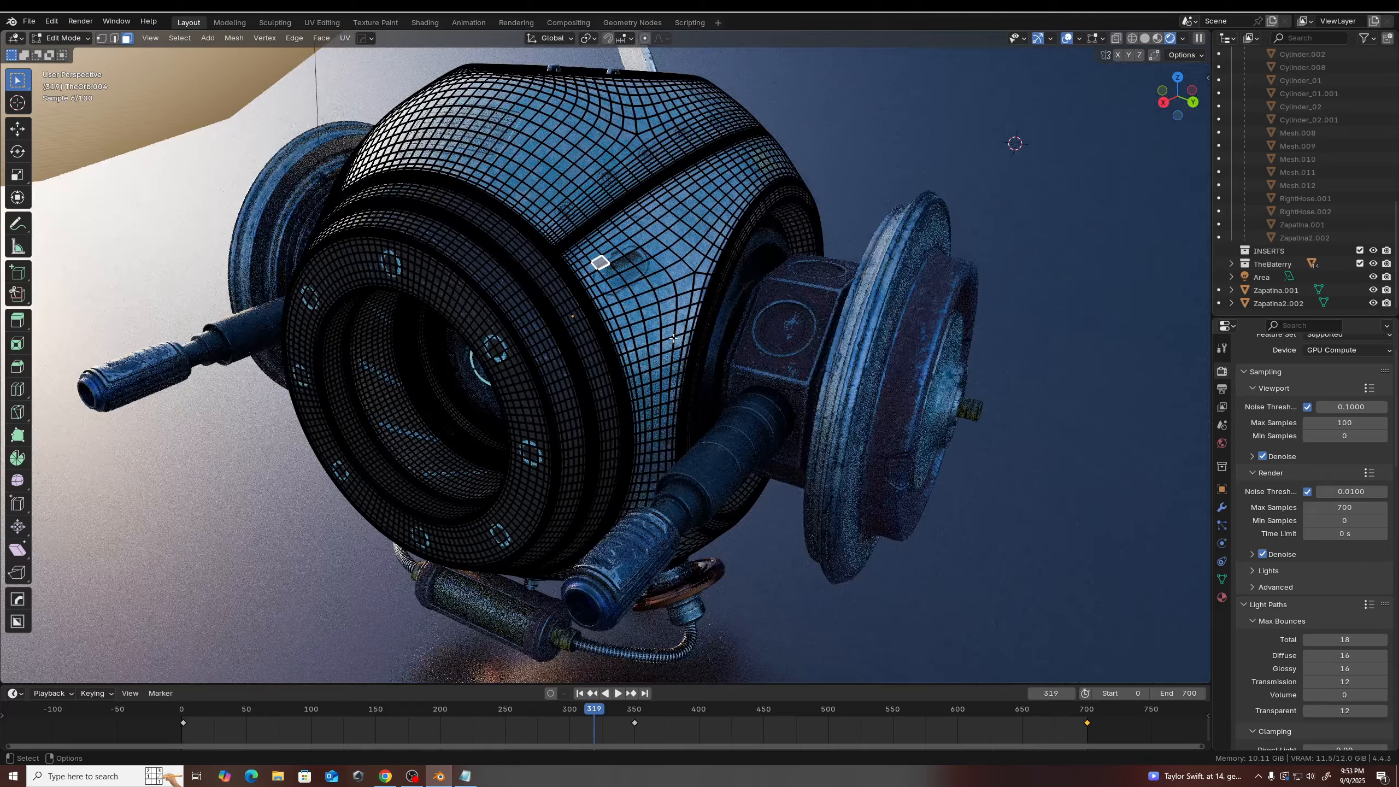
left_click_drag(680, 347, 672, 345, "alt")
middle_click_drag(671, 345, 665, 298)
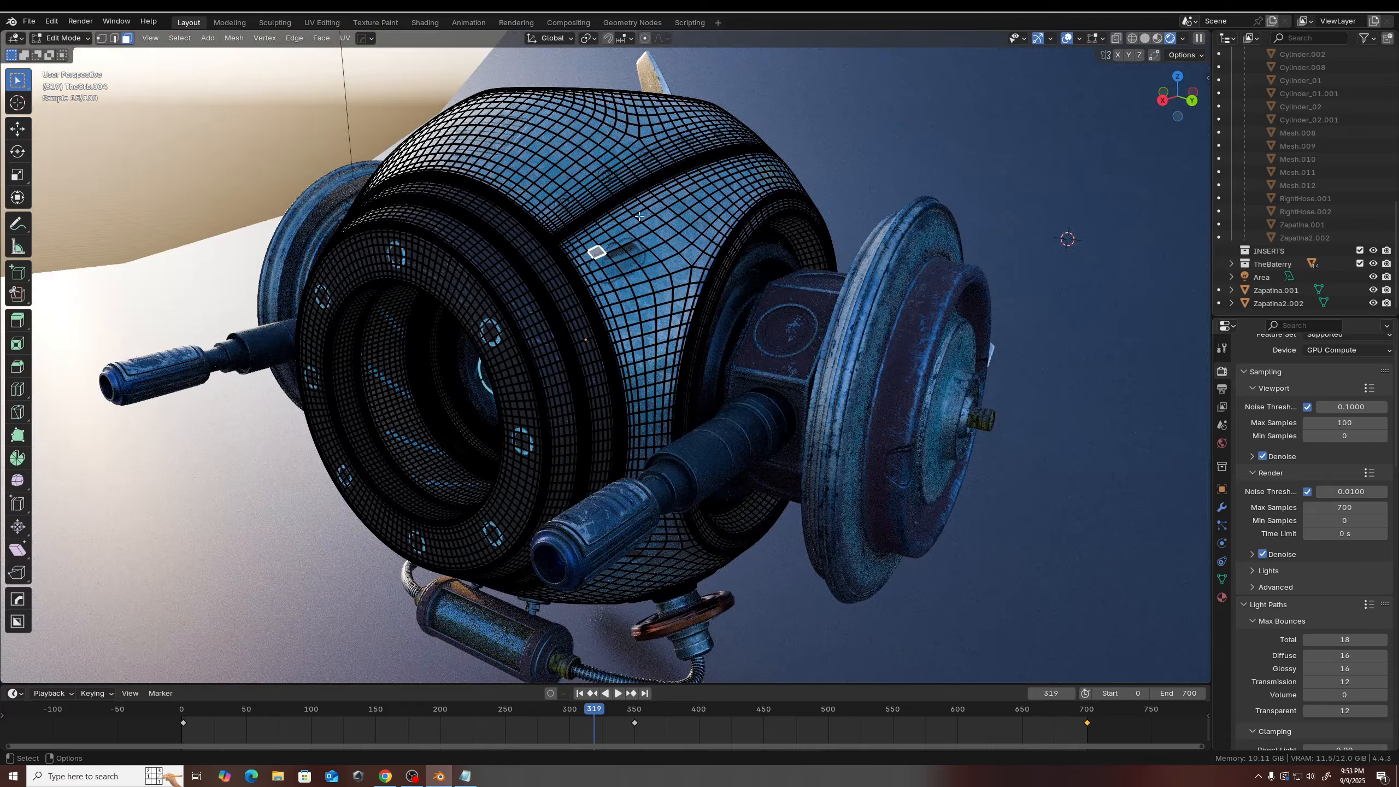
scroll(675, 271, "up", 2)
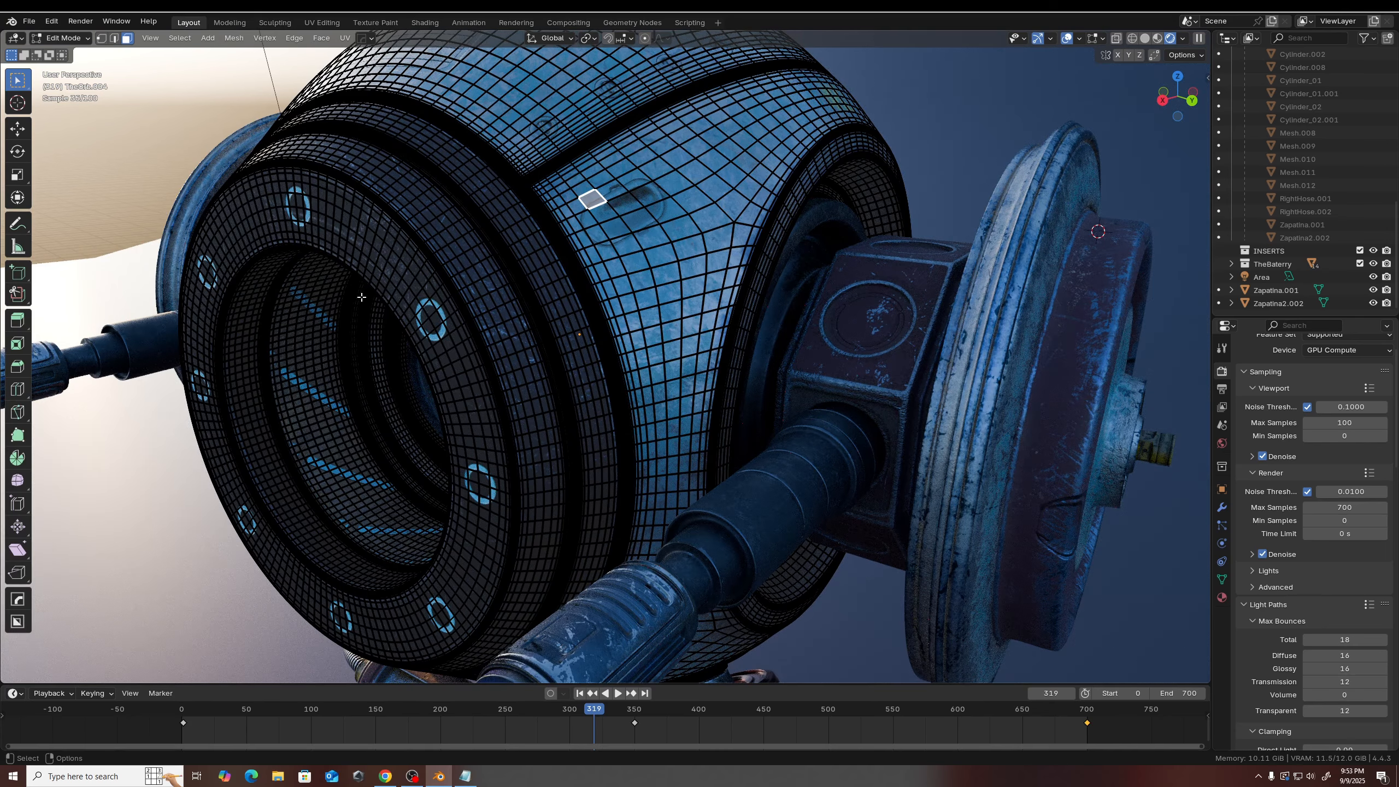
scroll(577, 259, "up", 3)
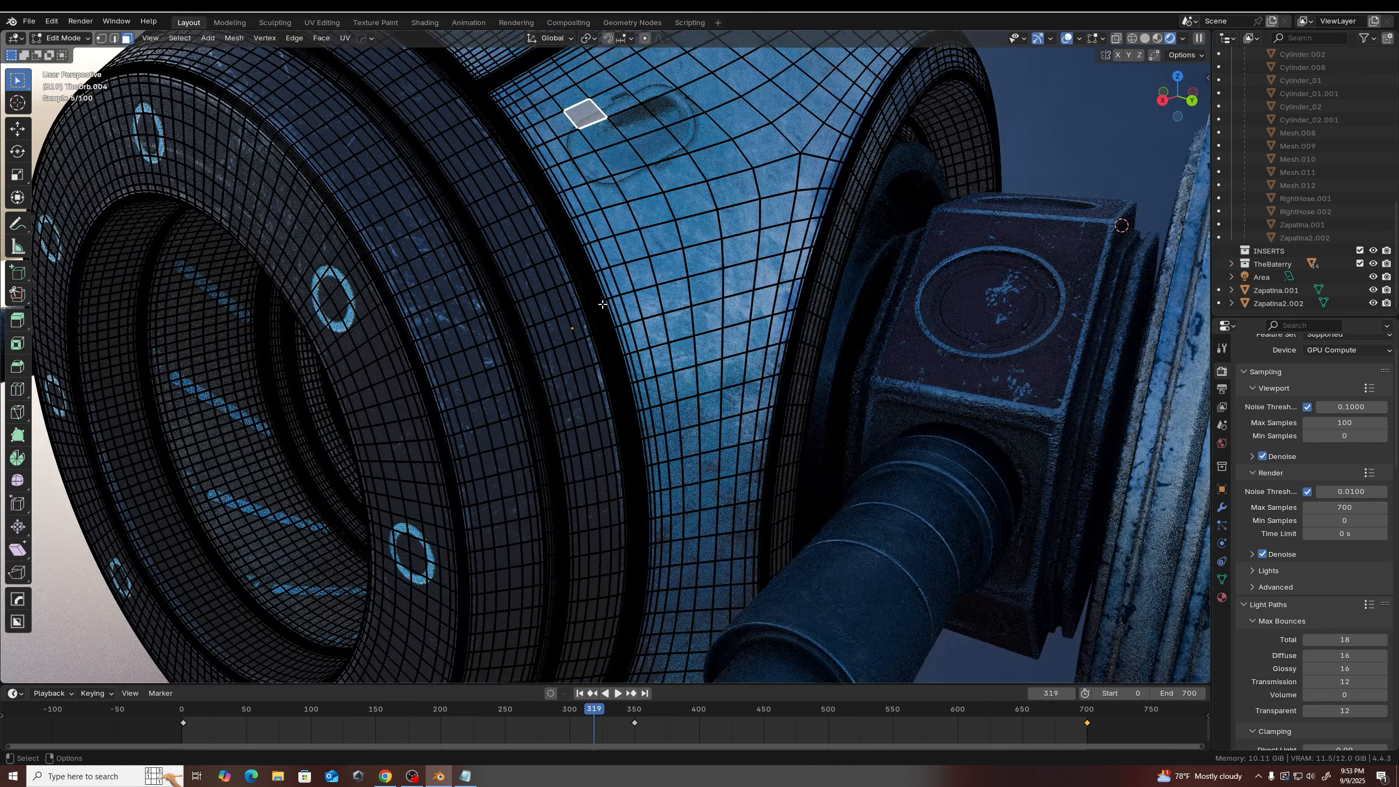
scroll(607, 307, "down", 5)
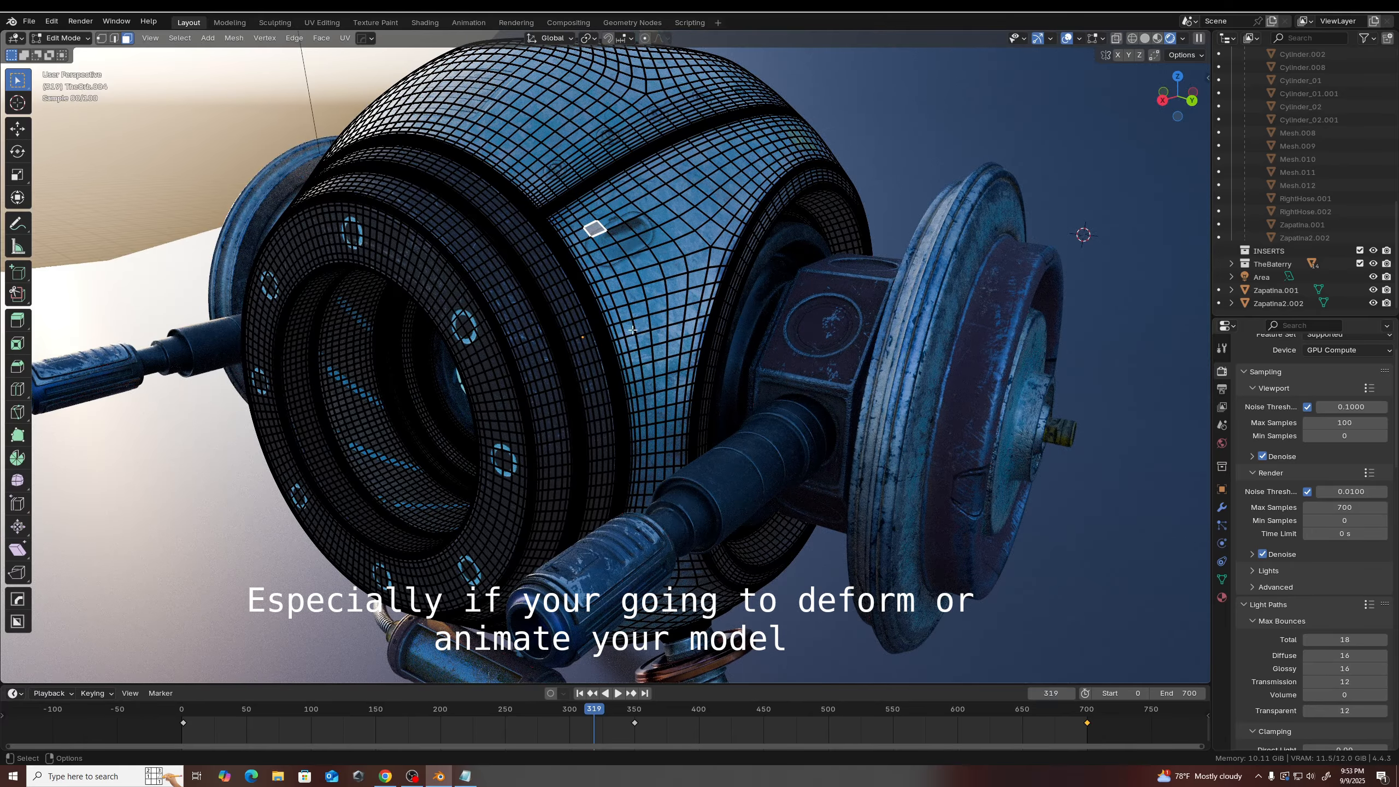
scroll(636, 325, "up", 2)
scroll(636, 324, "down", 5)
middle_click_drag(865, 333, 637, 358)
scroll(636, 358, "up", 3)
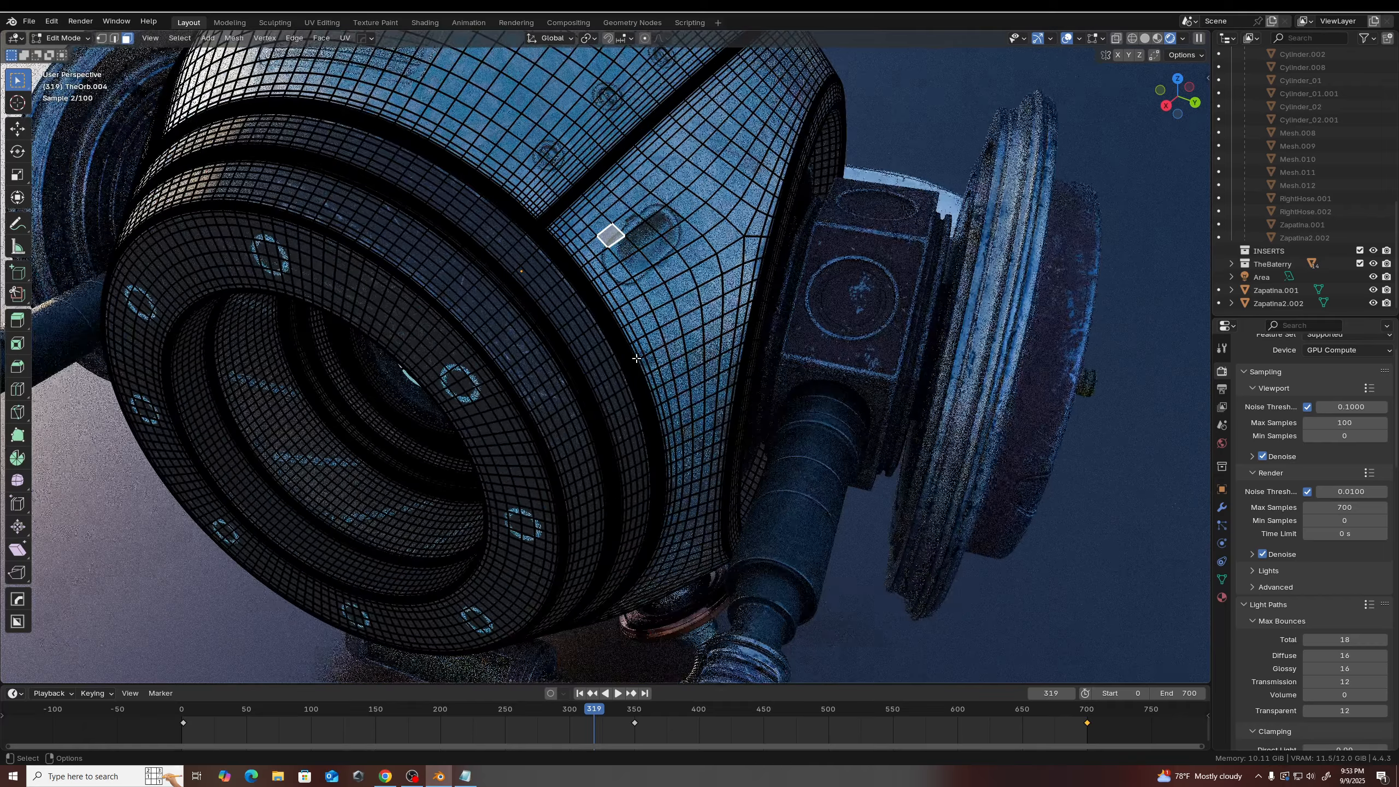
scroll(636, 358, "down", 3)
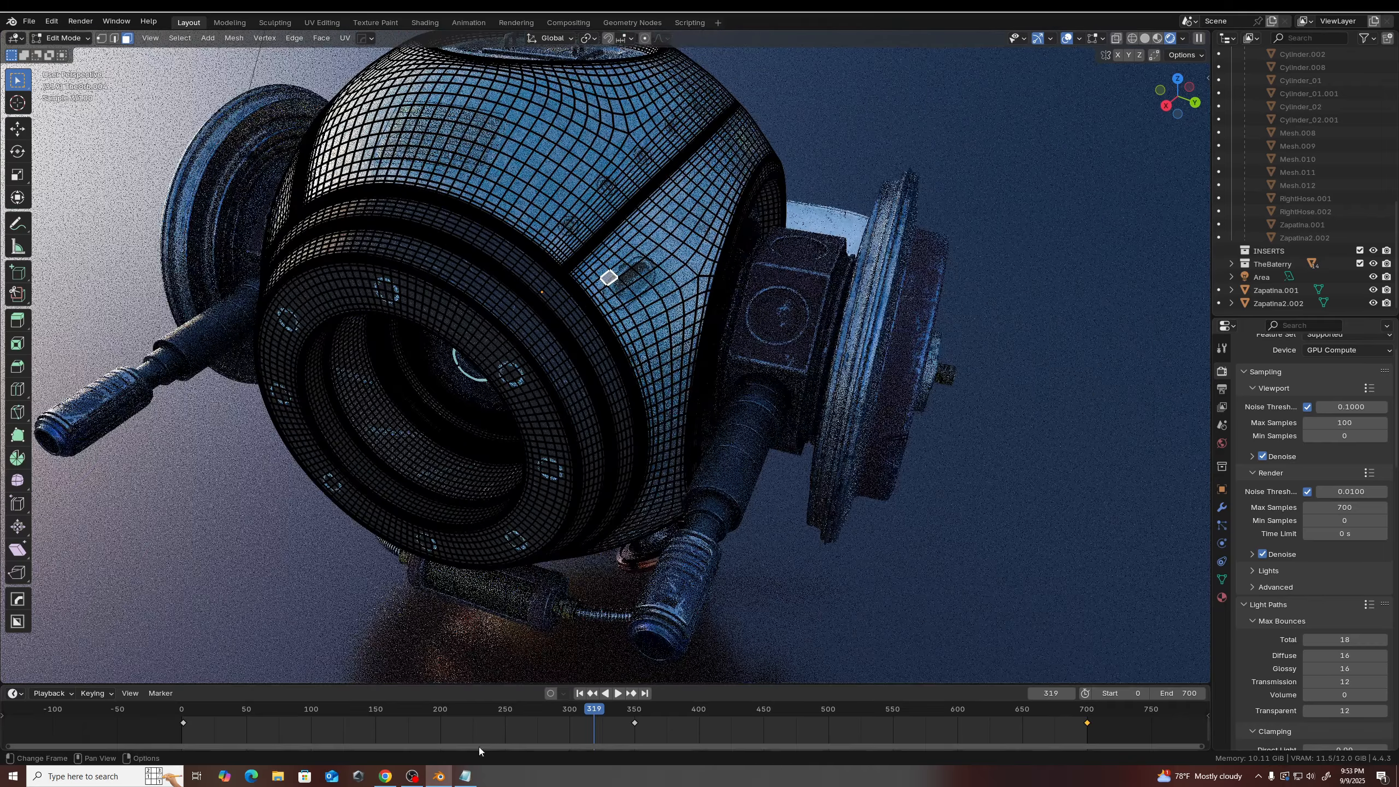
- Switch to the Breakdown notes in Notepad, raise the window into view and highlight the creator credited for "Modeling of Orb"
left_click(465, 776)
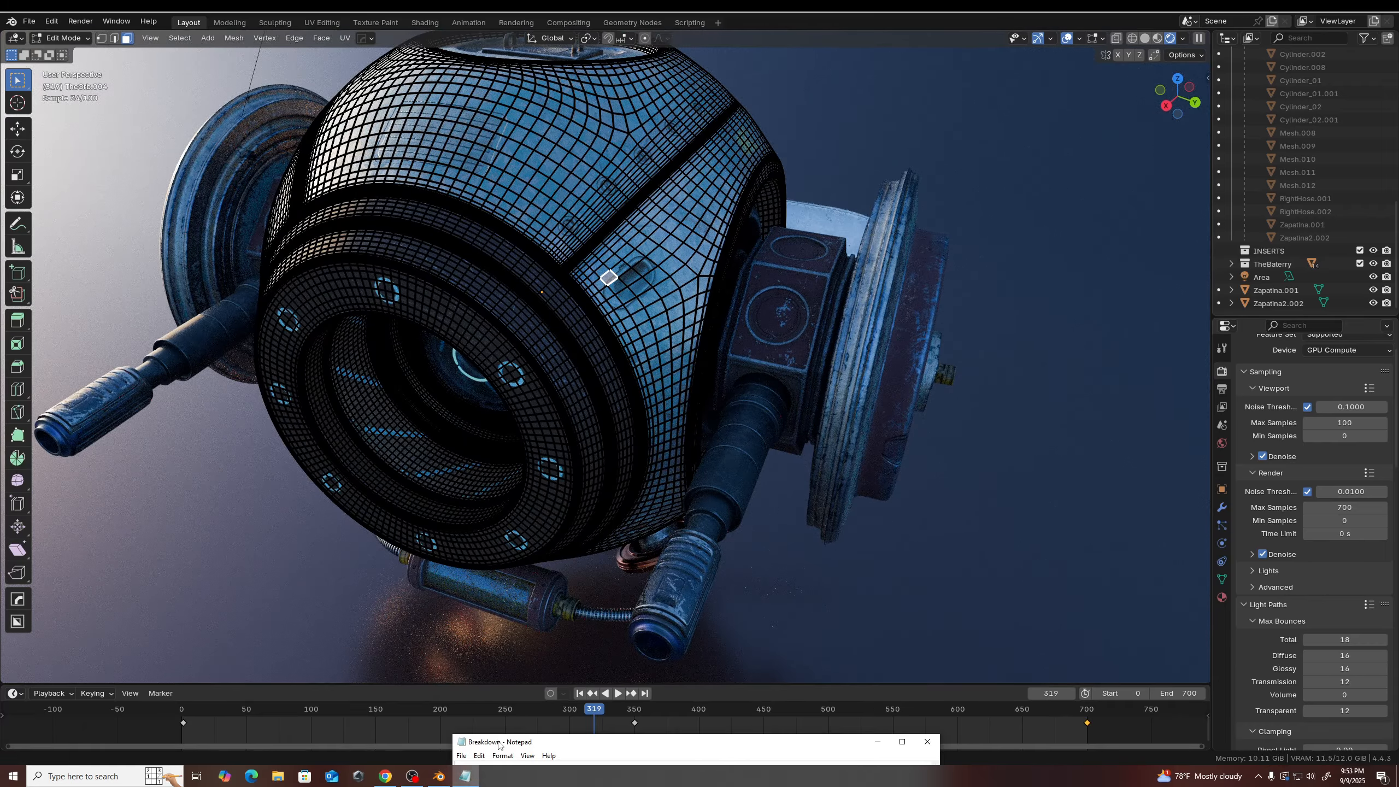
left_click_drag(498, 744, 498, 605)
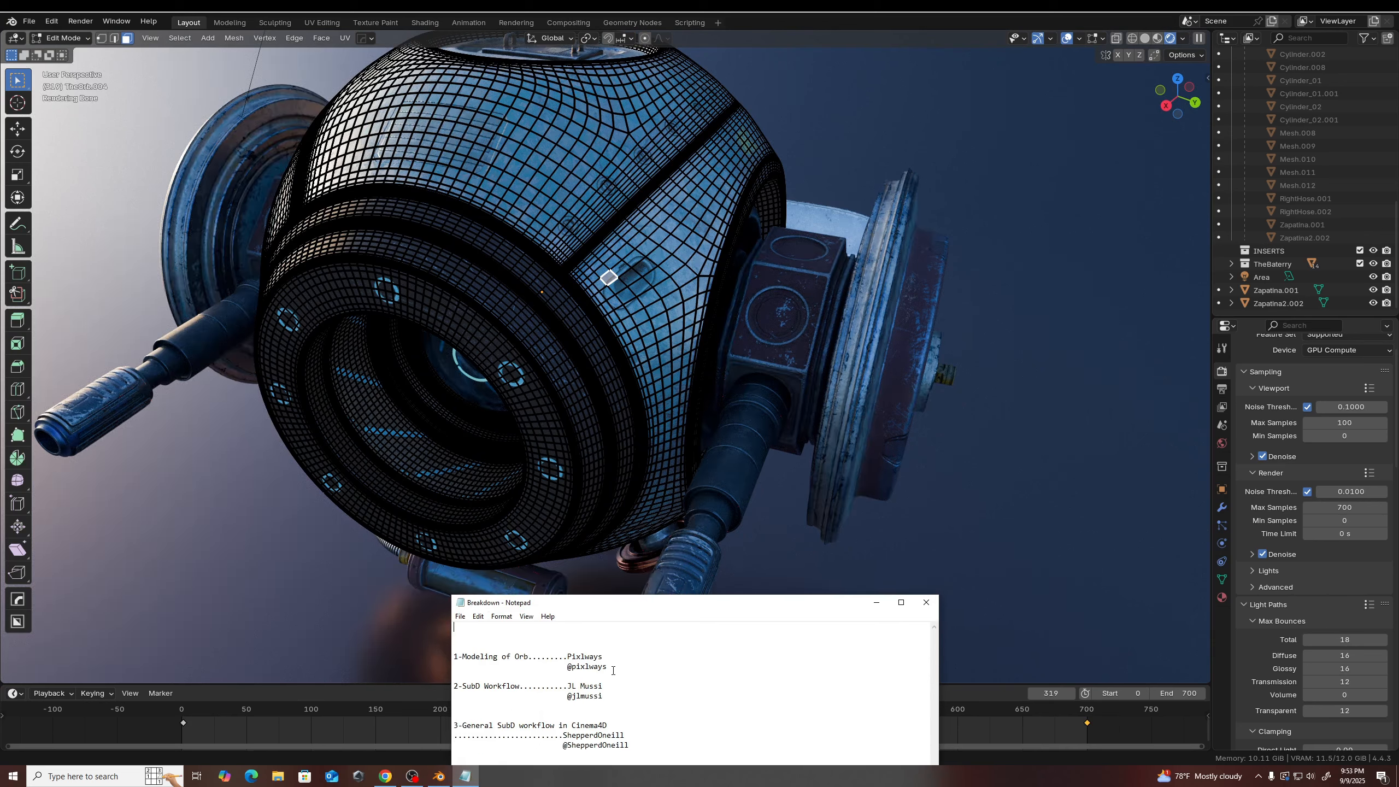
left_click_drag(604, 657, 567, 656)
- Return to Blender and examine the orb's wireframe around the rear propeller and the canister beneath the shell
middle_click_drag(566, 376, 543, 339)
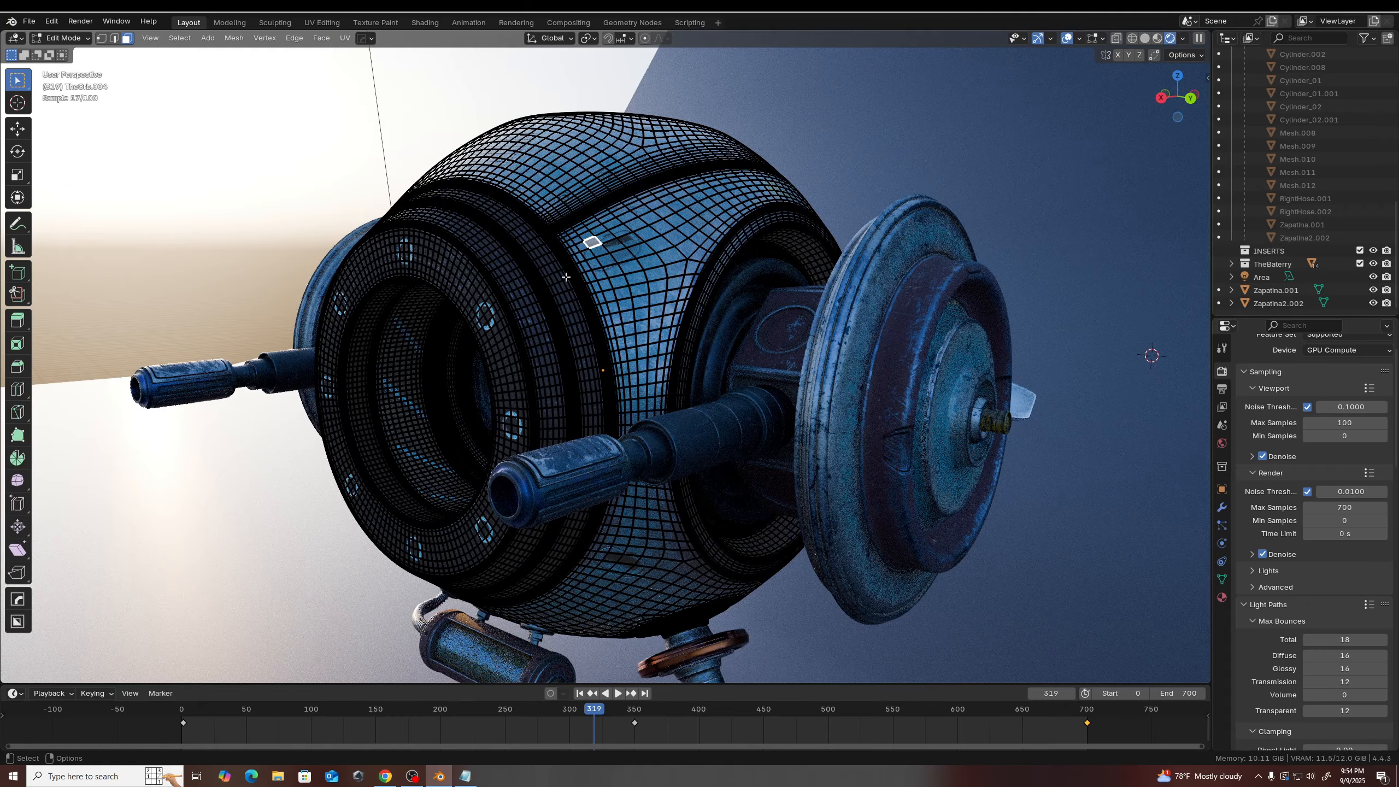
middle_click_drag(644, 385, 810, 422)
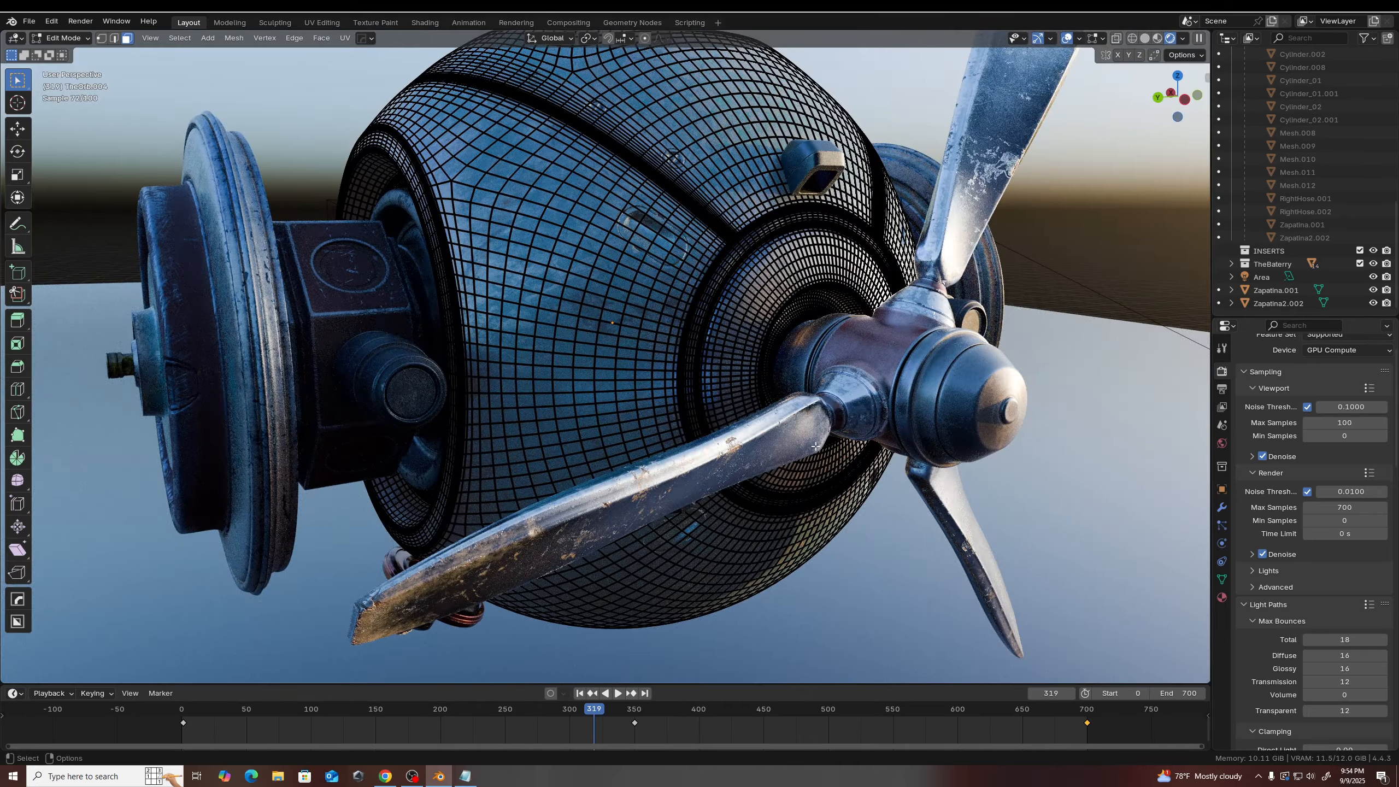
middle_click_drag(816, 446, 452, 305)
scroll(580, 493, "up", 2)
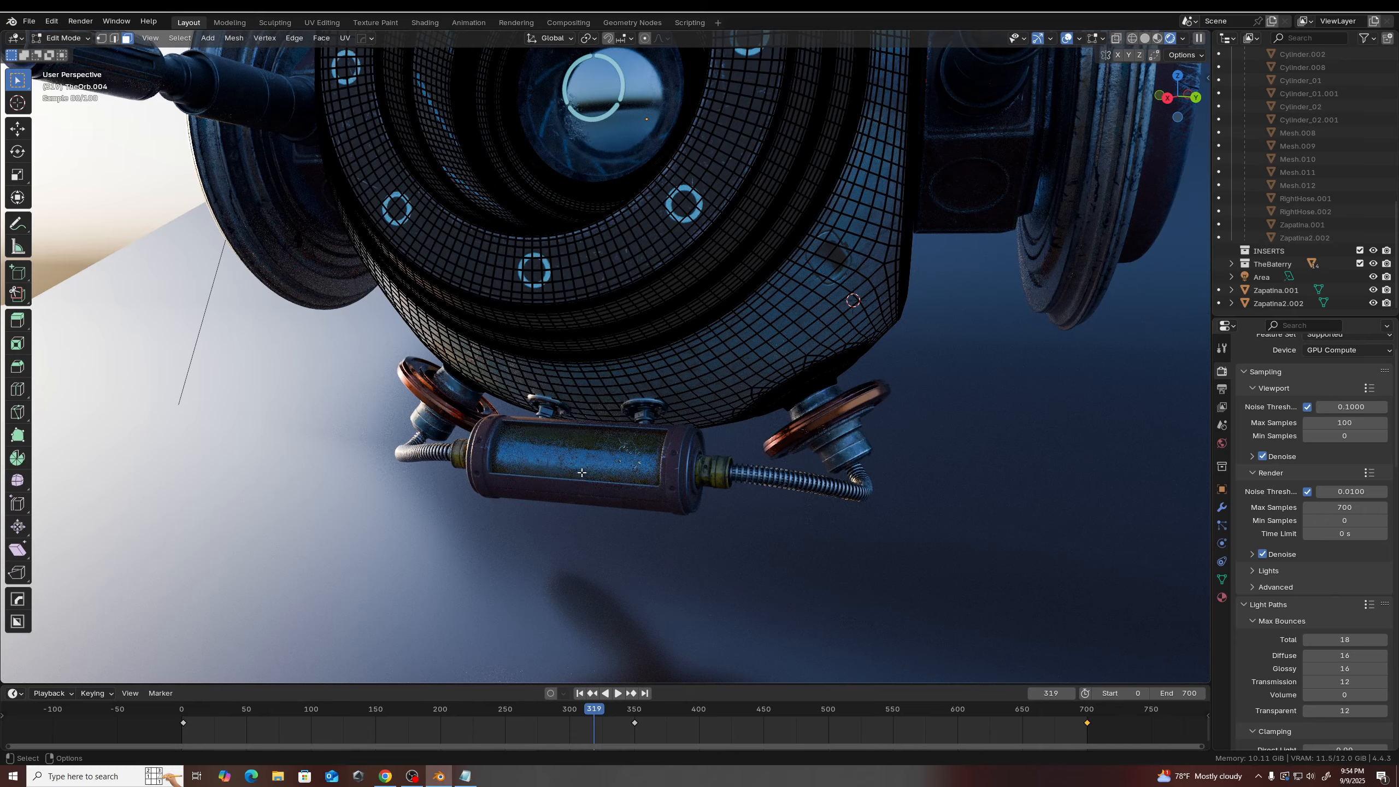
middle_click_drag(545, 491, 688, 496)
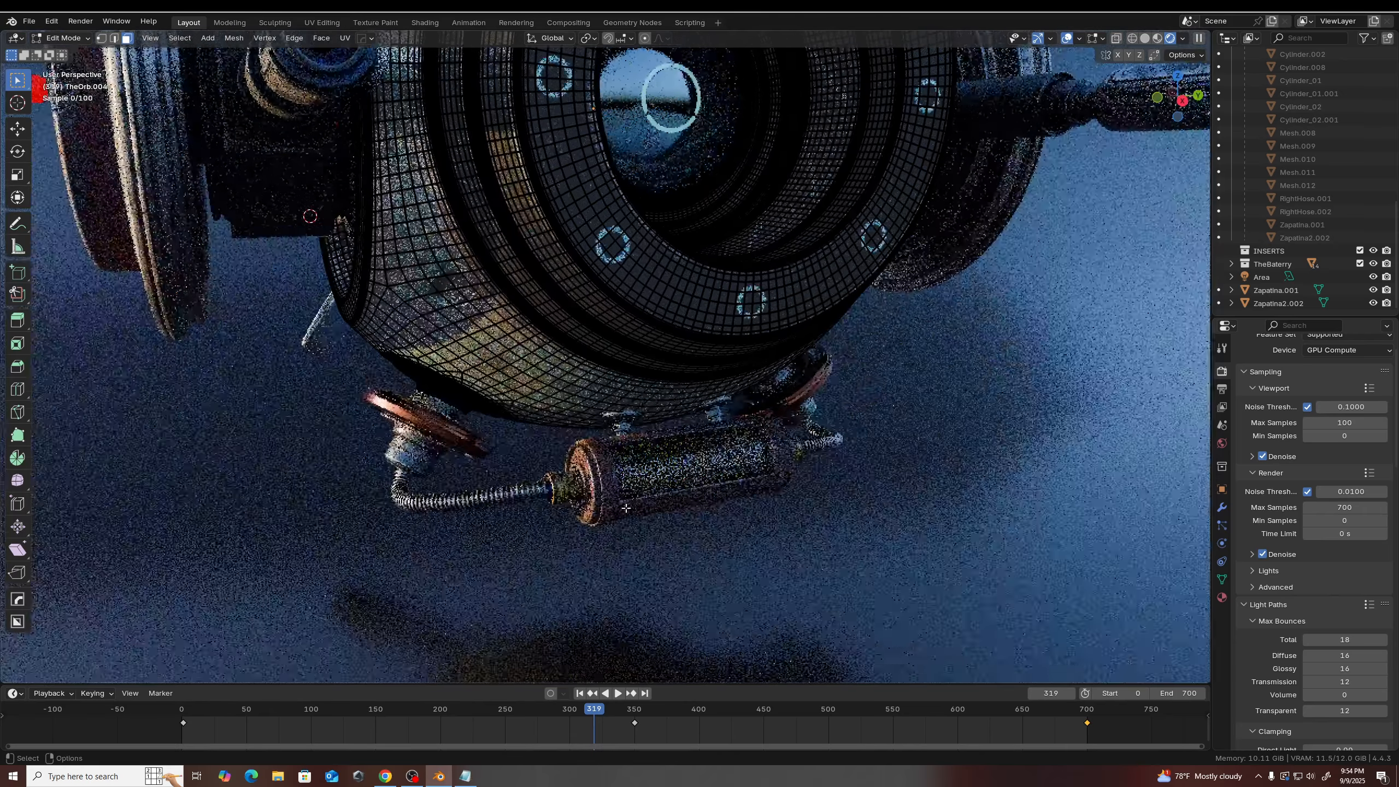
- Highlight the "SubD Workflow" credit in the Breakdown notes and return to Blender to examine the edge flow on the orb's underside
left_click(463, 777)
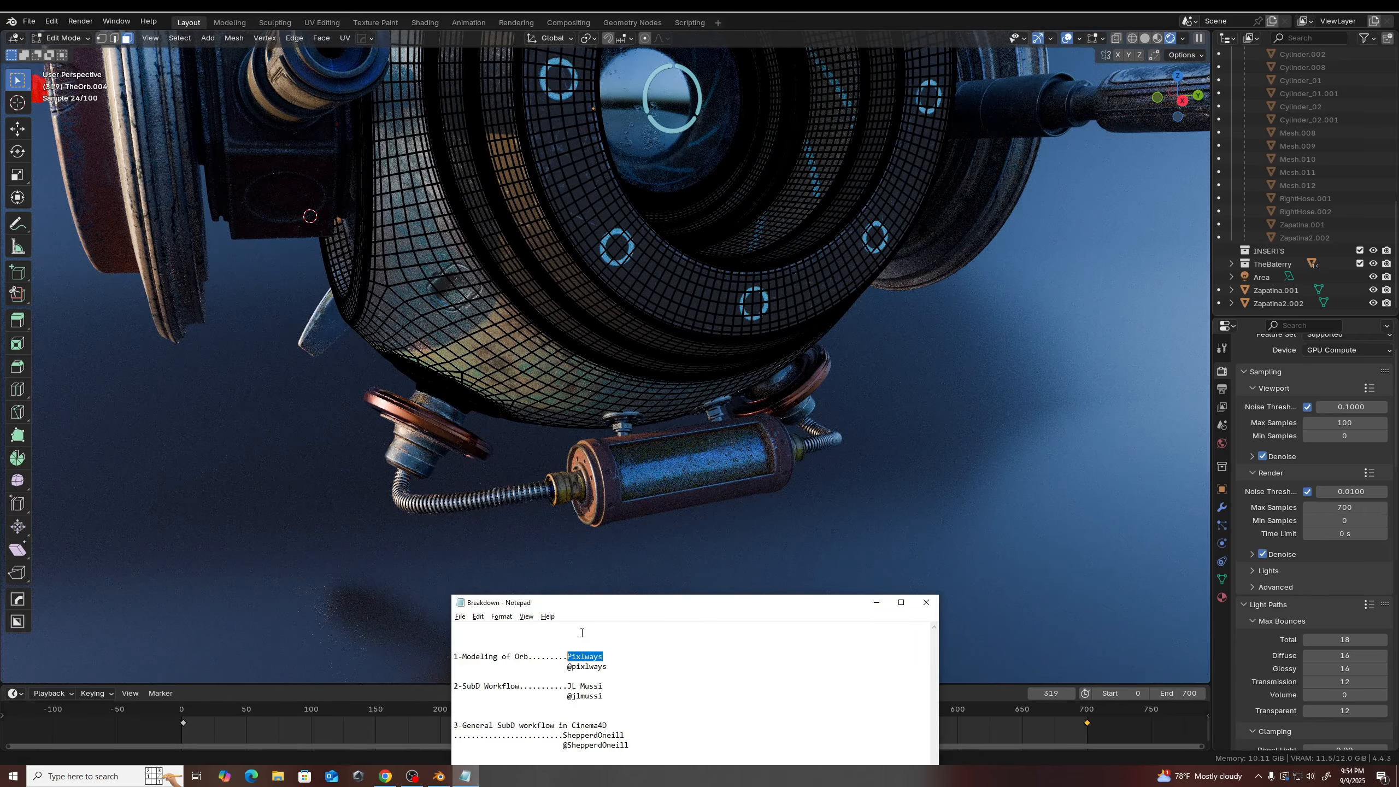
left_click(606, 697)
left_click_drag(606, 697, 566, 687)
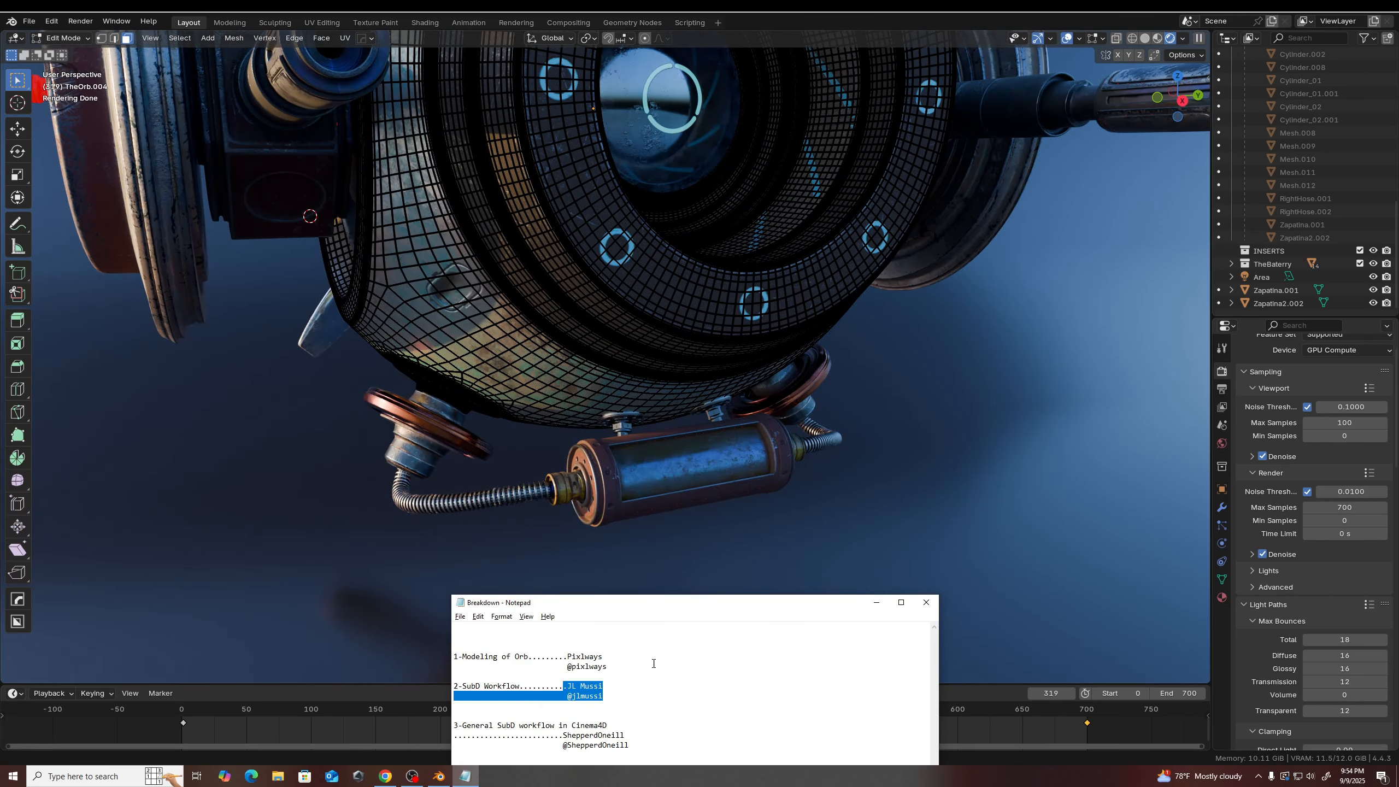
middle_click_drag(494, 402, 620, 232)
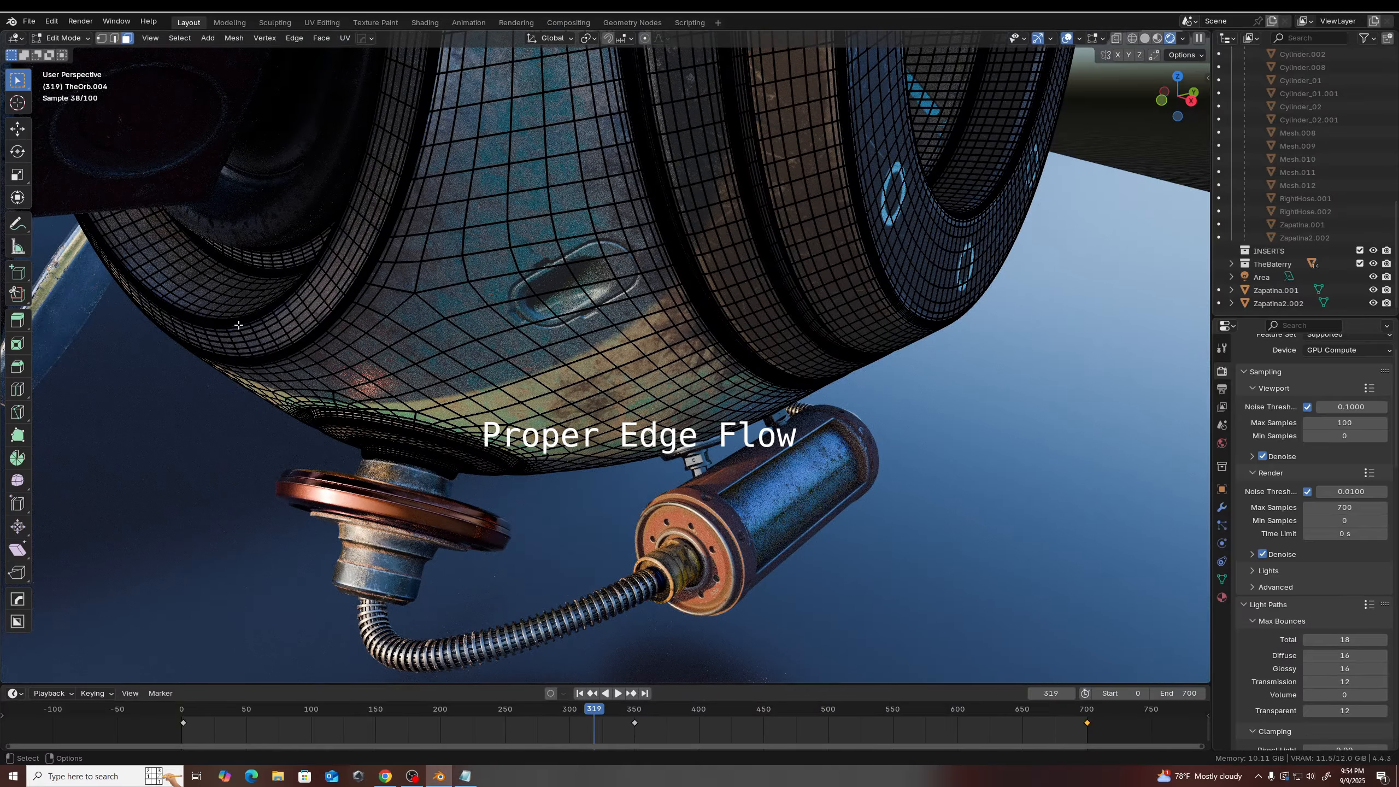
- Bring up the Breakdown notes, return to Blender and examine the canister, its hoses and its mounts beneath the orb
left_click(475, 776)
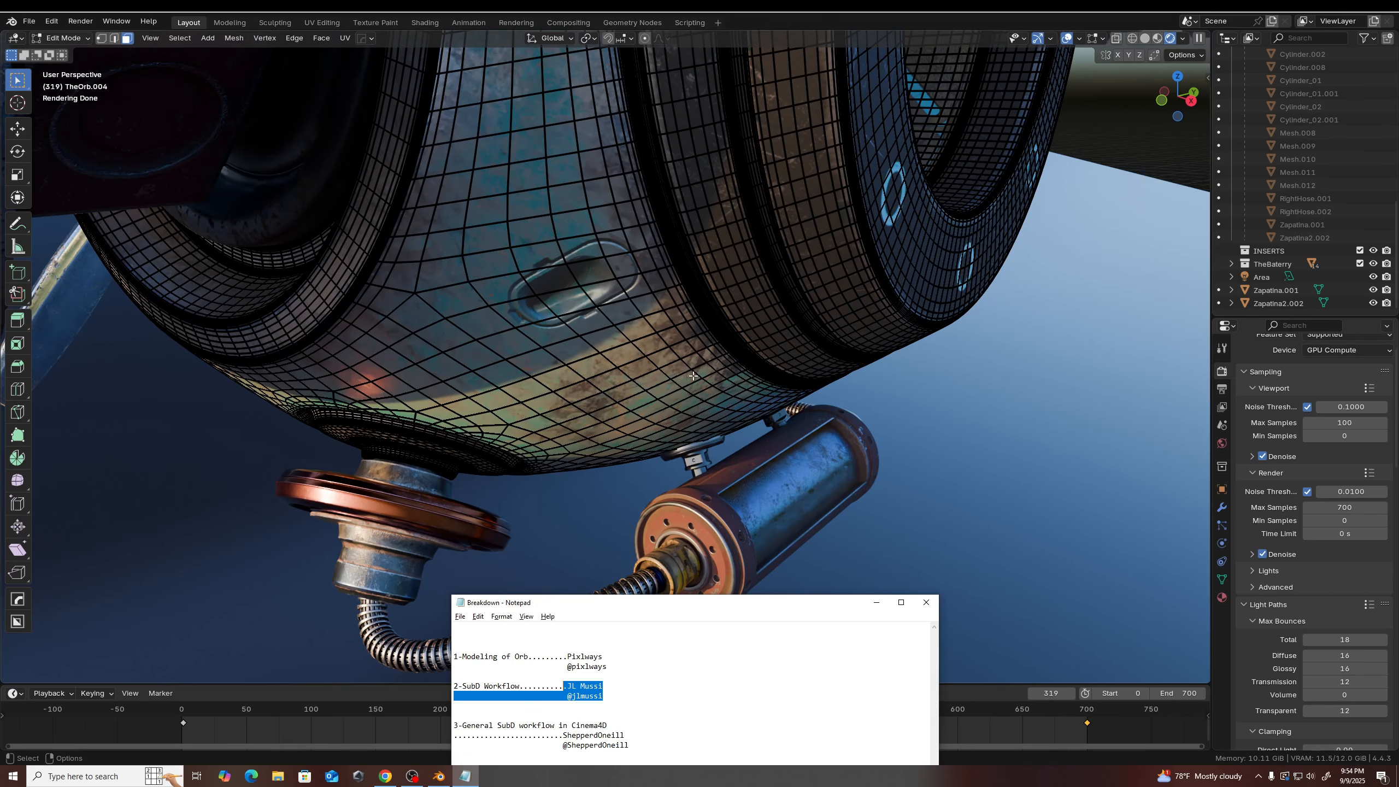
scroll(693, 375, "down", 2)
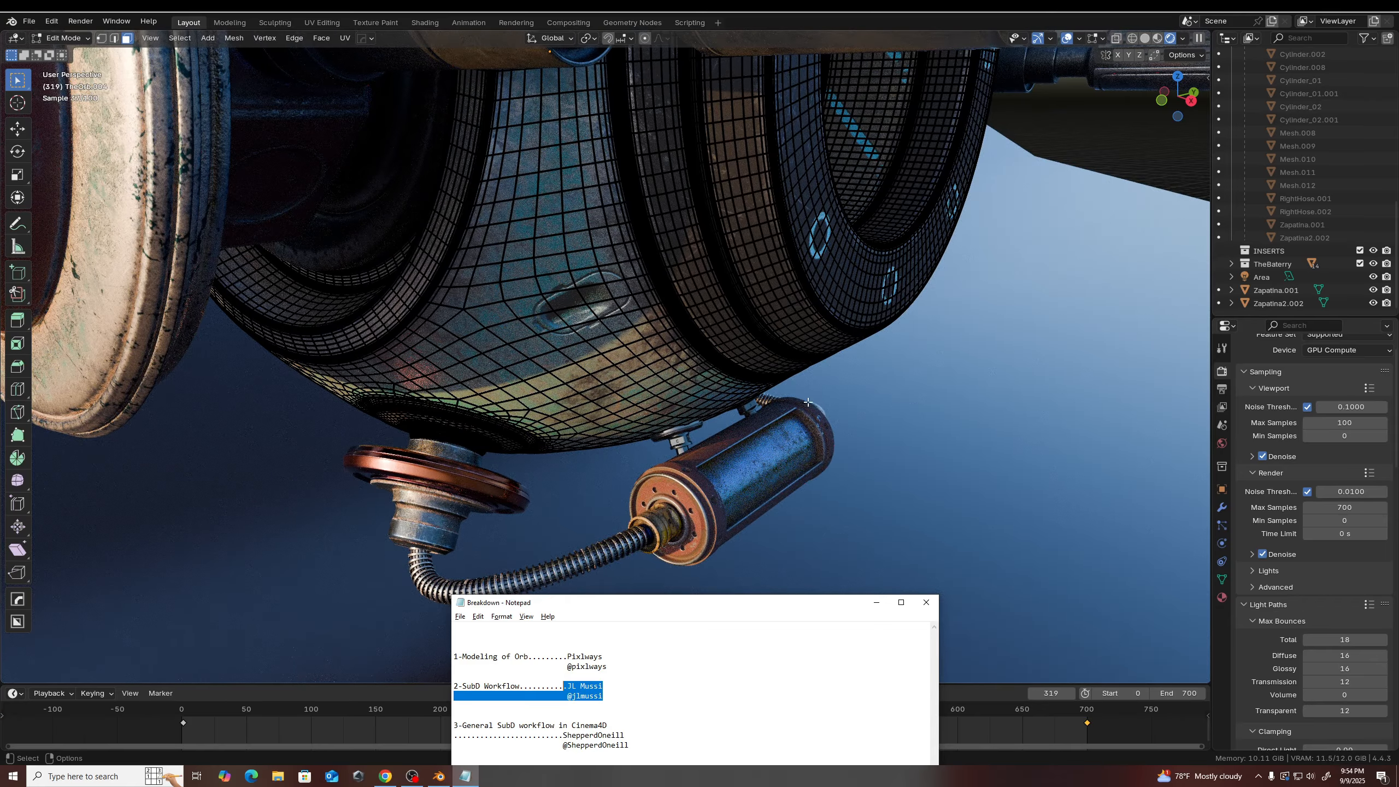
middle_click_drag(808, 401, 596, 463)
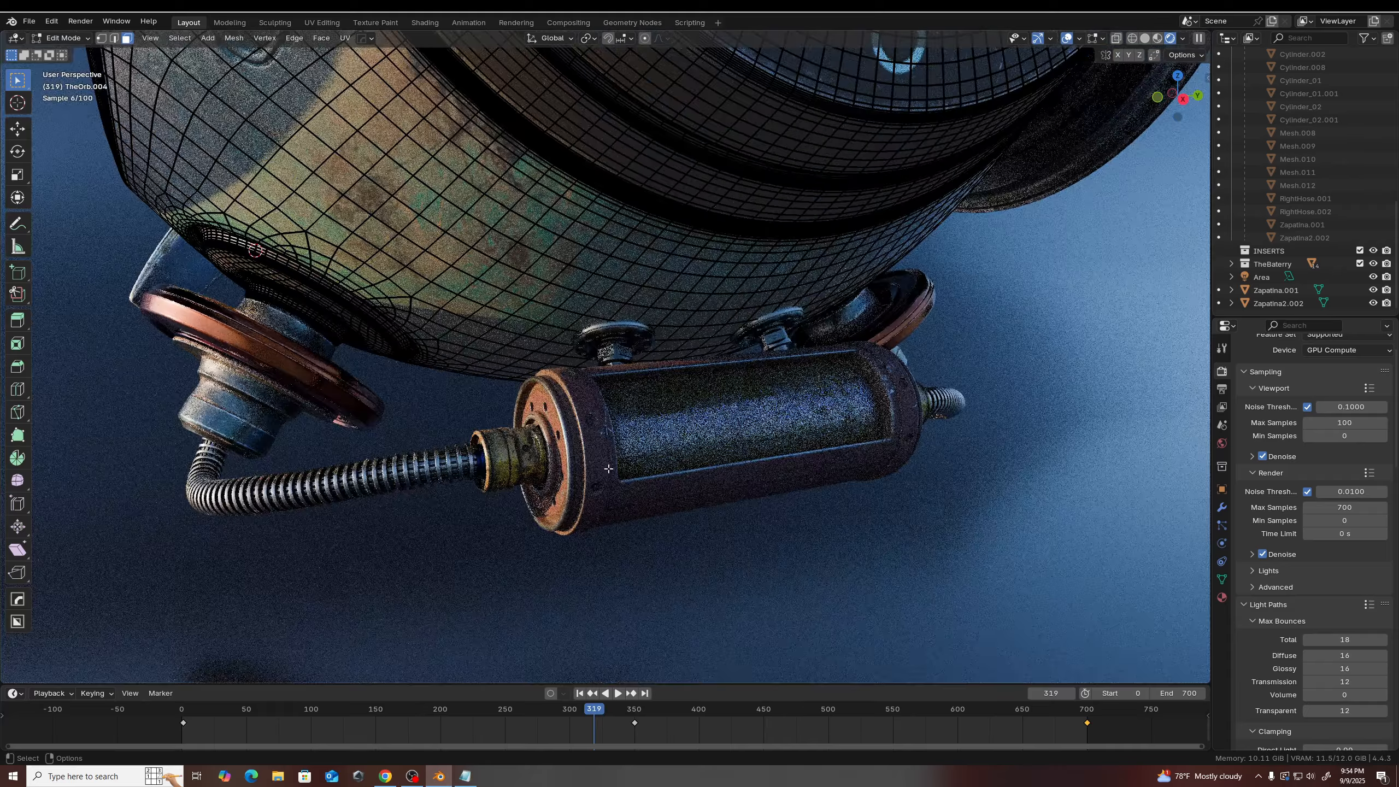
scroll(627, 474, "up", 2)
middle_click_drag(697, 478, 665, 500)
middle_click_drag(667, 576, 621, 522, "shift")
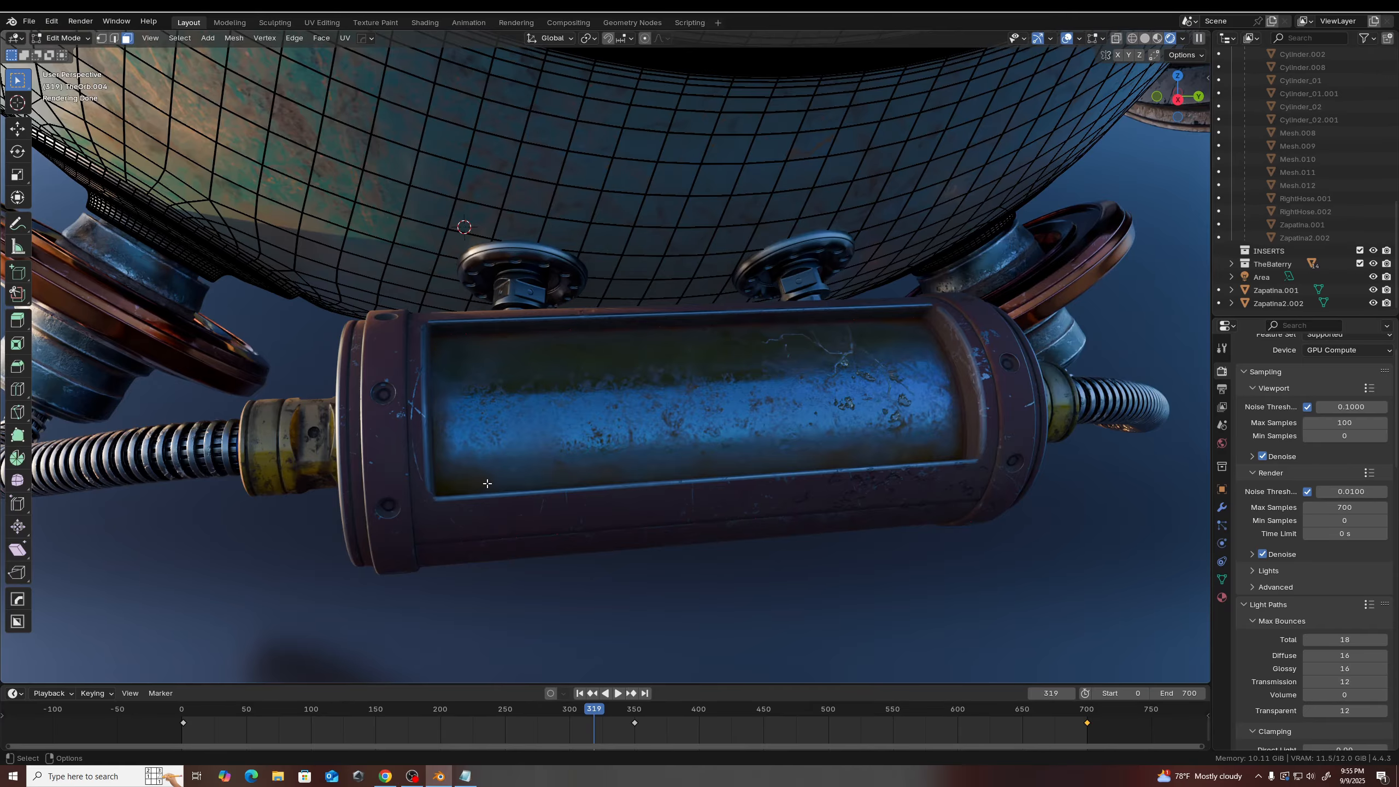
scroll(487, 483, "up", 2)
middle_click_drag(477, 494, 533, 440)
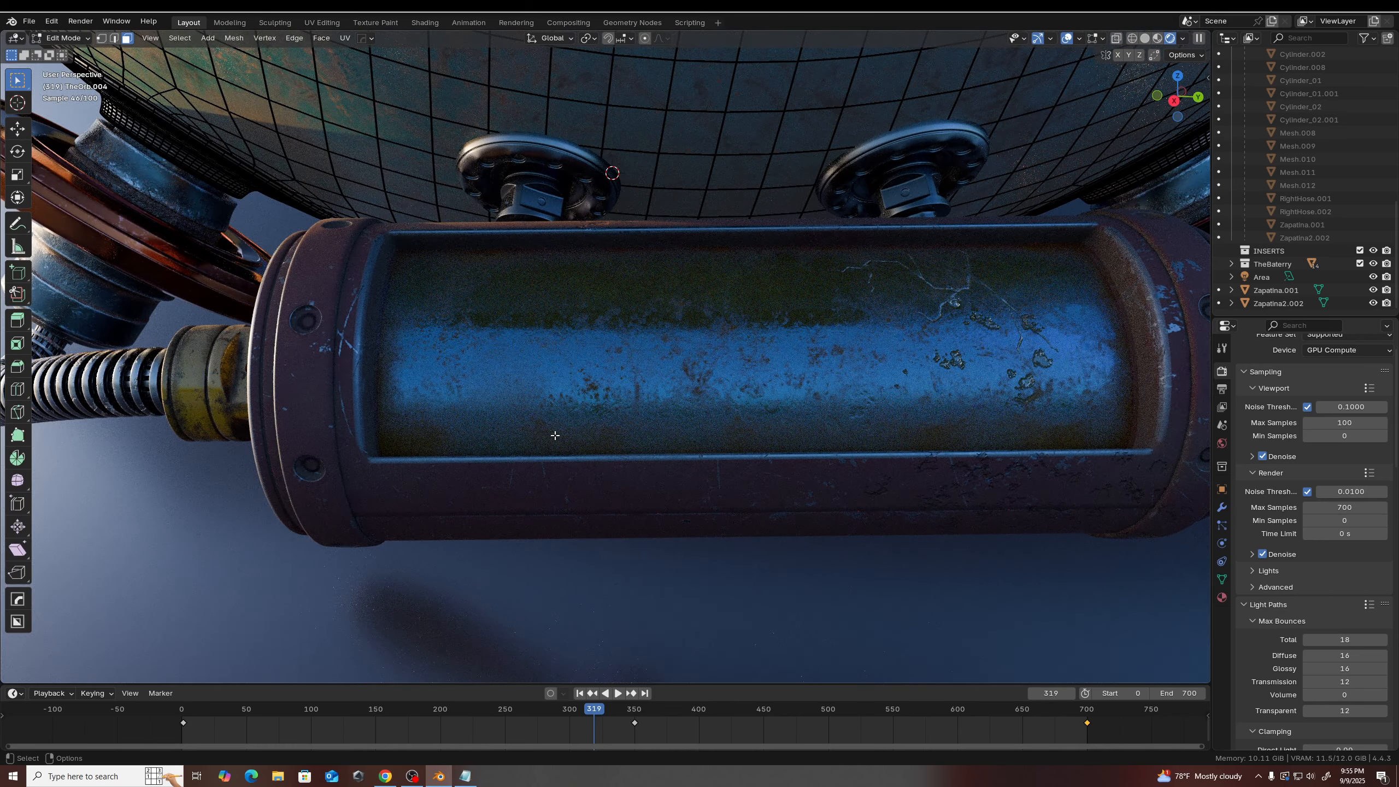
scroll(598, 444, "down", 4)
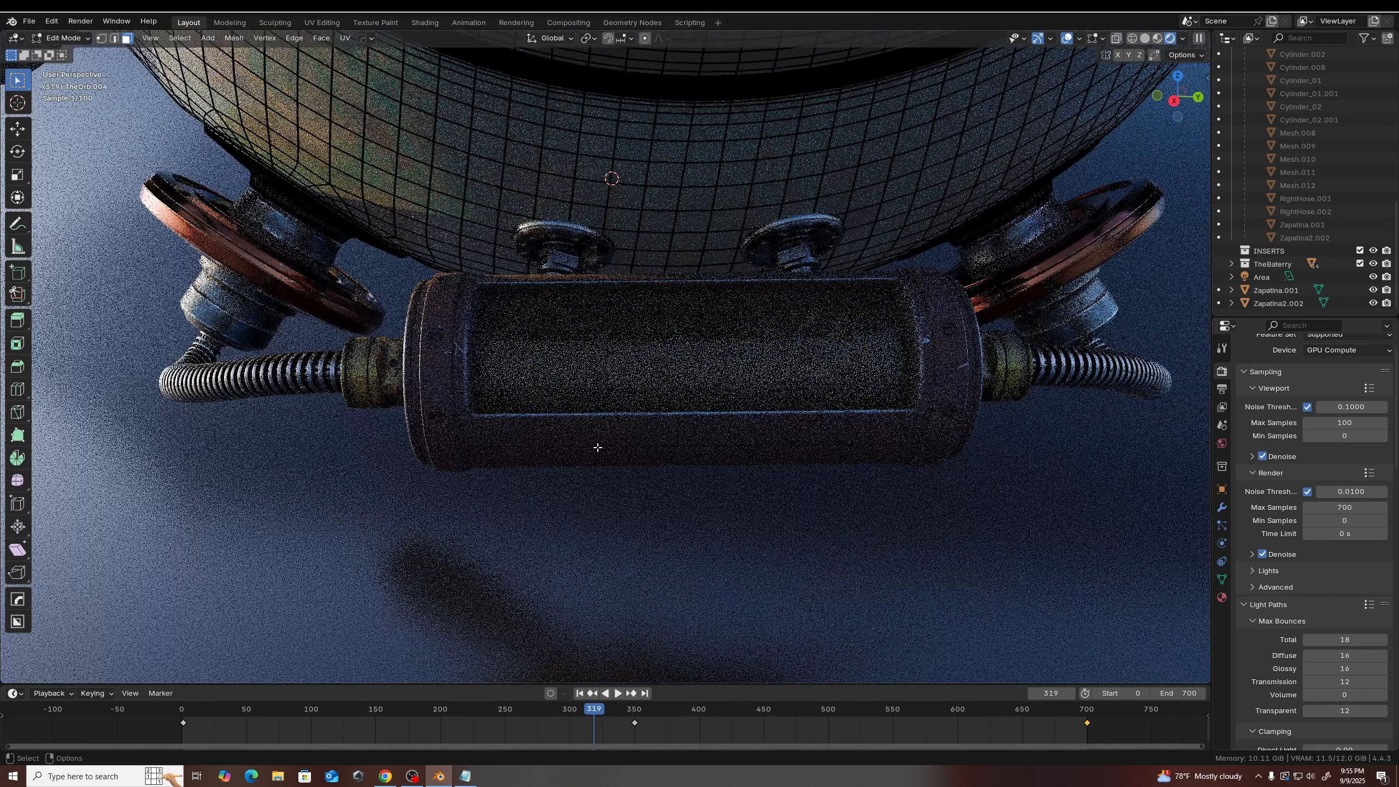
- Switch to the Breakdown notes, raise the window and highlight the "General SubD workflow in Cinema4D" credit
left_click(466, 776)
left_click_drag(604, 656, 576, 685)
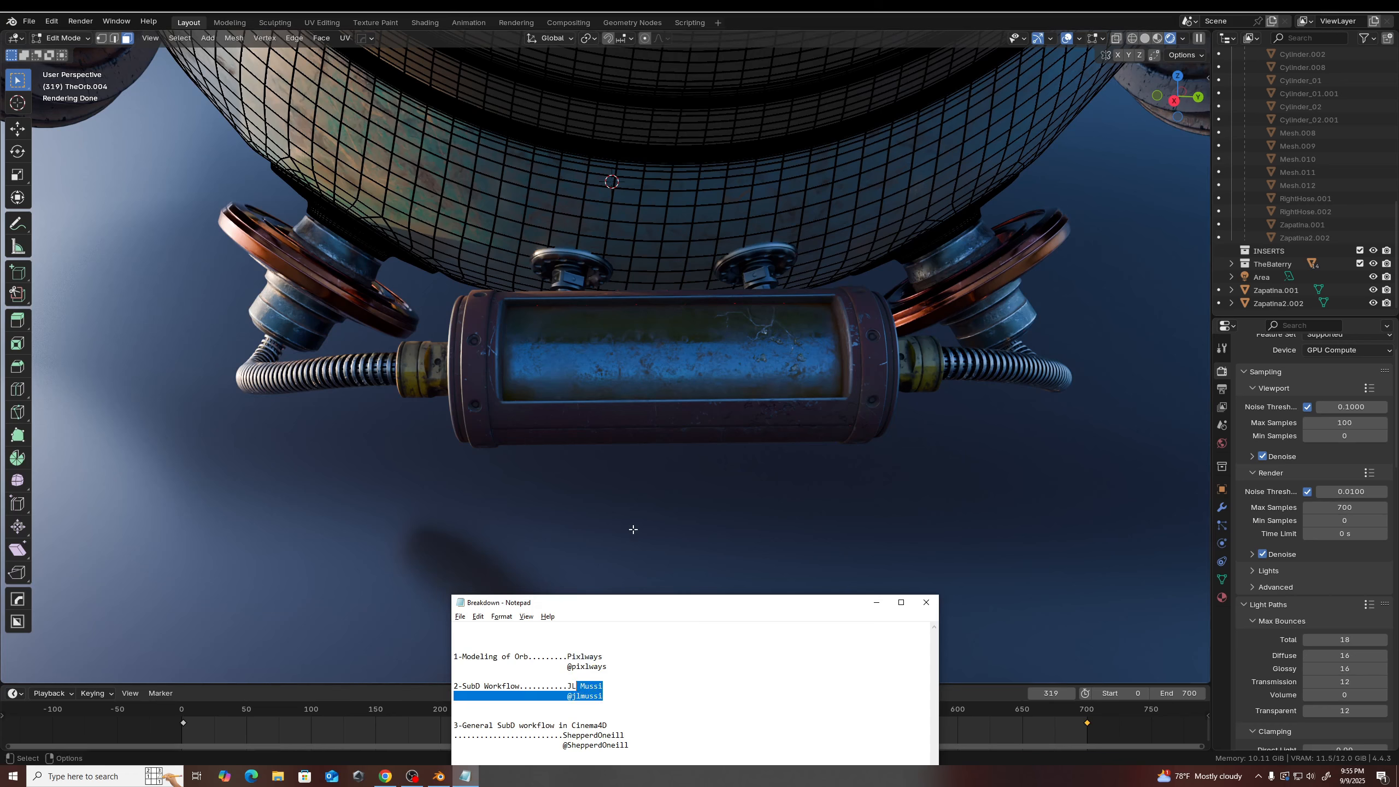
left_click_drag(654, 606, 640, 497)
left_click_drag(615, 635, 529, 616)
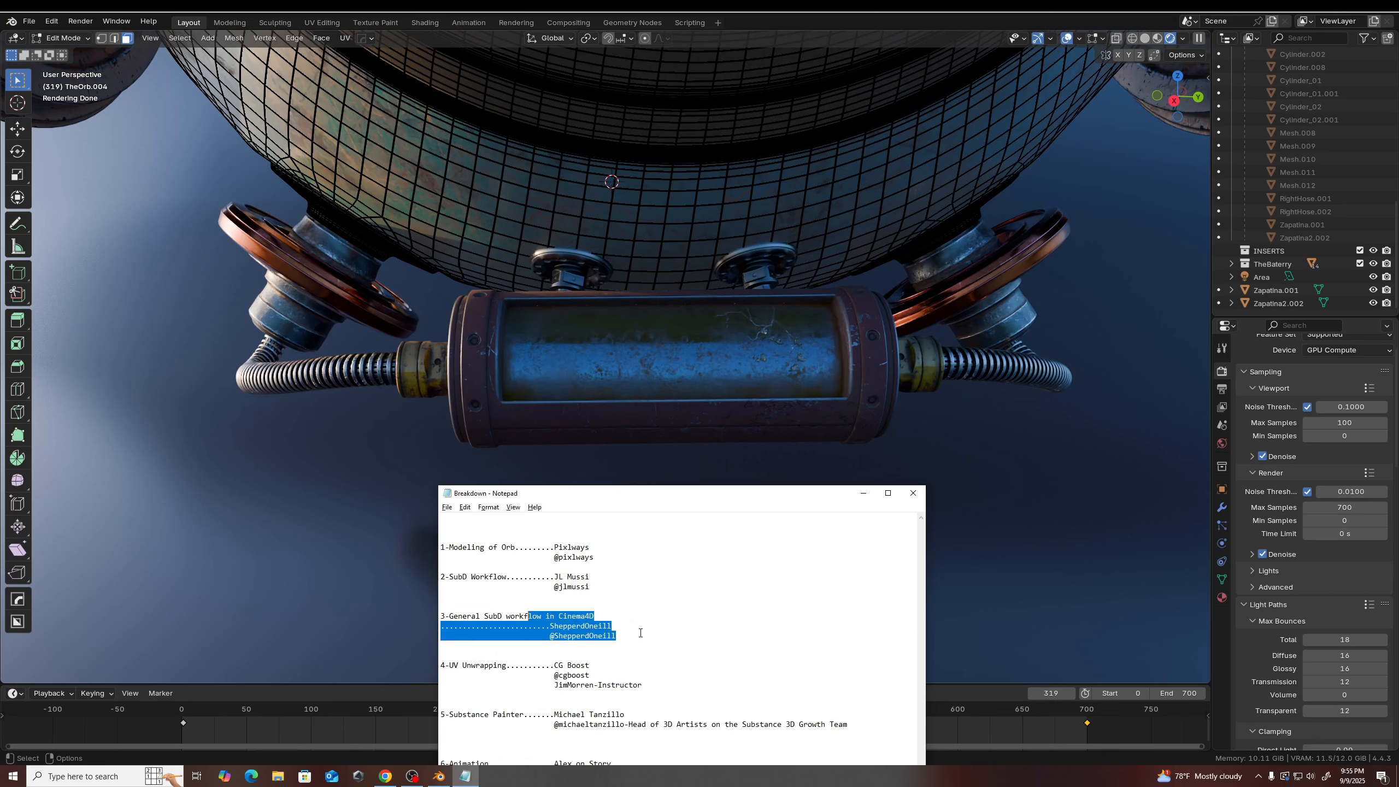
left_click(574, 618)
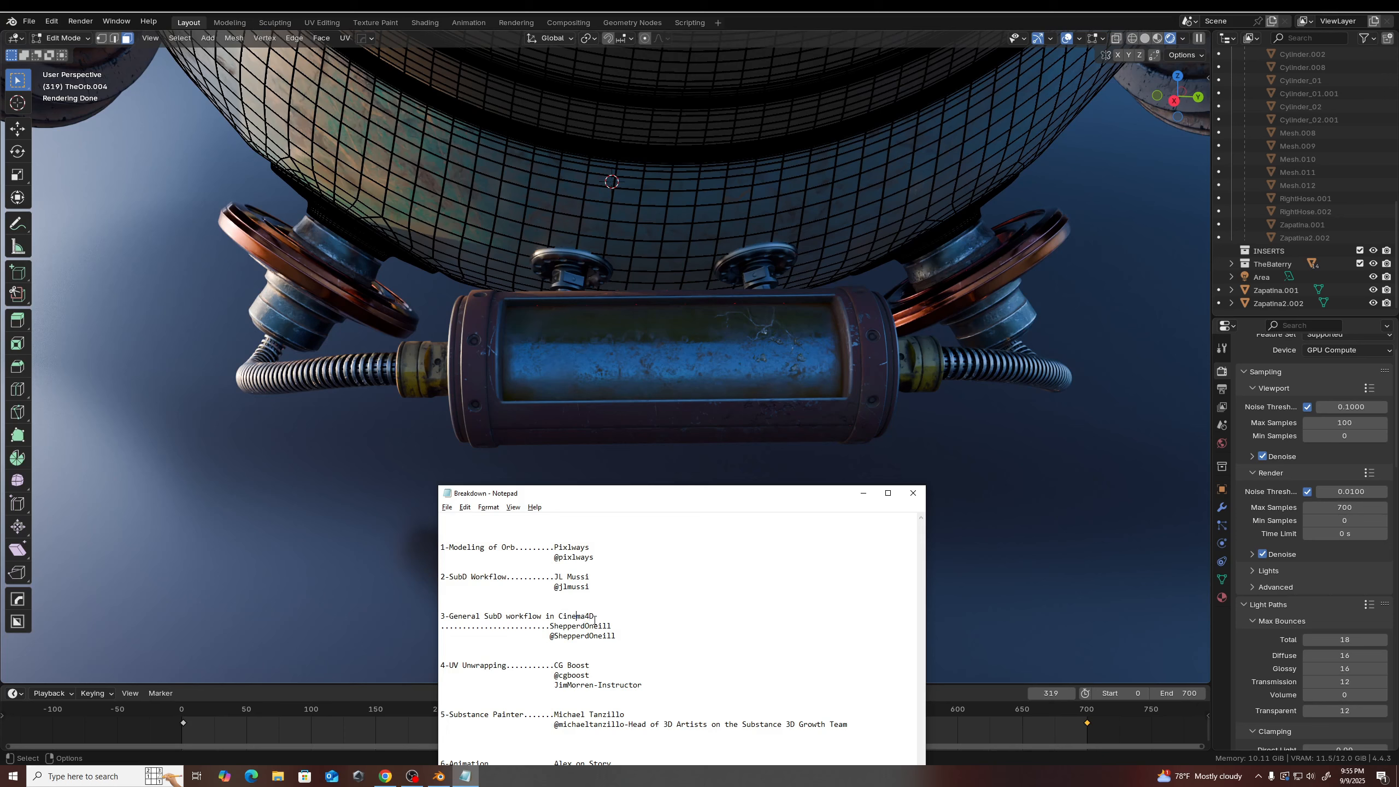
left_click_drag(598, 619, 539, 617)
left_click(600, 615)
- Return to Blender and examine the shell's edge flow on the upper panel seam, the oval side recess and around the rear propeller
middle_click_drag(409, 204, 477, 450)
middle_click_drag(385, 424, 640, 172)
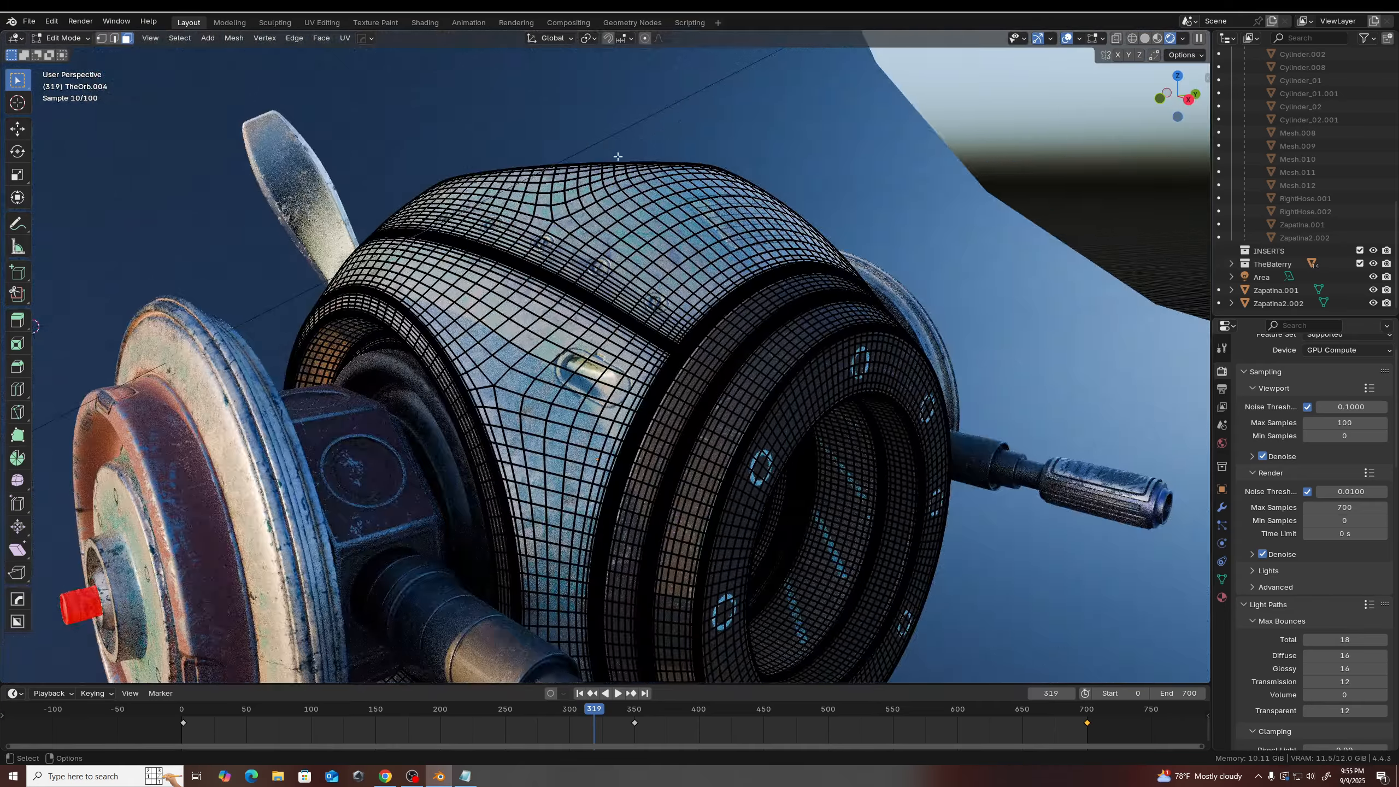
scroll(600, 307, "up", 5)
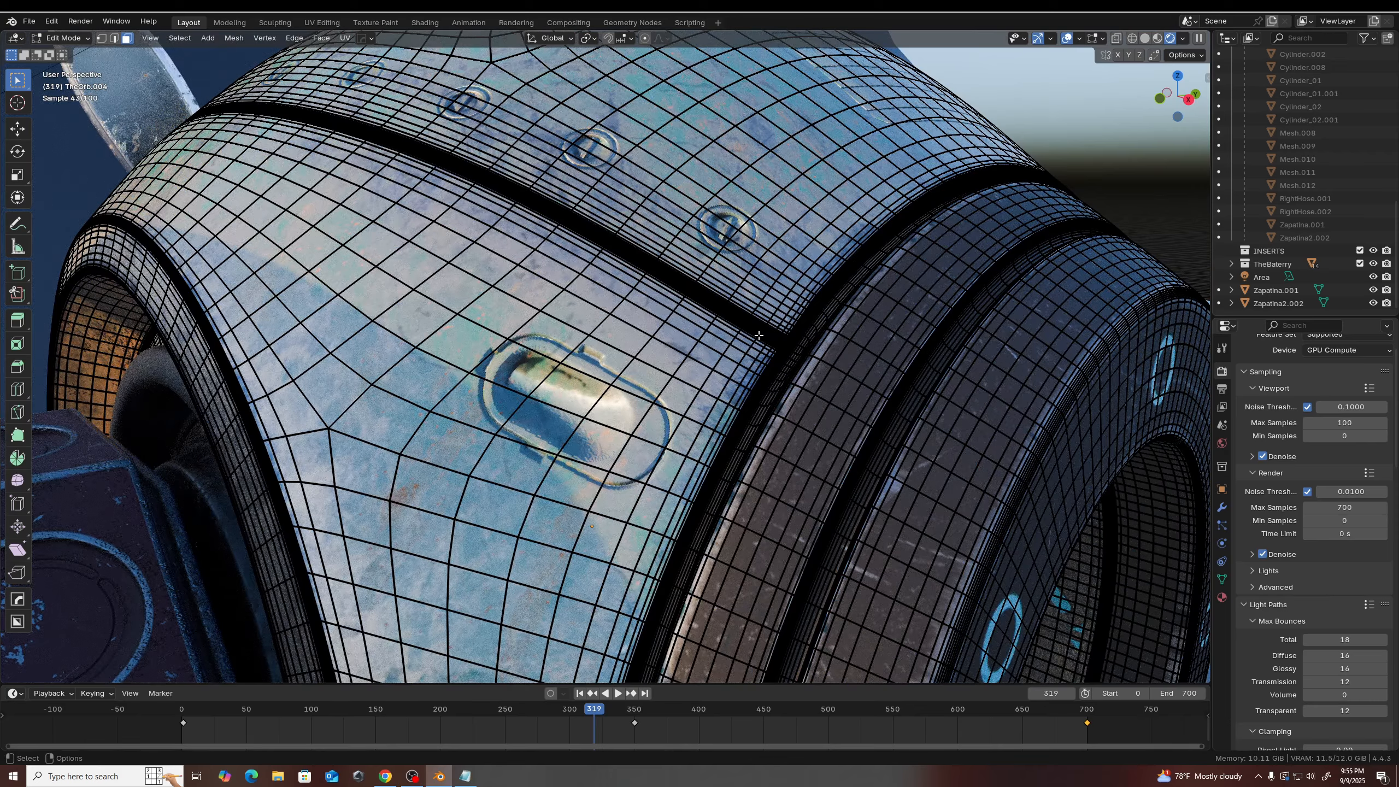
scroll(441, 478, "down", 6)
middle_click_drag(441, 478, 771, 388)
scroll(811, 393, "up", 5)
scroll(811, 392, "up", 3)
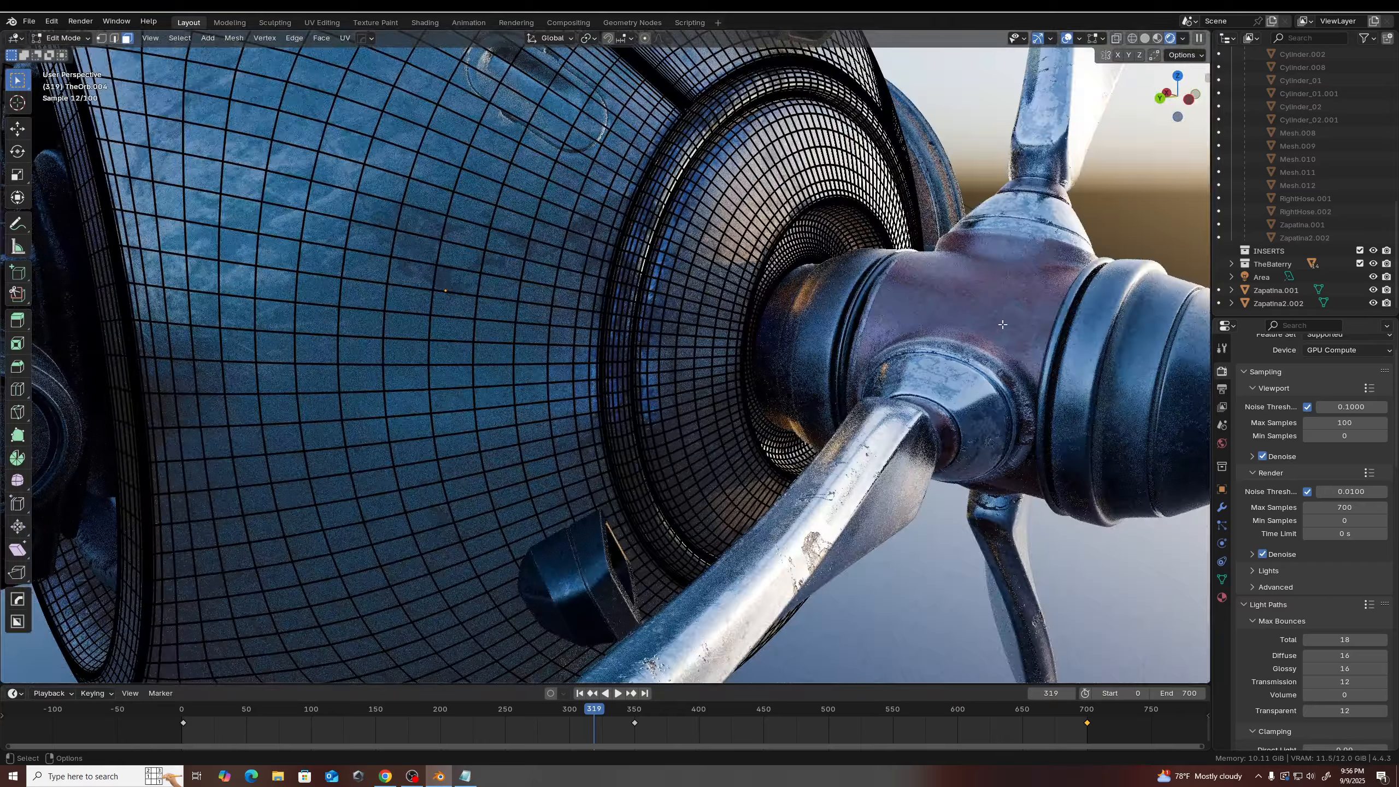
scroll(955, 395, "down", 8)
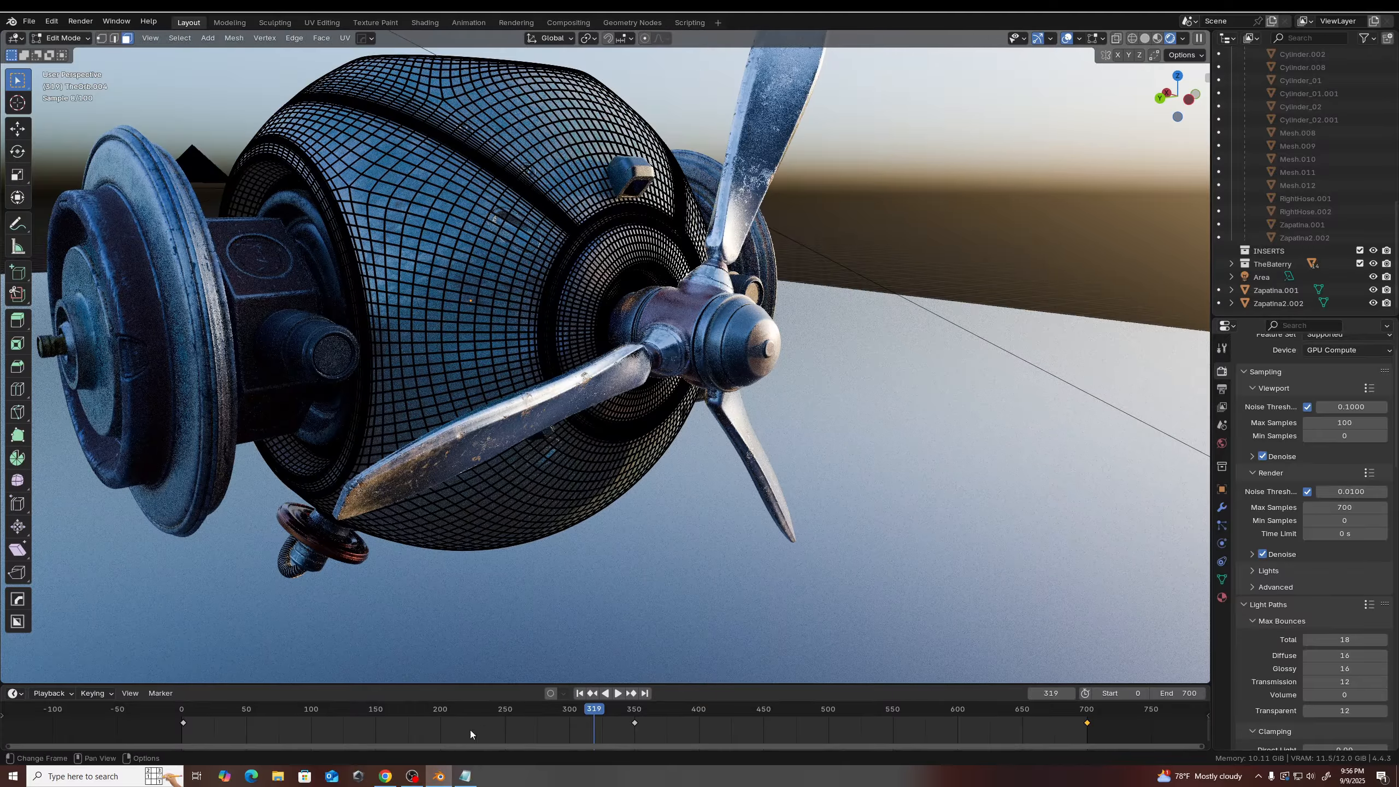
- Bring the Breakdown notes back up and highlight the modeling, SubD and Cinema4D workflow credits
left_click(466, 777)
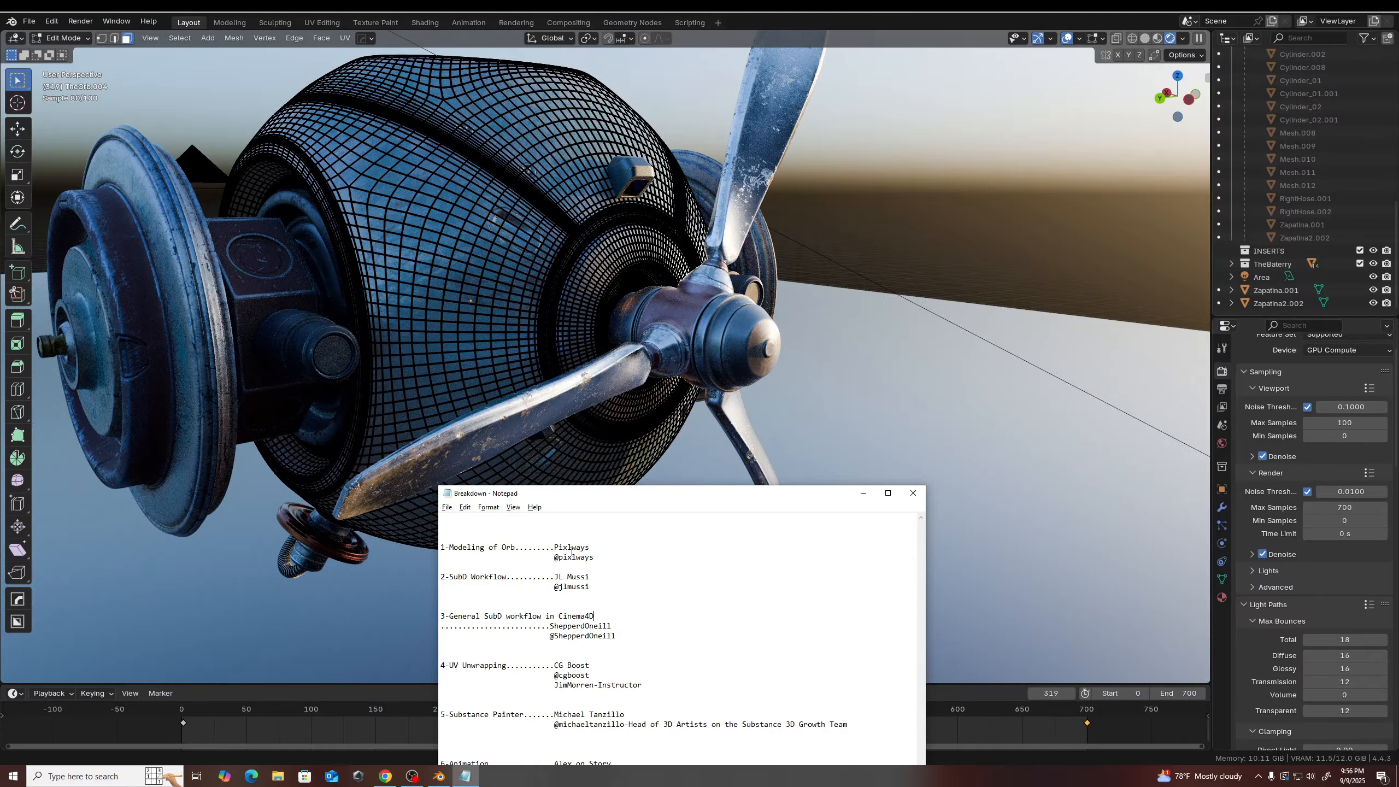
left_click_drag(591, 548, 553, 575)
left_click_drag(611, 626, 562, 616)
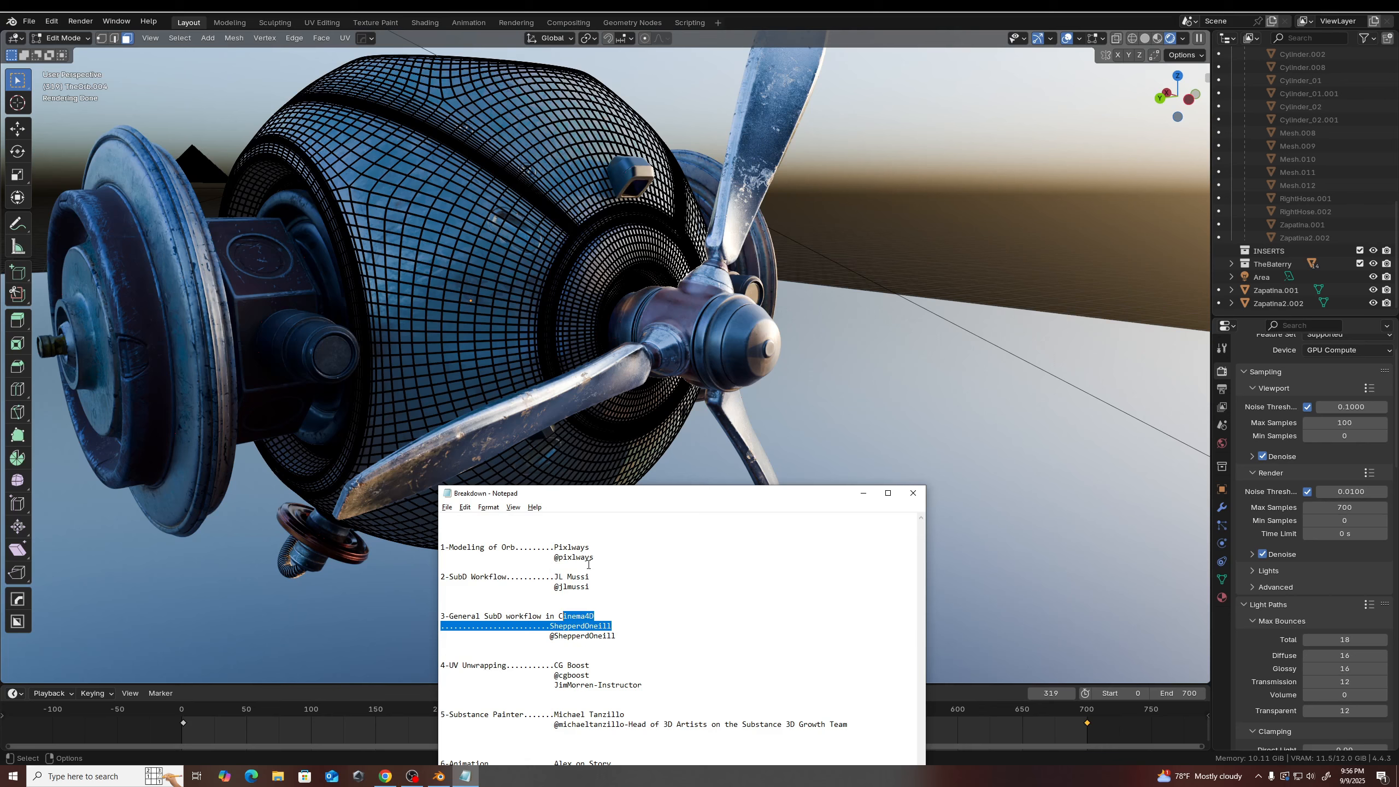
- Raise the notes window slightly, highlight the "UV Unwrapping" credit and return to Blender to view the orb from another side
left_click_drag(623, 499, 635, 481)
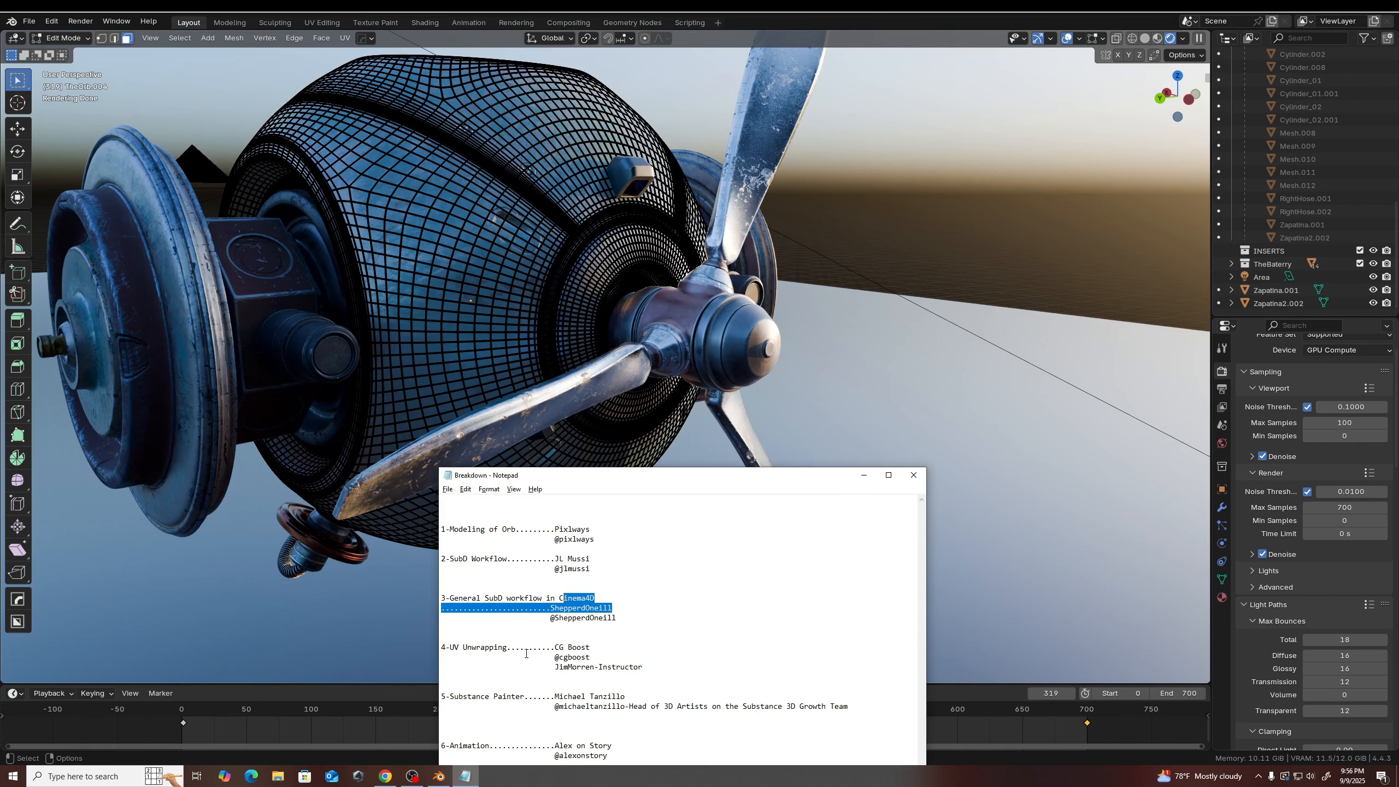
left_click_drag(642, 667, 465, 647)
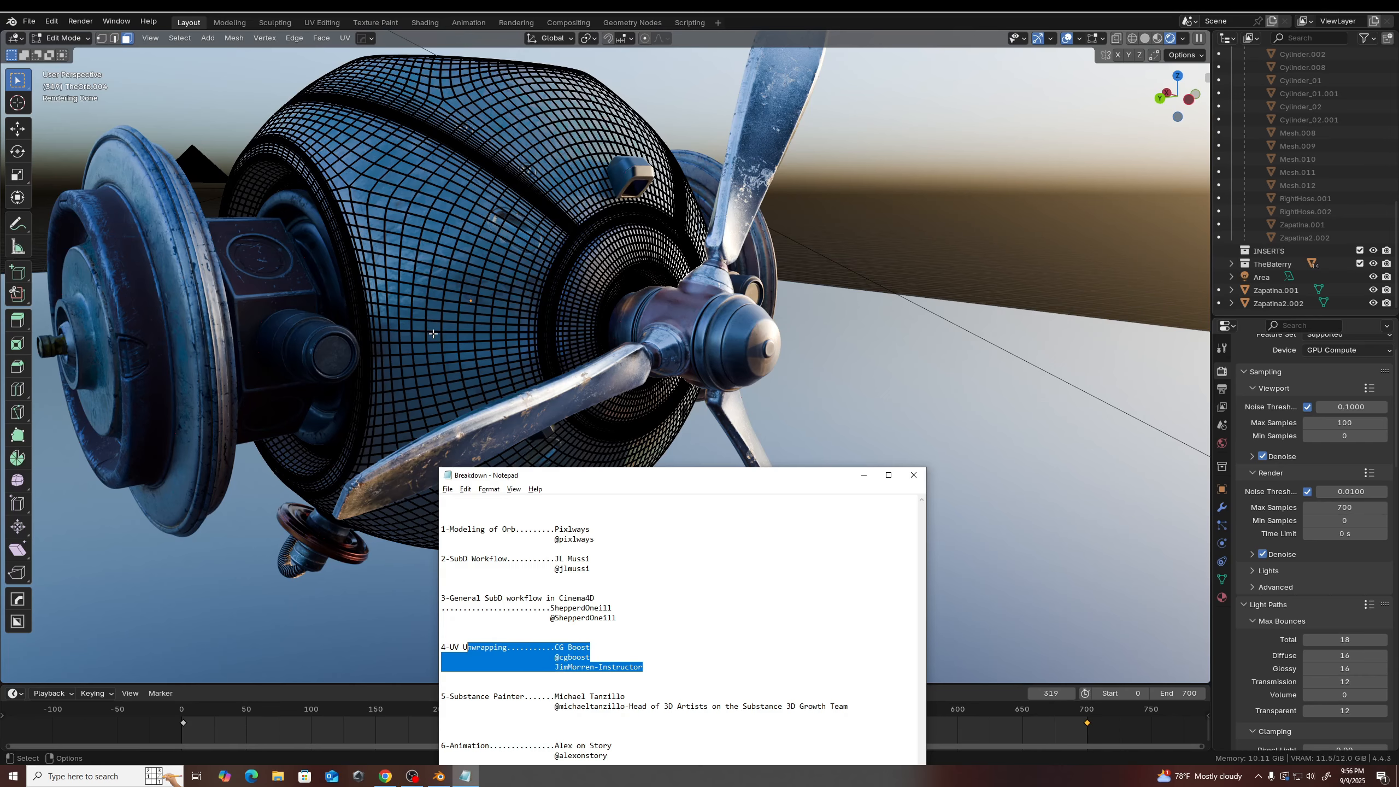
middle_click_drag(432, 331, 275, 325)
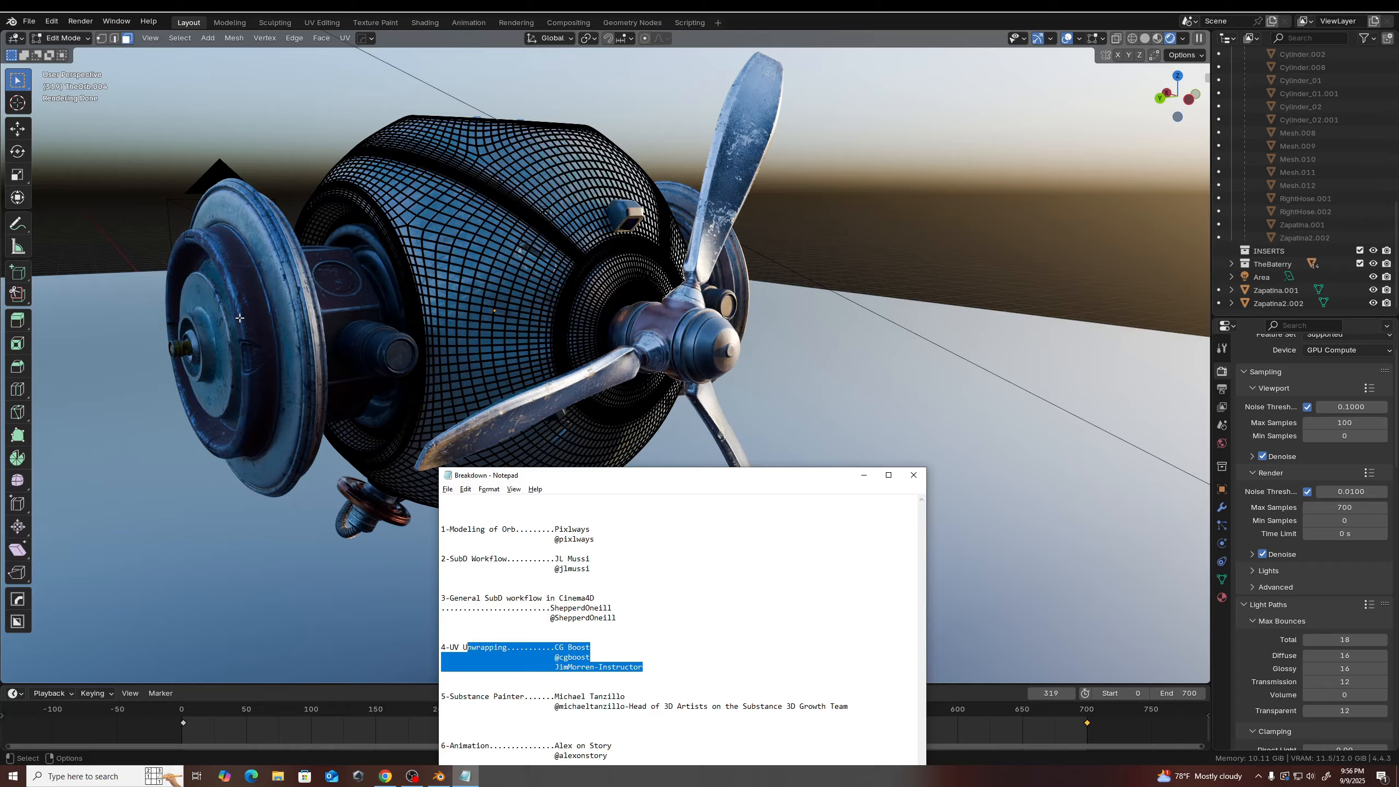
middle_click_drag(239, 317, 709, 334)
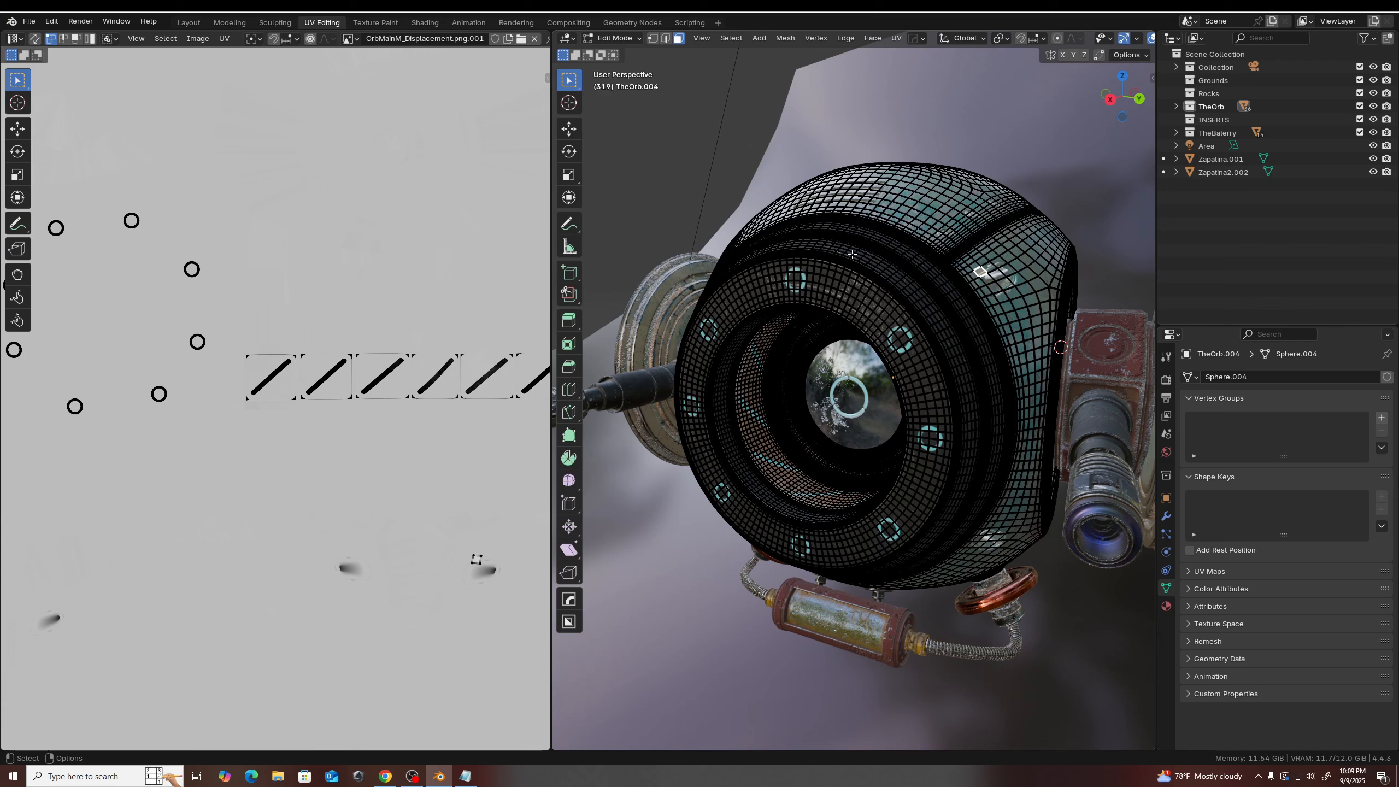
- Examine the orb's wireframe in the UV Editing workspace around the front ring, vents, top hatch and side panel
scroll(851, 254, "up", 2)
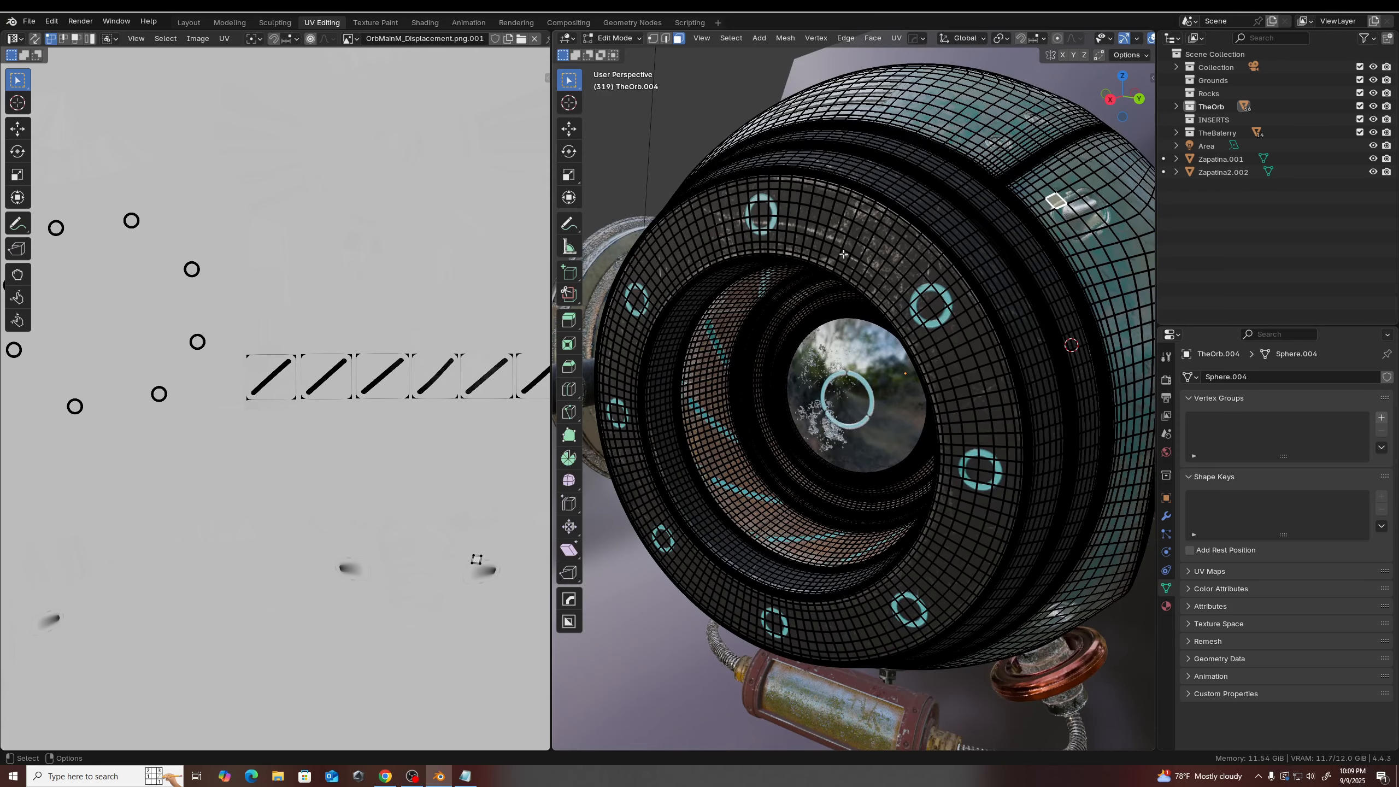
scroll(838, 256, "down", 2)
middle_click_drag(837, 256, 933, 254)
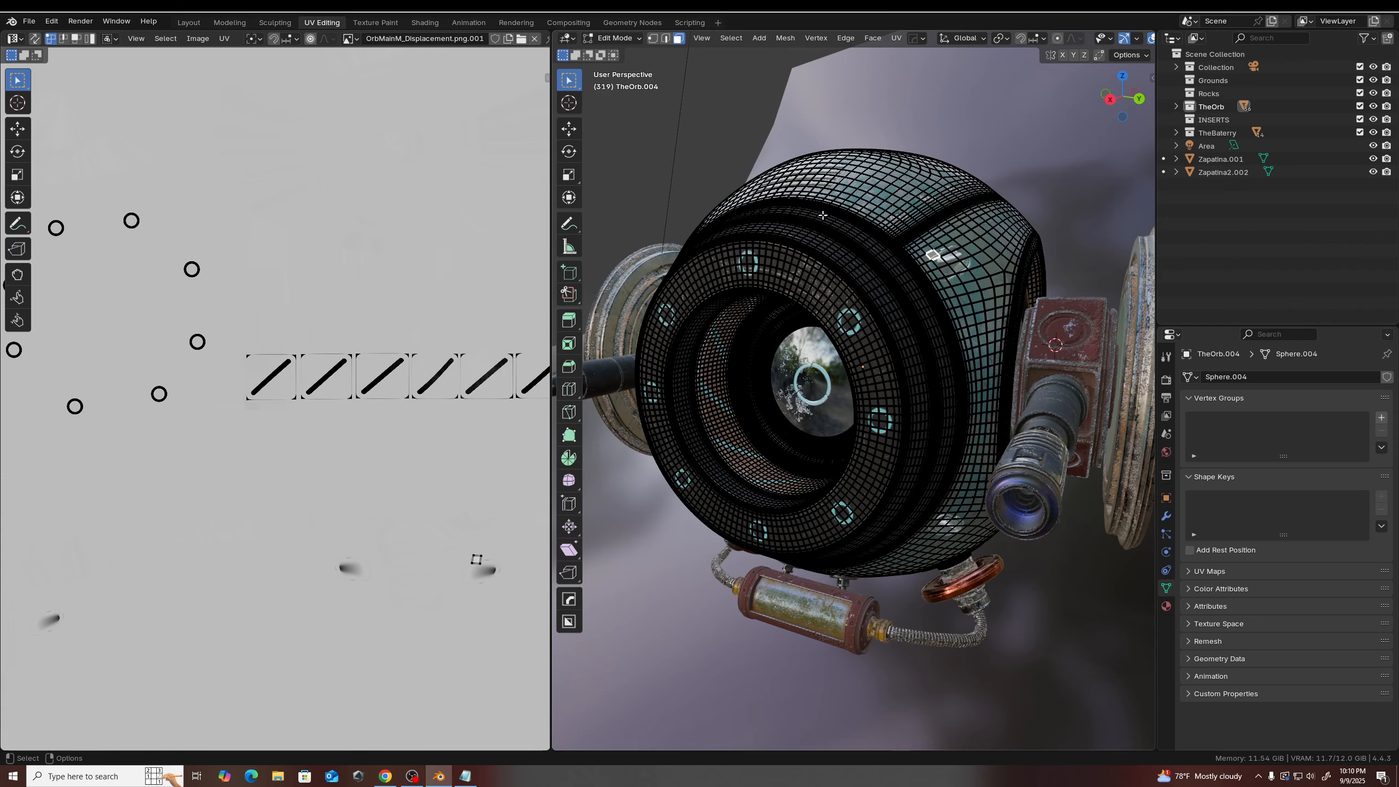
scroll(822, 215, "up", 3)
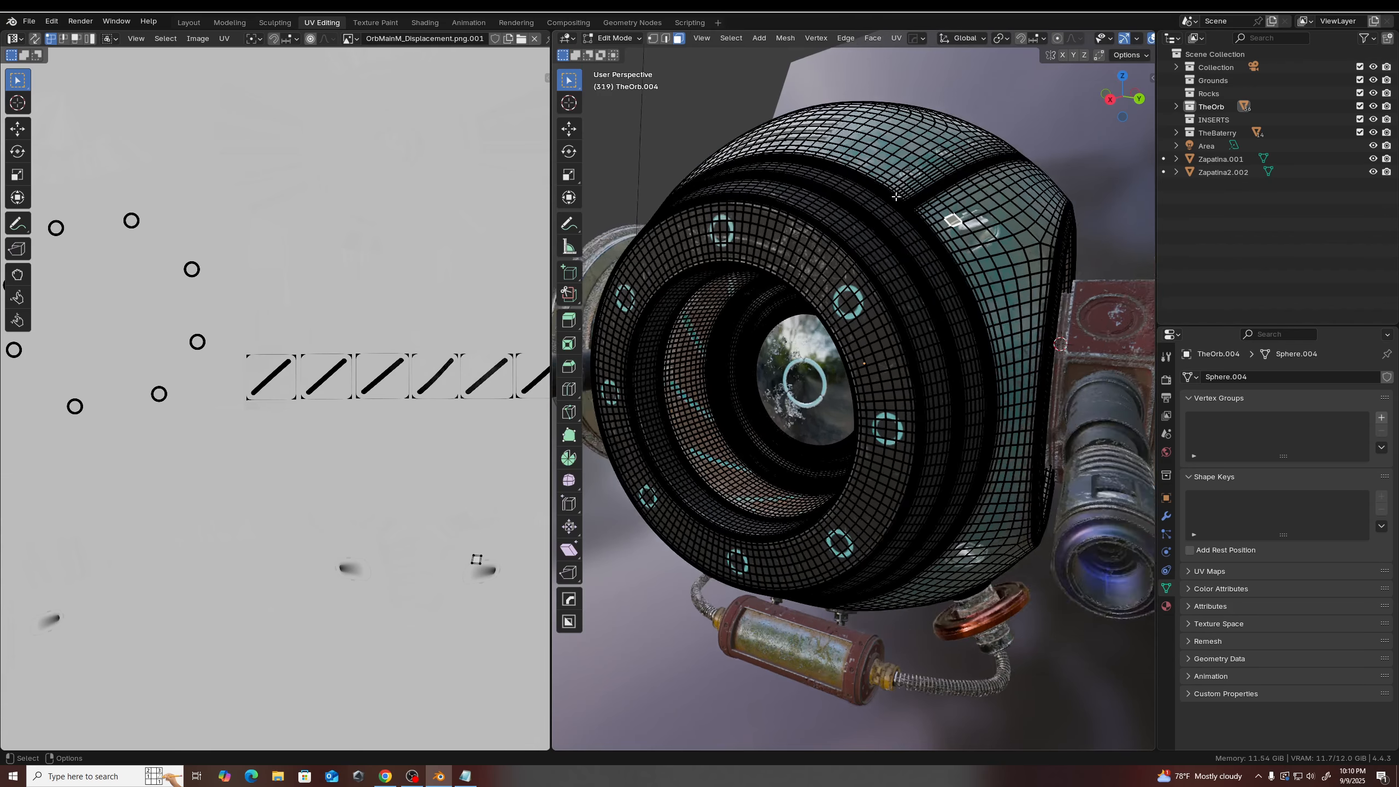
middle_click_drag(888, 212, 876, 249)
middle_click_drag(897, 163, 810, 360)
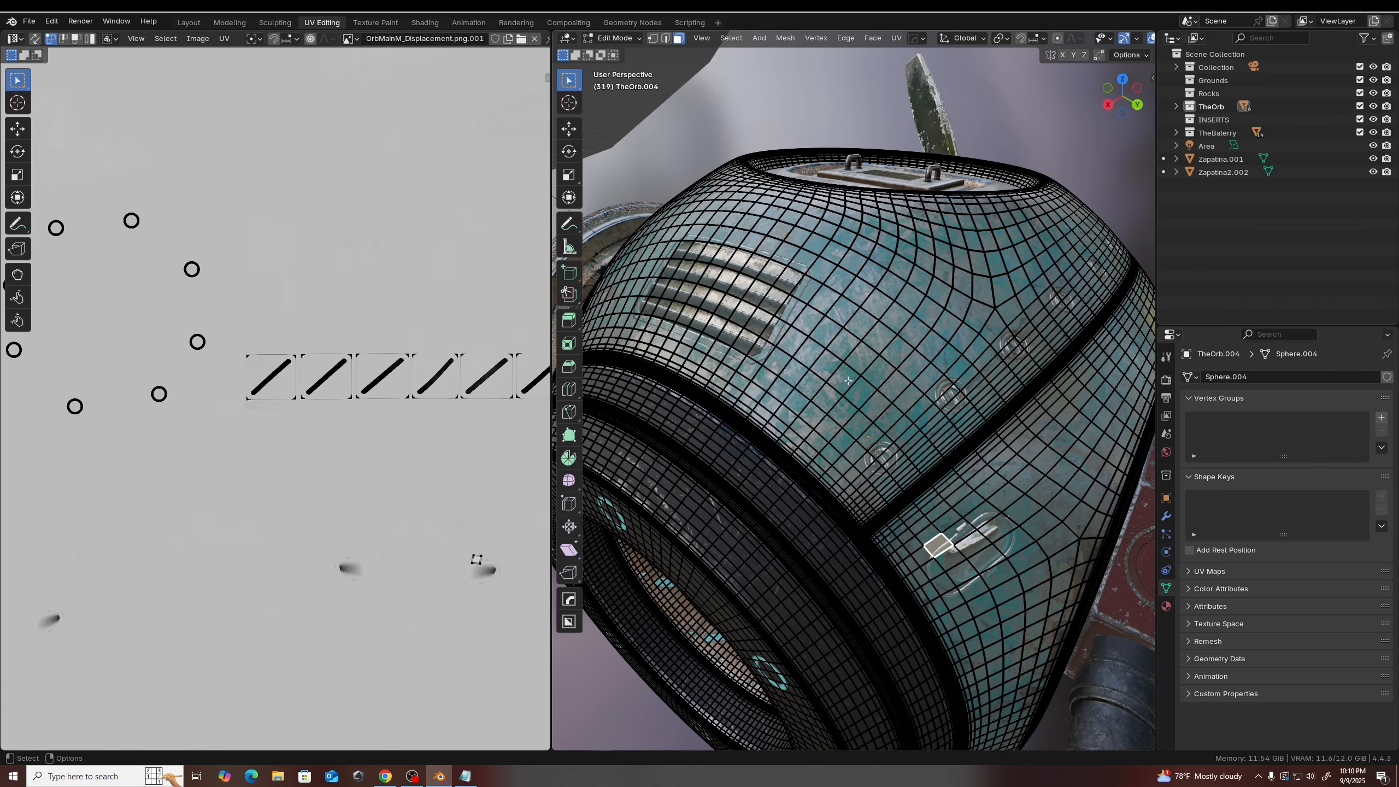
scroll(841, 383, "down", 3)
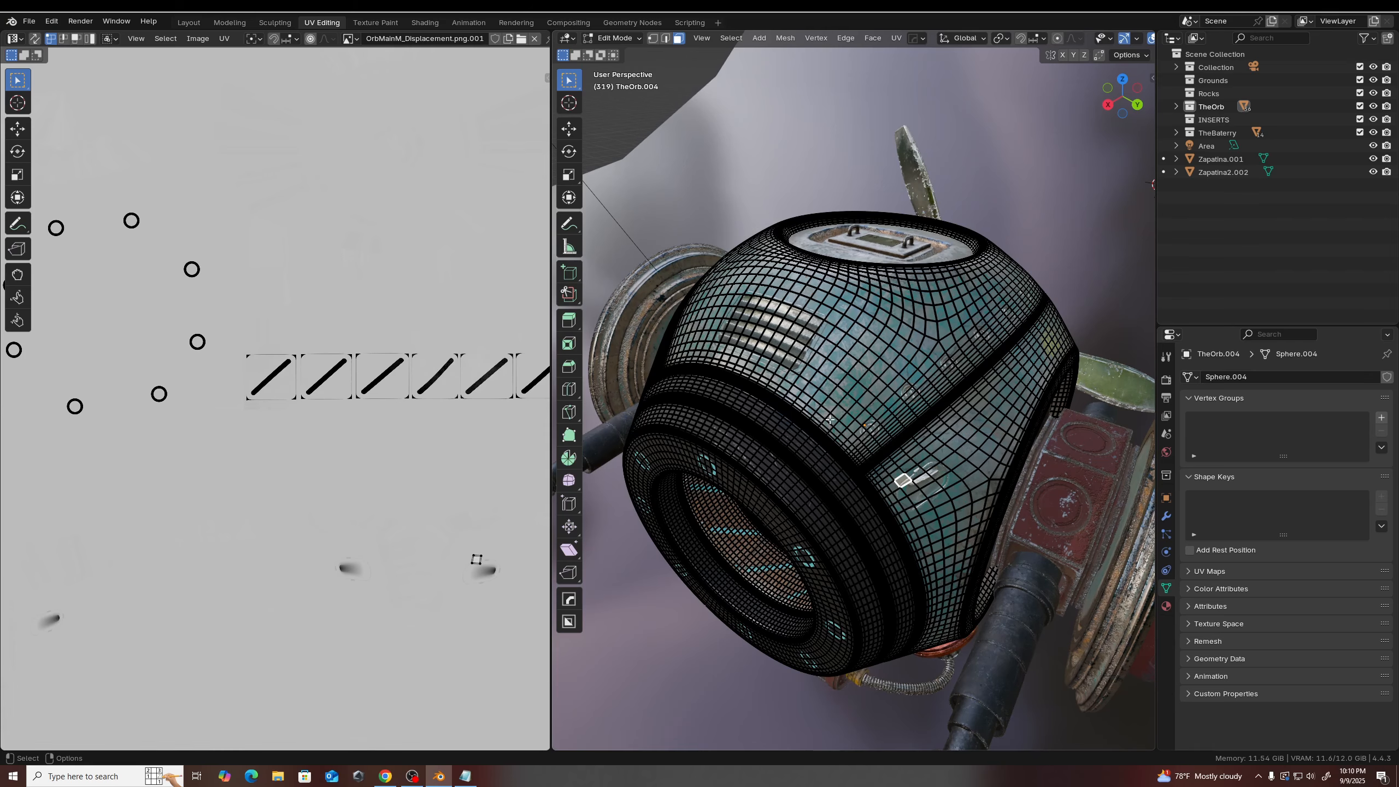
middle_click_drag(830, 420, 744, 181)
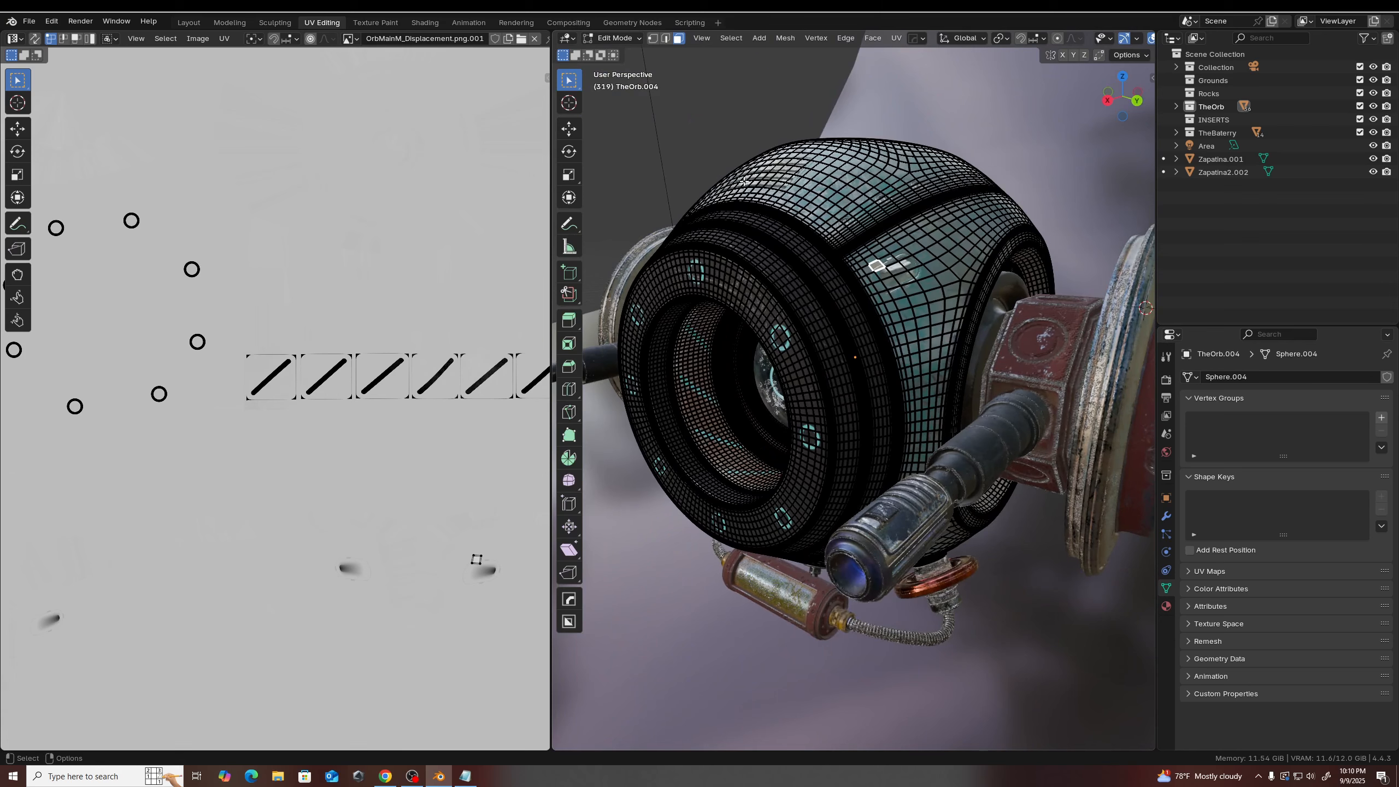
- Switch the orb to Object Mode and examine its textured shell from the front, side and above
key("ctrl+Tab")
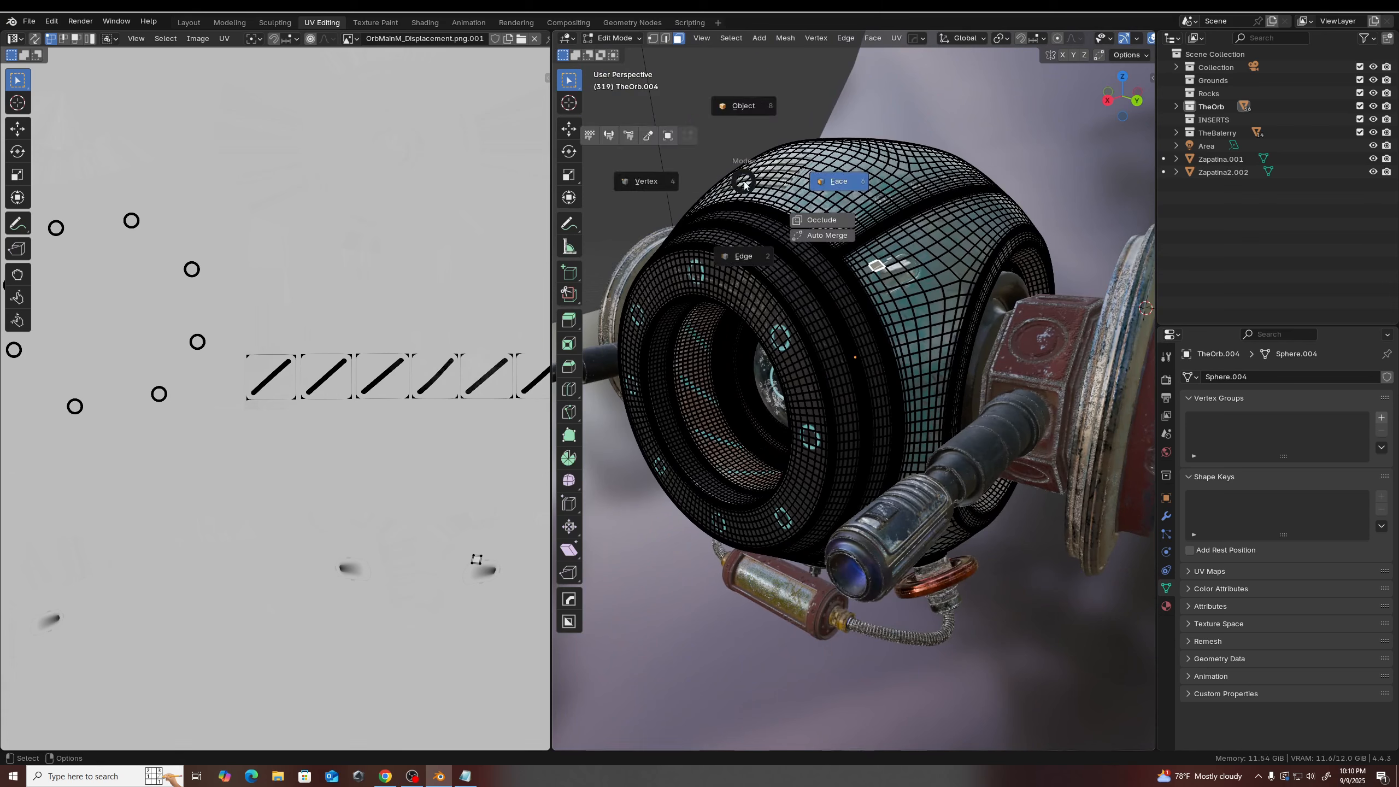
left_click(743, 107)
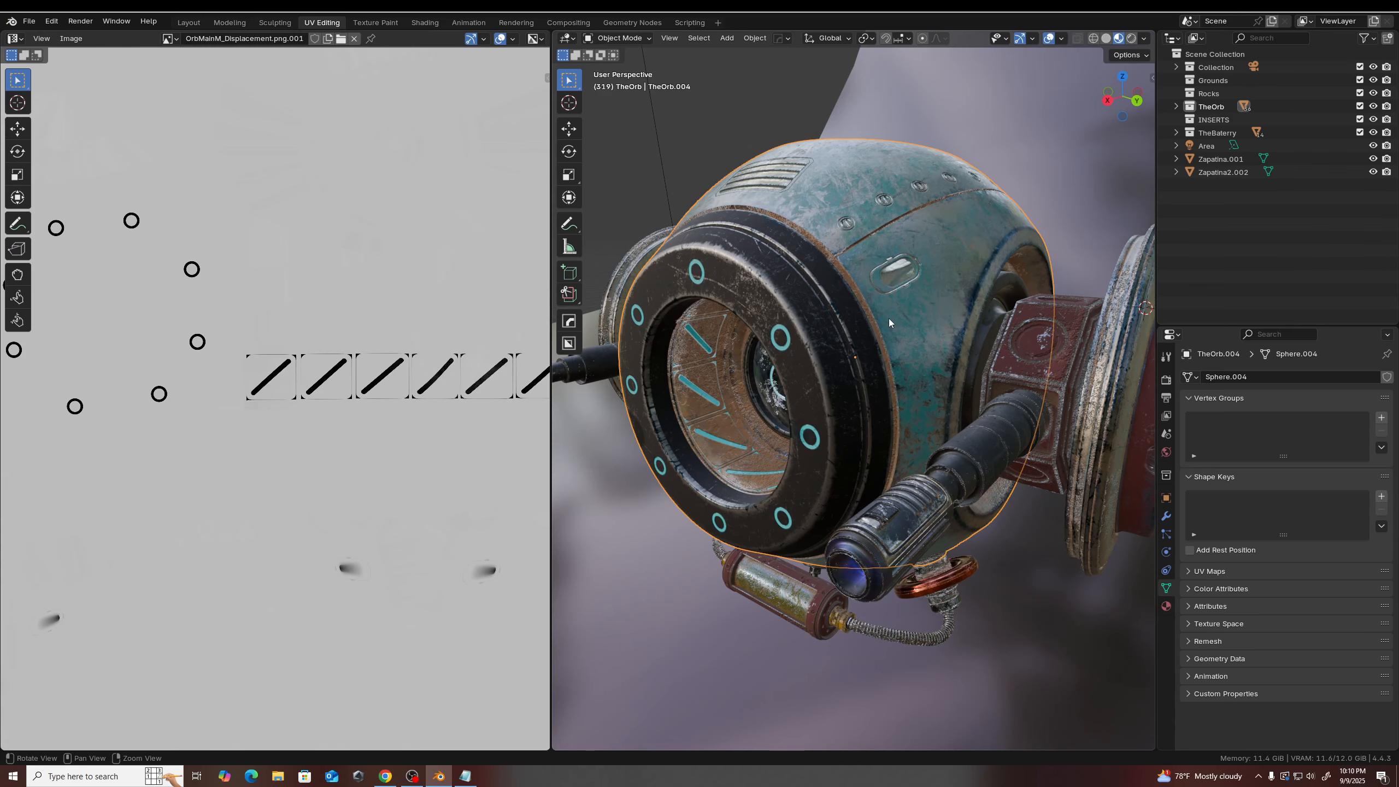
middle_click_drag(888, 317, 813, 218)
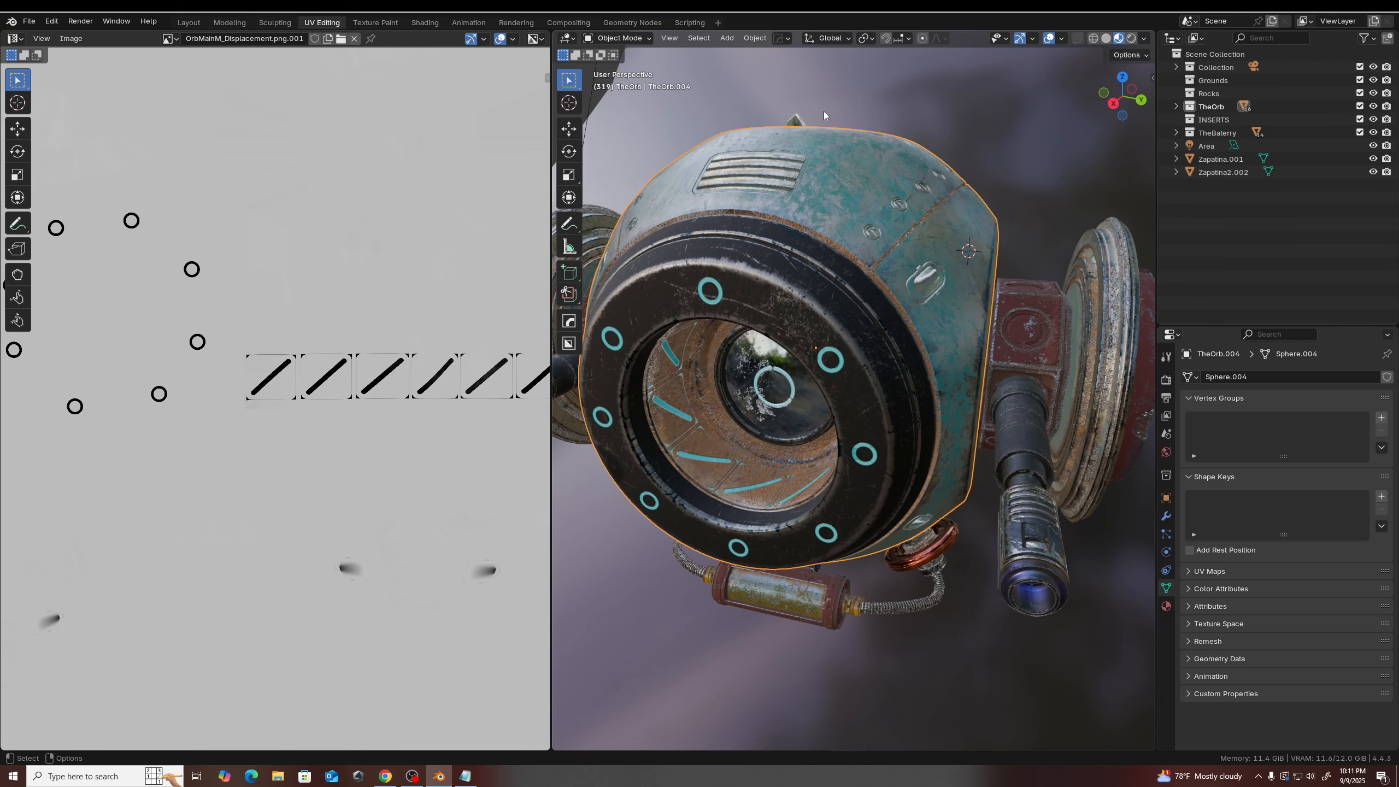
middle_click_drag(872, 435, 936, 449)
scroll(883, 467, "down", 6)
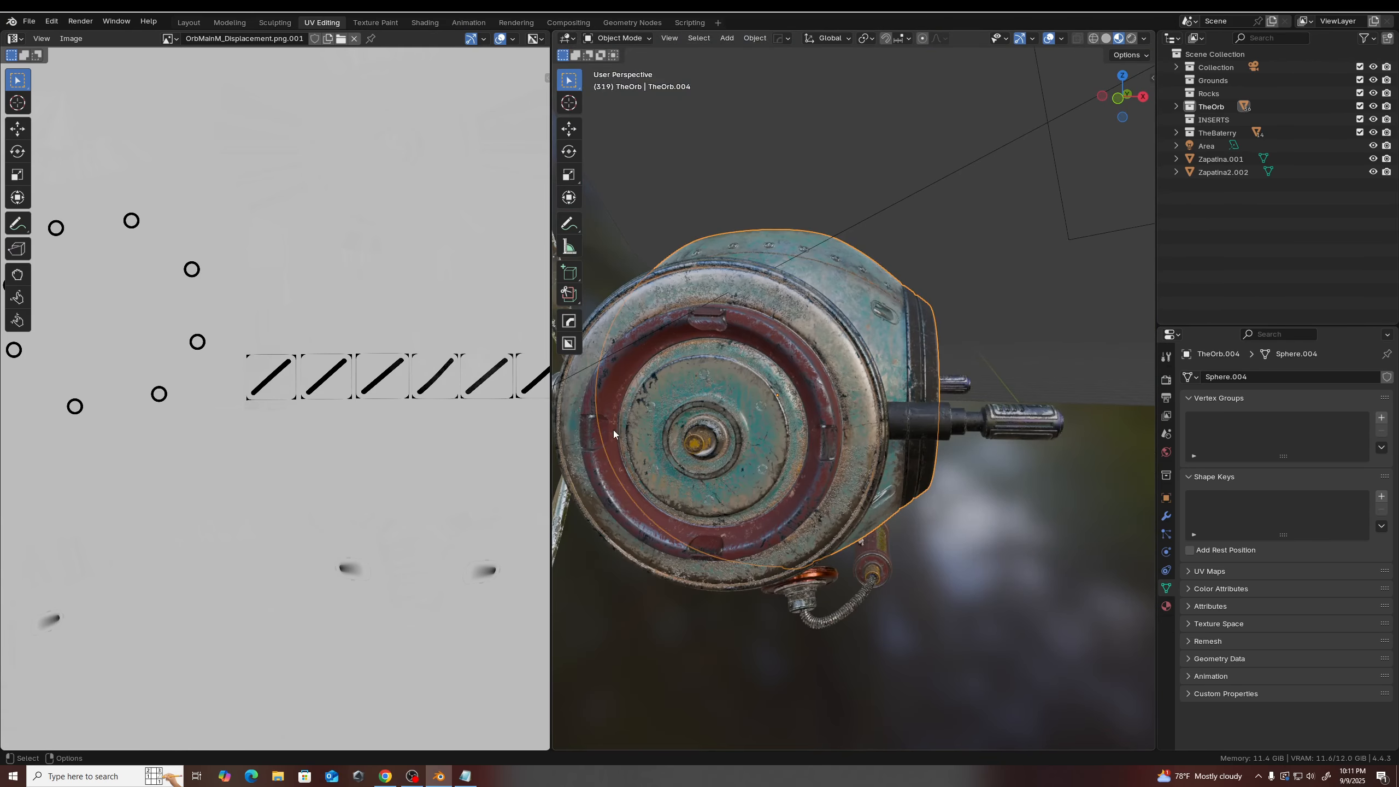
middle_click_drag(980, 368, 850, 325)
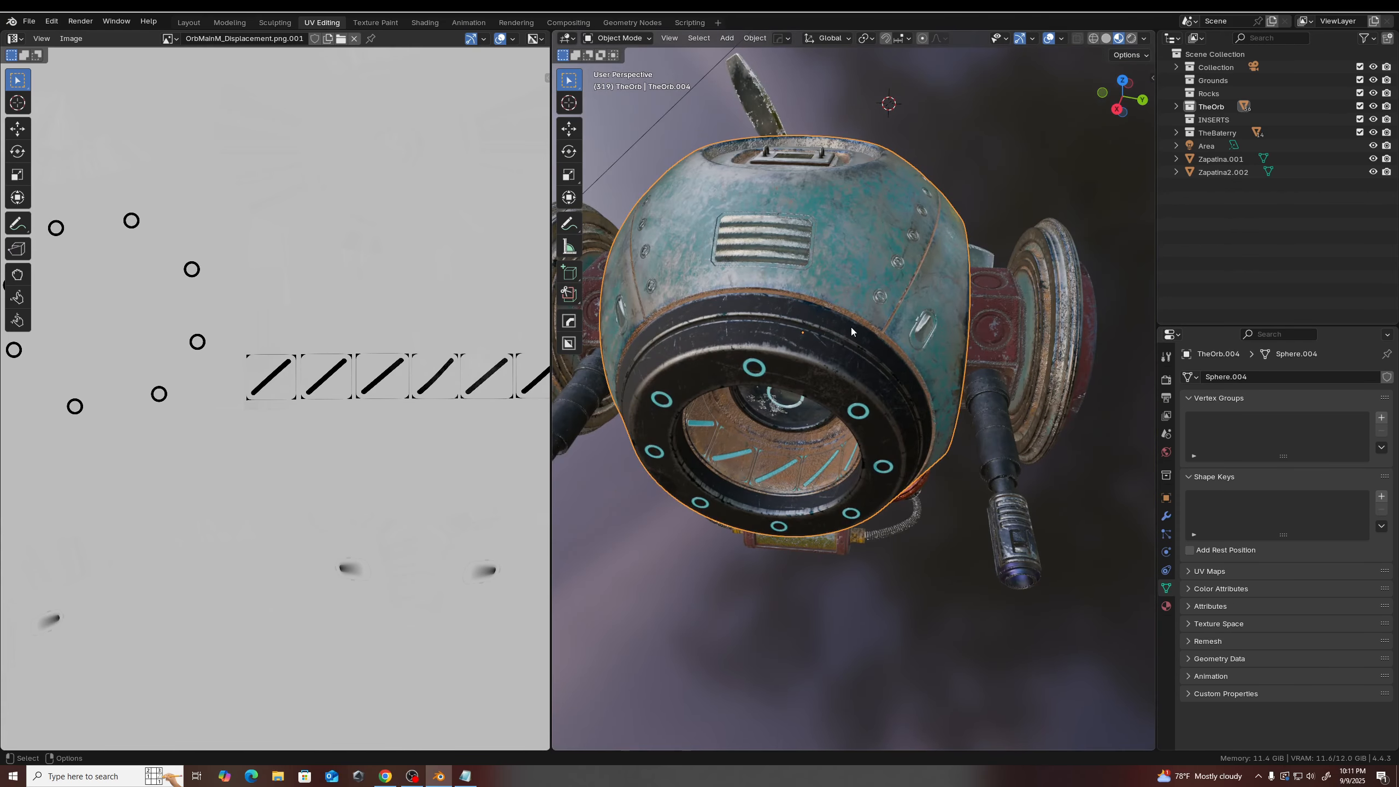
- Enter Edit Mode on the orb in face selection and select all its geometry to show its UV layout
key("ctrl+Tab")
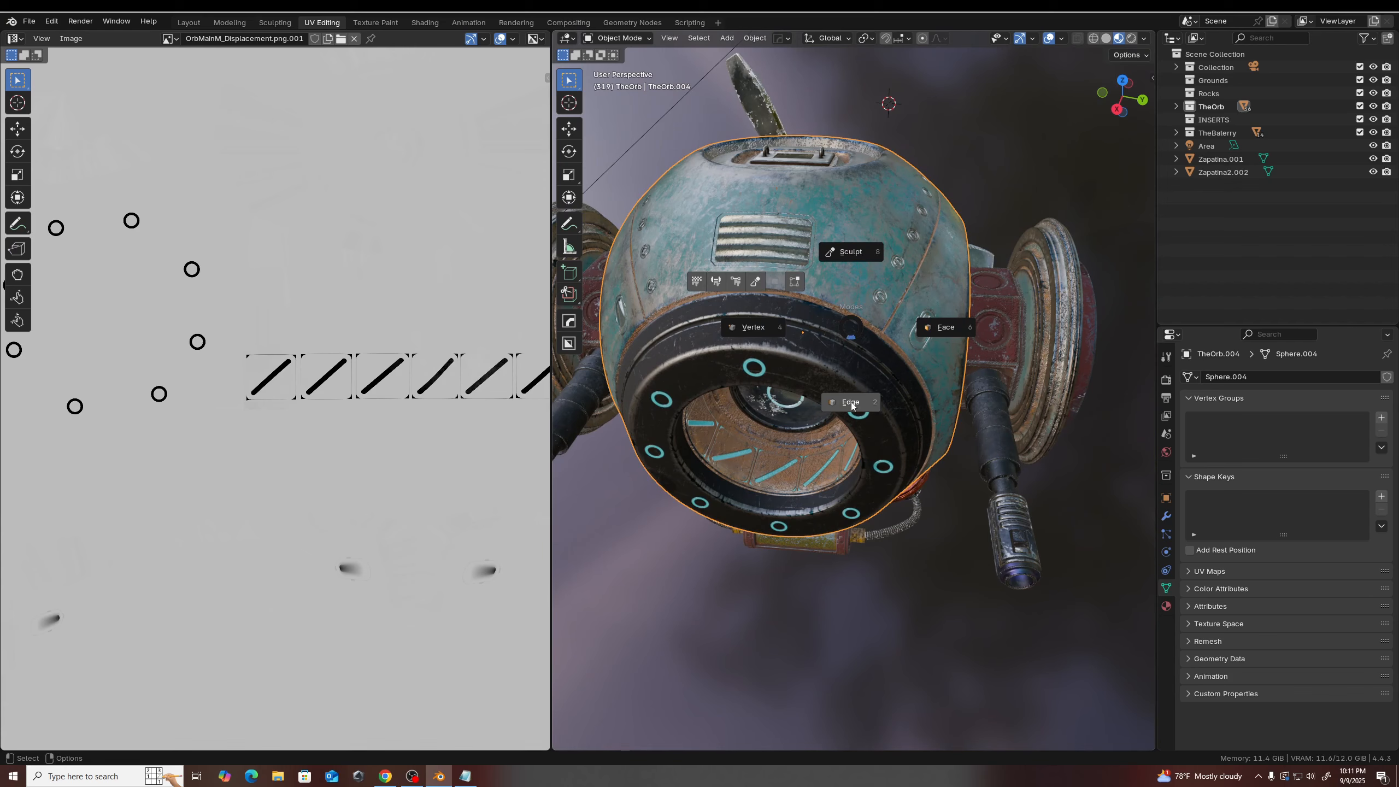
left_click(850, 402)
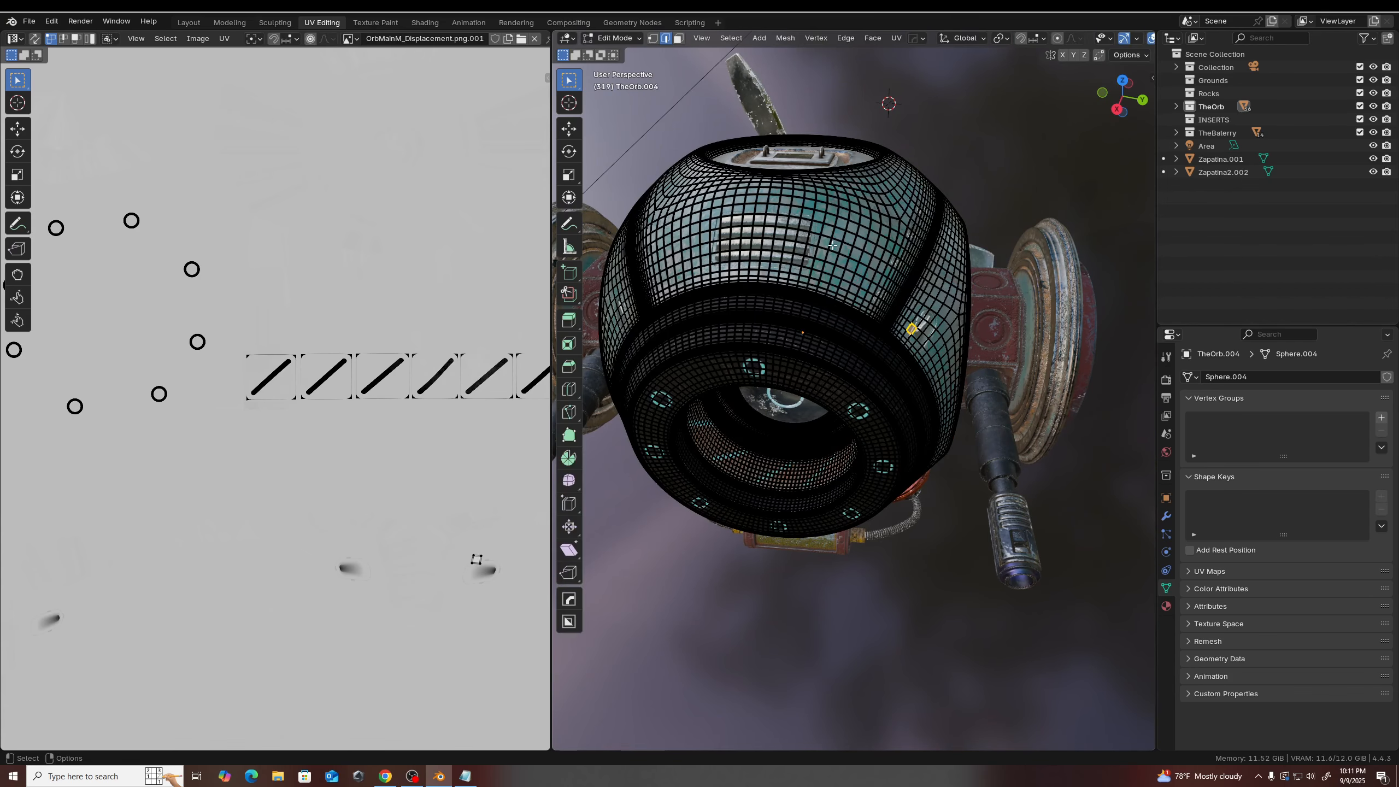
key("alt+a")
key("ctrl+Tab")
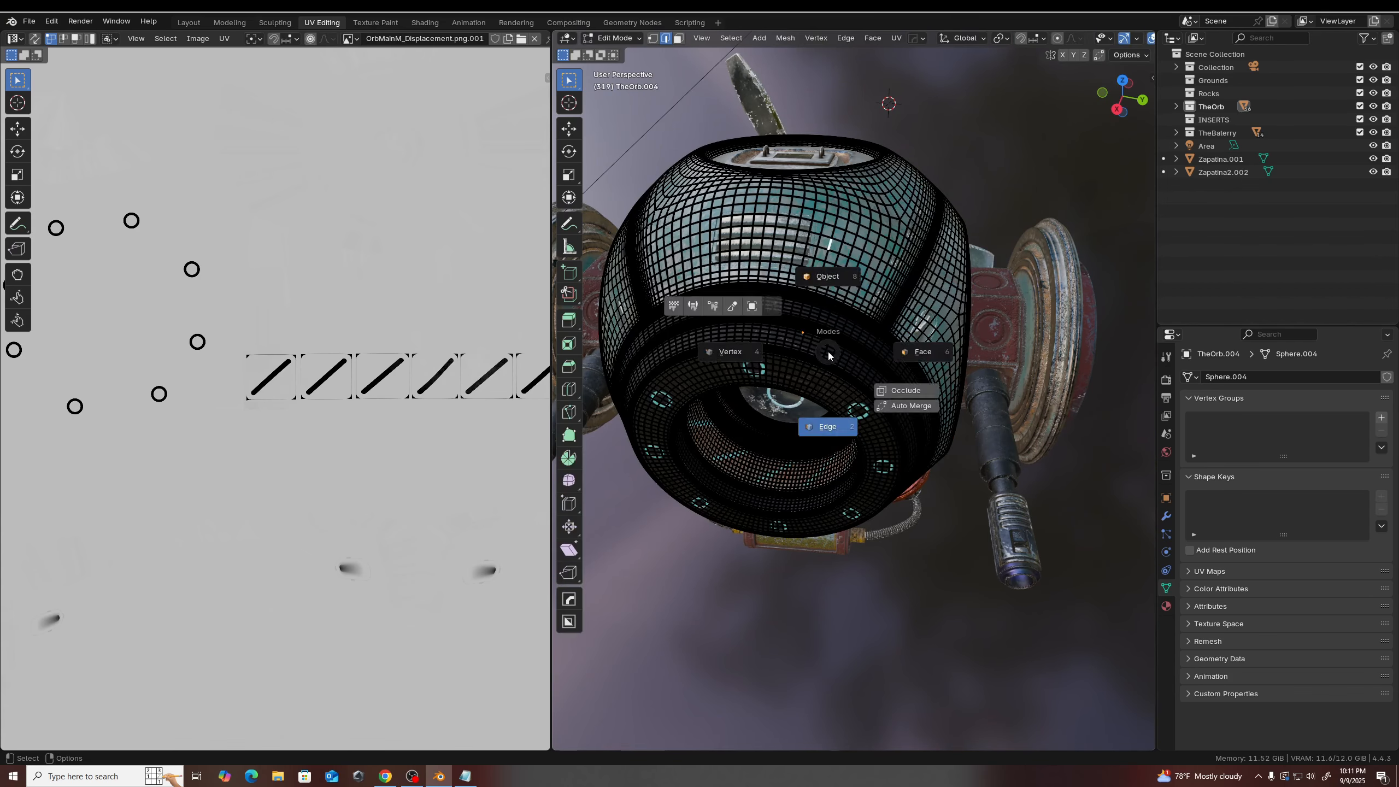
left_click(910, 351)
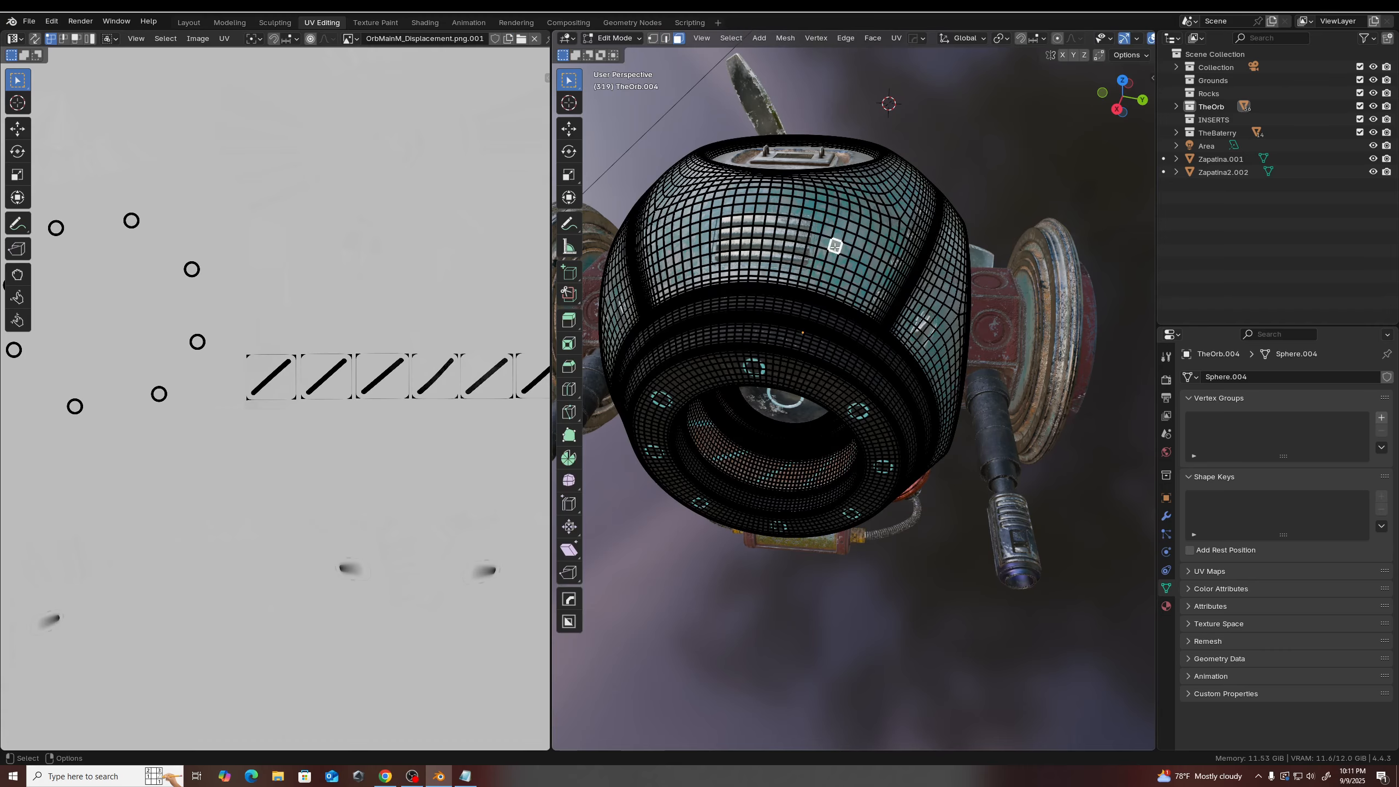
key("a")
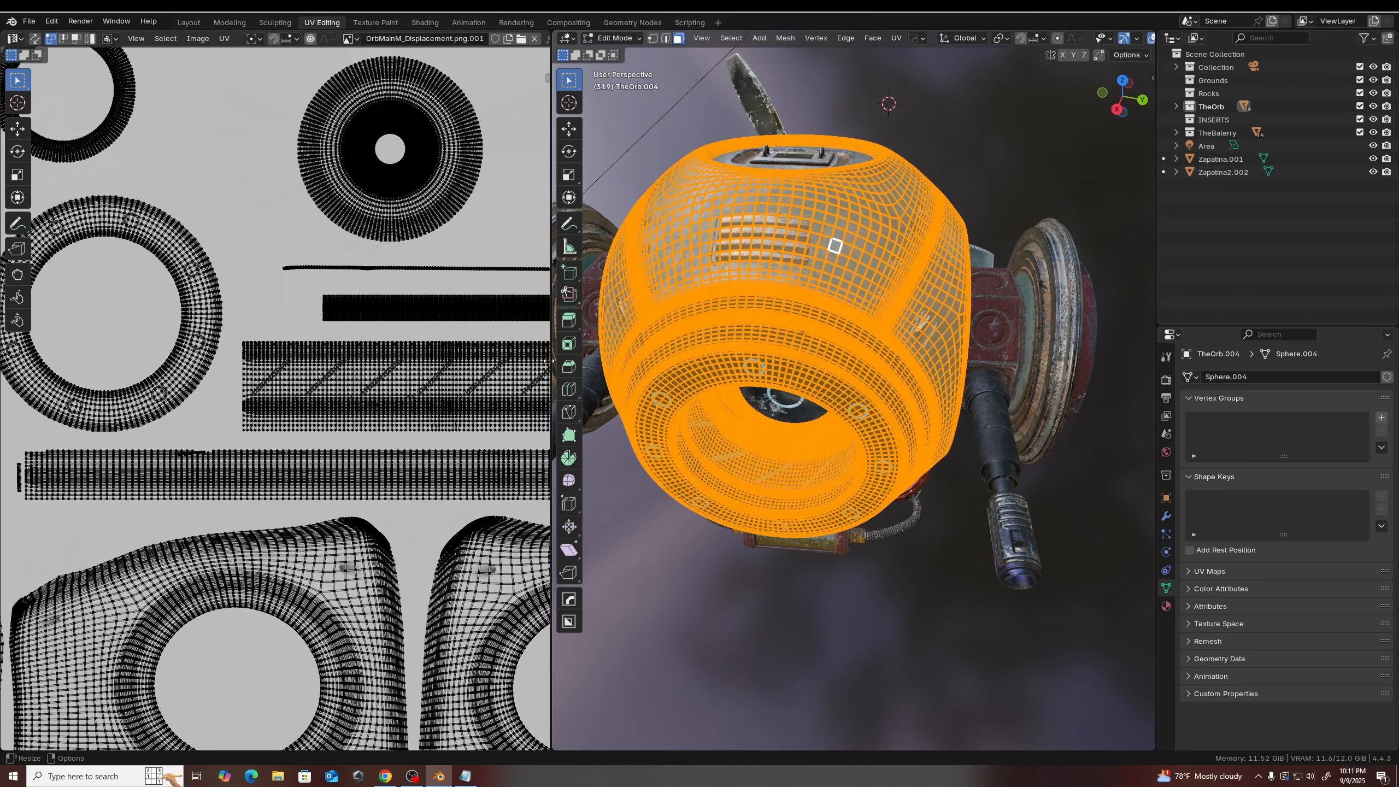
- Widen the UV editor and fit the orb's entire UV layout in view
left_click_drag(550, 359, 846, 357)
key("Home")
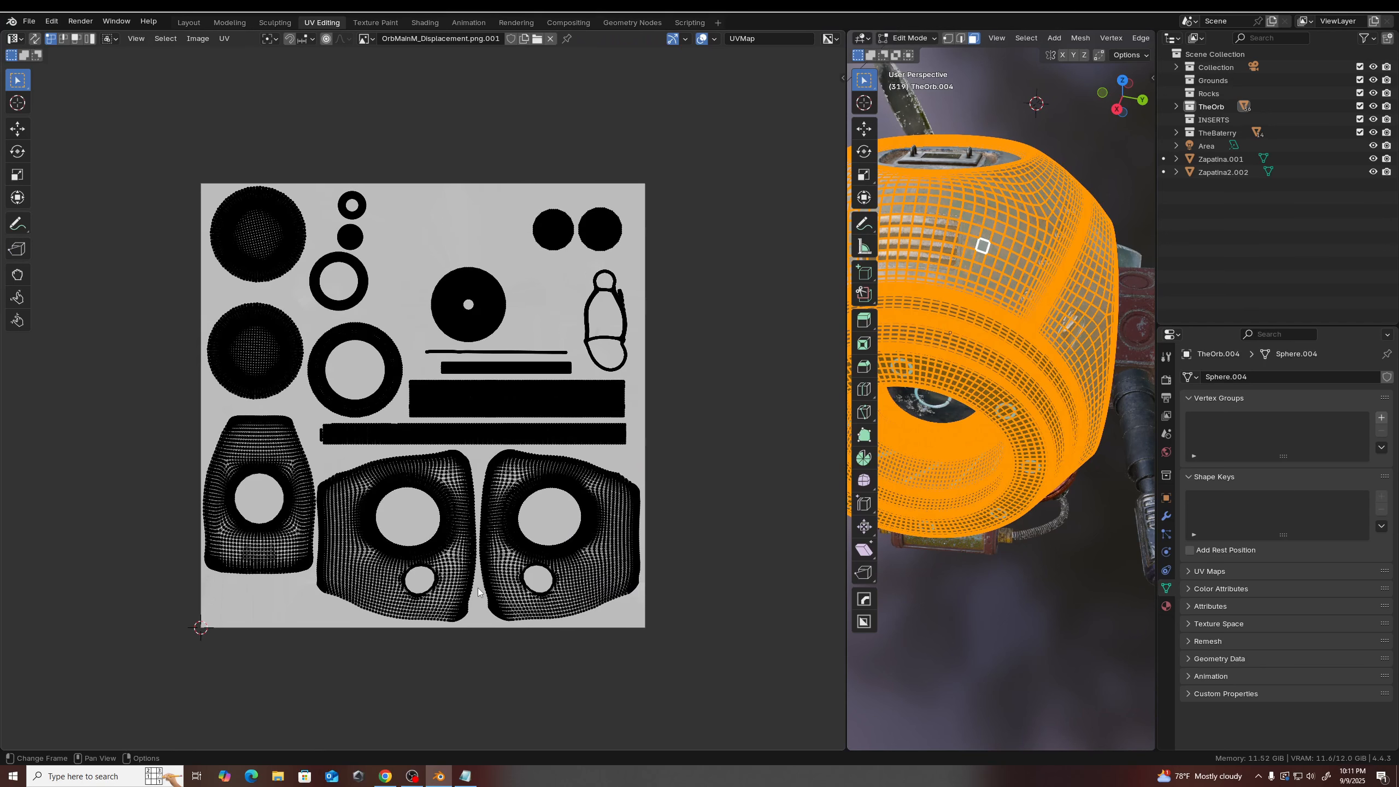
scroll(627, 607, "up", 1)
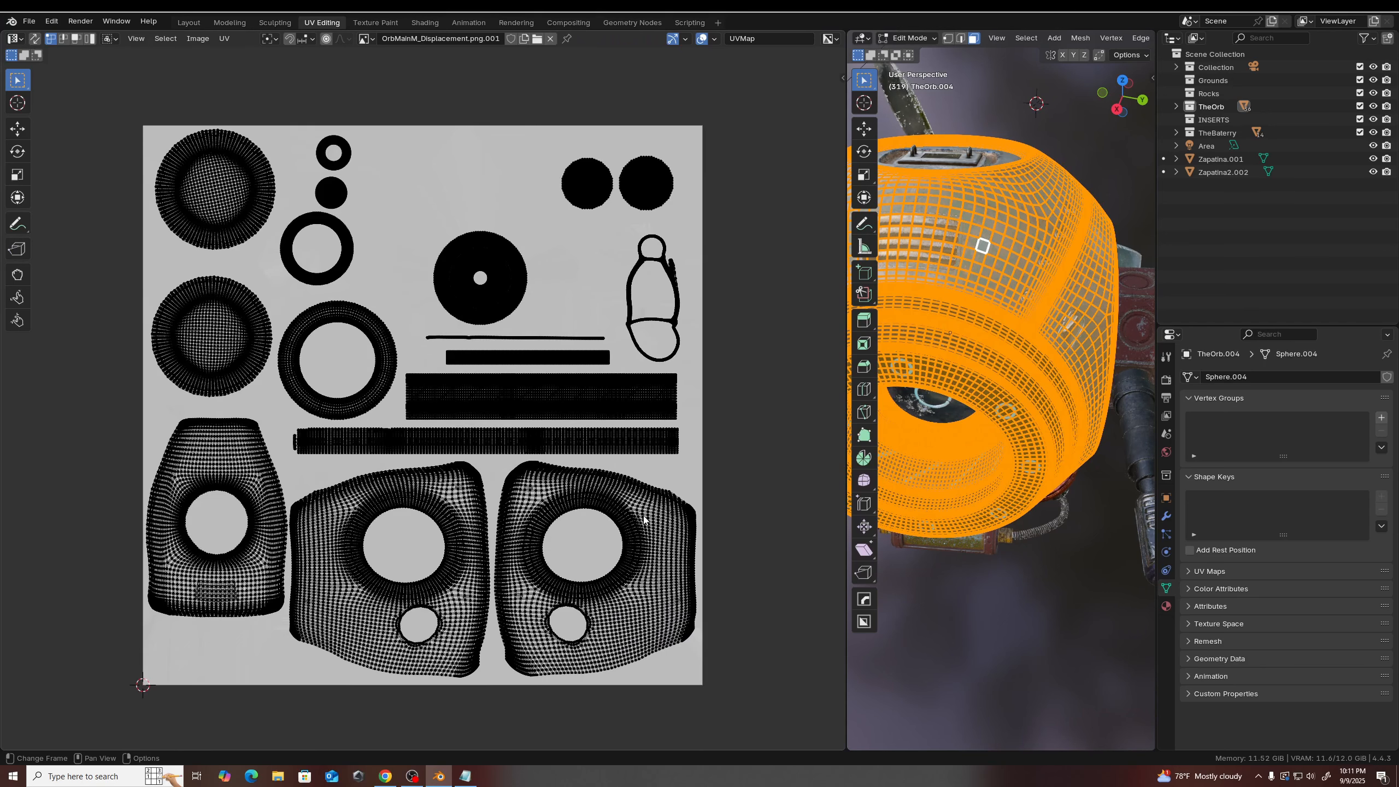
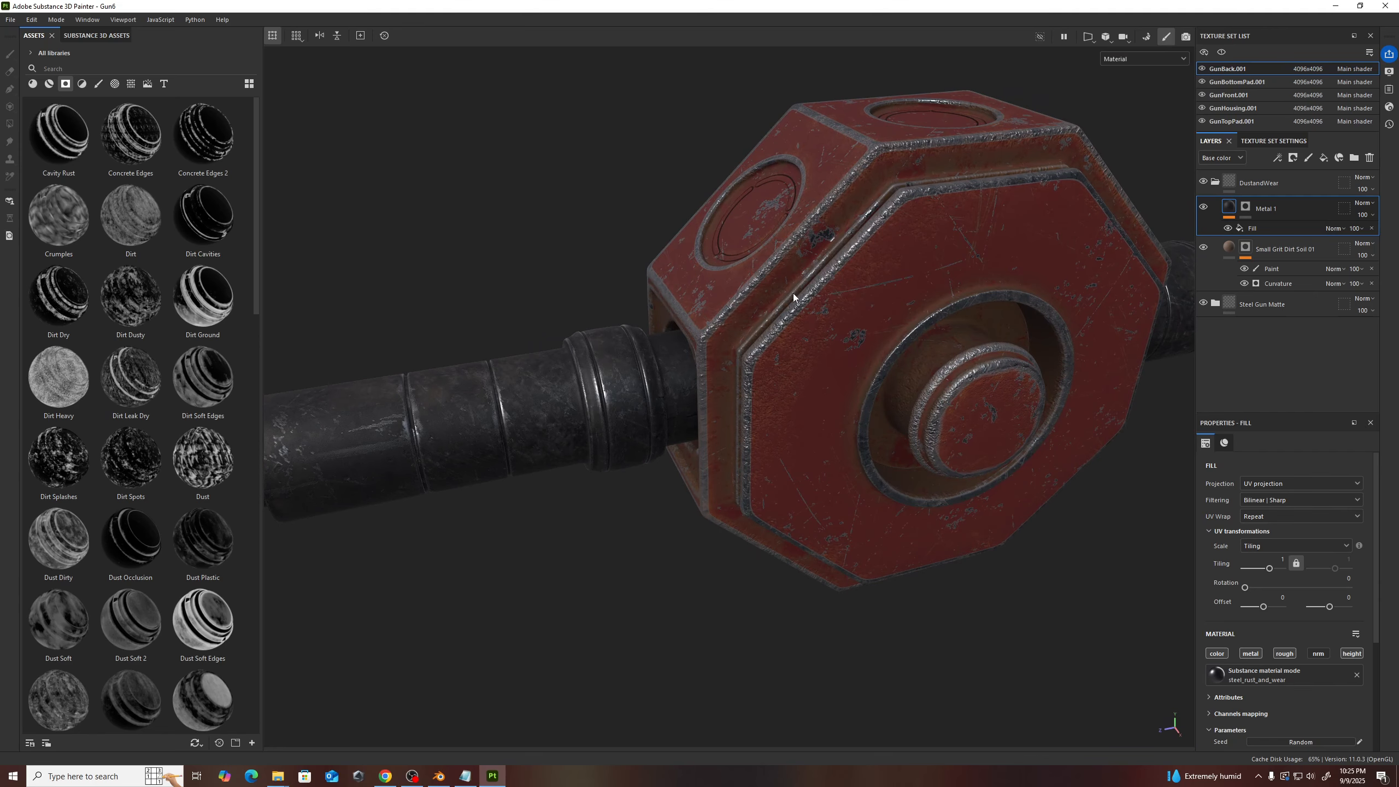
- Examine the gun's worn red housing and black barrel textures in Substance 3D Painter
scroll(776, 373, "up", 2)
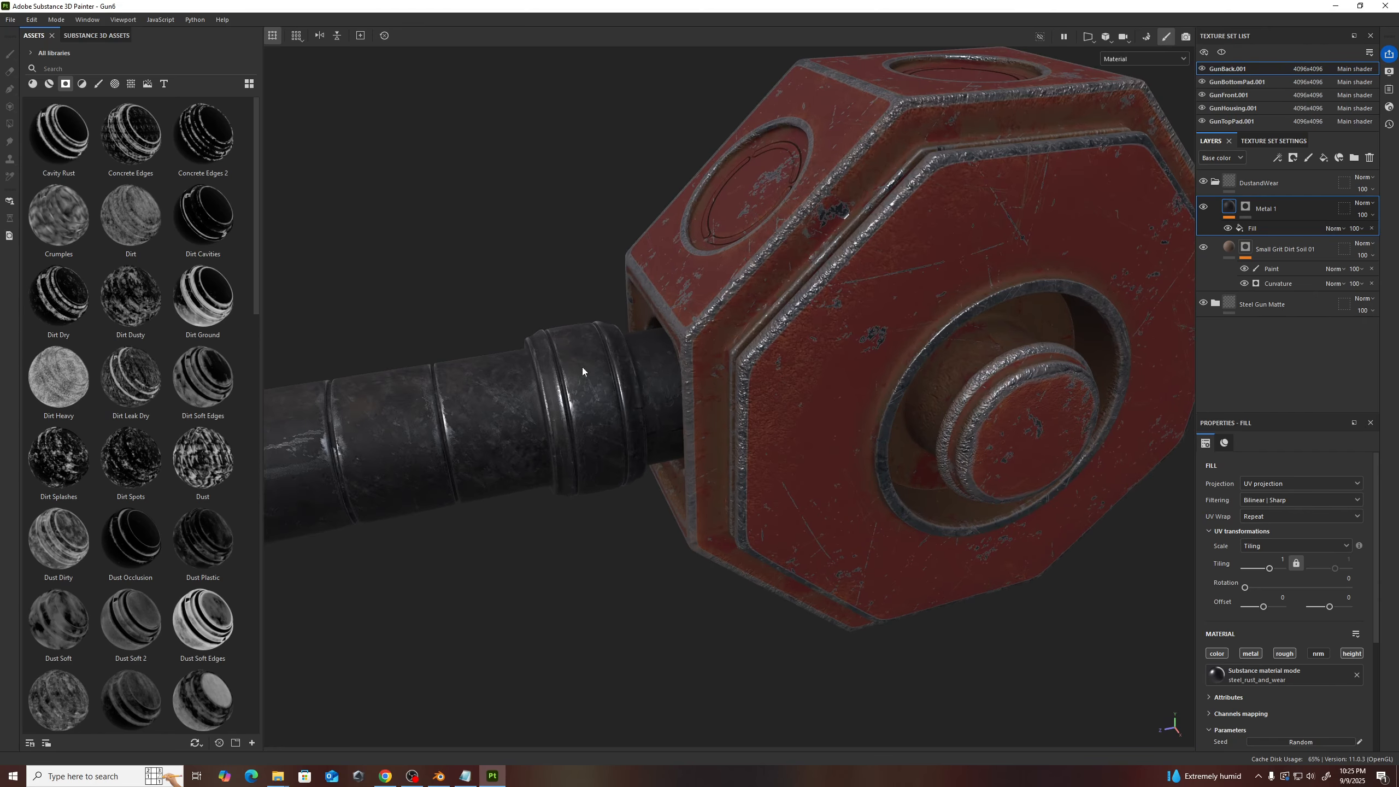
left_click_drag(582, 369, 836, 343, "alt")
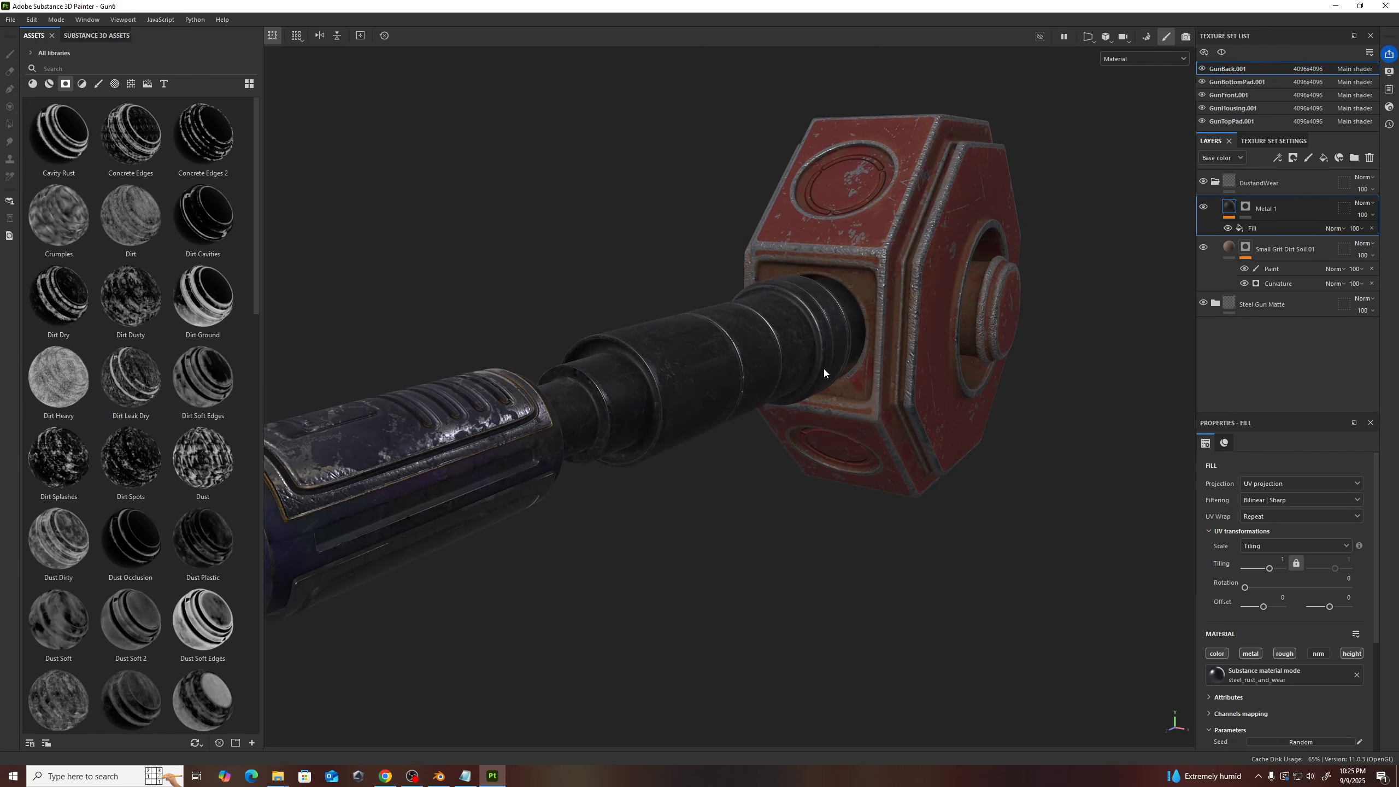
scroll(662, 450, "up", 4)
middle_click_drag(637, 381, 880, 427, "alt")
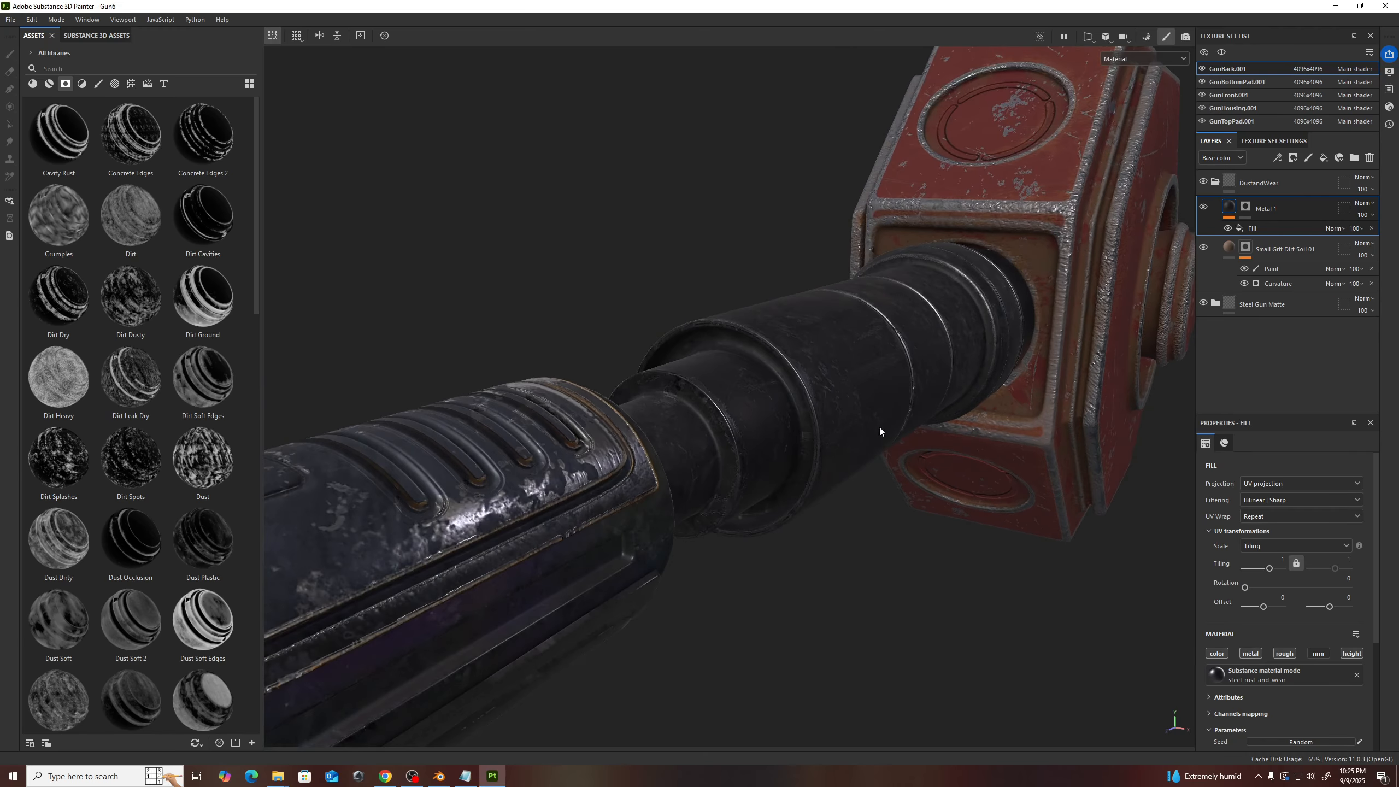
left_click_drag(880, 431, 796, 445, "alt")
left_click_drag(800, 391, 770, 400, "alt")
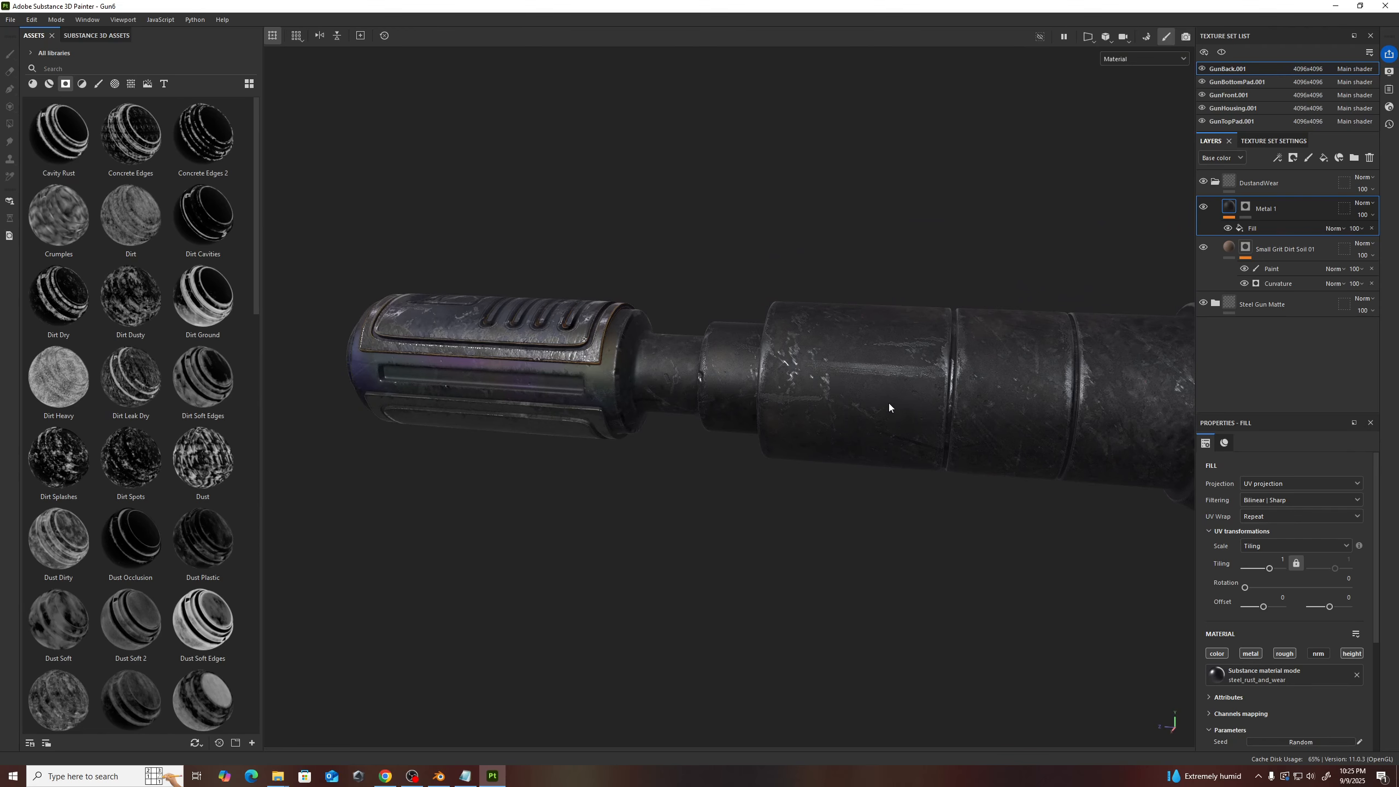
- Inspect the gun's muzzle section closely from the side and front, including its worn plates and bore
middle_click_drag(522, 441, 687, 484, "alt")
scroll(584, 463, "up", 2)
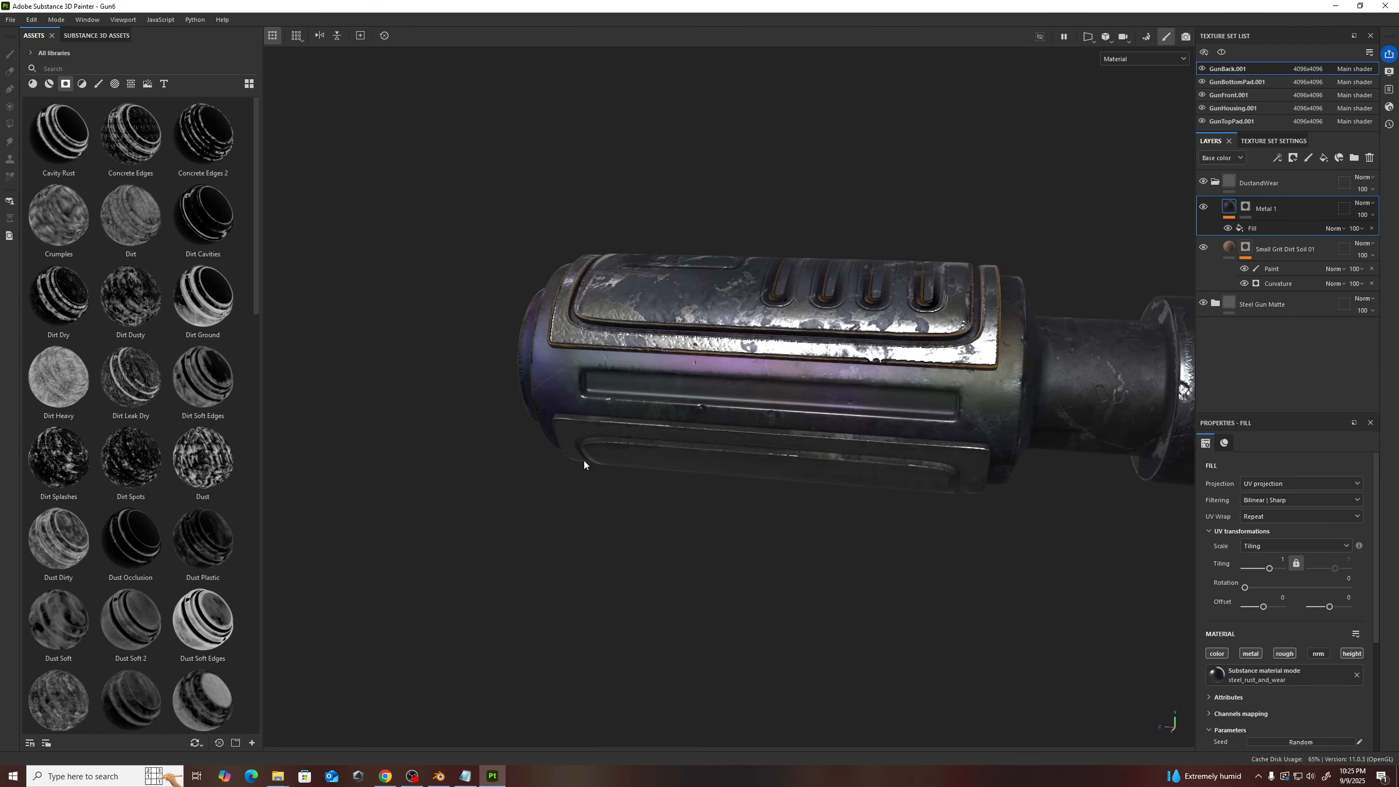
left_click_drag(584, 460, 754, 456, "alt")
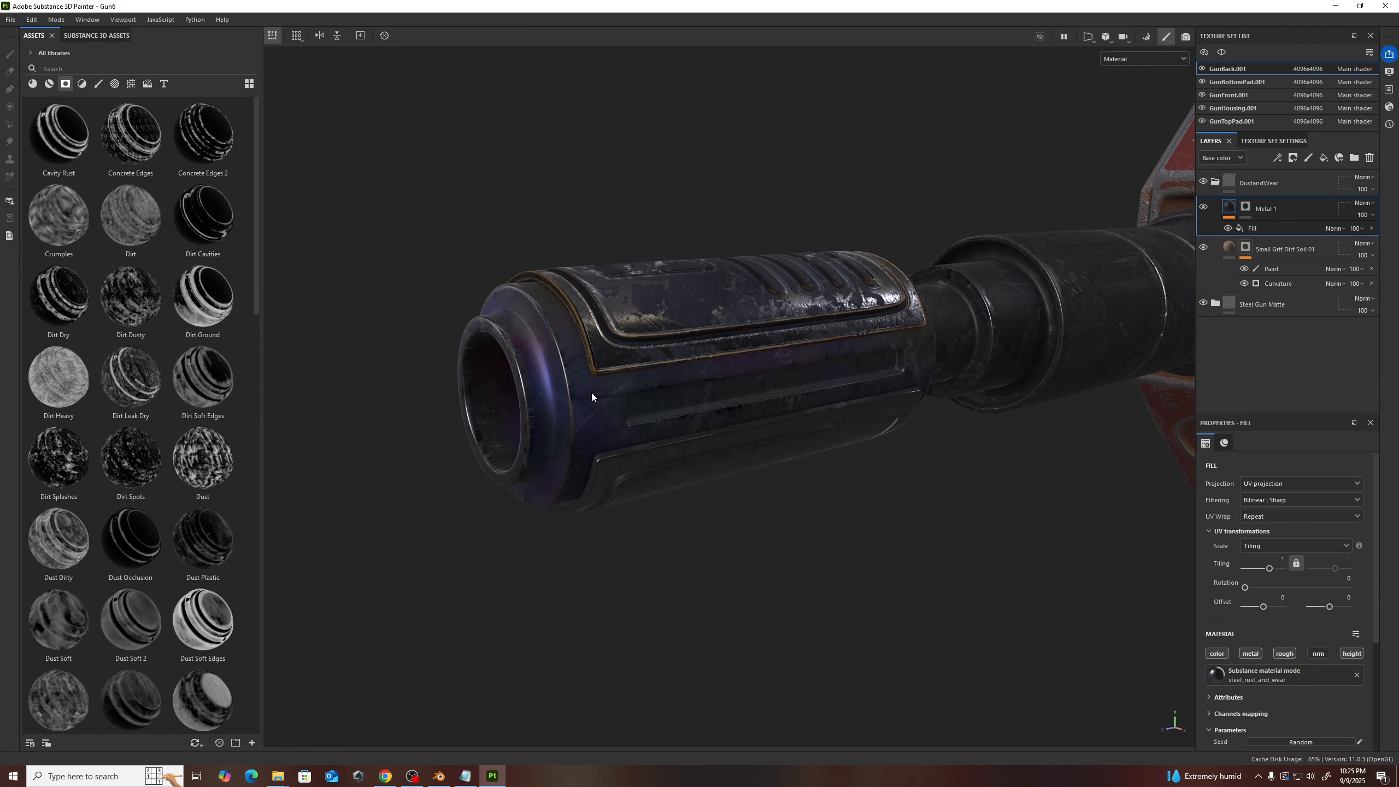
scroll(593, 398, "down", 3)
left_click_drag(550, 399, 867, 415, "alt")
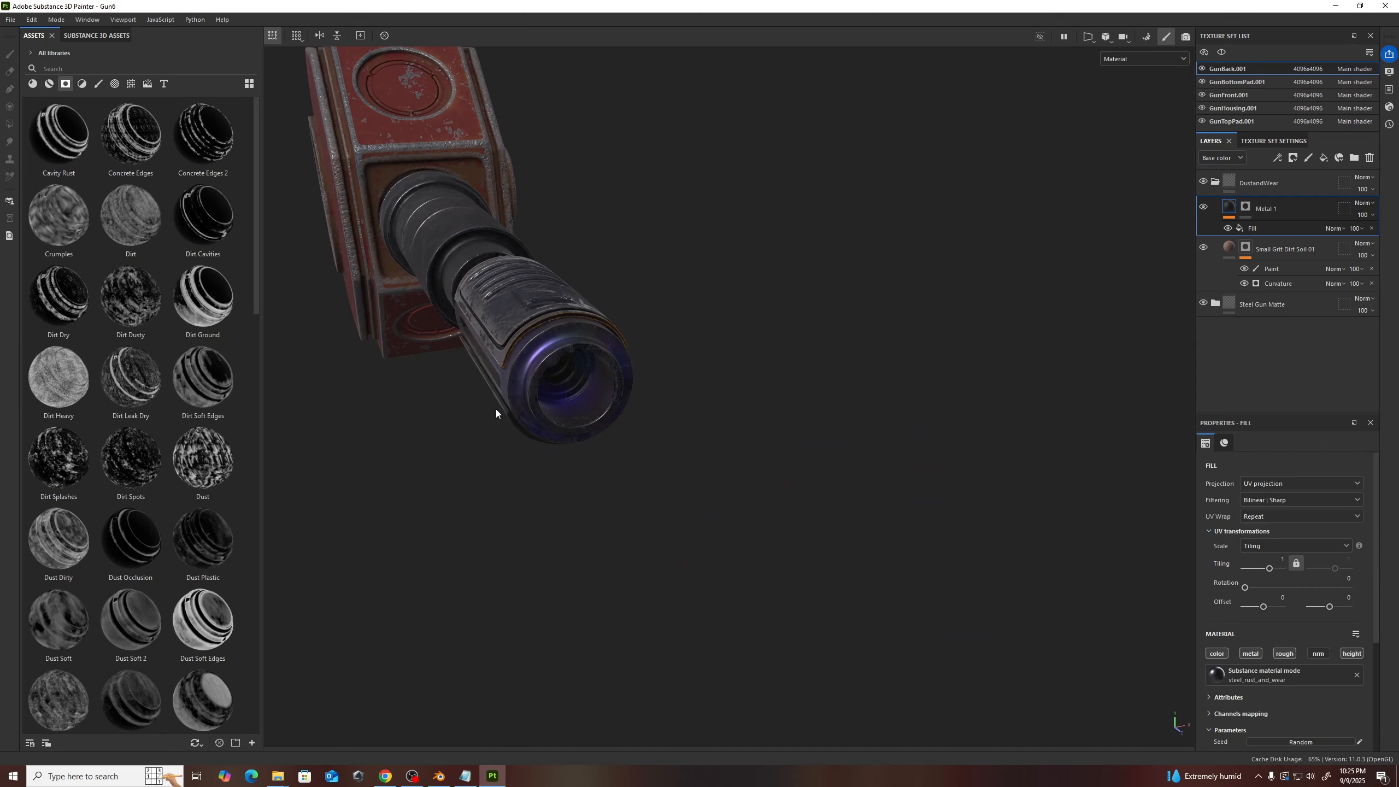
left_click_drag(495, 413, 788, 373, "alt")
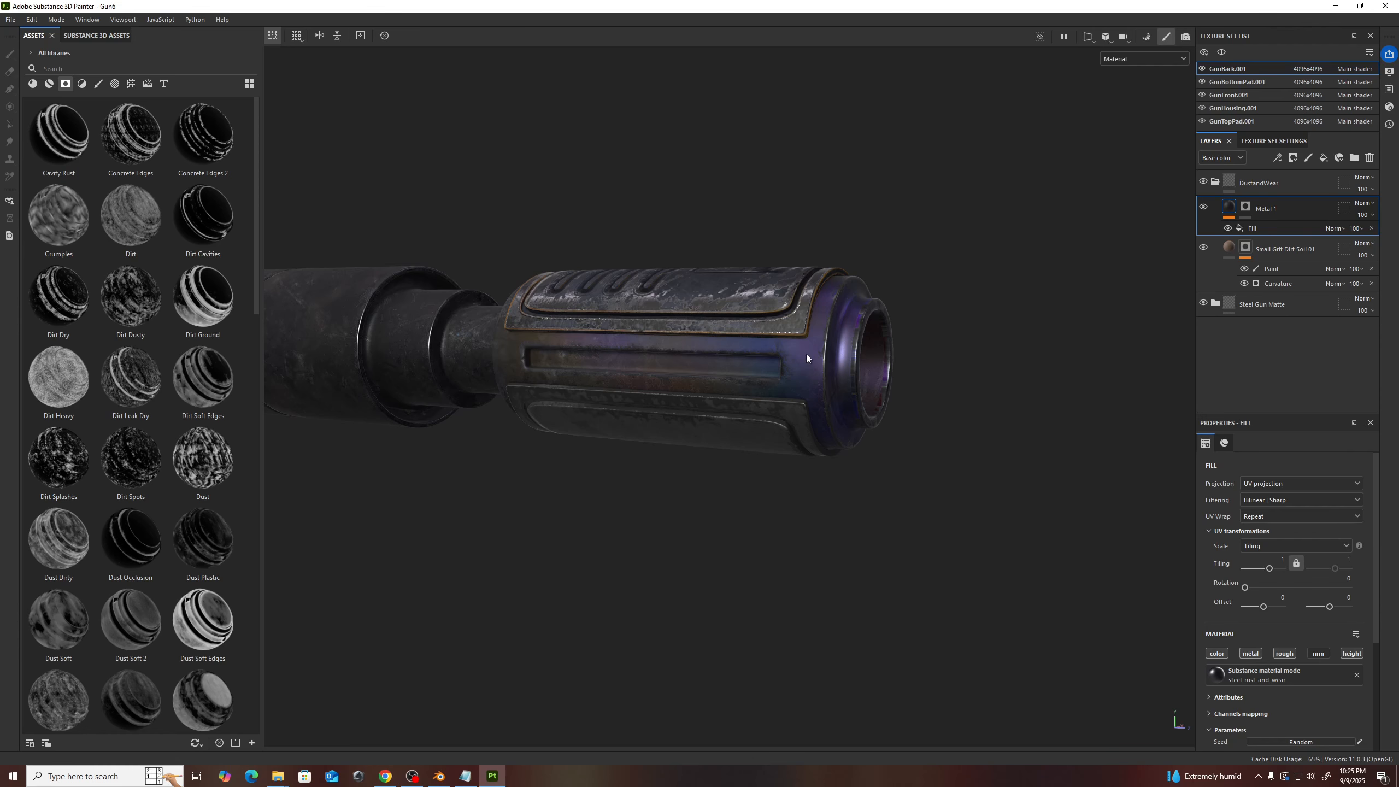
- Inspect the purple heat tint along the muzzle's grooved side and reframe the whole gun
left_click_drag(674, 354, 748, 380, "alt")
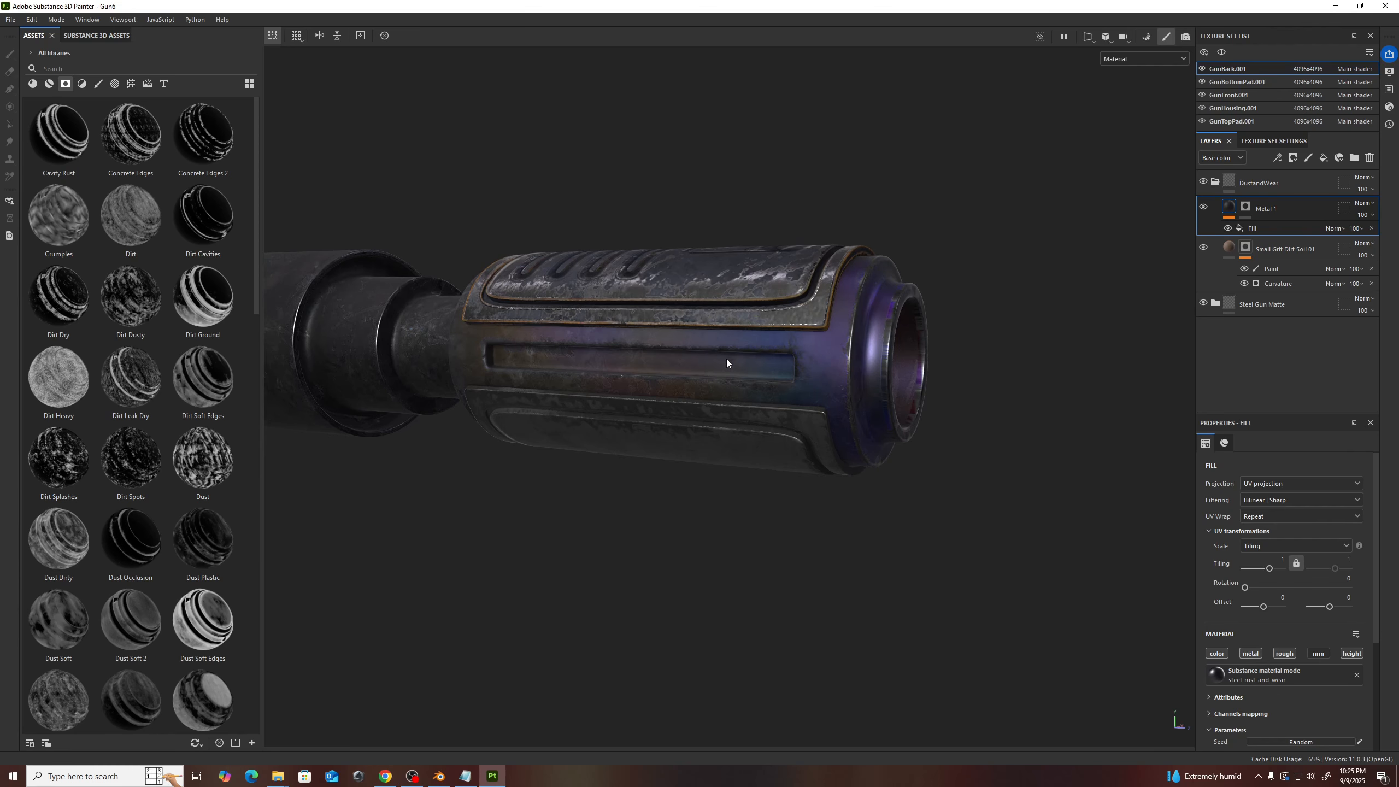
left_click_drag(726, 359, 799, 382, "alt")
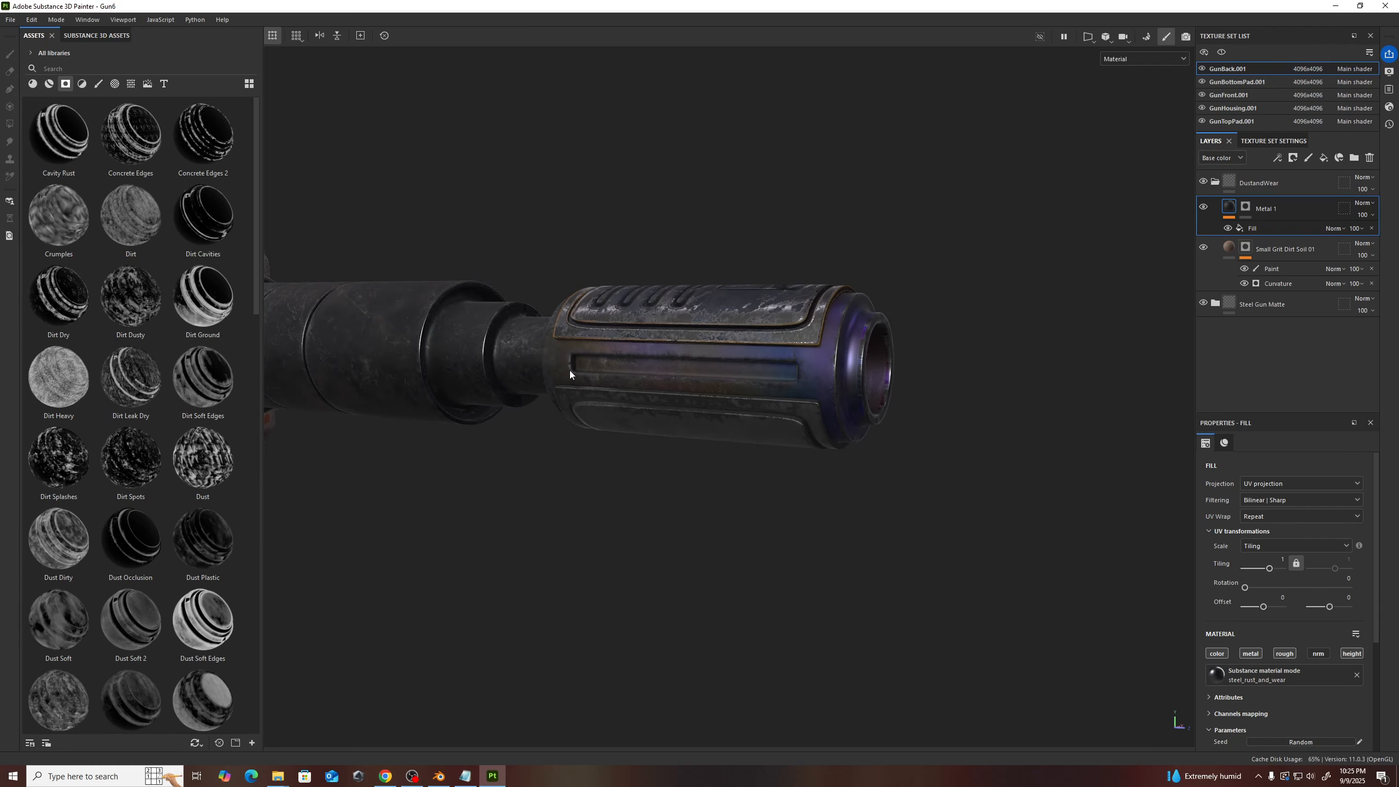
scroll(569, 369, "up", 5)
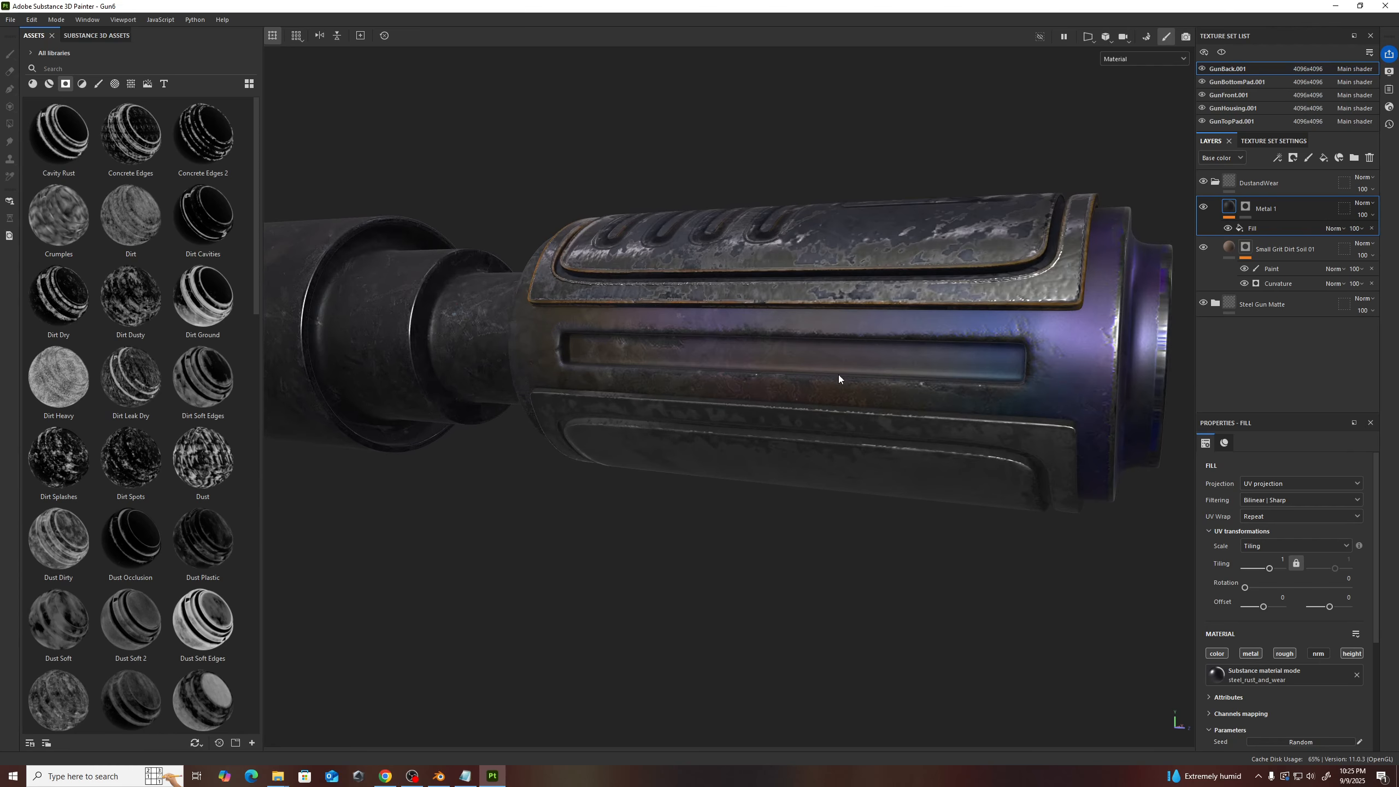
scroll(838, 374, "down", 3)
left_click_drag(942, 381, 663, 466, "alt")
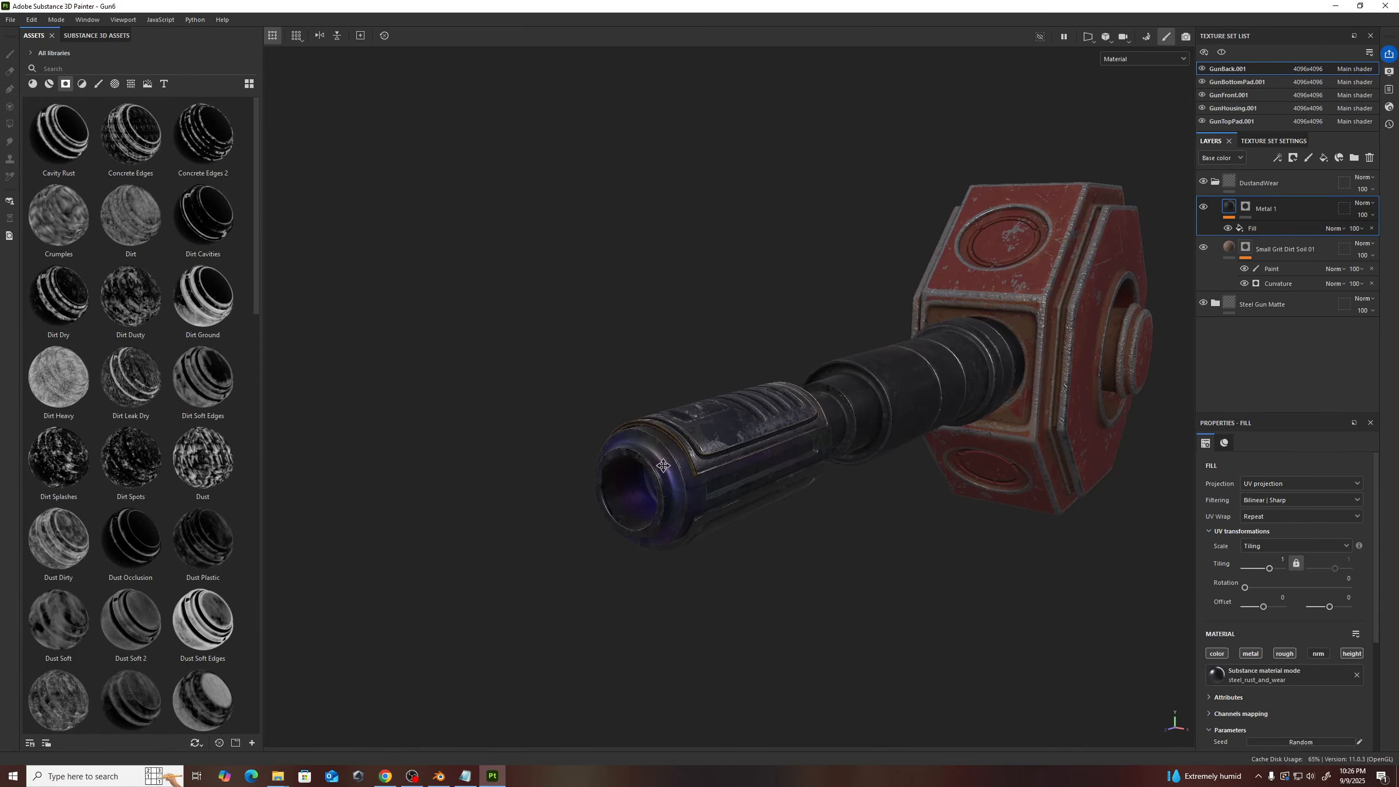
middle_click_drag(663, 465, 677, 424, "alt")
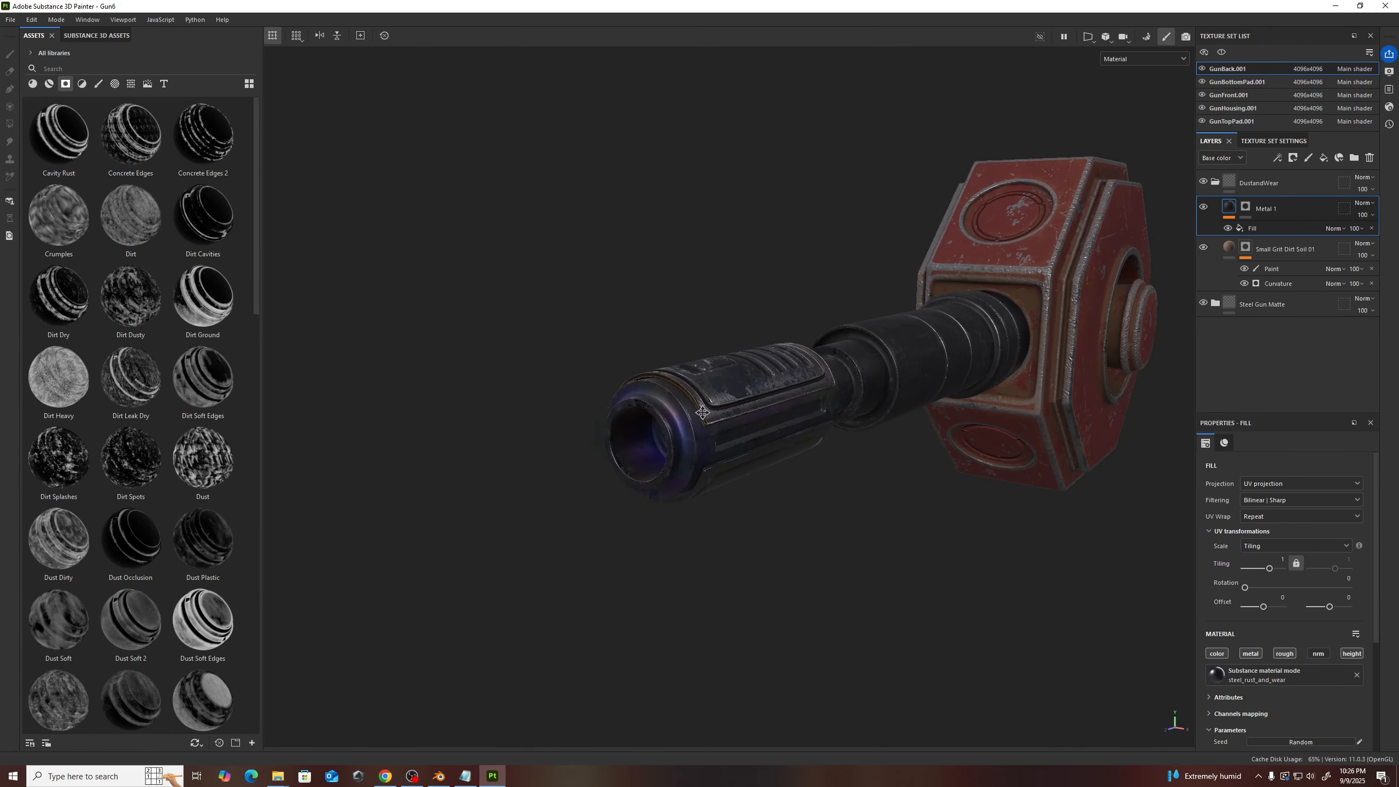
- Open the theBattery7 project, discarding the changes to the Gun6 project
left_click(7, 19)
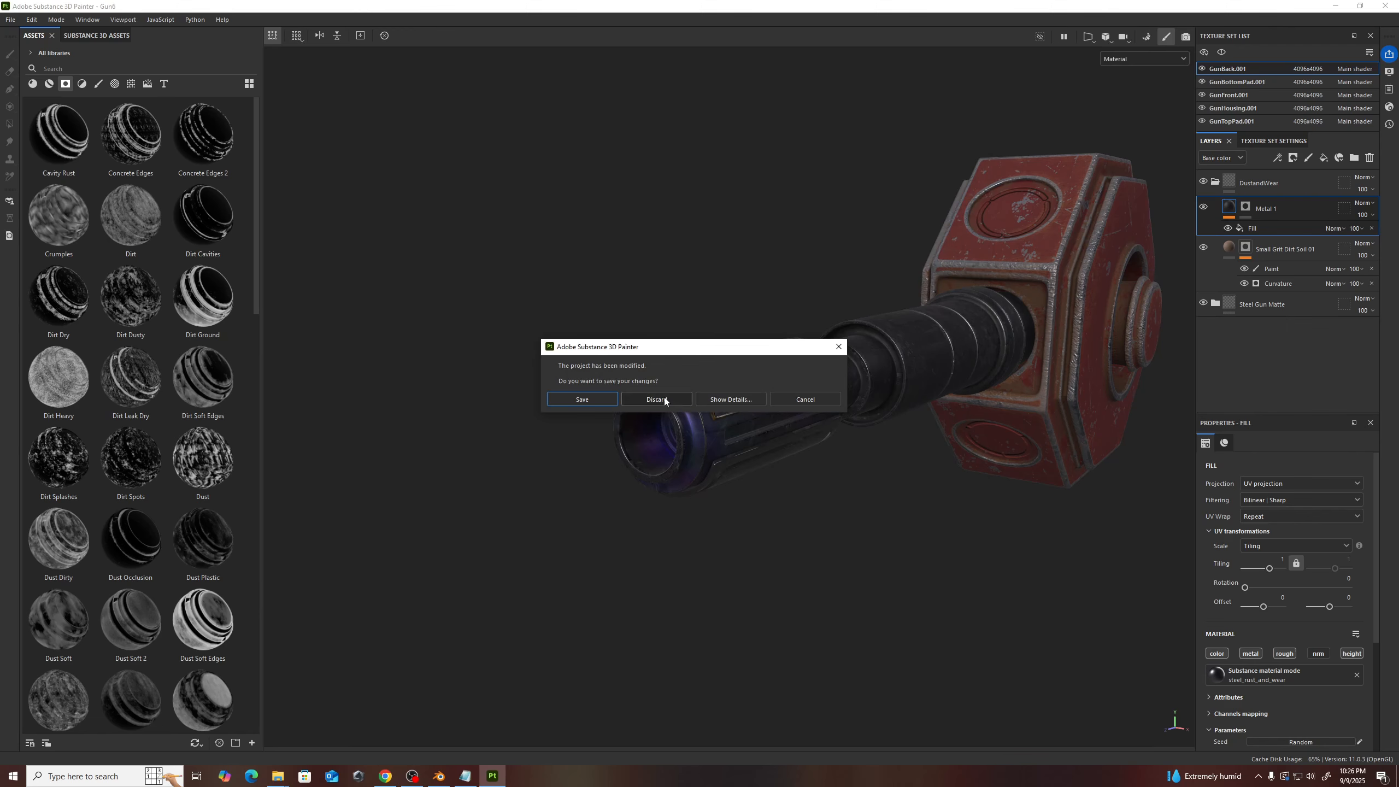
left_click(664, 398)
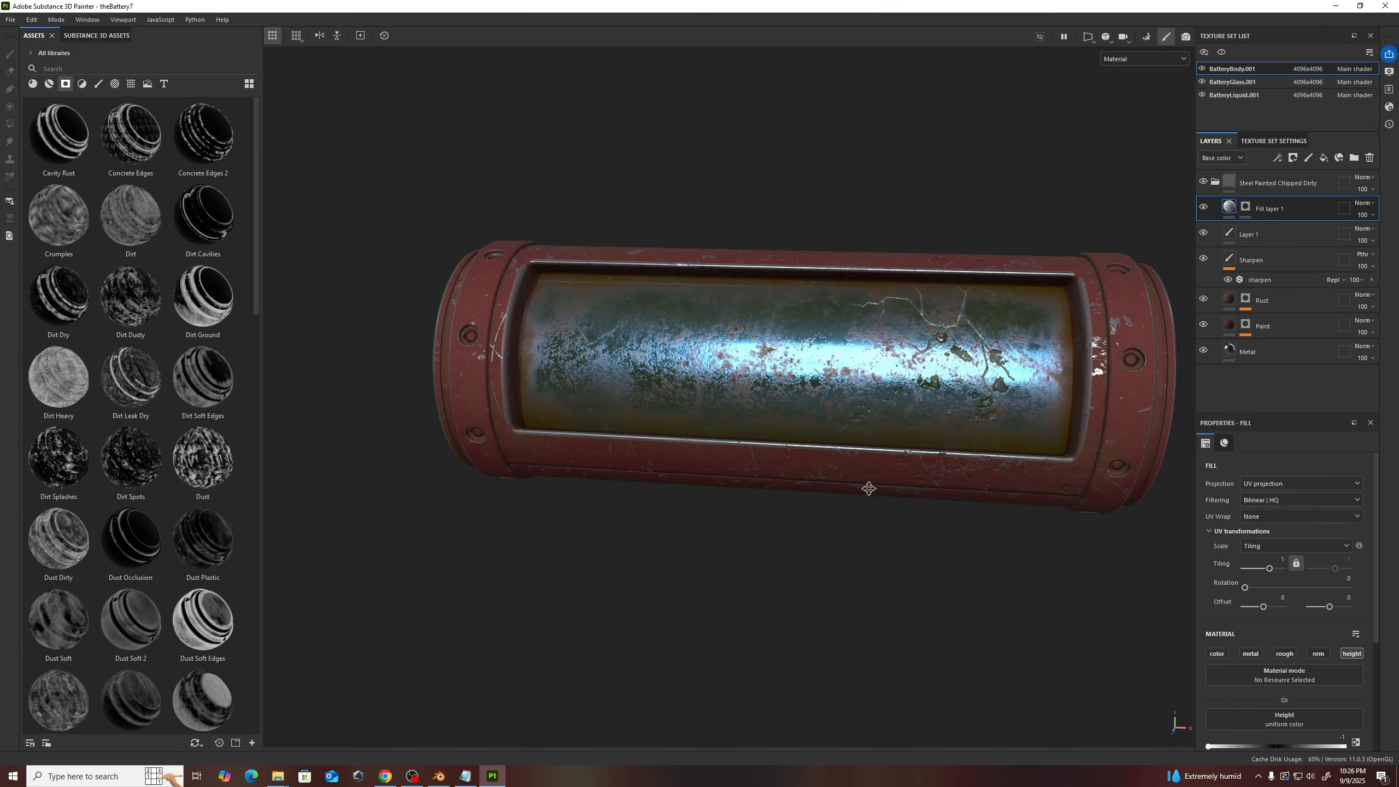
- Examine the battery's cracked, dirty glass and chipped red casing up close and from several angles
left_click_drag(868, 488, 759, 438, "alt")
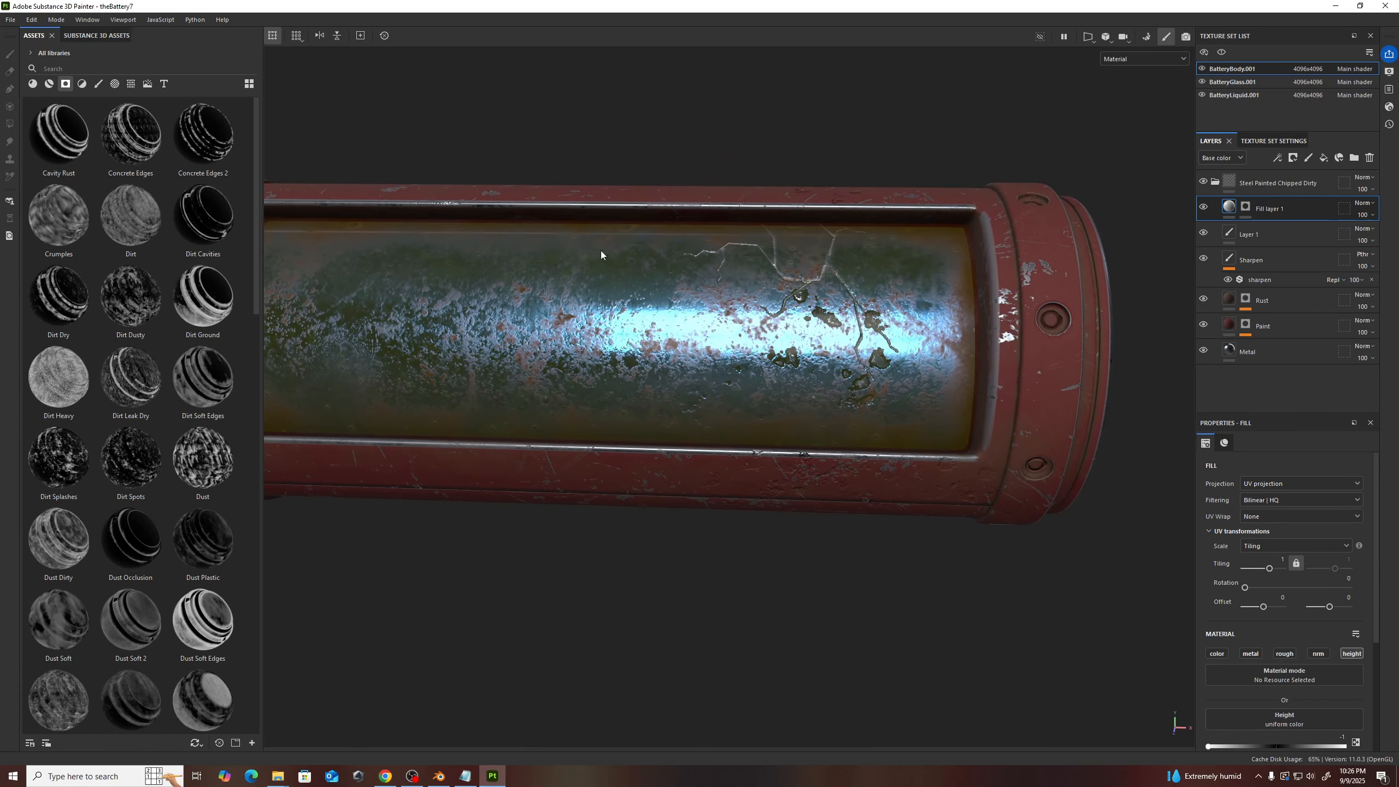
key("f")
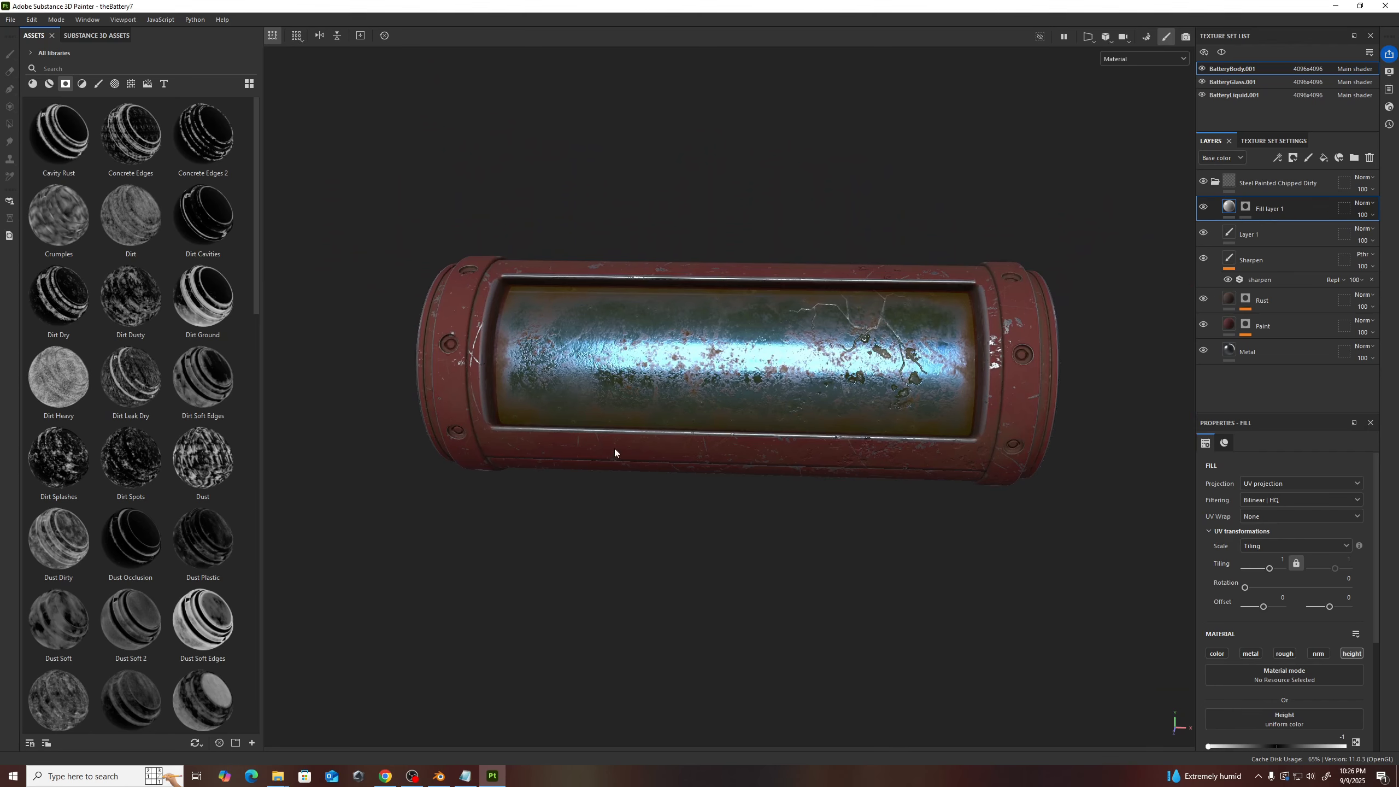
scroll(678, 471, "up", 3)
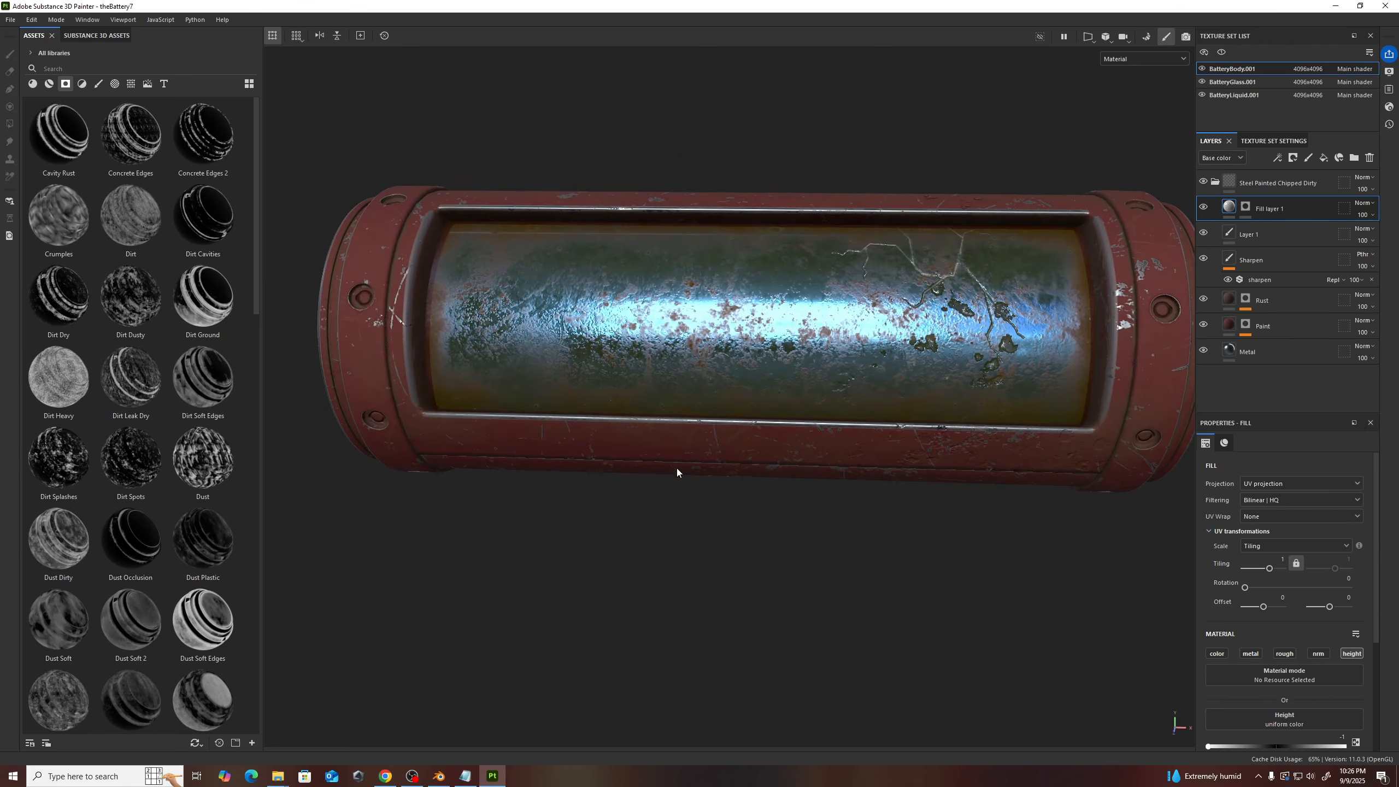
left_click_drag(678, 471, 483, 472, "alt")
scroll(1013, 381, "down", 2)
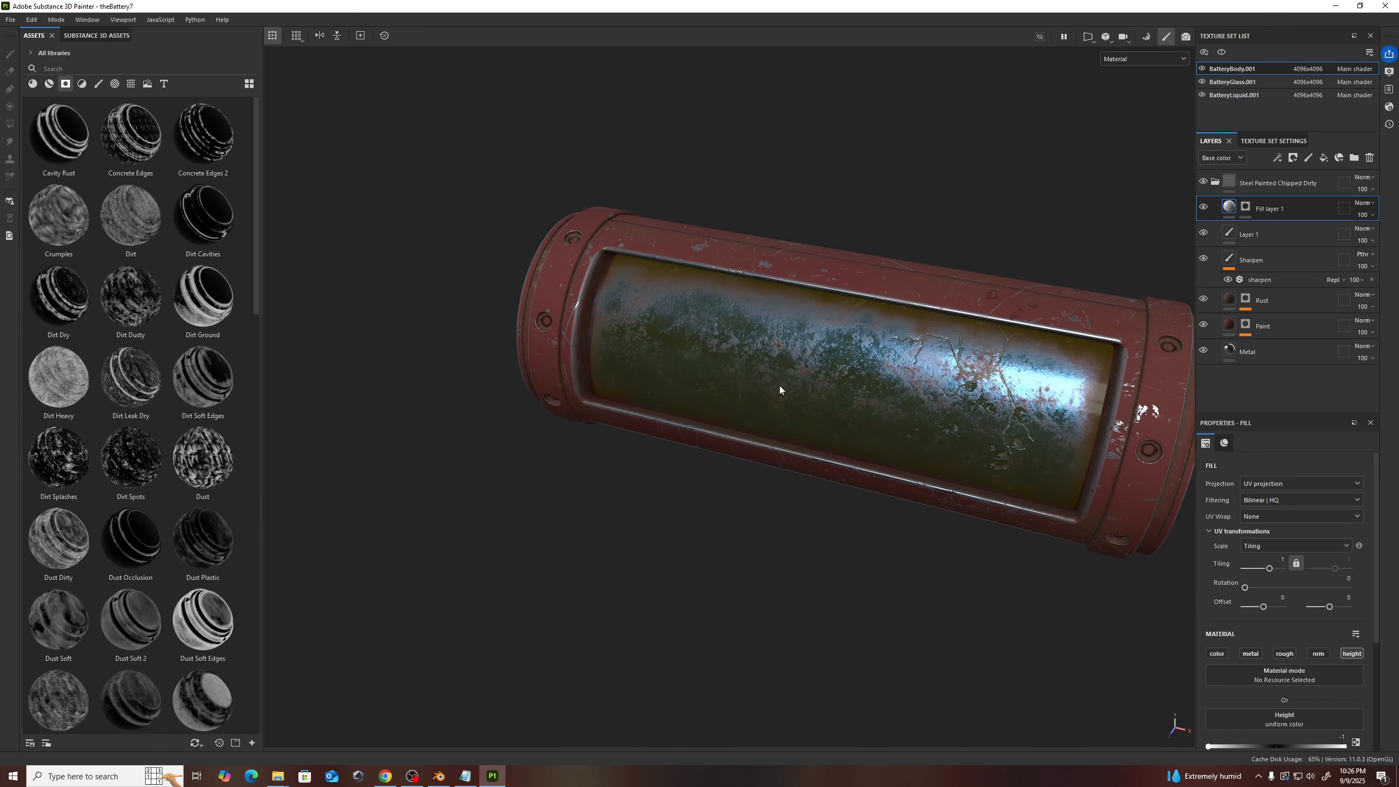
left_click_drag(779, 390, 796, 471, "alt")
scroll(833, 437, "up", 2)
scroll(848, 480, "down", 2)
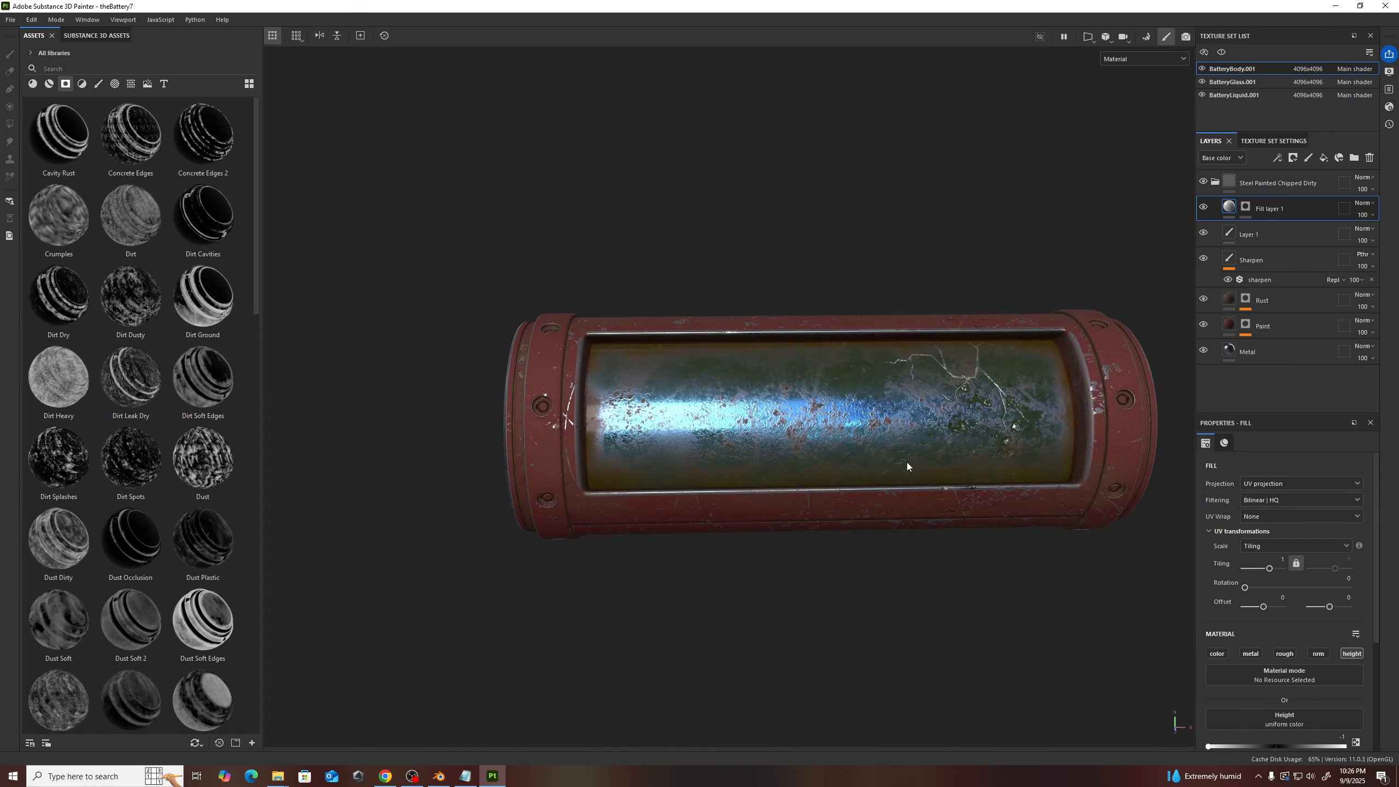
middle_click_drag(908, 468, 798, 447, "alt")
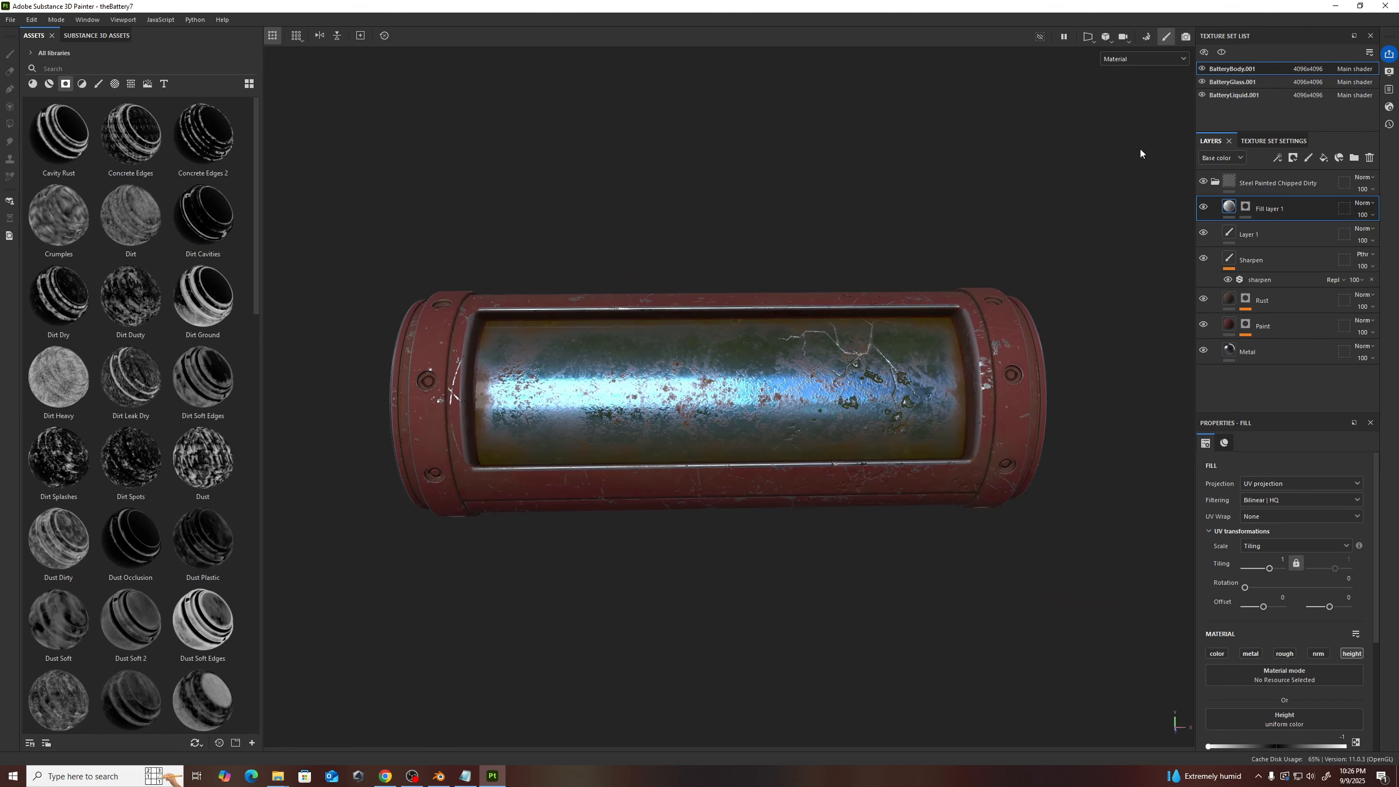
- Toggle the visibility of the BatteryGlass.001 and BatteryLiquid.001 texture sets to examine the battery's layers
left_click(1201, 82)
scroll(892, 451, "up", 2)
mouse_move(887, 449)
left_mouse_down("alt")
mouse_move(696, 449)
mouse_move(929, 425)
mouse_move(960, 471)
mouse_move(907, 440)
left_mouse_up("alt")
scroll(689, 469, "down", 2)
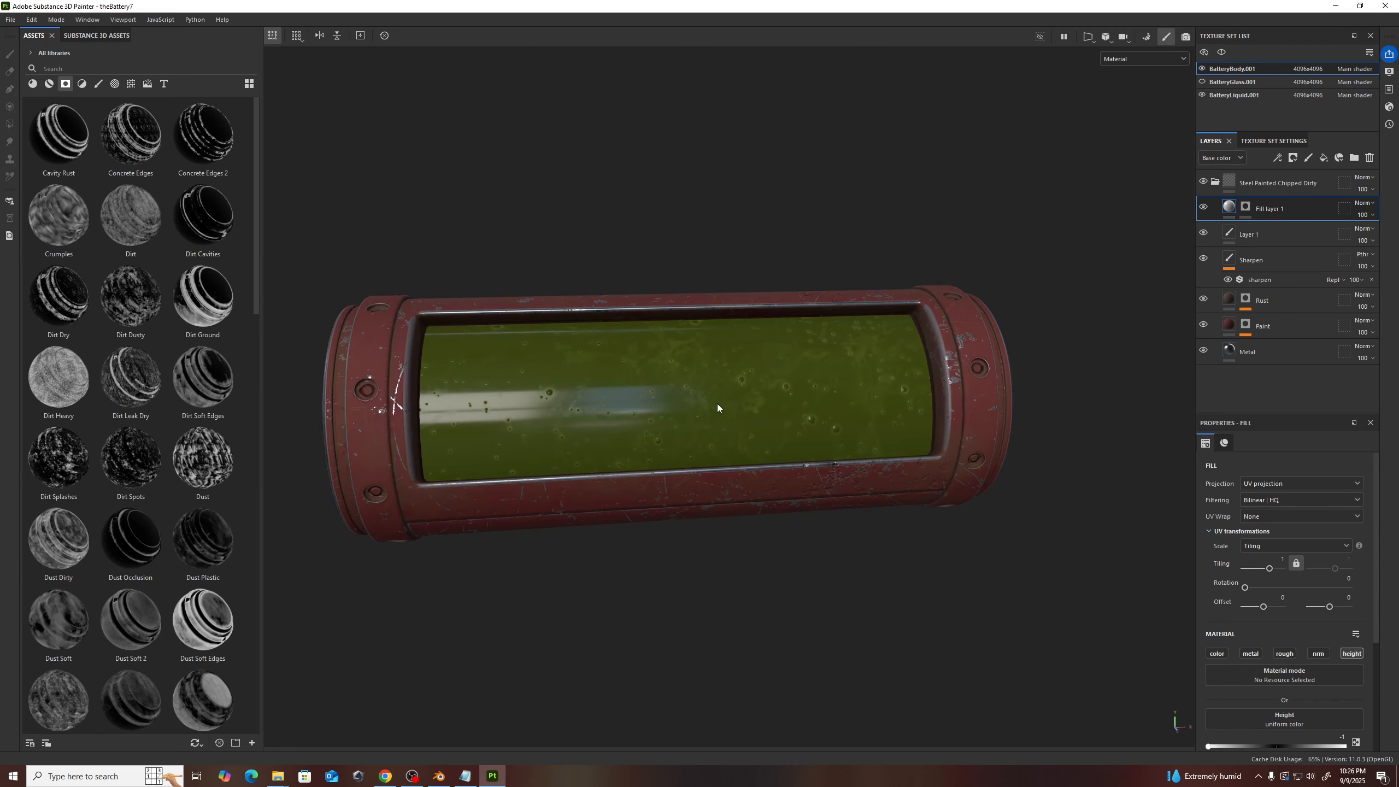
left_click_drag(717, 407, 734, 305, "alt")
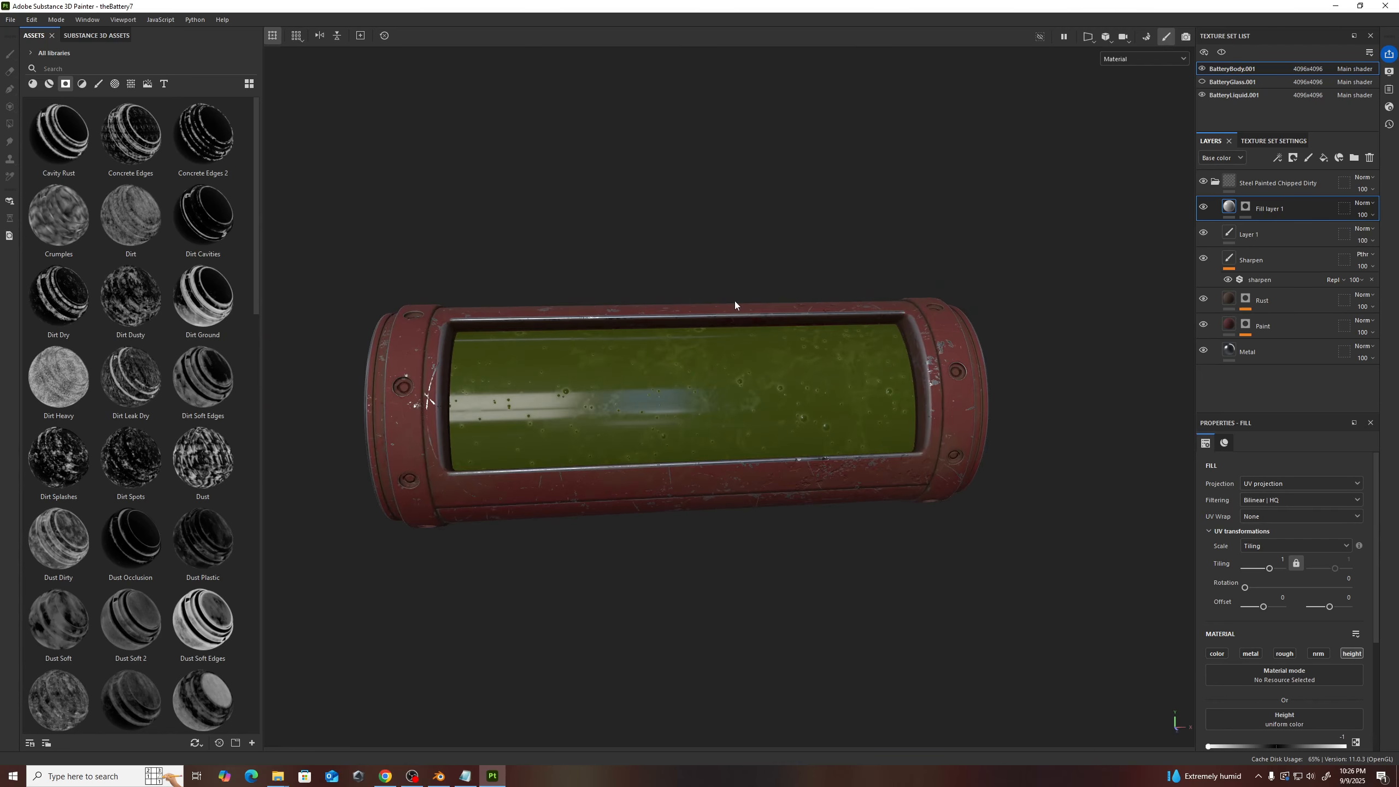
left_click(1202, 95)
left_click_drag(795, 460, 837, 392, "alt")
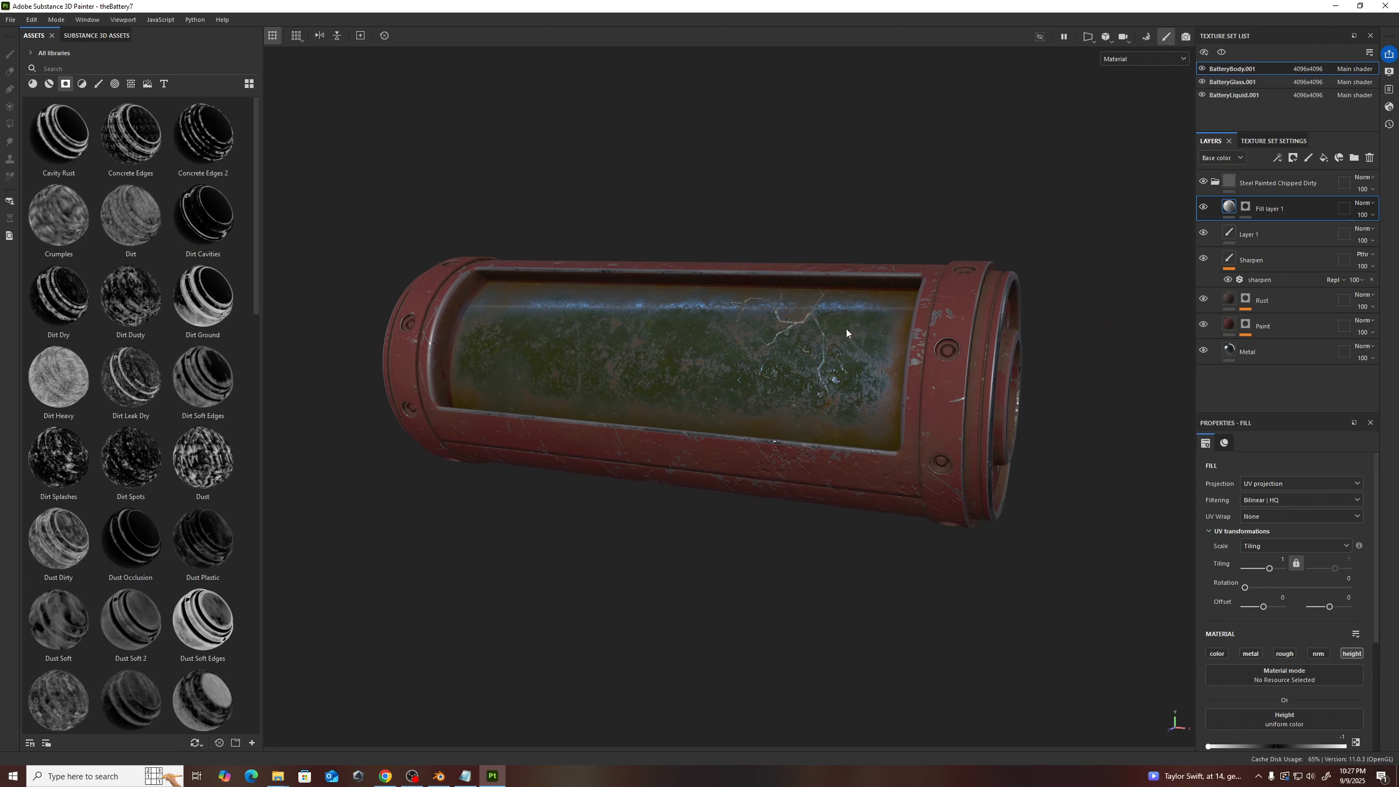
- Examine the complete battery's end caps, casing scratches and glass reflections from both ends and the front
left_click_drag(845, 328, 770, 426, "alt")
scroll(763, 427, "up", 2)
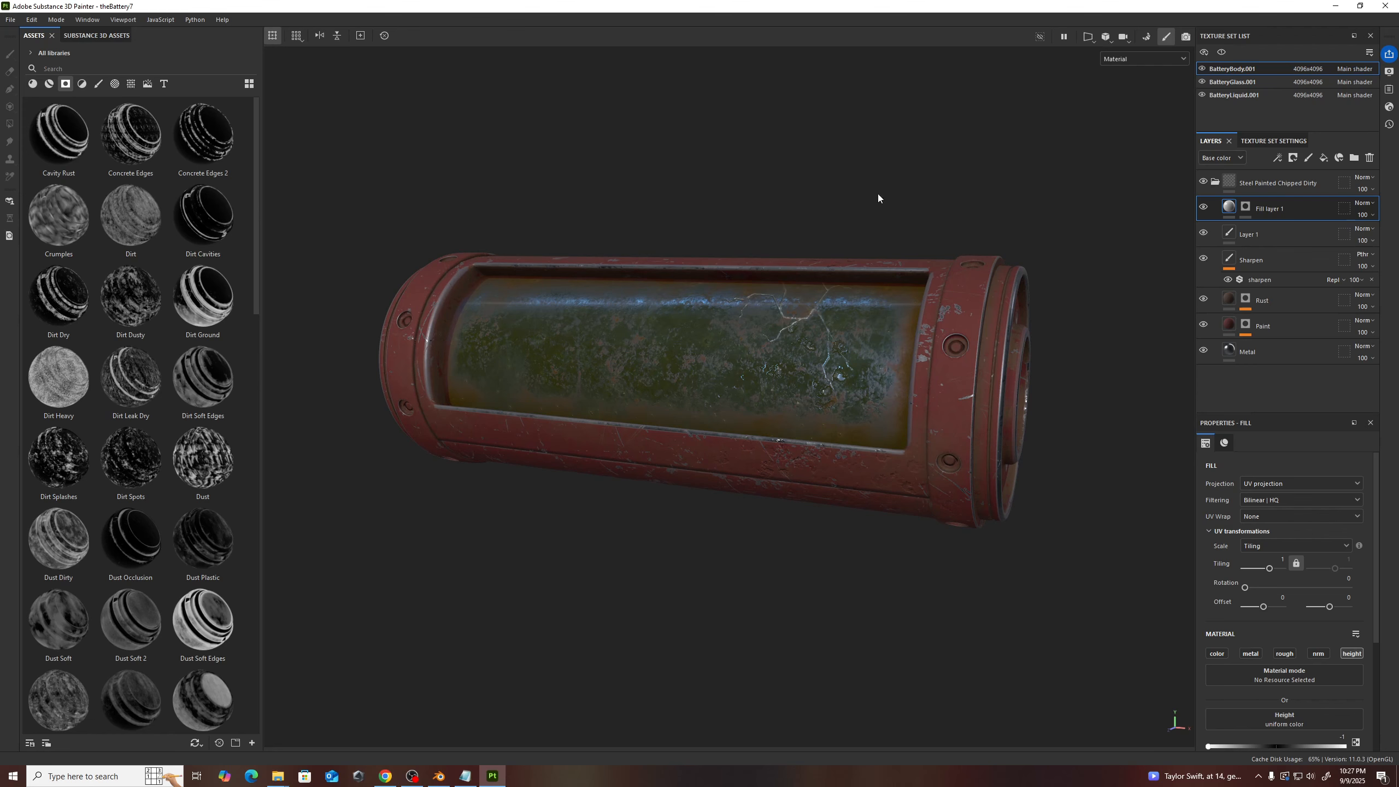
scroll(710, 521, "down", 2)
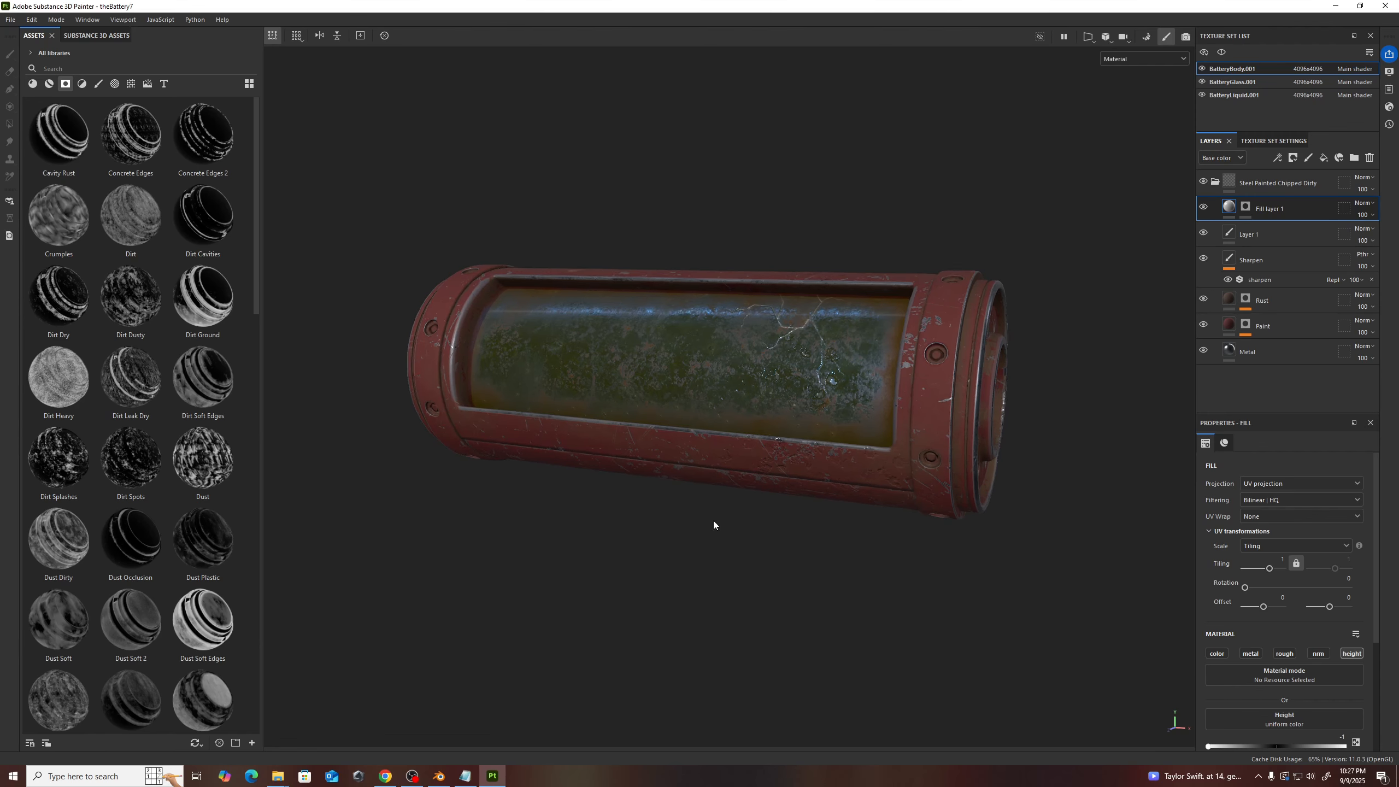
left_click_drag(886, 451, 957, 414, "alt")
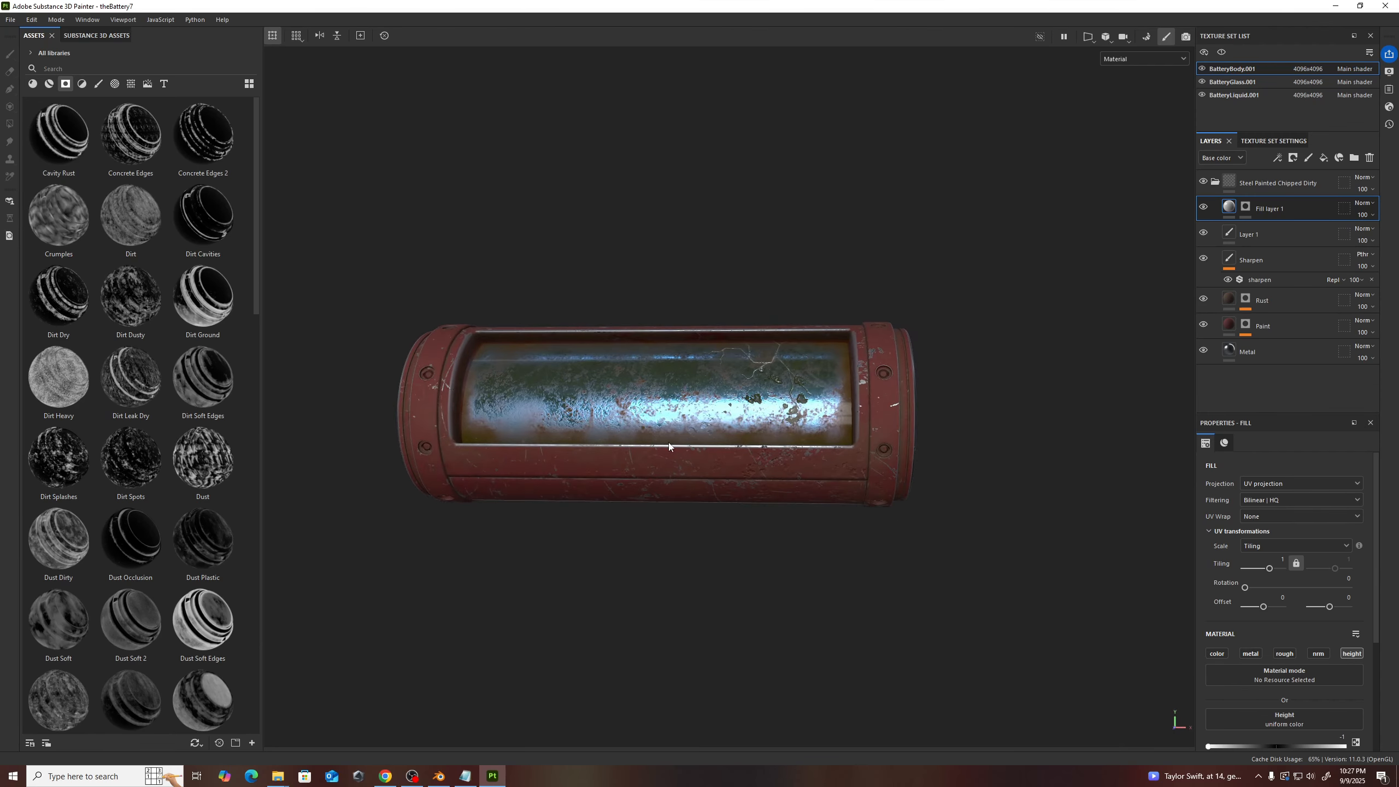
scroll(630, 463, "up", 2)
middle_click_drag(489, 463, 616, 480, "alt")
scroll(626, 477, "up", 2)
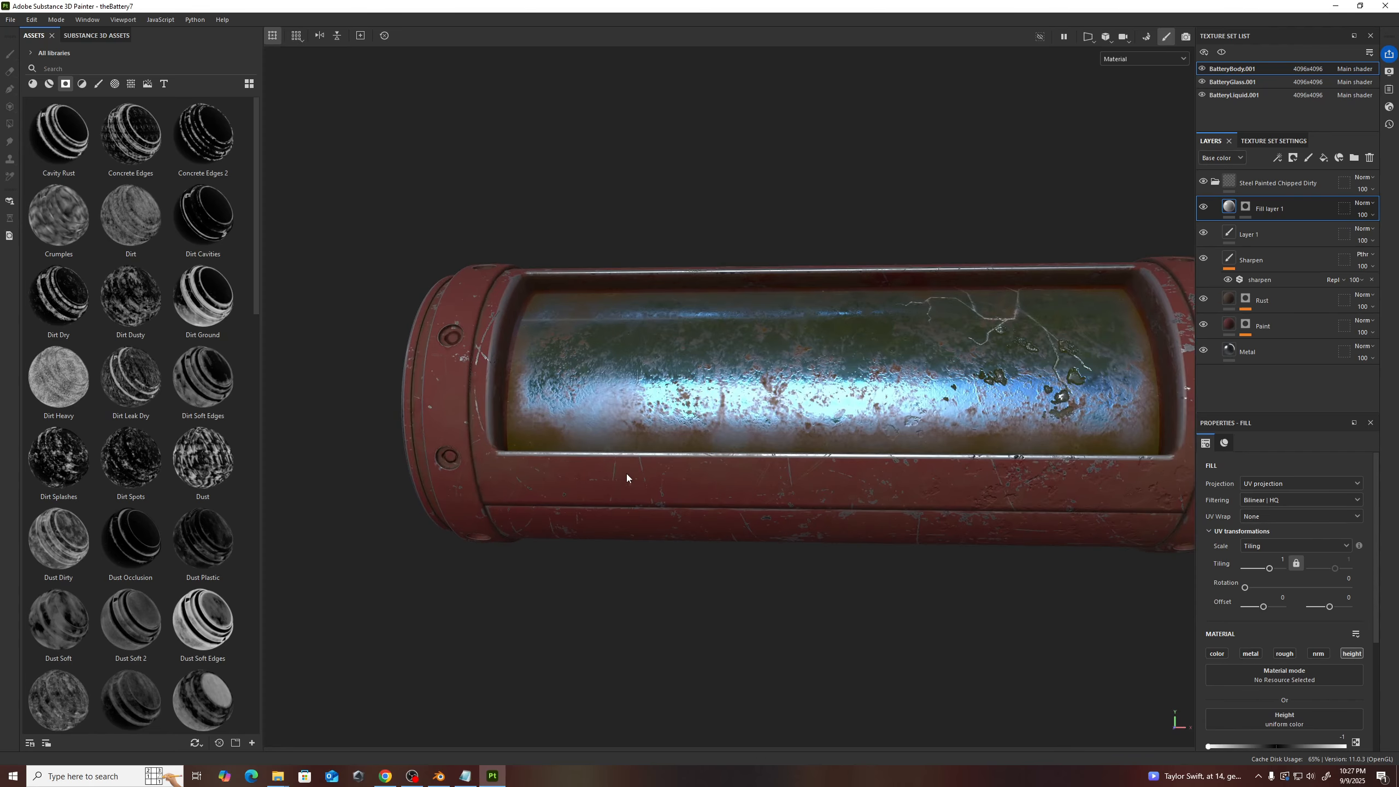
scroll(638, 460, "down", 4)
left_click_drag(559, 453, 429, 477, "alt")
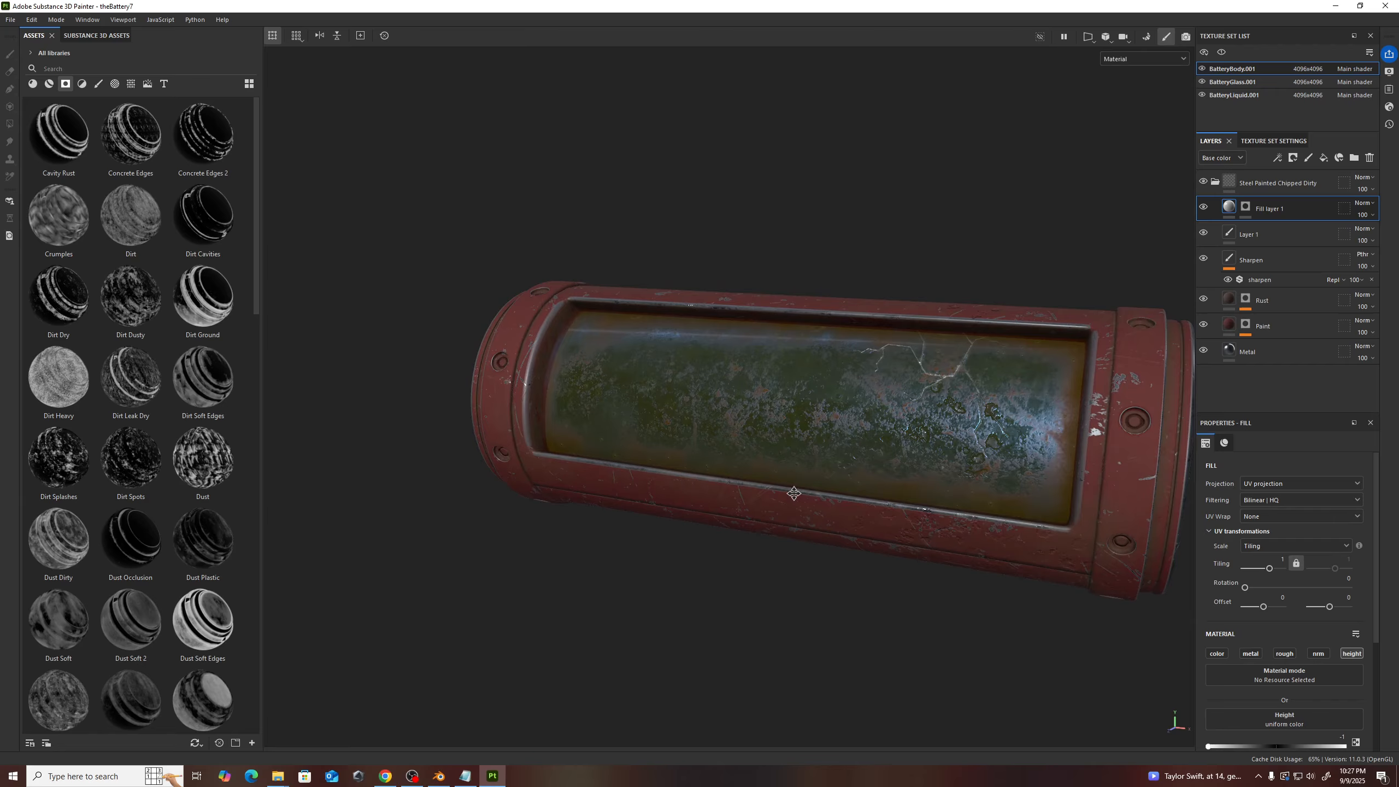
middle_click_drag(793, 492, 722, 456, "alt")
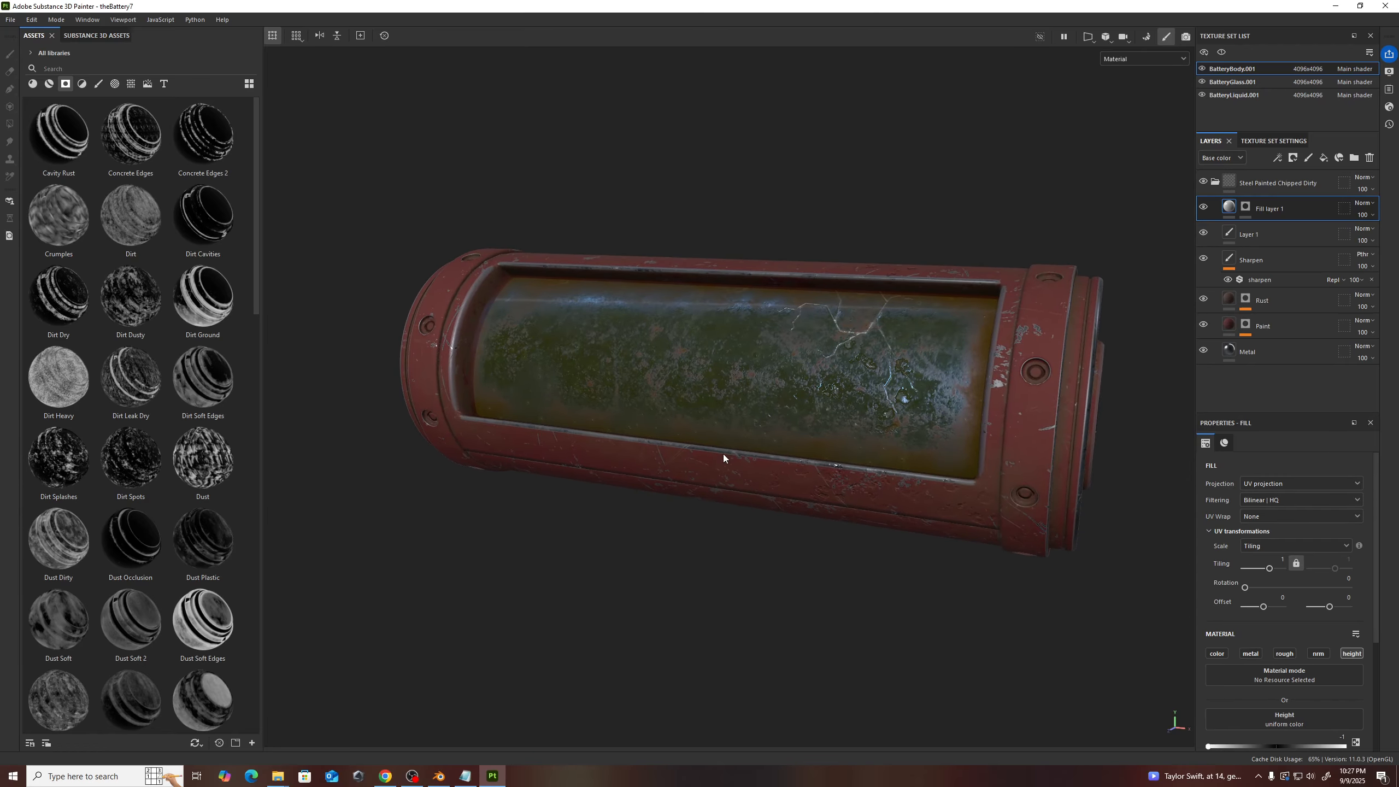
left_click_drag(765, 448, 1221, 423, "alt")
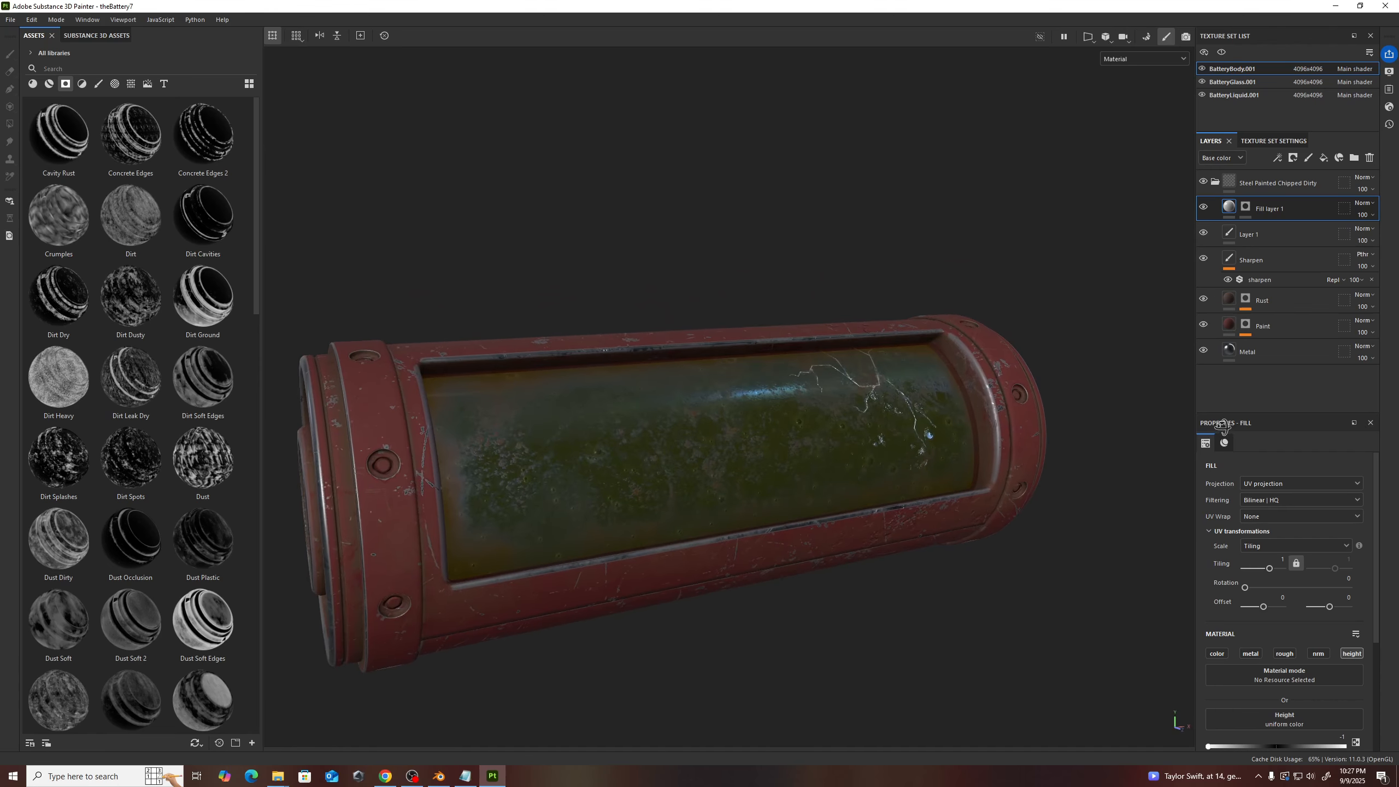
middle_click_drag(759, 481, 847, 402, "alt")
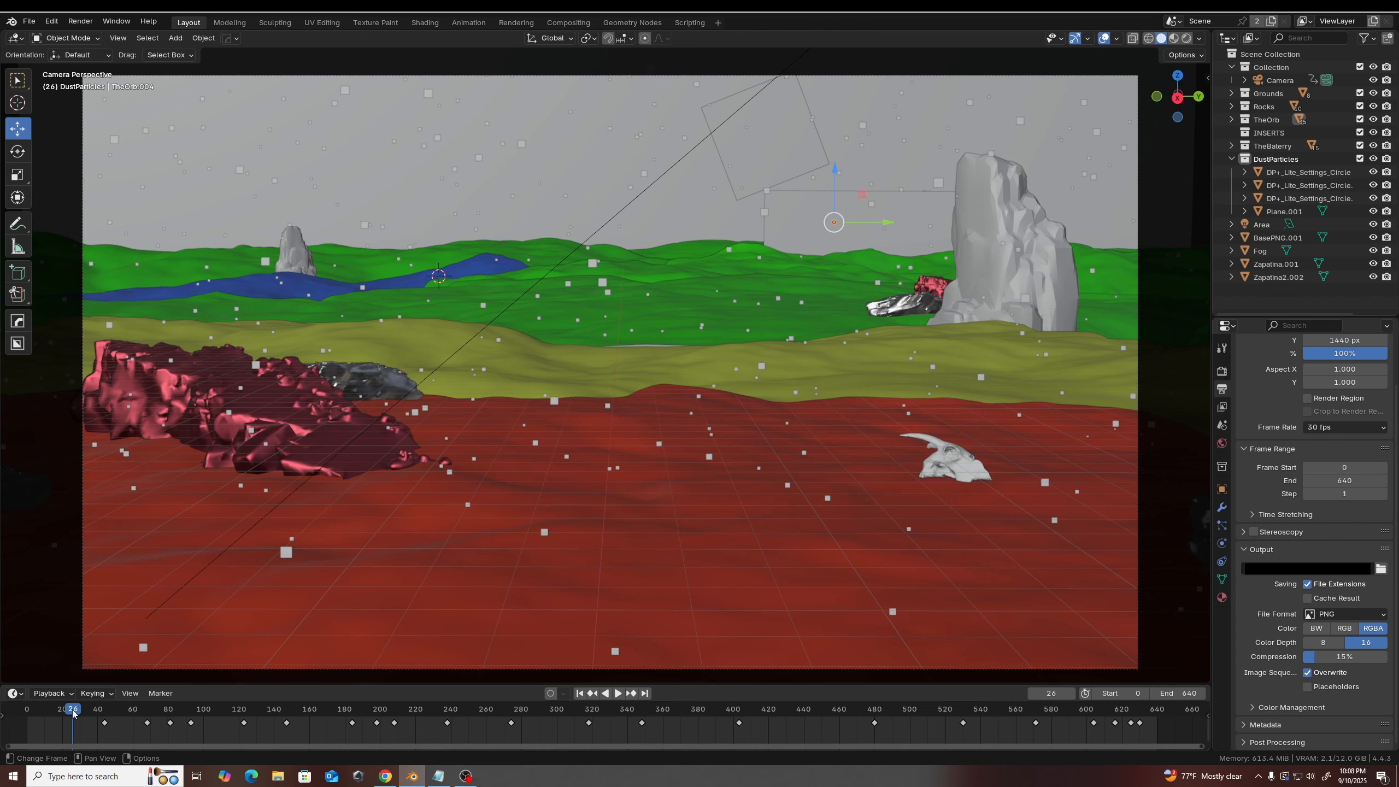
- Preview the scene animation through the camera, stop at frame 74, and replay it from frame 0
key("space")
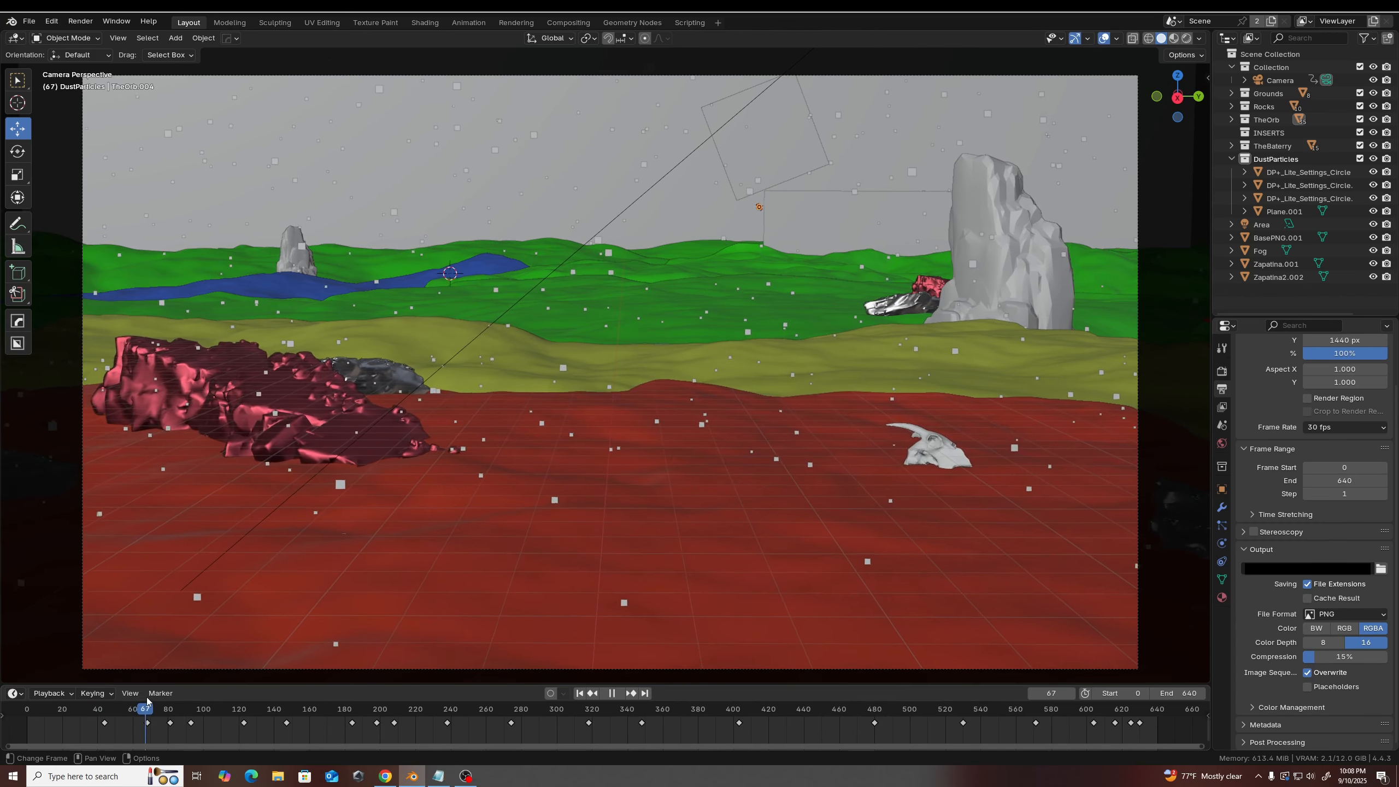
mouse_move(147, 698)
left_mouse_down()
mouse_move(383, 708)
mouse_move(157, 716)
left_mouse_up()
key("space")
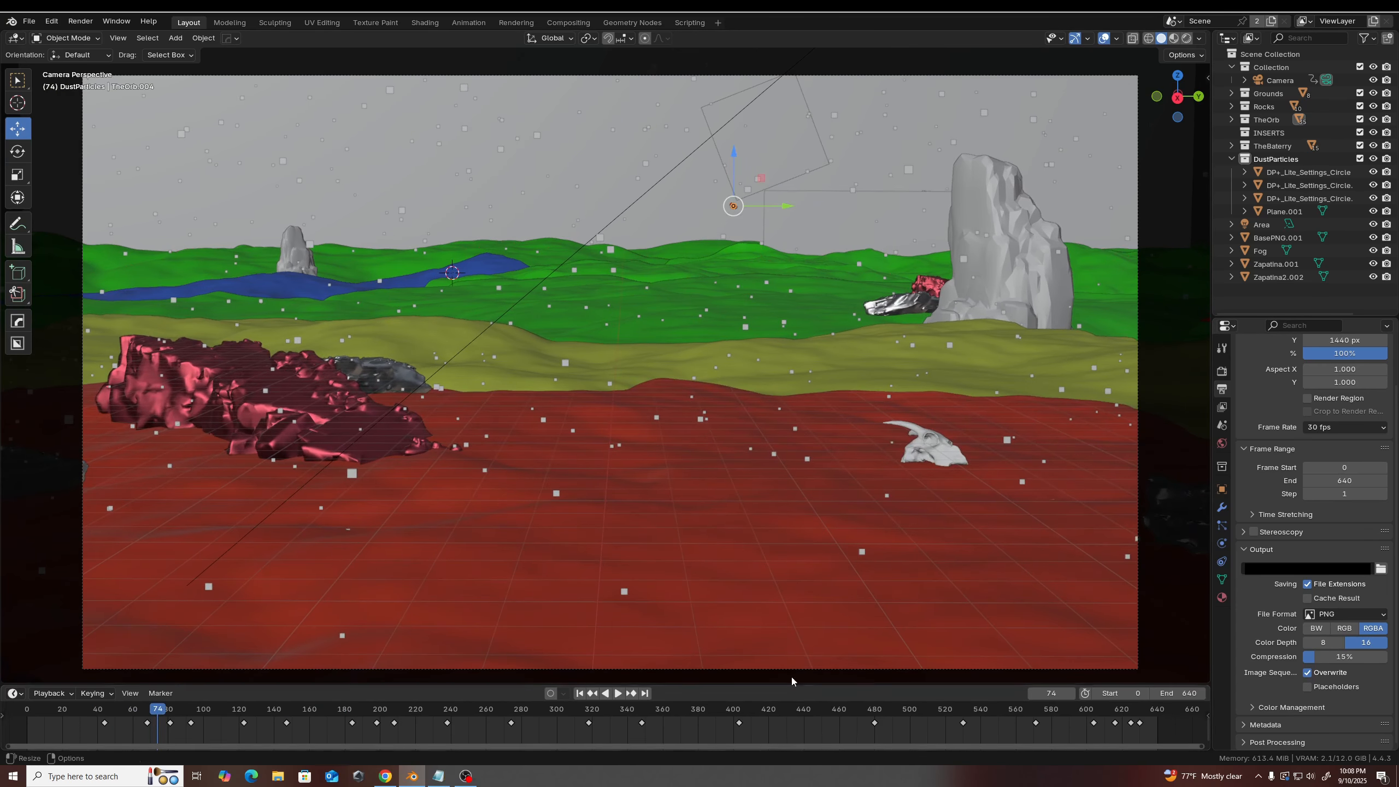
left_click(579, 694)
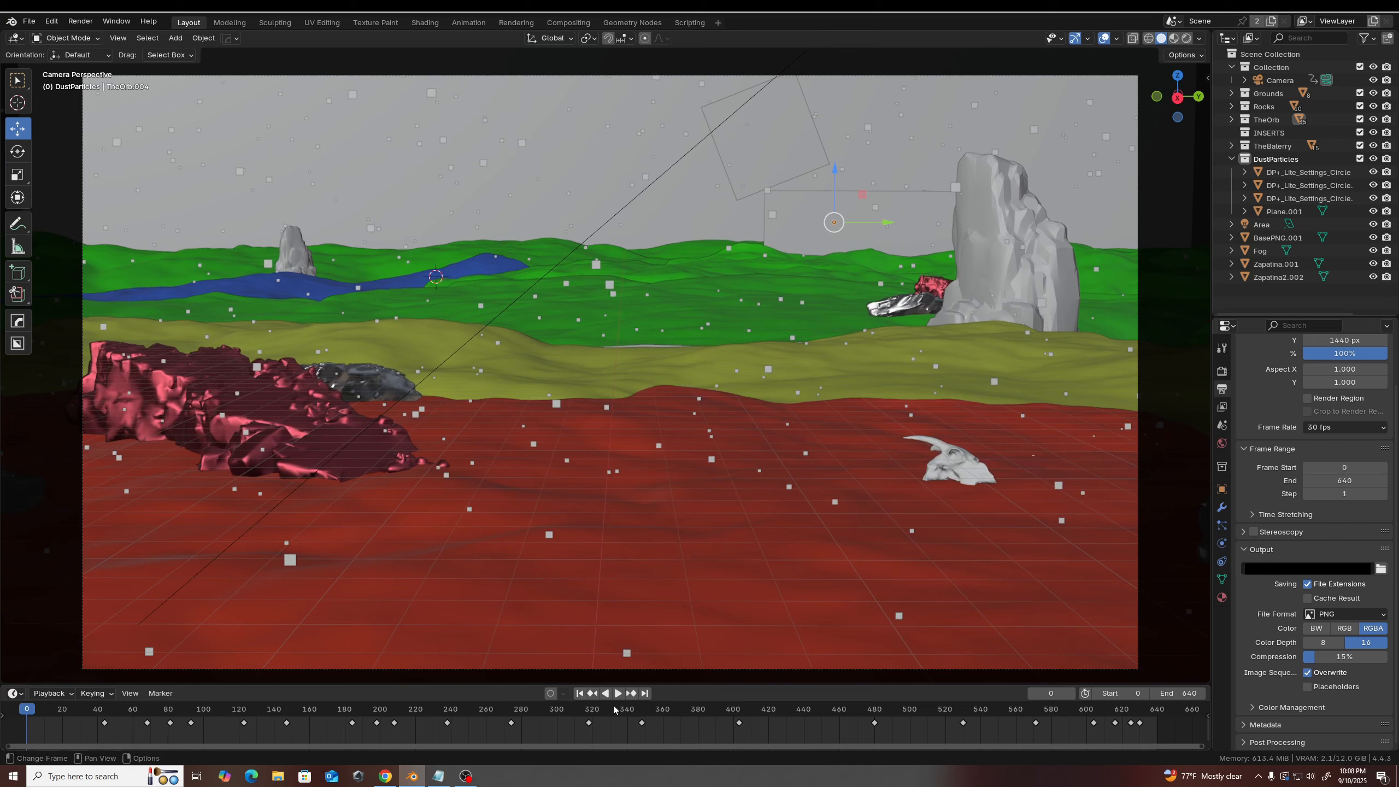
left_click(617, 694)
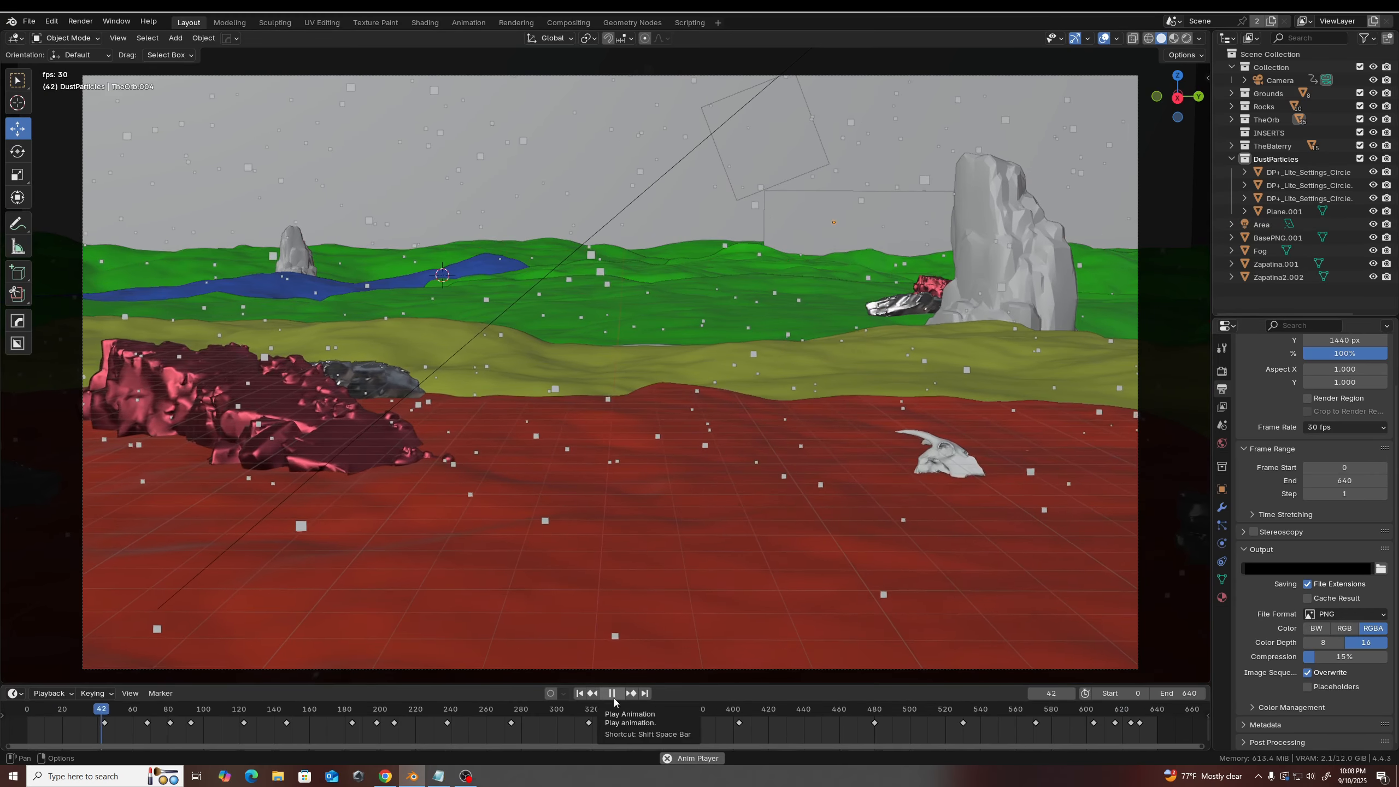
- In the Animation workspace, select a group of TheOrb.004 keyframes on its animation curves and go to frame 184
left_click(438, 775)
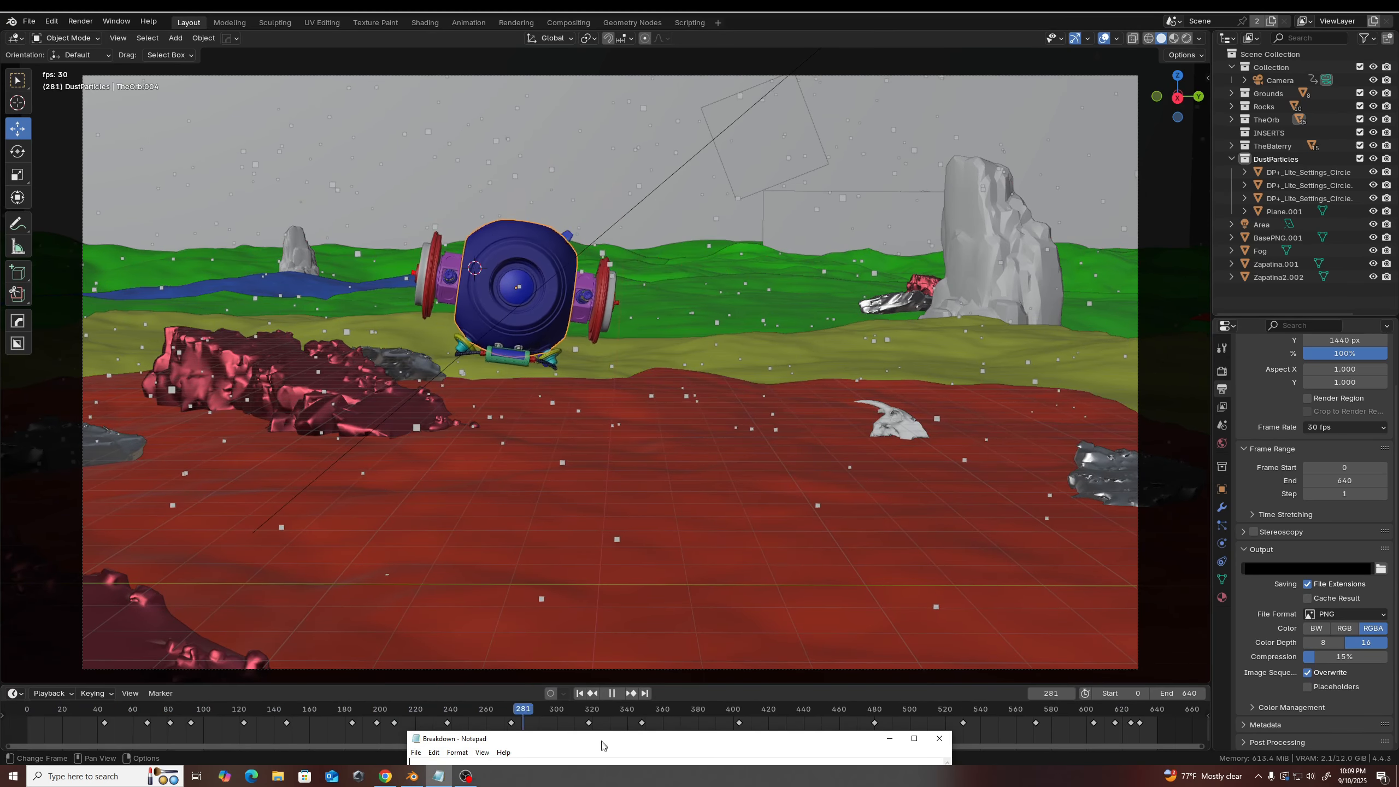
left_click_drag(603, 744, 607, 746)
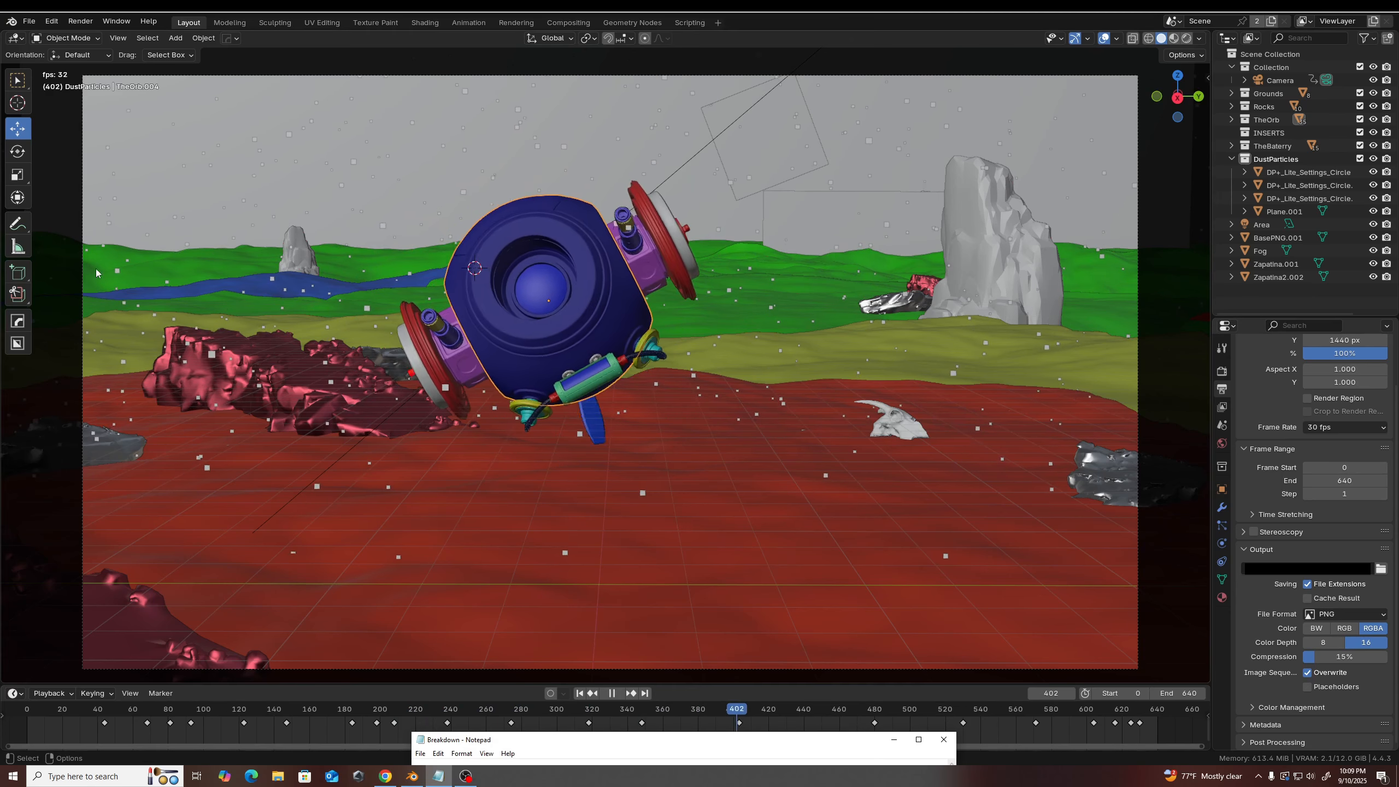
left_click(468, 23)
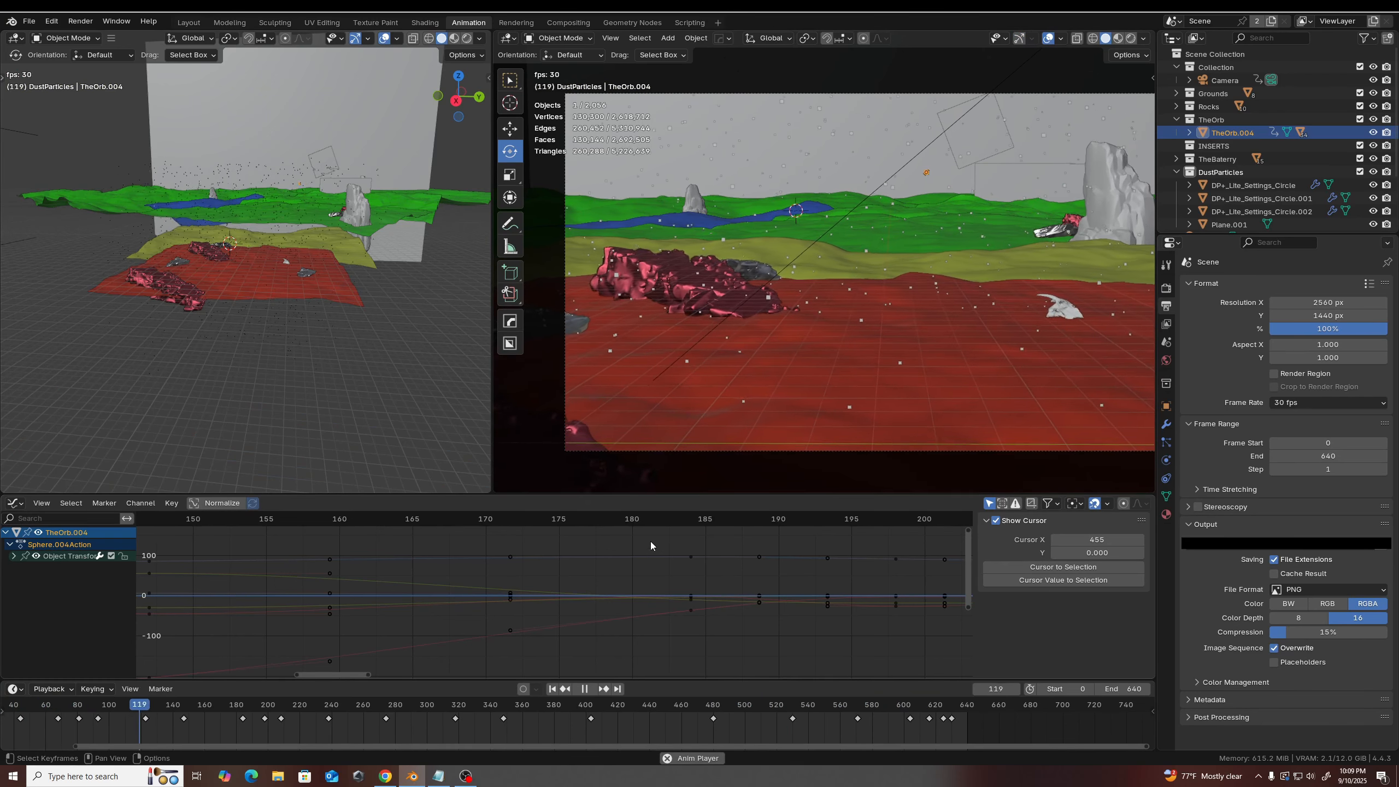
left_click_drag(651, 541, 852, 656)
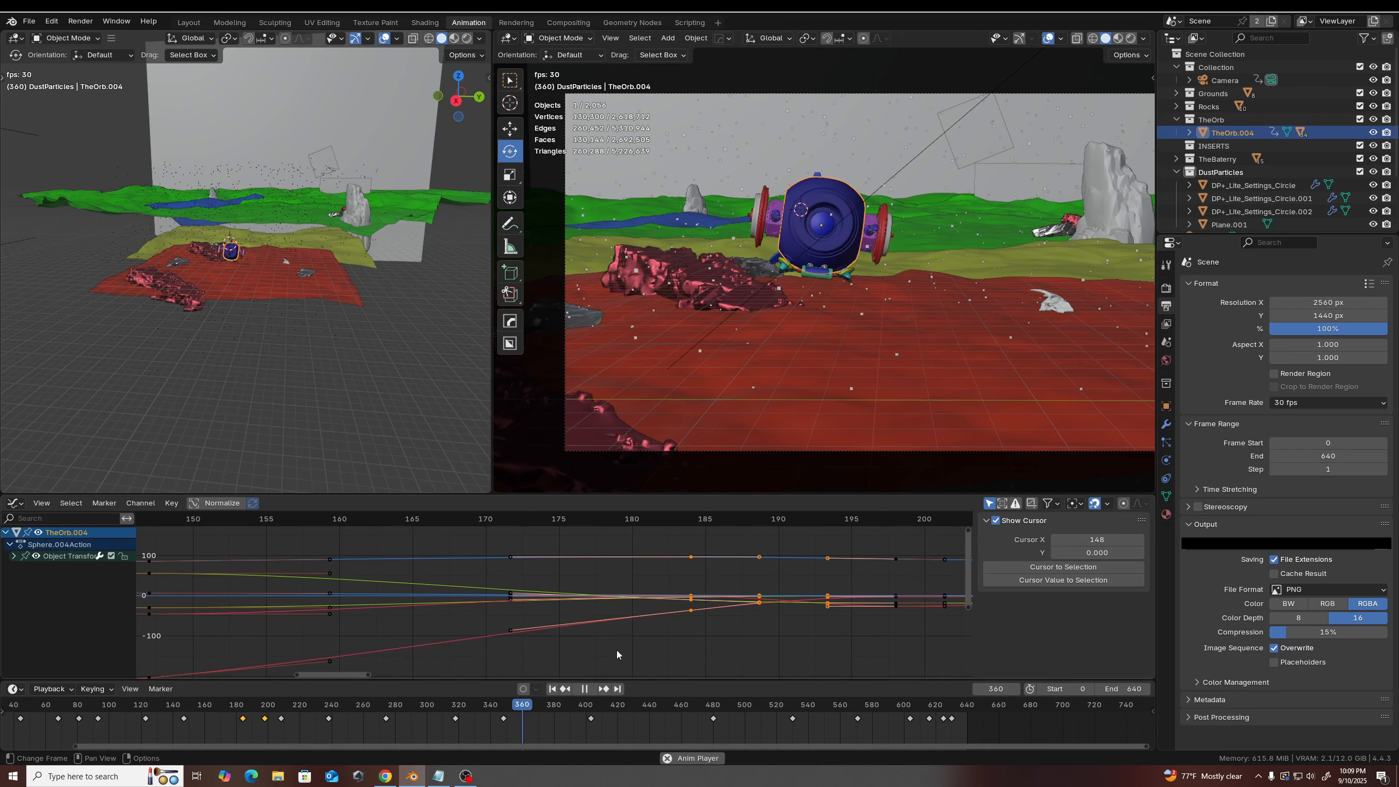
left_click(585, 689)
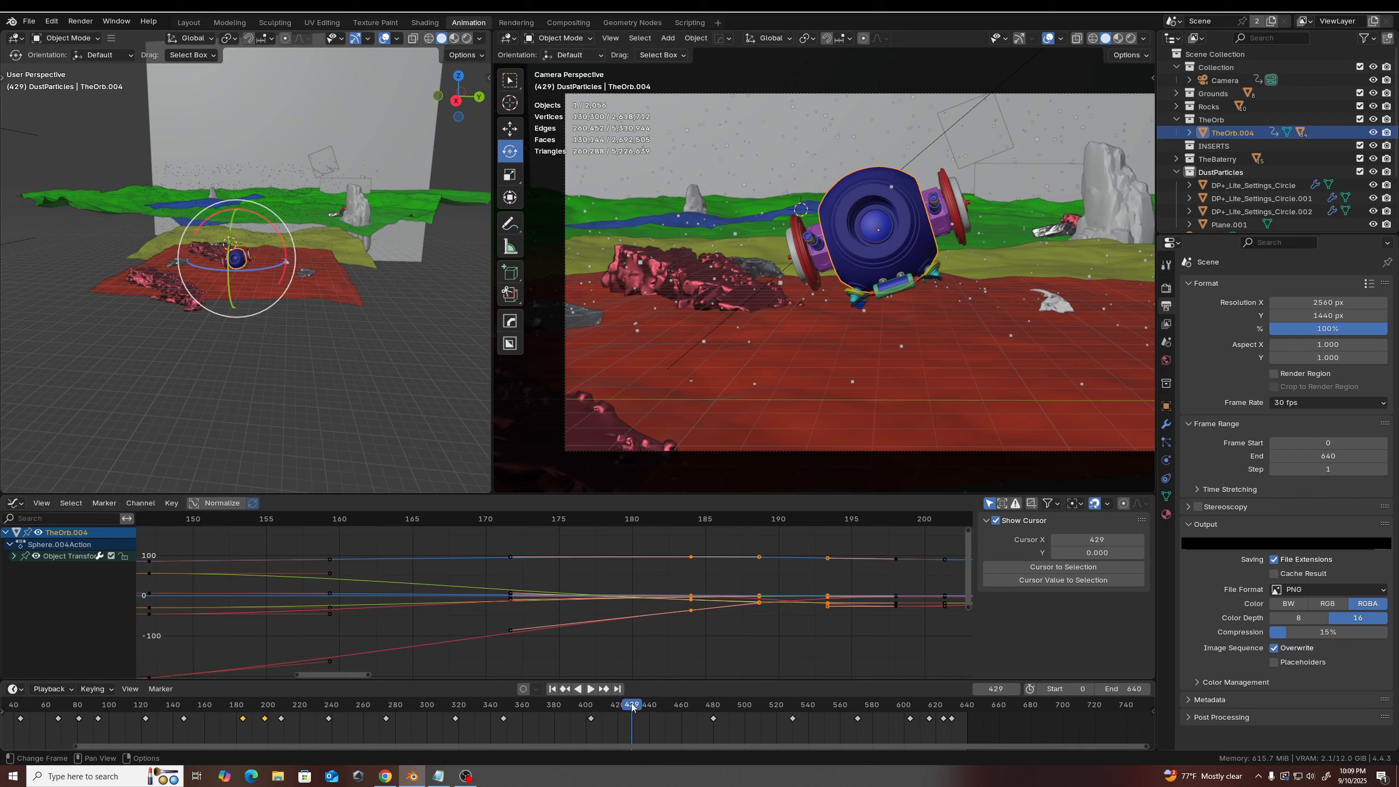
left_click_drag(632, 707, 242, 708)
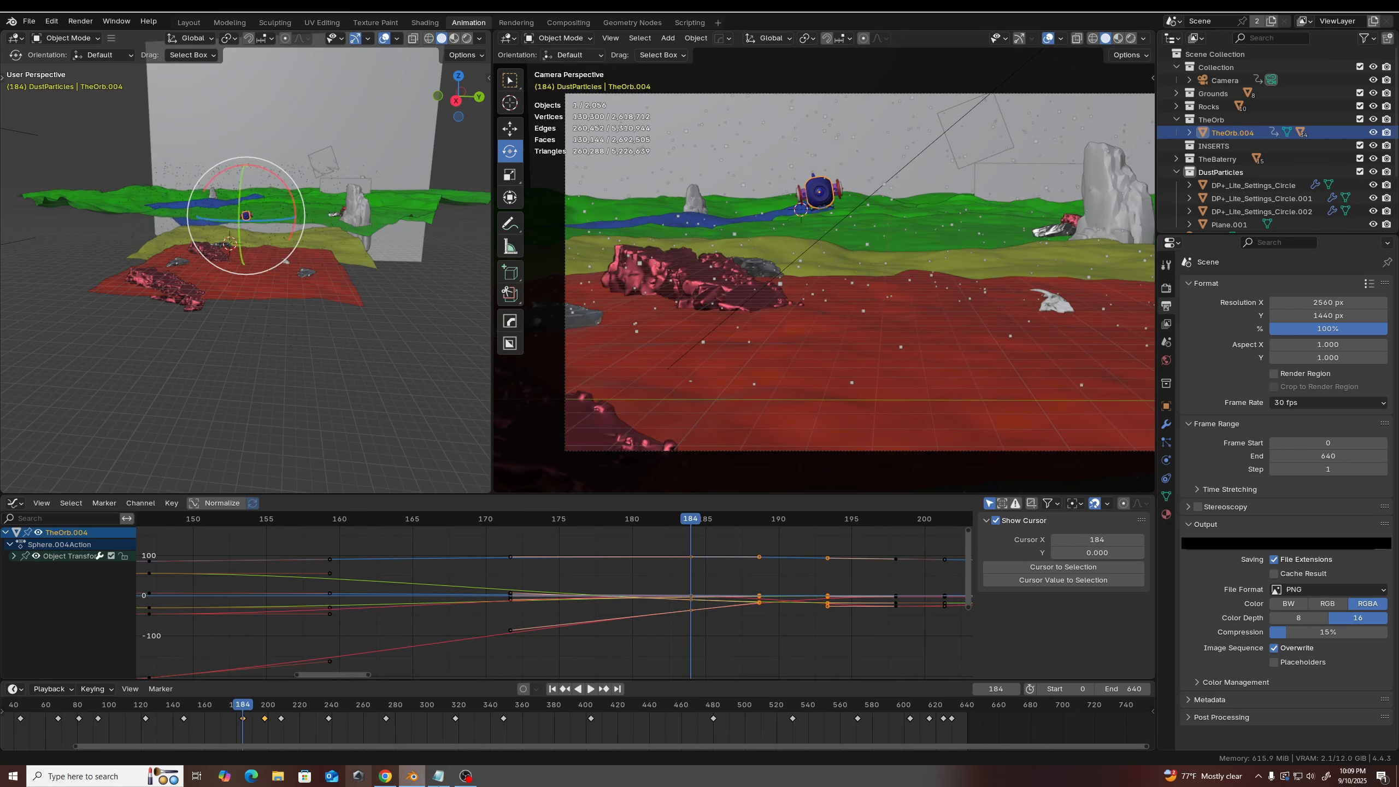
- Bring up the Breakdown notes in Notepad over the scene to read the credits for each production stage
left_click(439, 777)
left_click_drag(573, 740, 578, 344)
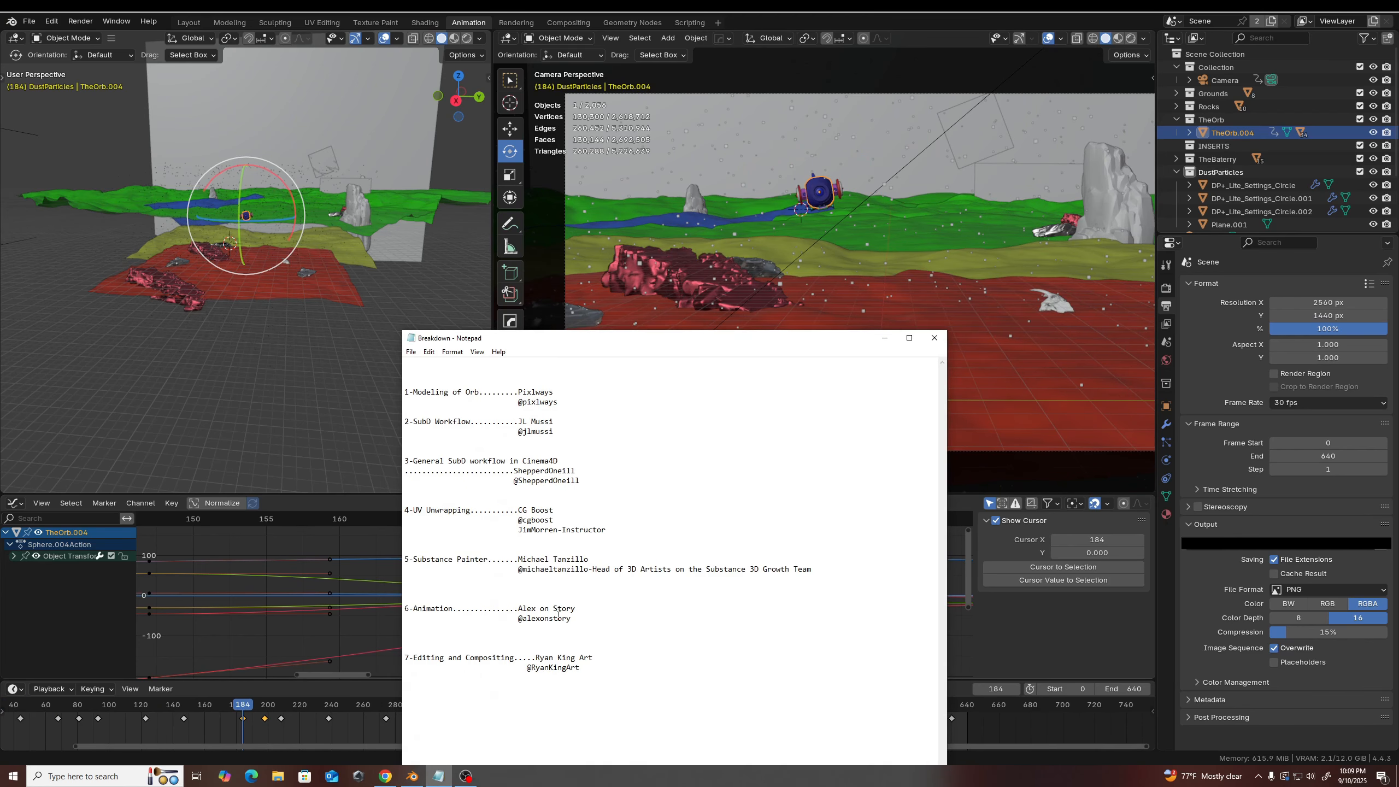
left_click_drag(750, 345, 681, 743)
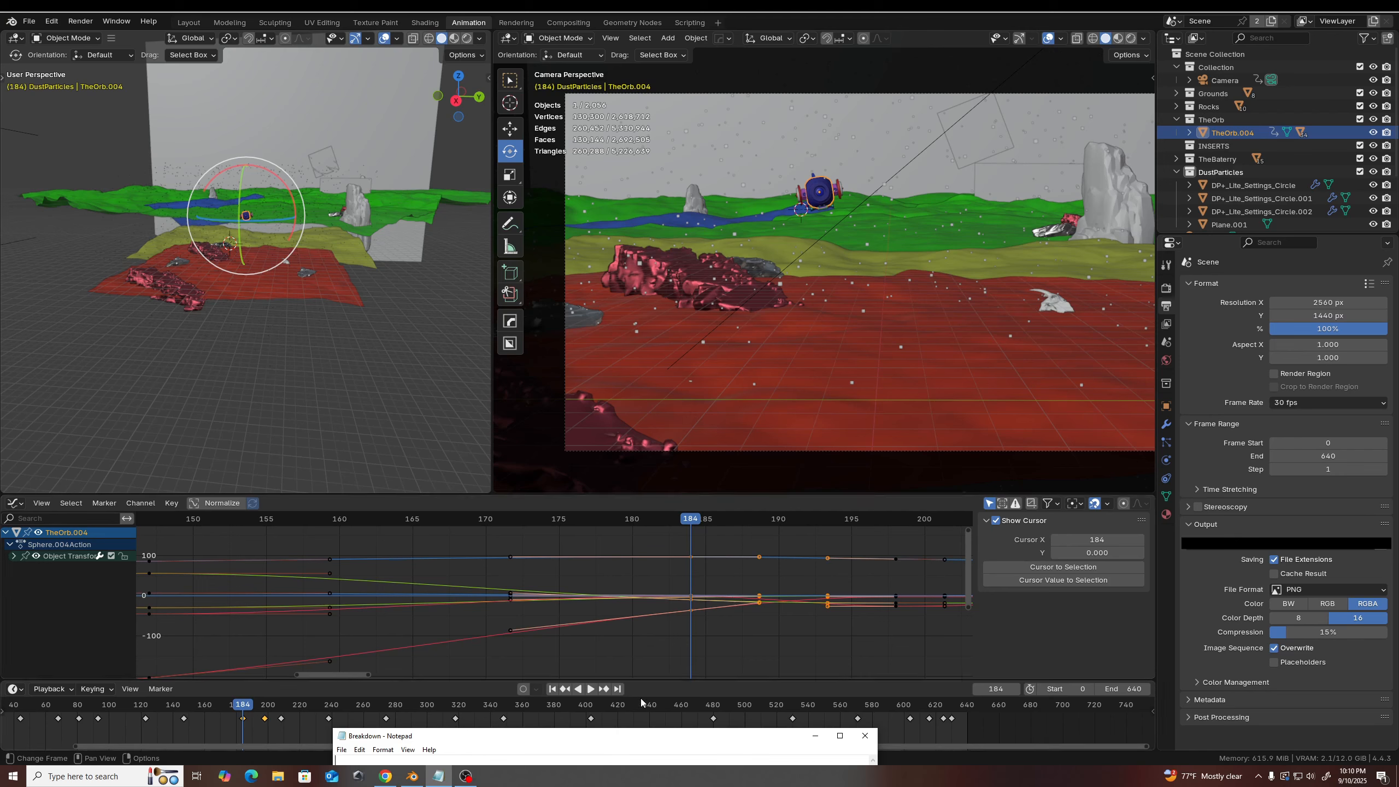
left_click_drag(638, 741, 654, 391)
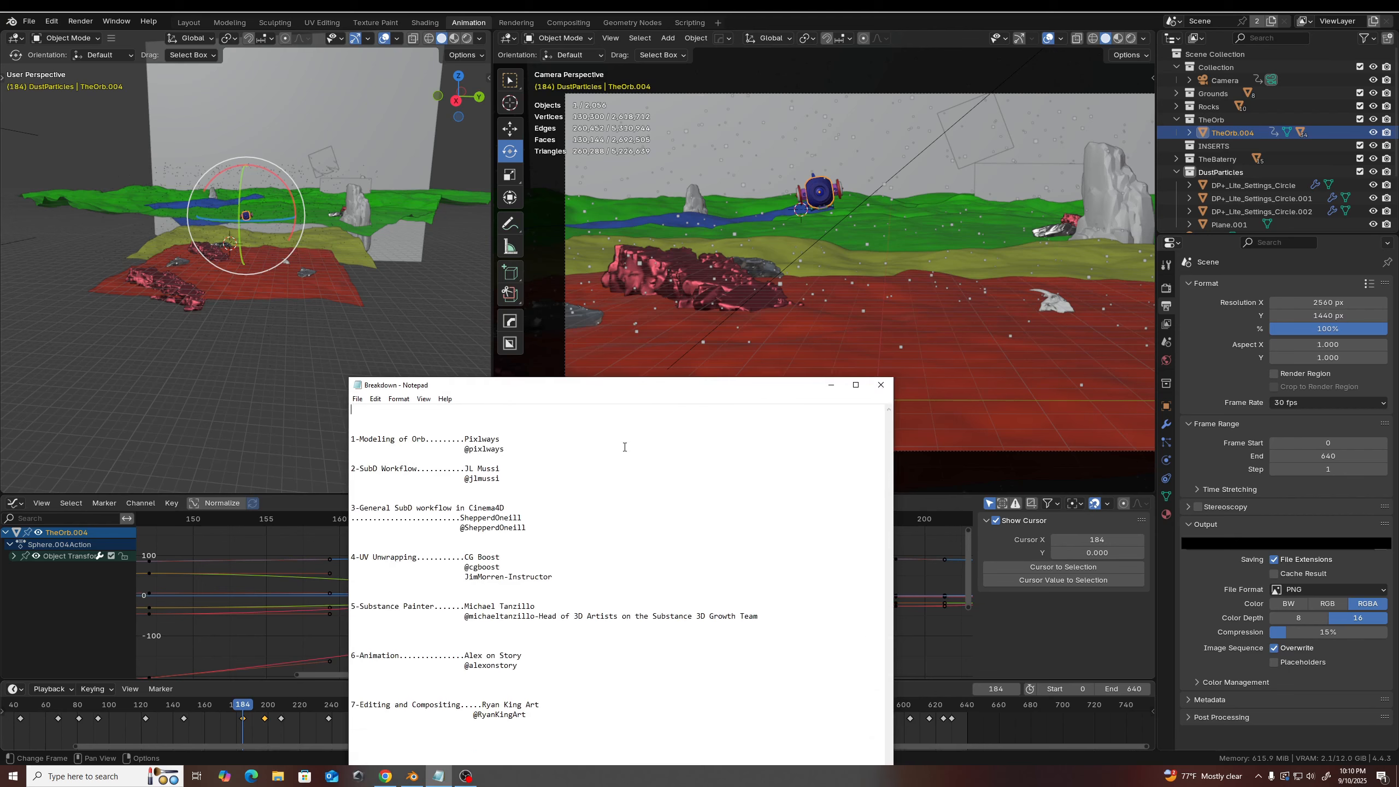
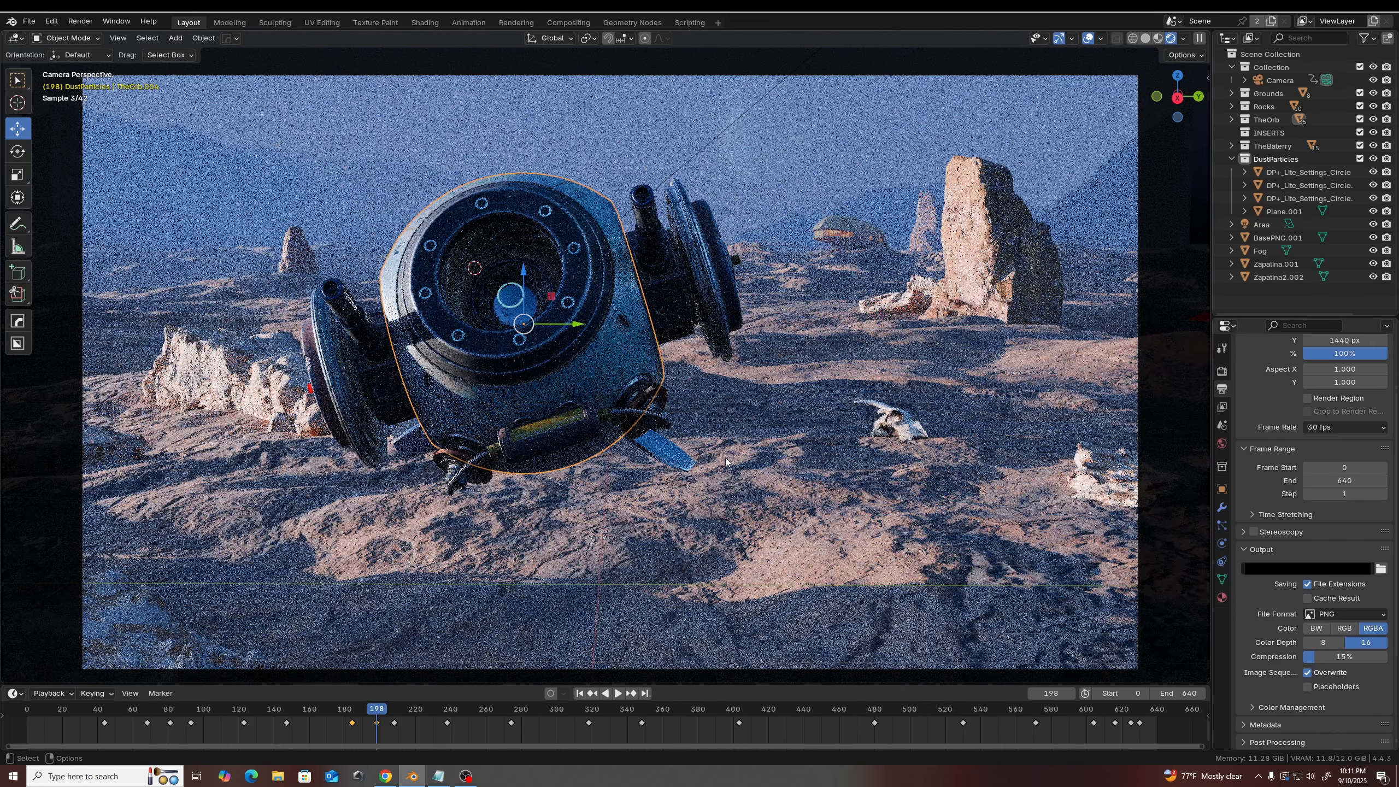
- Select the foreground ground and examine its rendered terrain from above, outside the camera view
left_click(819, 523)
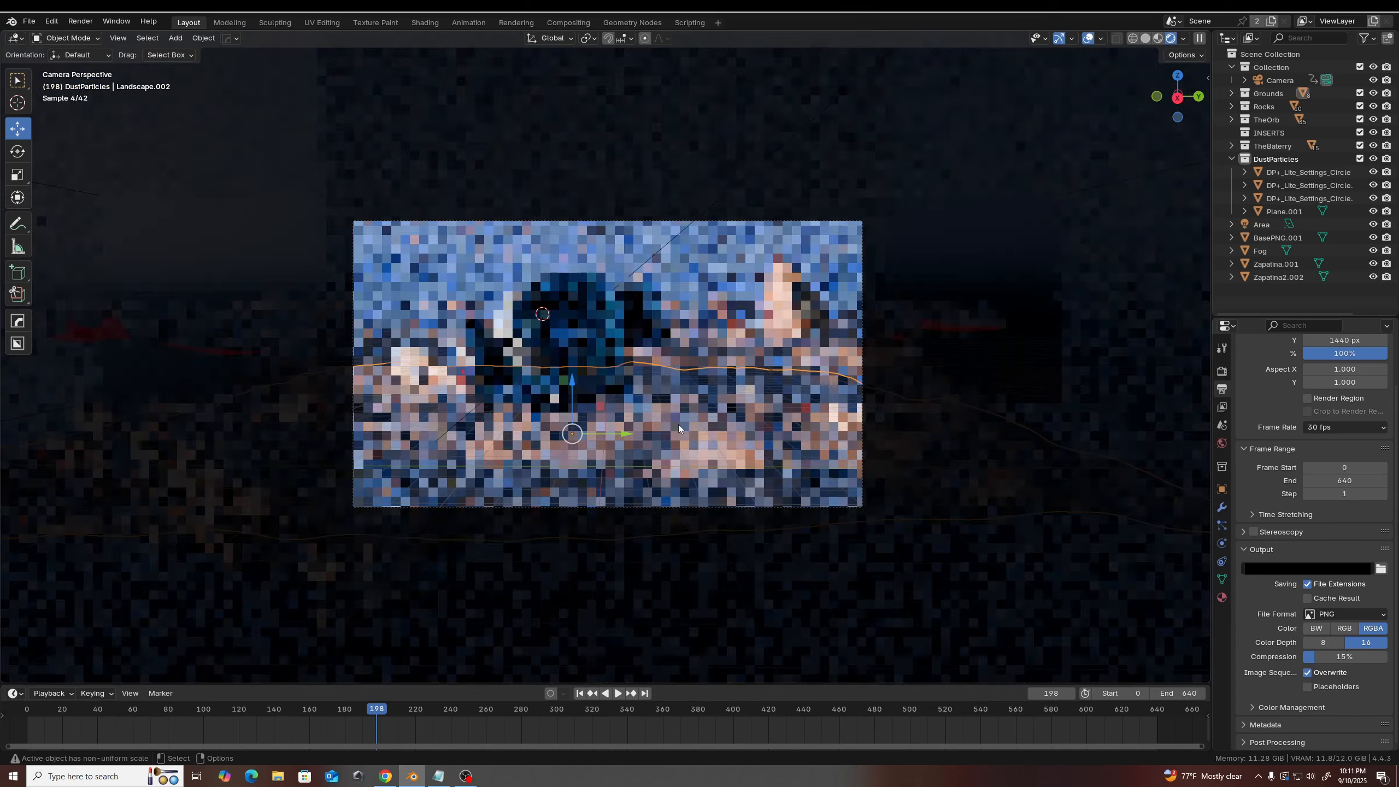
middle_click_drag(681, 404, 630, 514)
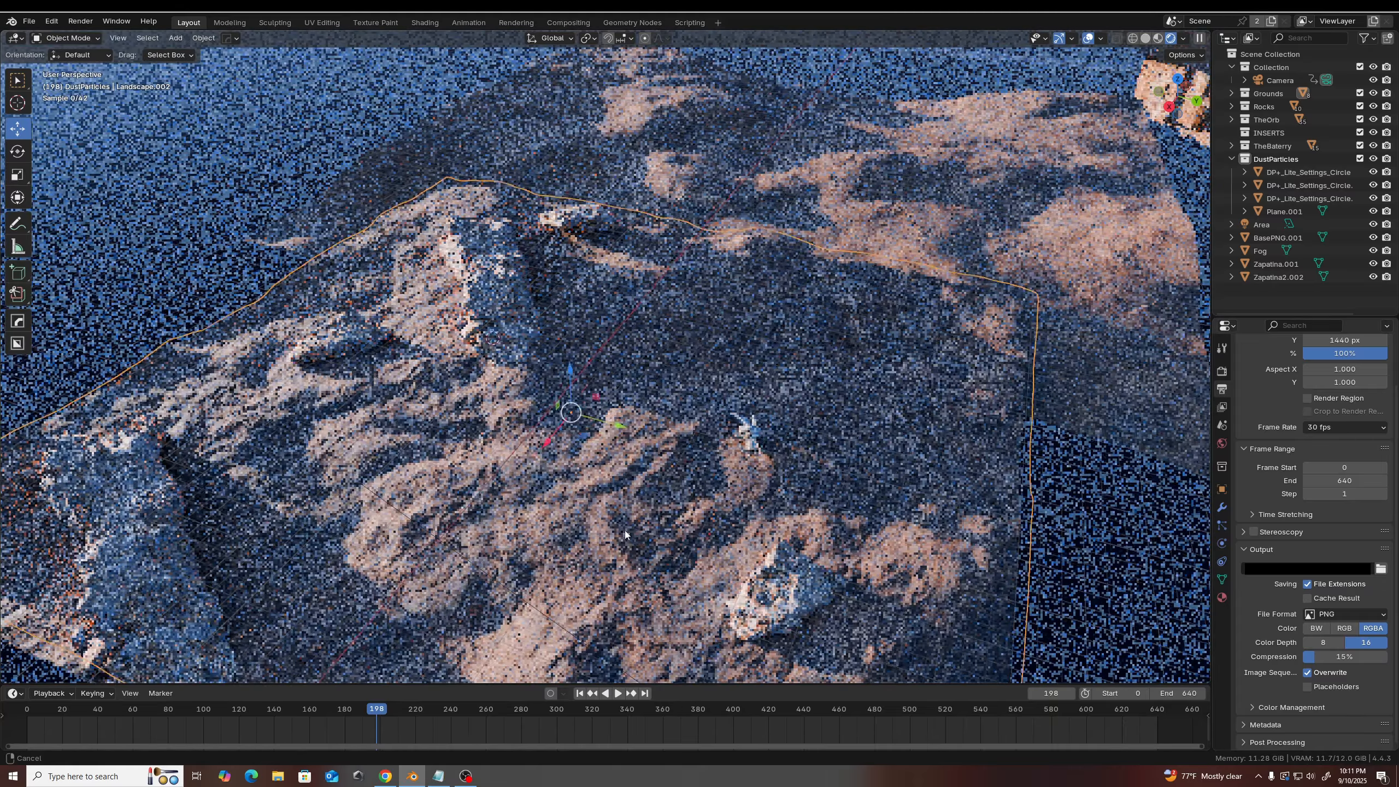
scroll(547, 447, "up", 2)
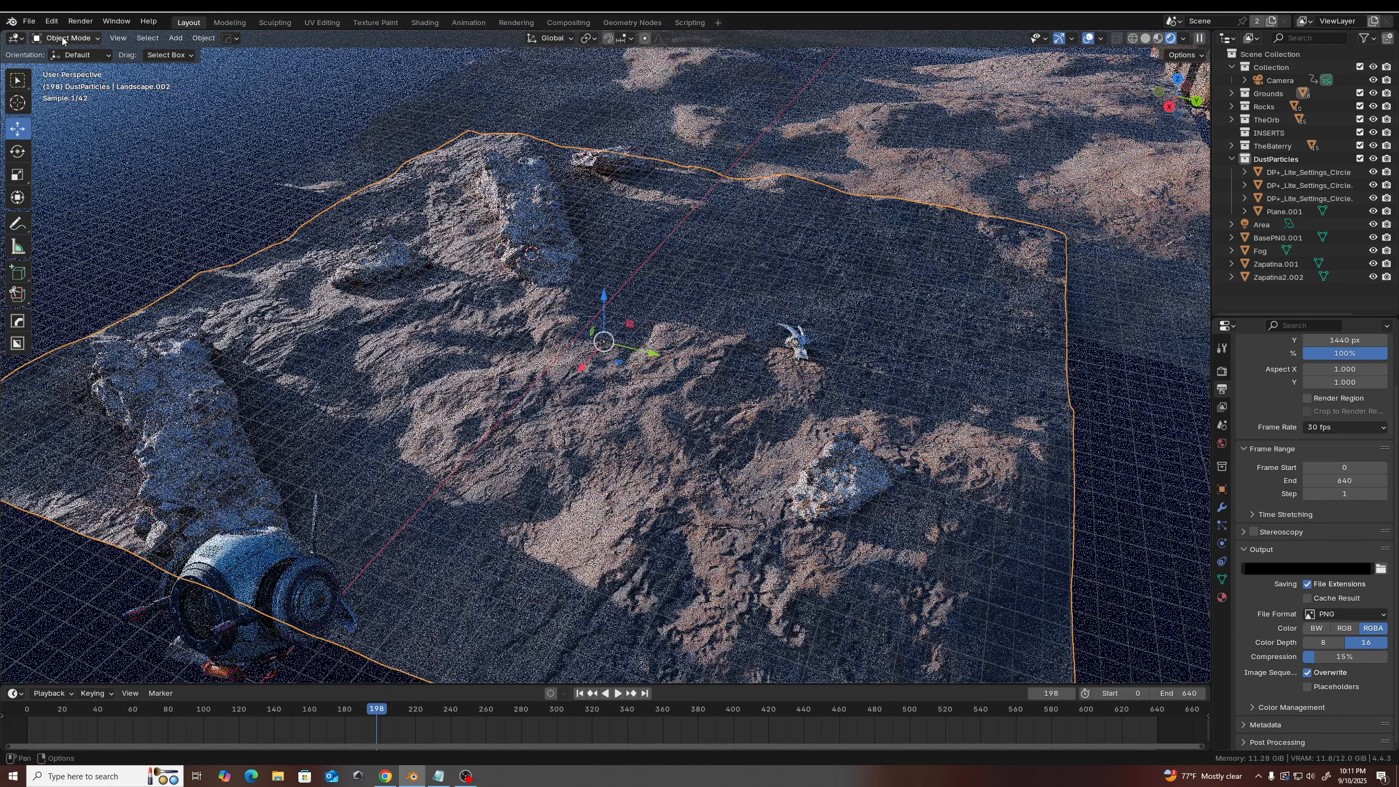
- Search the installed add-ons in the preferences for "an" to locate A.N.T.Landscape, and close the preferences
left_click(52, 20)
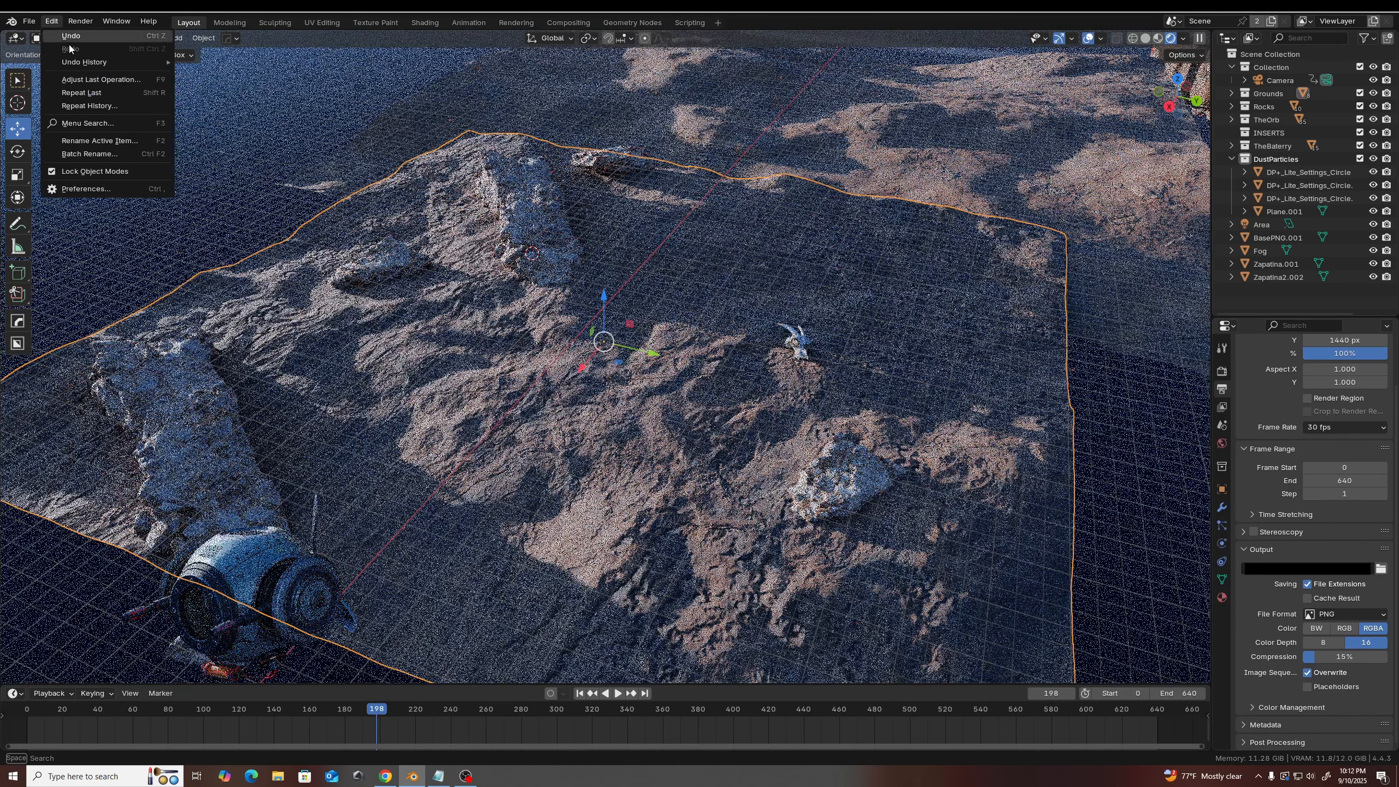
left_click(88, 190)
left_click_drag(249, 15, 507, 137)
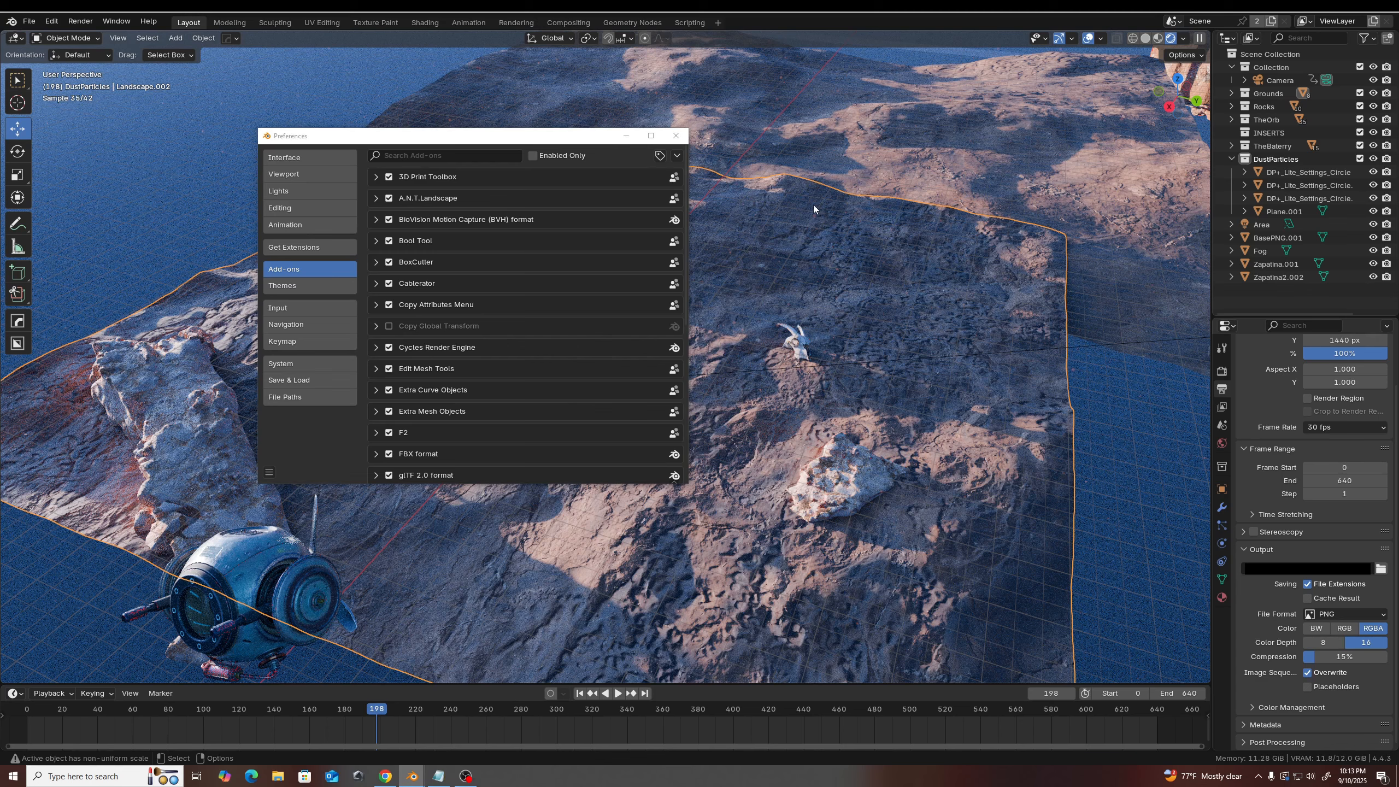
left_click_drag(537, 136, 581, 161)
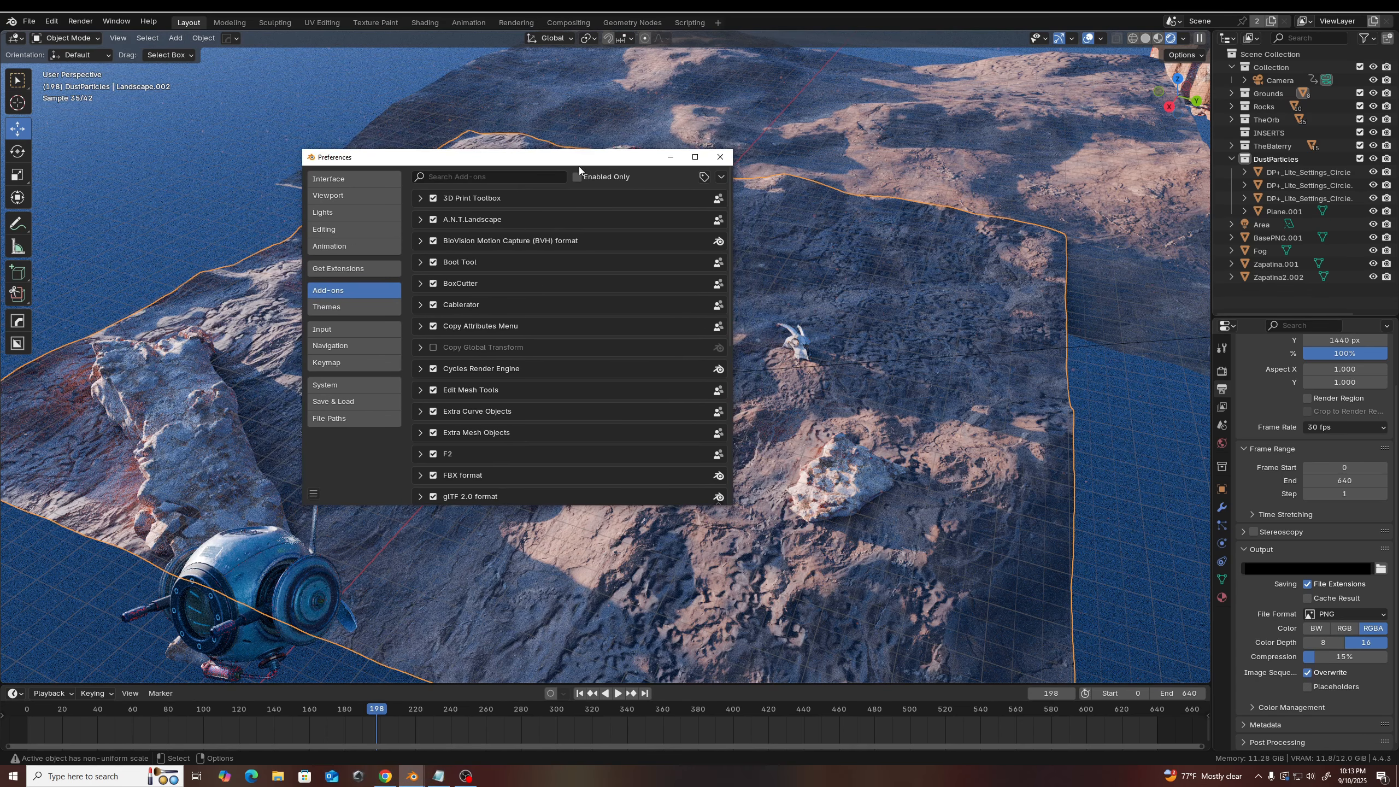
left_click(518, 174)
type("ar")
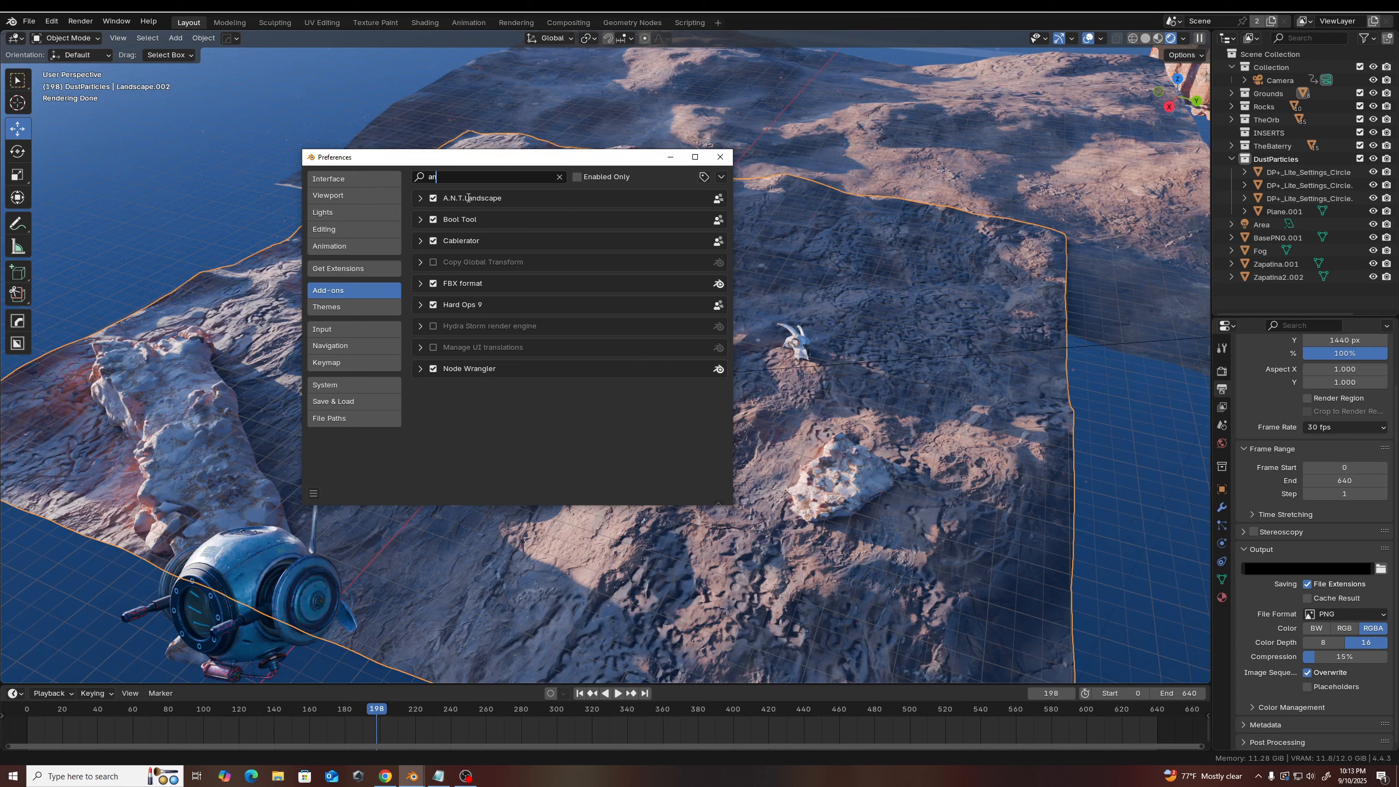
left_click(717, 158)
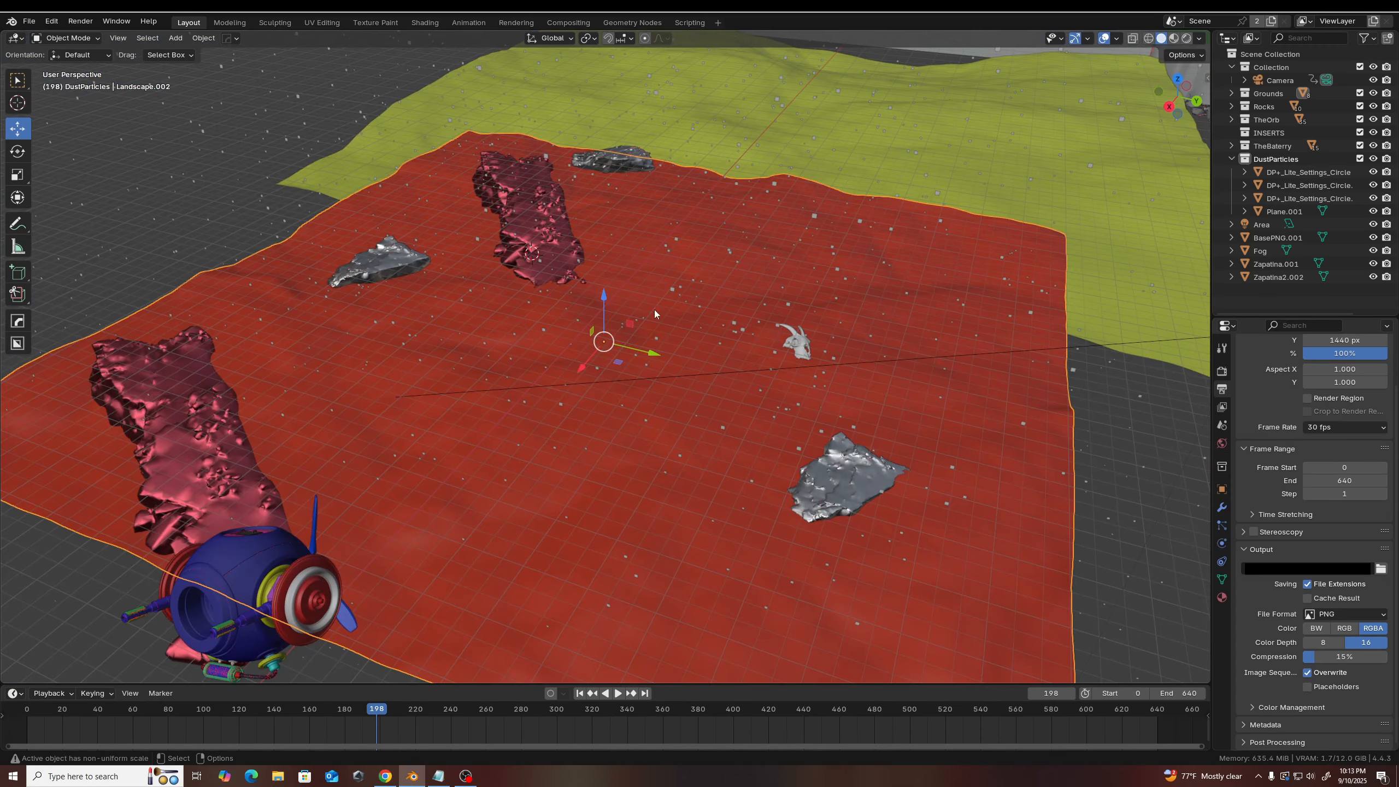
- Add a Landscape mesh with the default noise and displacement settings and examine its terrain and options up close
middle_click_drag(500, 469, 575, 383)
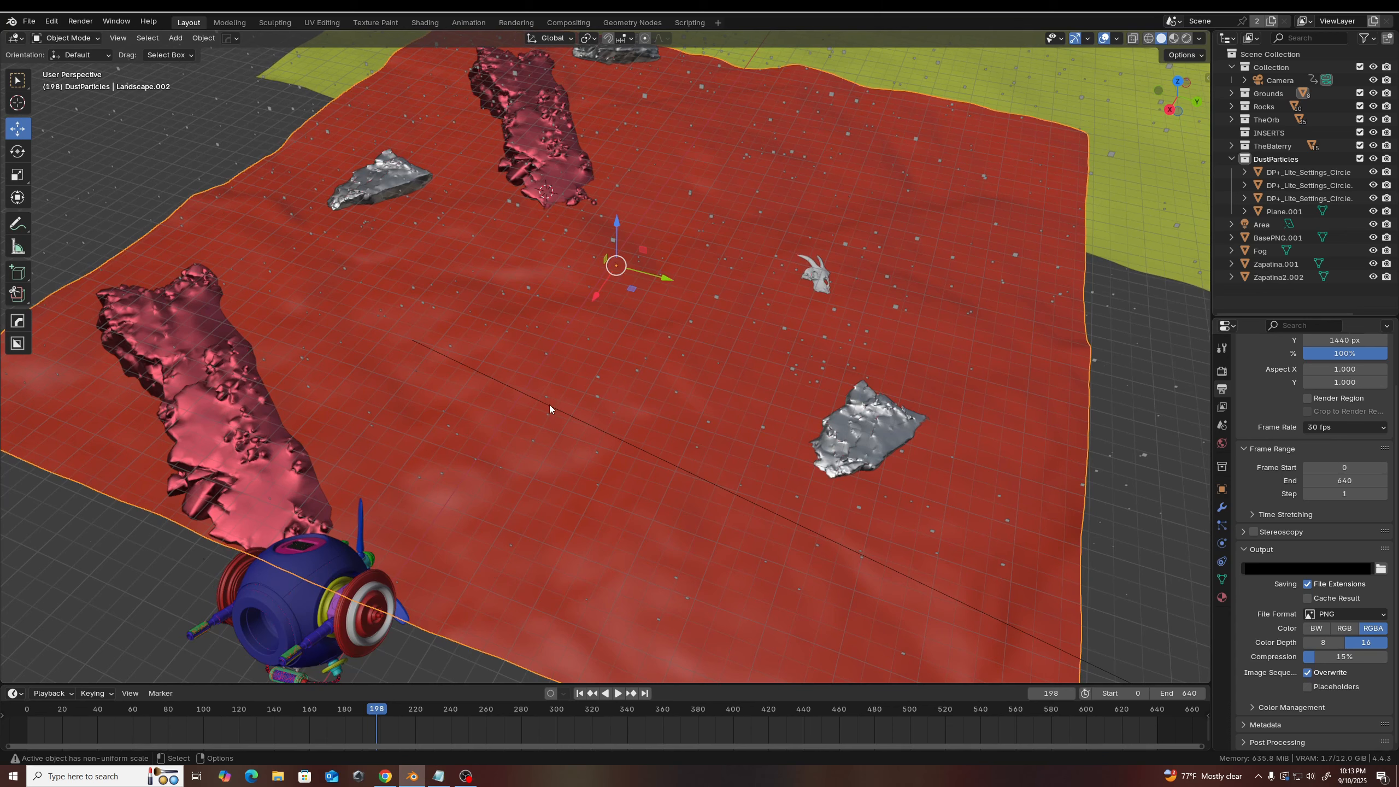
key("shift")
key("shift+a")
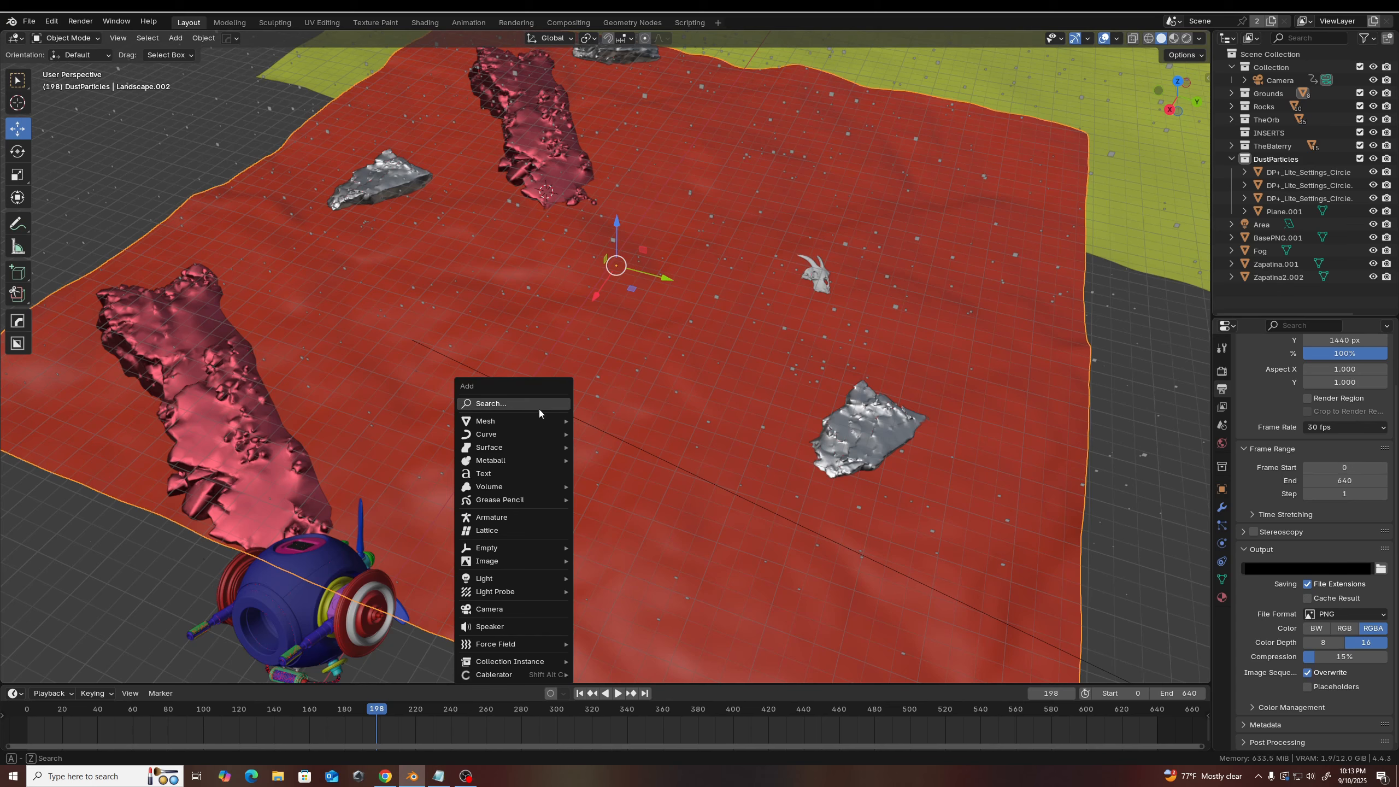
mouse_move(535, 420)
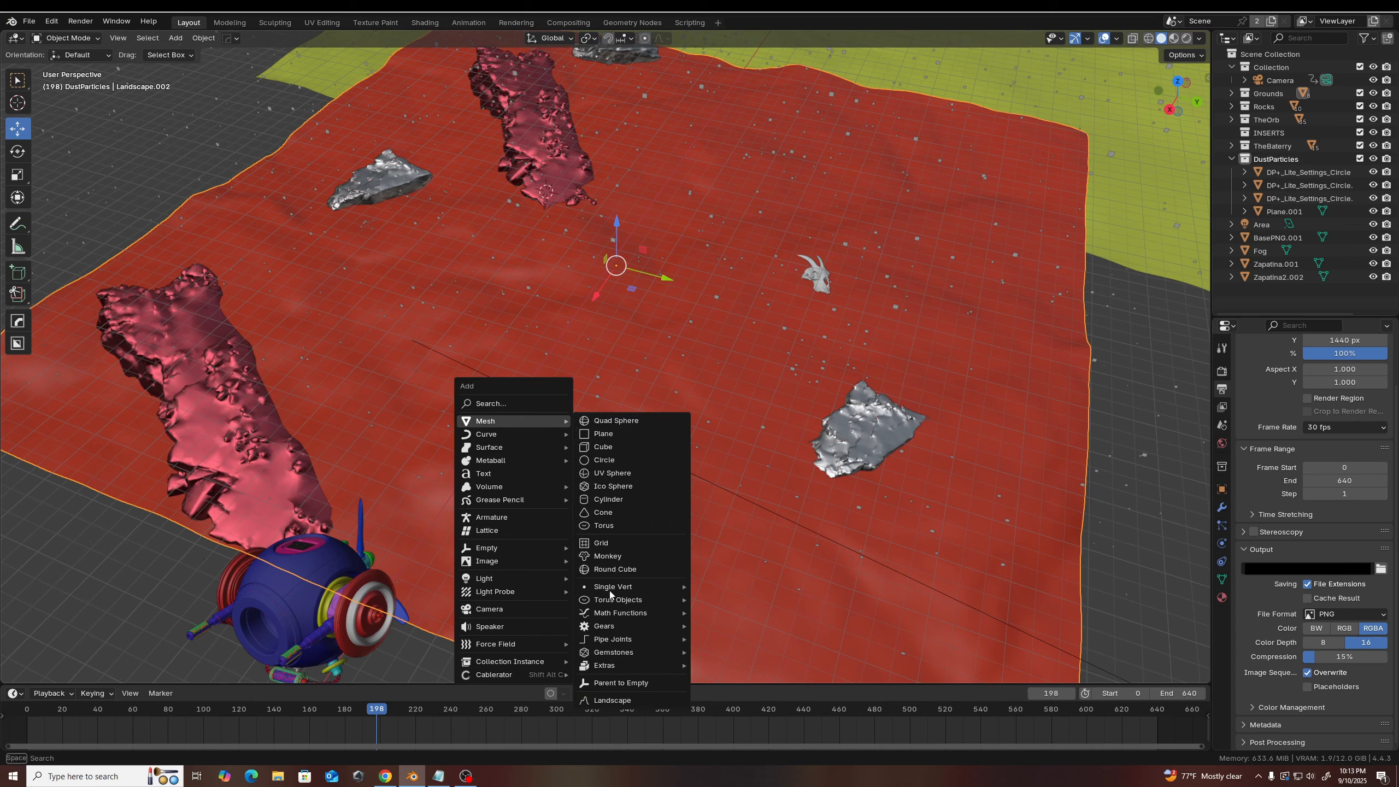
left_click(611, 700)
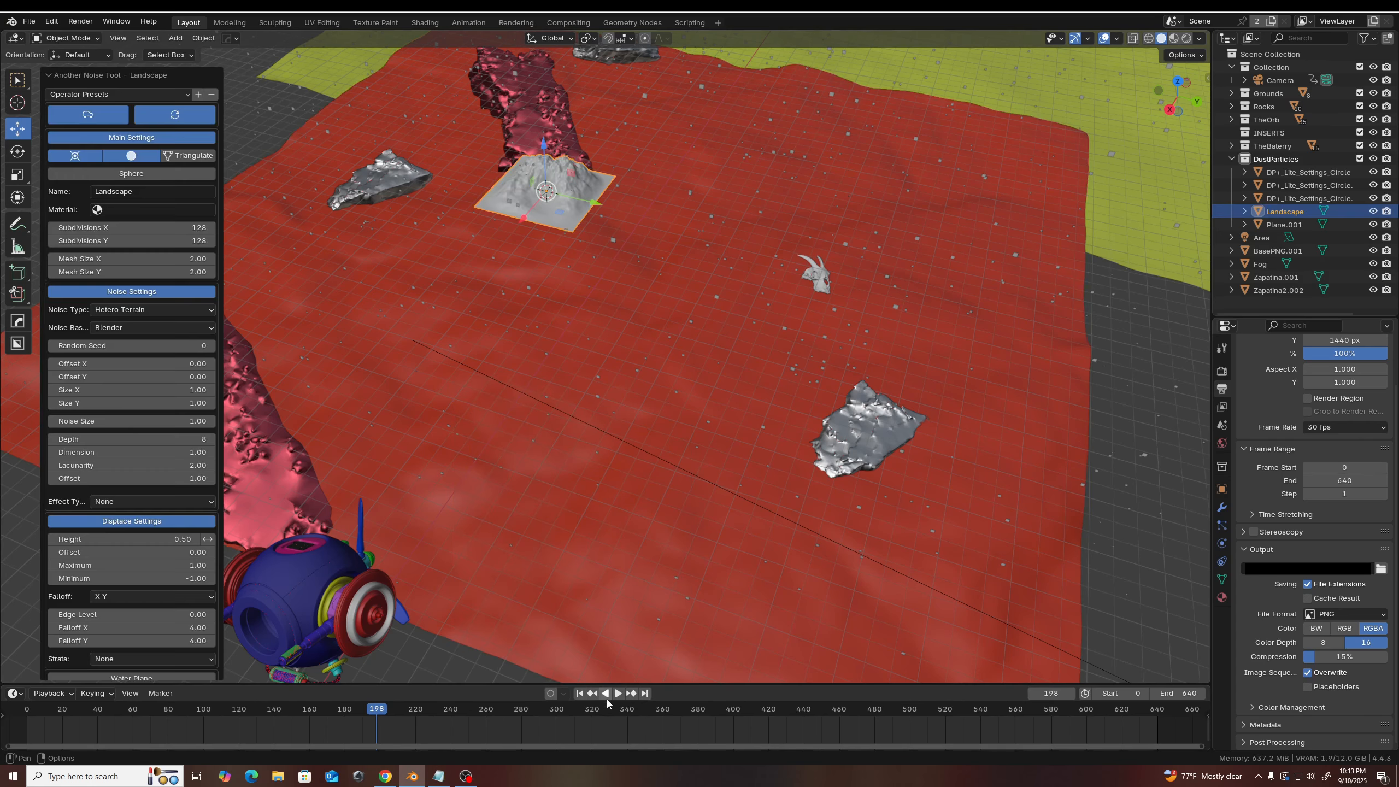
scroll(578, 270, "up", 3)
key("KP_Decimal")
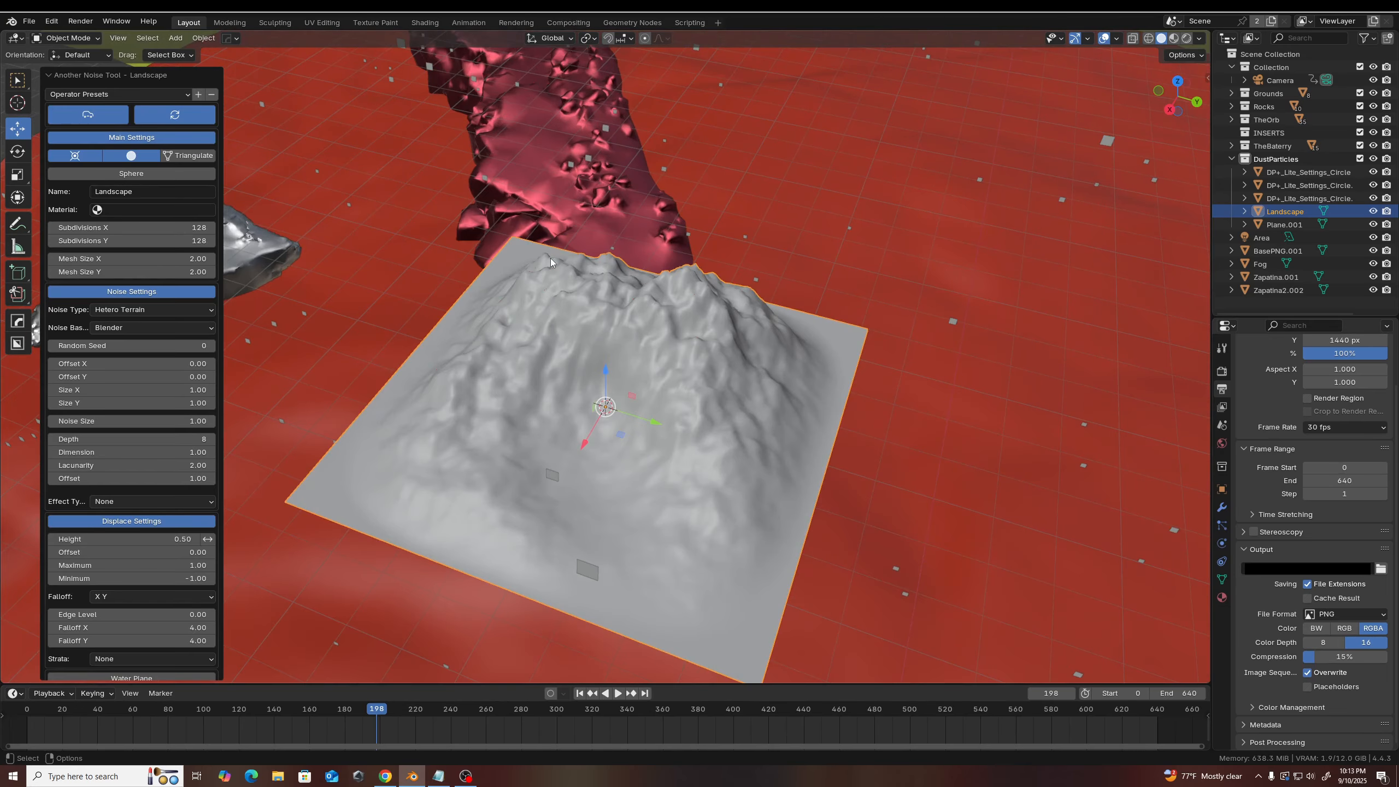
middle_click_drag(551, 366, 476, 331)
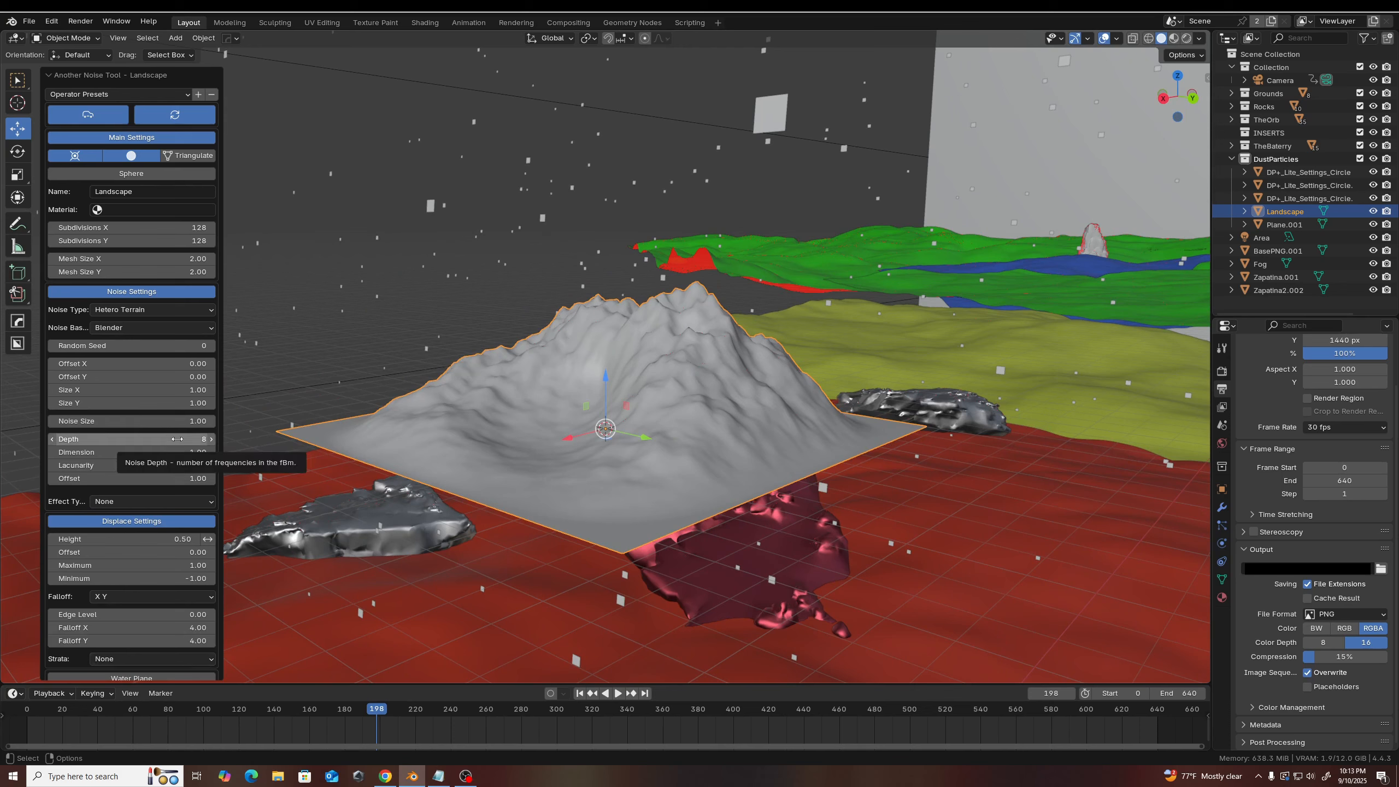
scroll(165, 479, "down", 1)
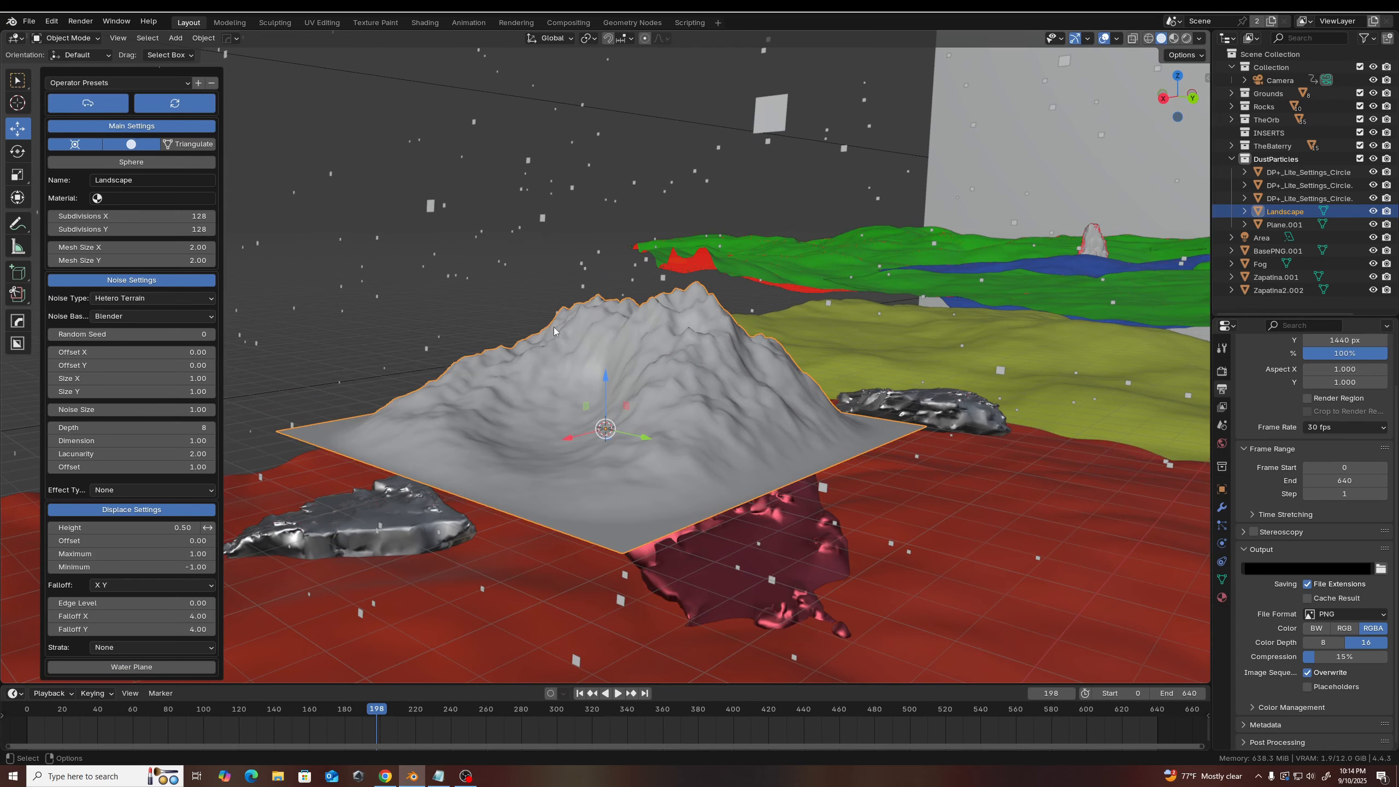
- Delete the newly added Landscape mesh from the scene
left_click(452, 319)
left_click(650, 339)
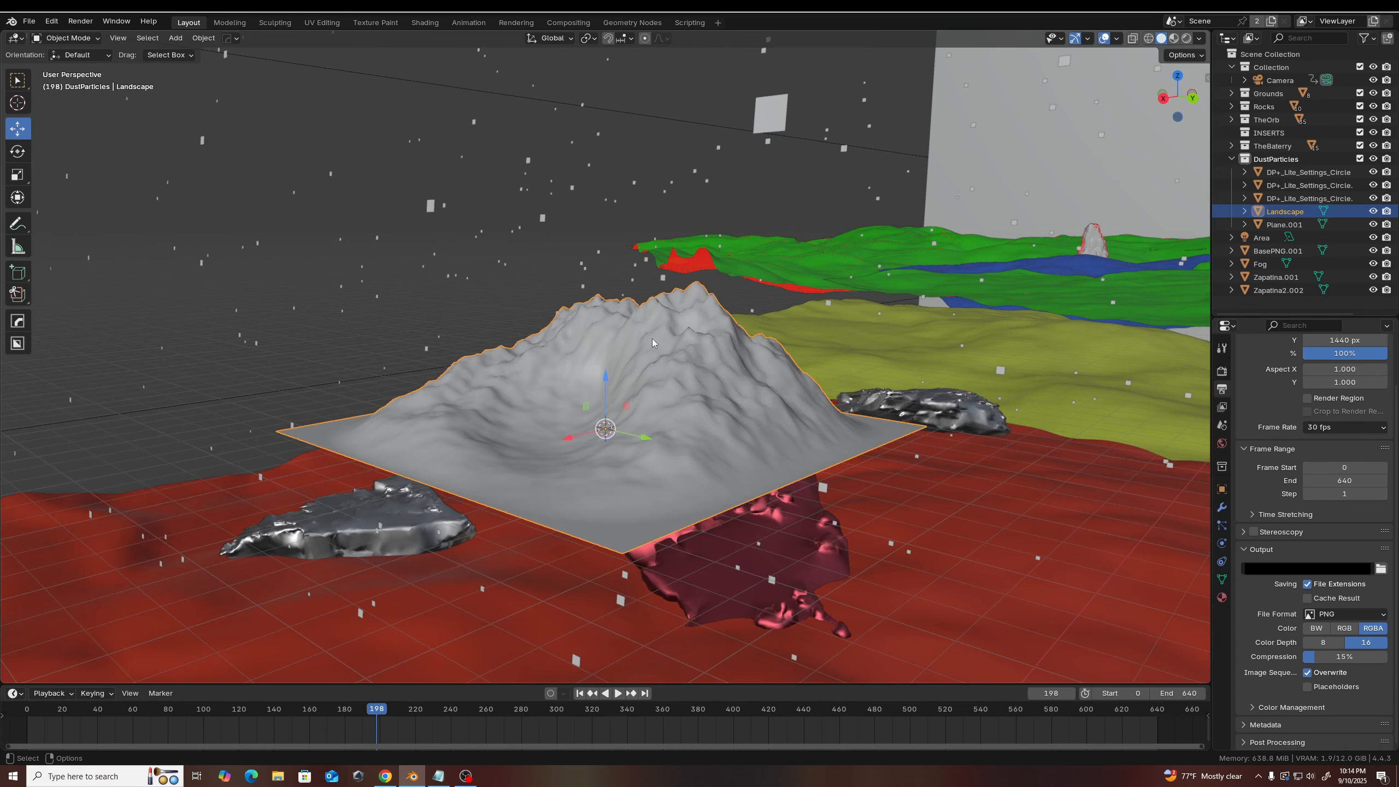
key("Delete")
- Select the red foreground ground and switch it to Sculpt Mode
middle_click_drag(555, 384, 503, 440)
scroll(615, 497, "up", 2)
left_click(620, 561)
key("ctrl+Tab")
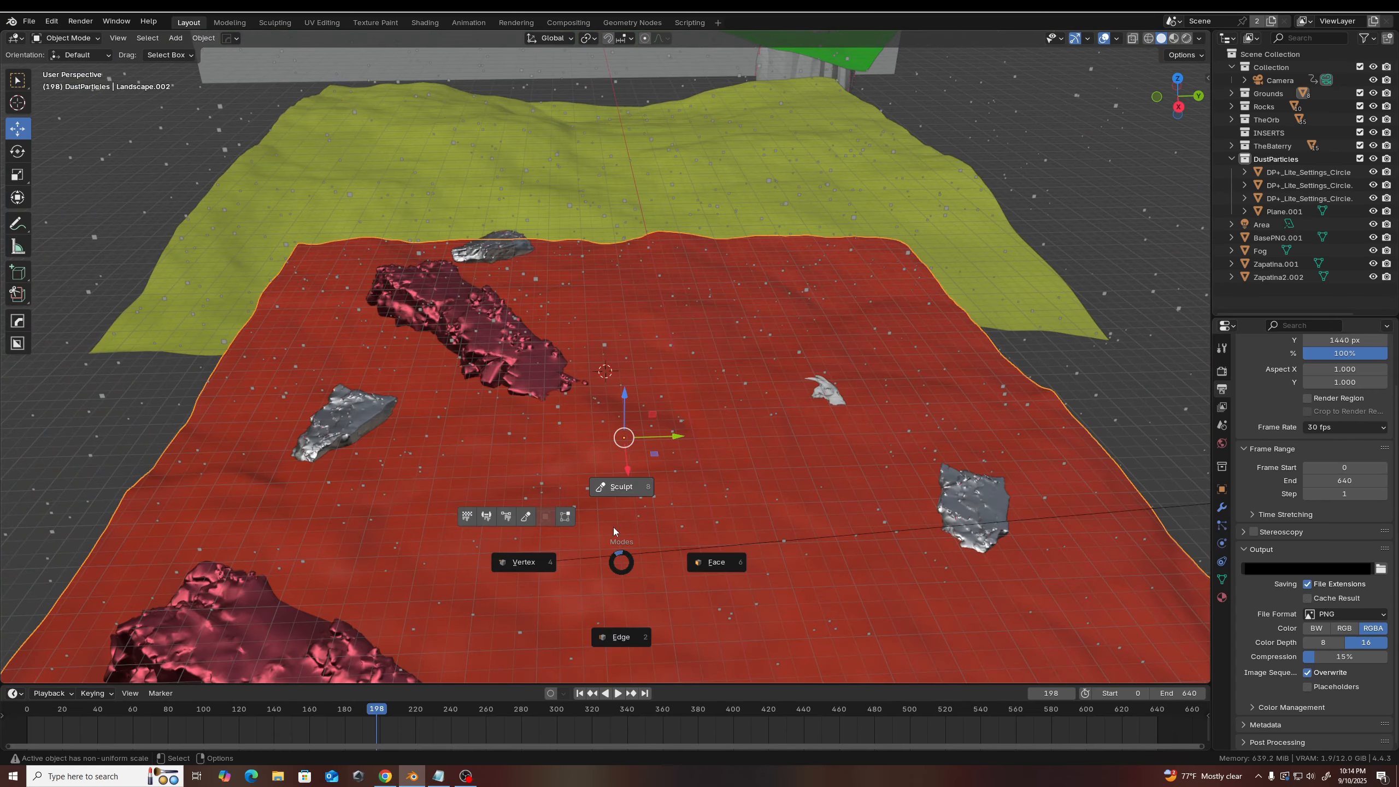
left_click(617, 486)
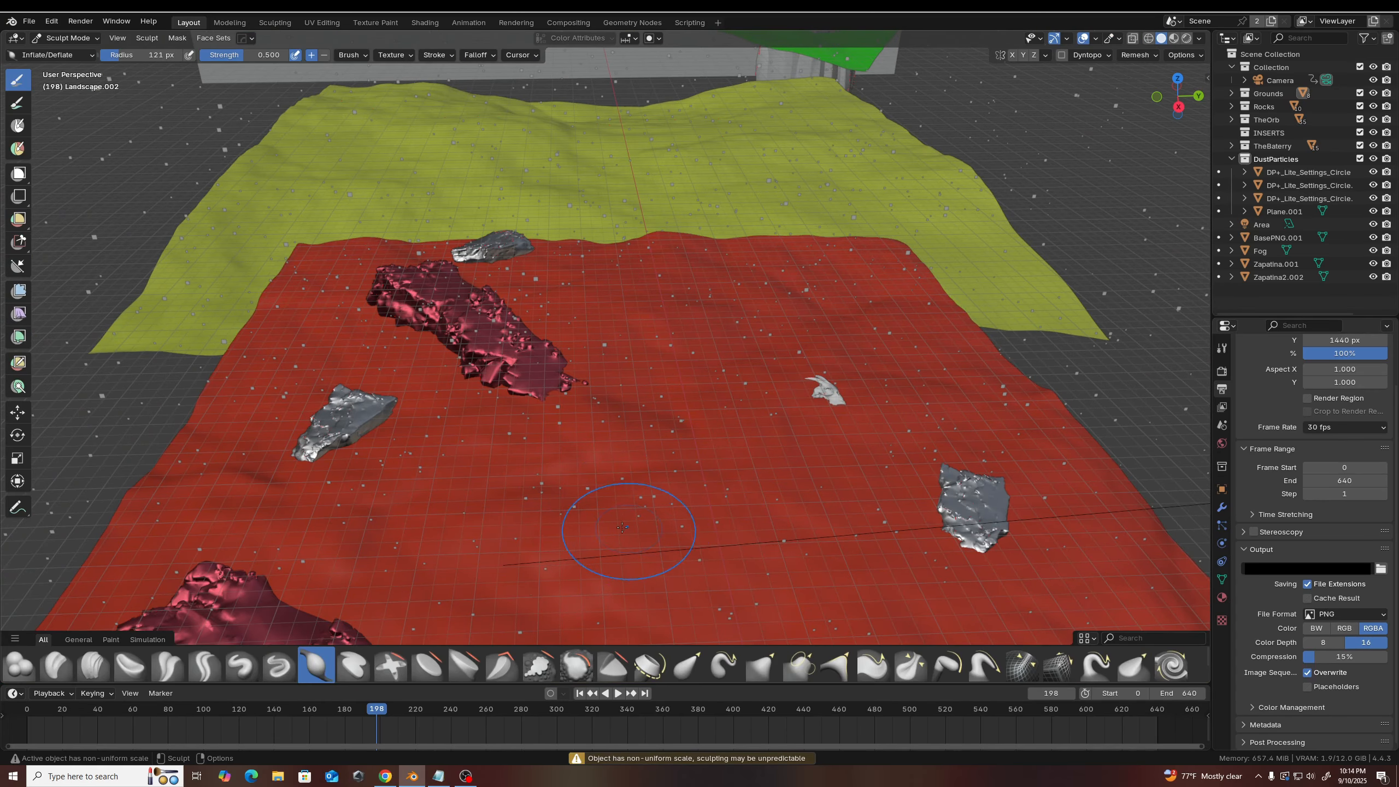
- Sculpt an Inflate/Deflate stroke across the front of the red ground and set the brush strength to 0.650
middle_click_drag(499, 546, 468, 490, "shift")
mouse_move(560, 505)
left_mouse_down()
mouse_move(606, 530)
mouse_move(537, 533)
mouse_move(595, 531)
mouse_move(595, 559)
mouse_move(567, 518)
mouse_move(649, 523)
left_mouse_up()
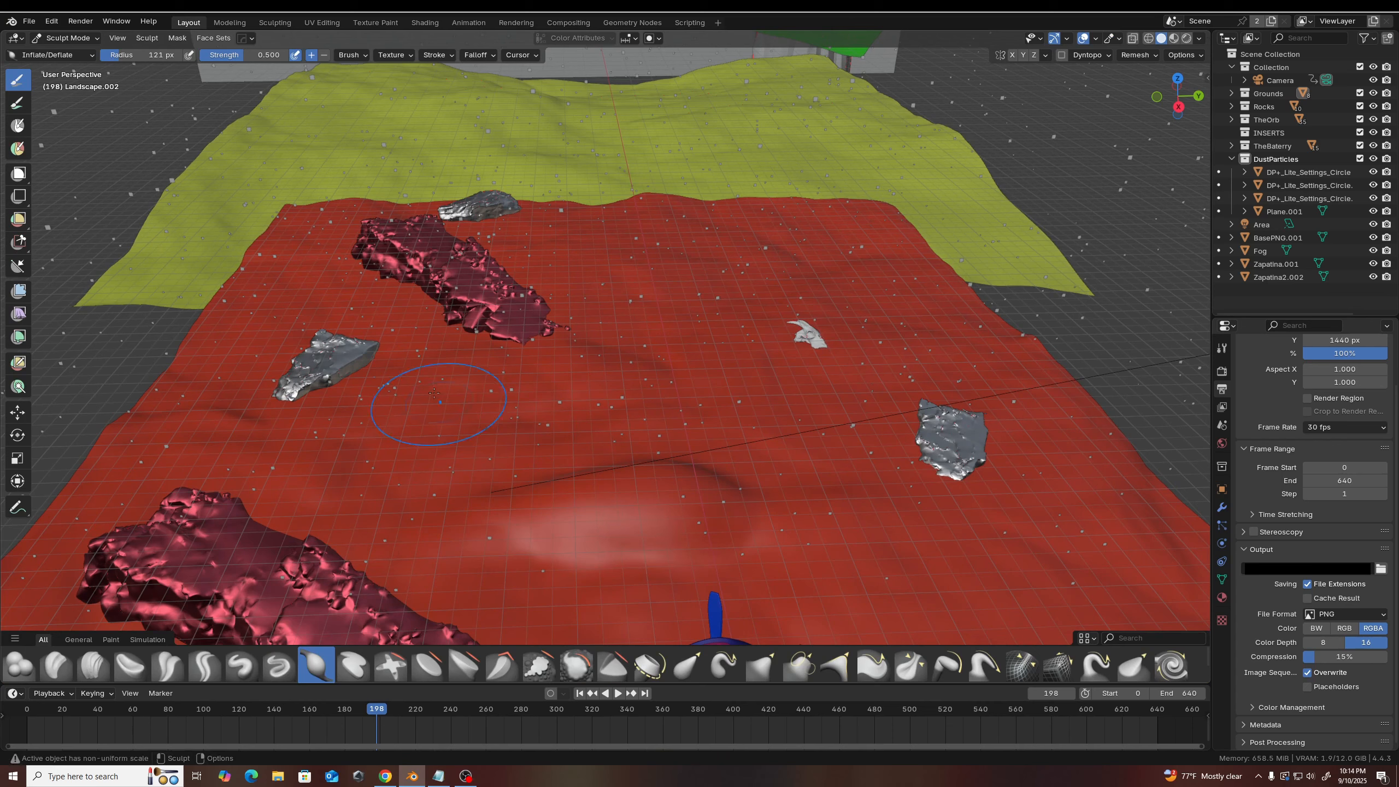
key("shift+f")
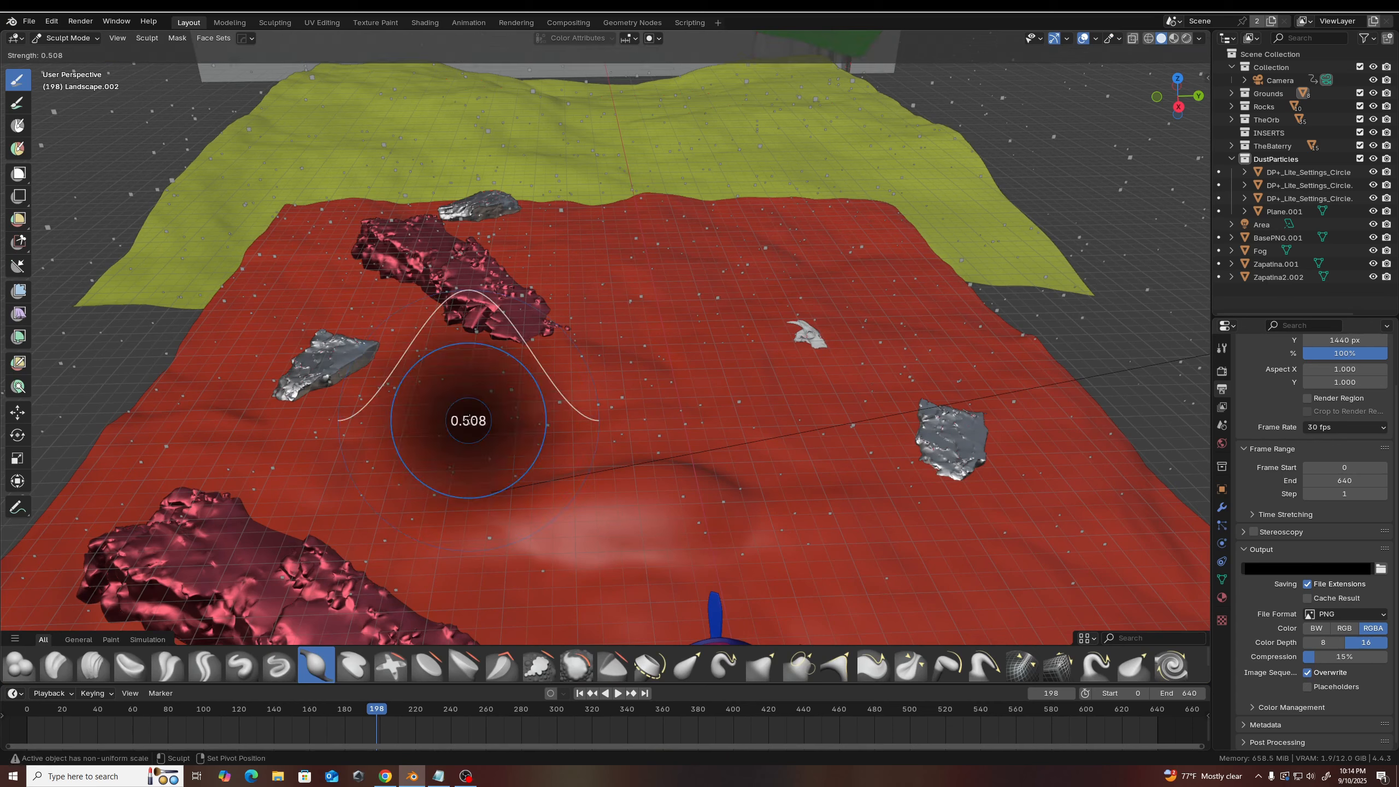
left_click(488, 433)
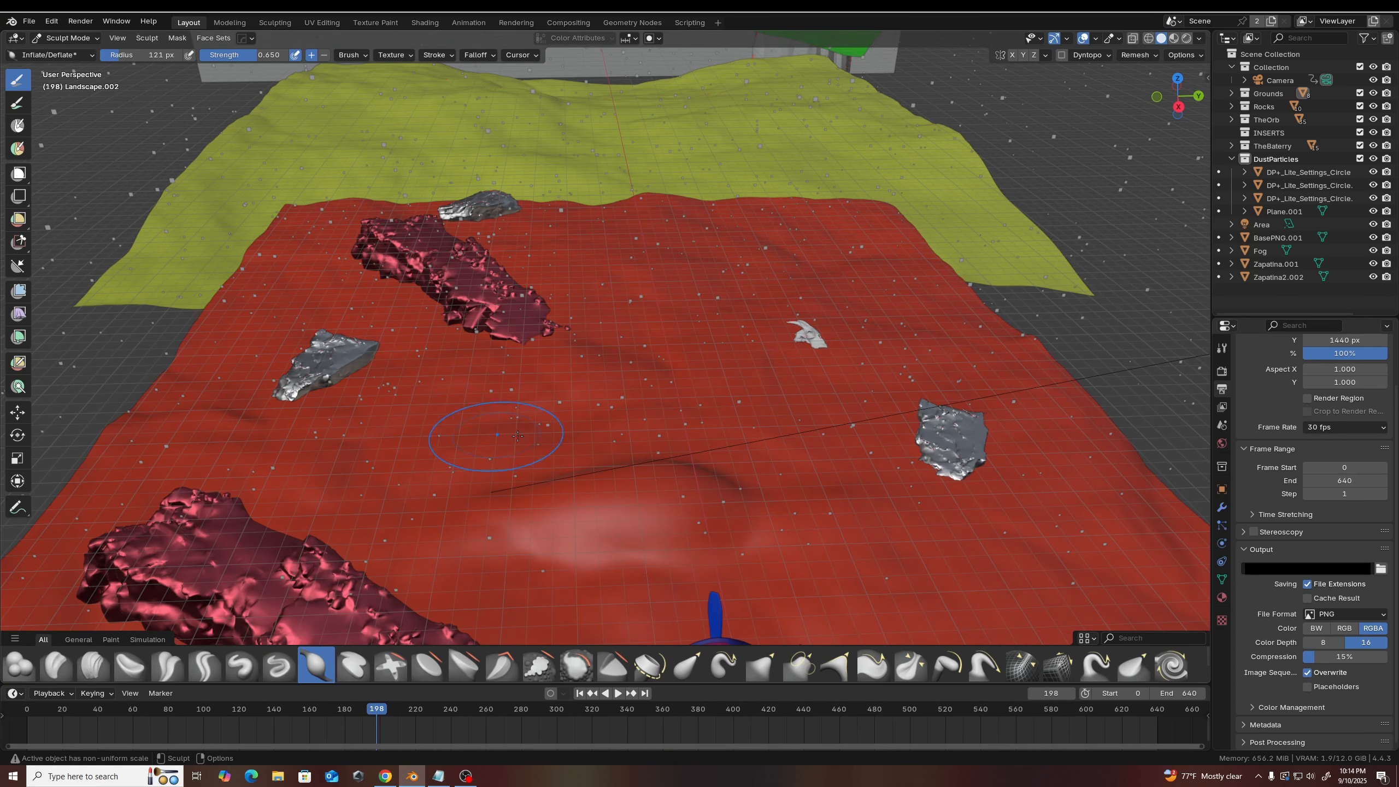
- Sculpt more Inflate/Deflate strokes across the red ground with the brush strength raised to 0.784
mouse_move(842, 481)
left_mouse_down()
mouse_move(936, 469)
mouse_move(853, 453)
mouse_move(622, 493)
left_mouse_up()
left_click_drag(234, 61, 245, 61)
mouse_move(601, 375)
middle_mouse_down()
mouse_move(697, 477)
mouse_move(826, 465)
middle_mouse_up()
mouse_move(875, 380)
left_mouse_down()
mouse_move(919, 418)
mouse_move(798, 421)
mouse_move(562, 330)
left_mouse_up()
middle_click_drag(505, 492, 532, 478)
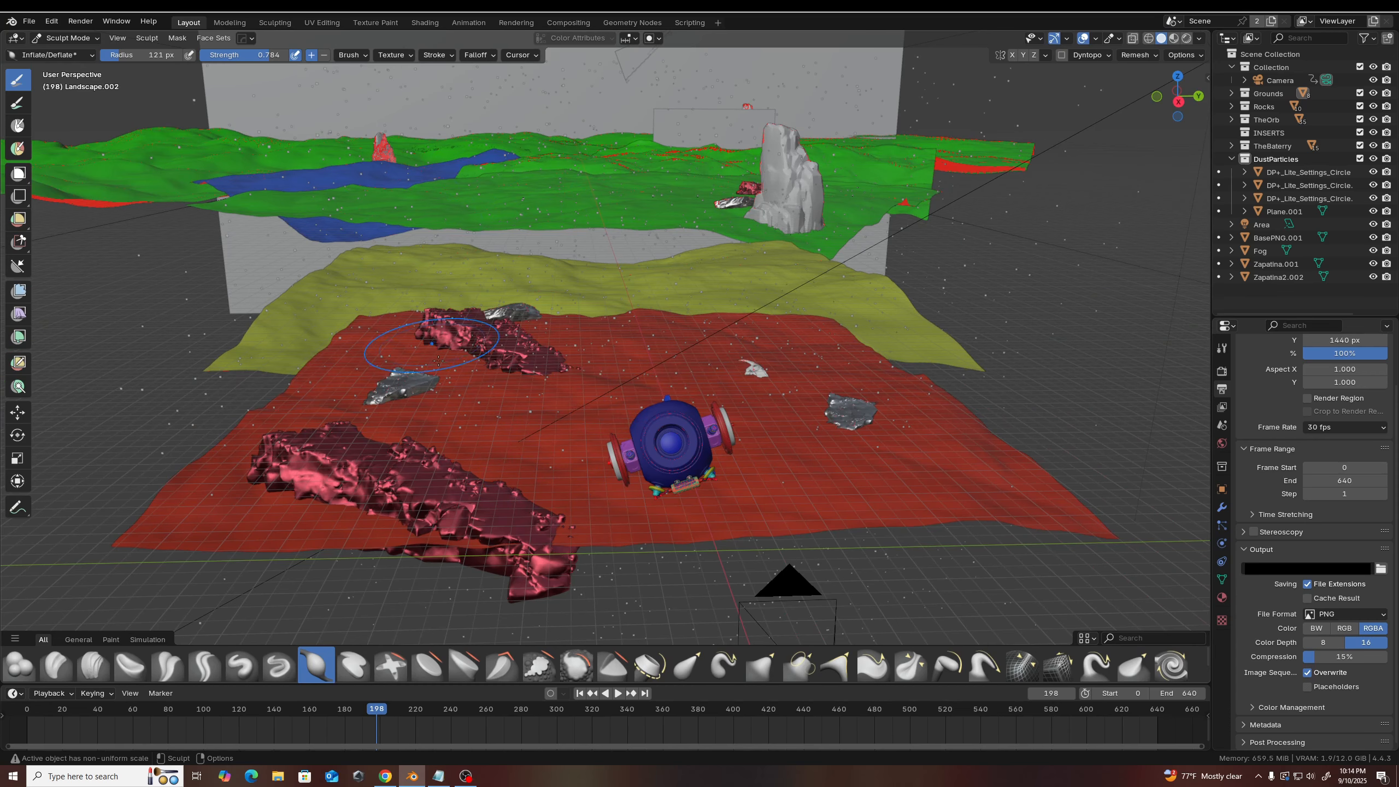
scroll(468, 386, "up", 1)
middle_click_drag(518, 440, 497, 483, "shift")
scroll(507, 474, "down", 4)
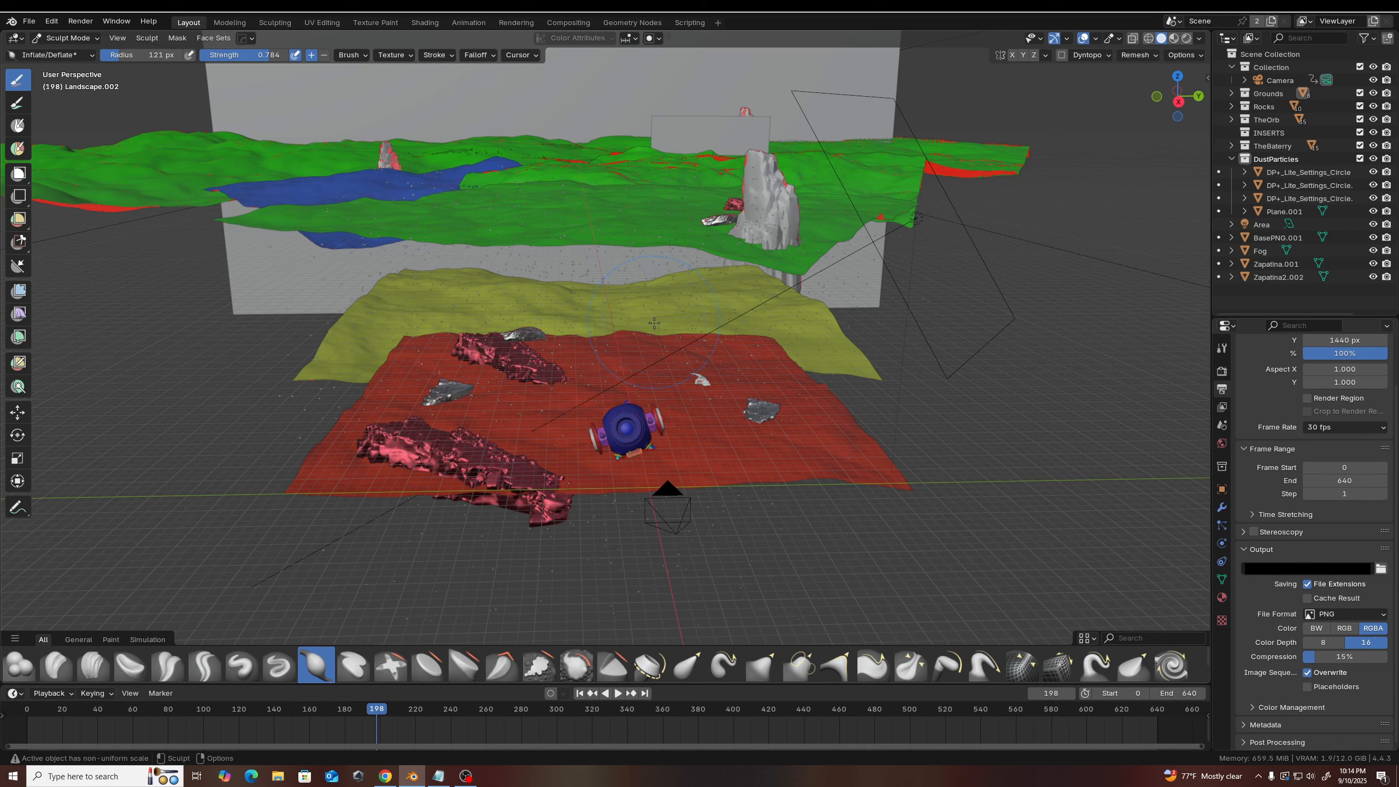
- Return to Object Mode, select the large dark red rock in the foreground and inspect it up close
key("ctrl+Tab")
left_click(657, 252)
left_click(758, 207)
left_click(469, 449)
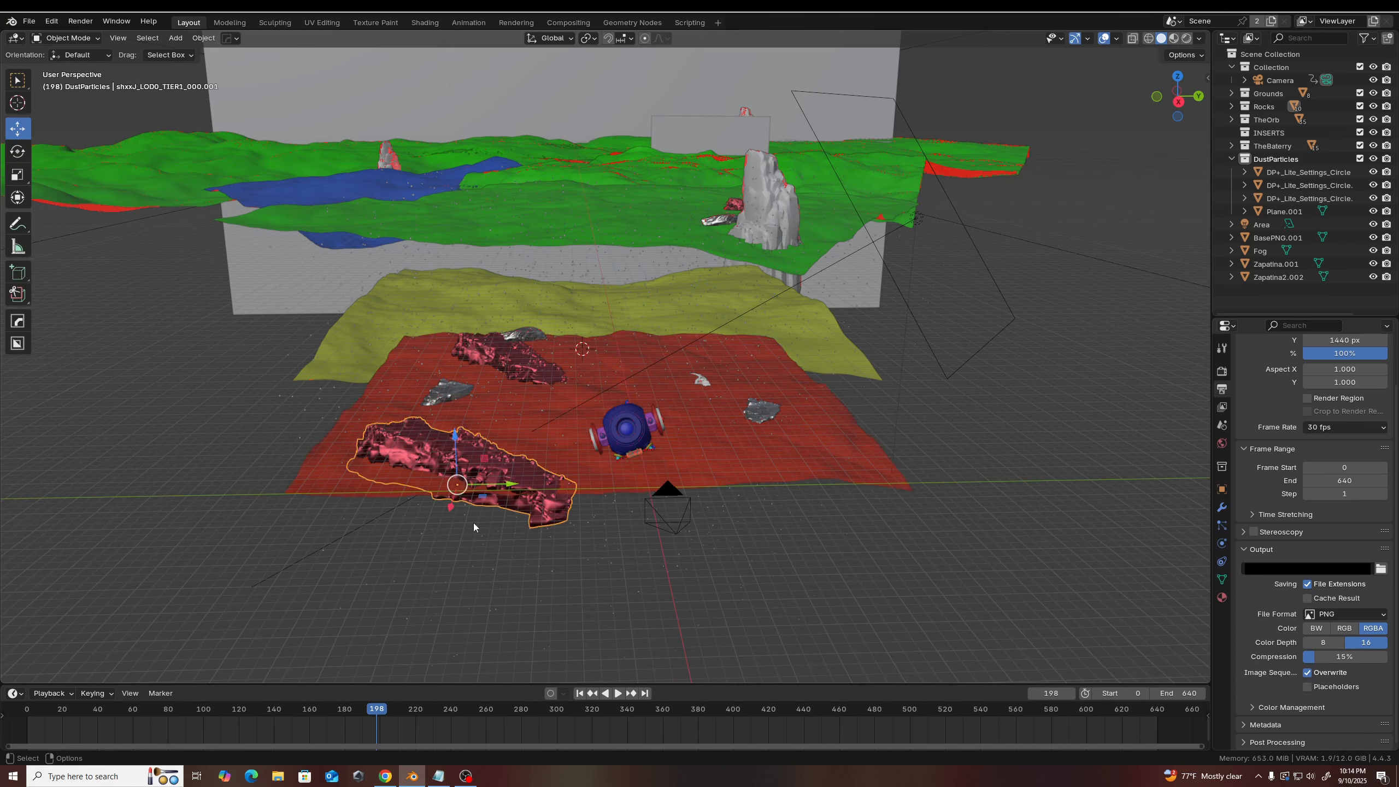
scroll(516, 509, "up", 3)
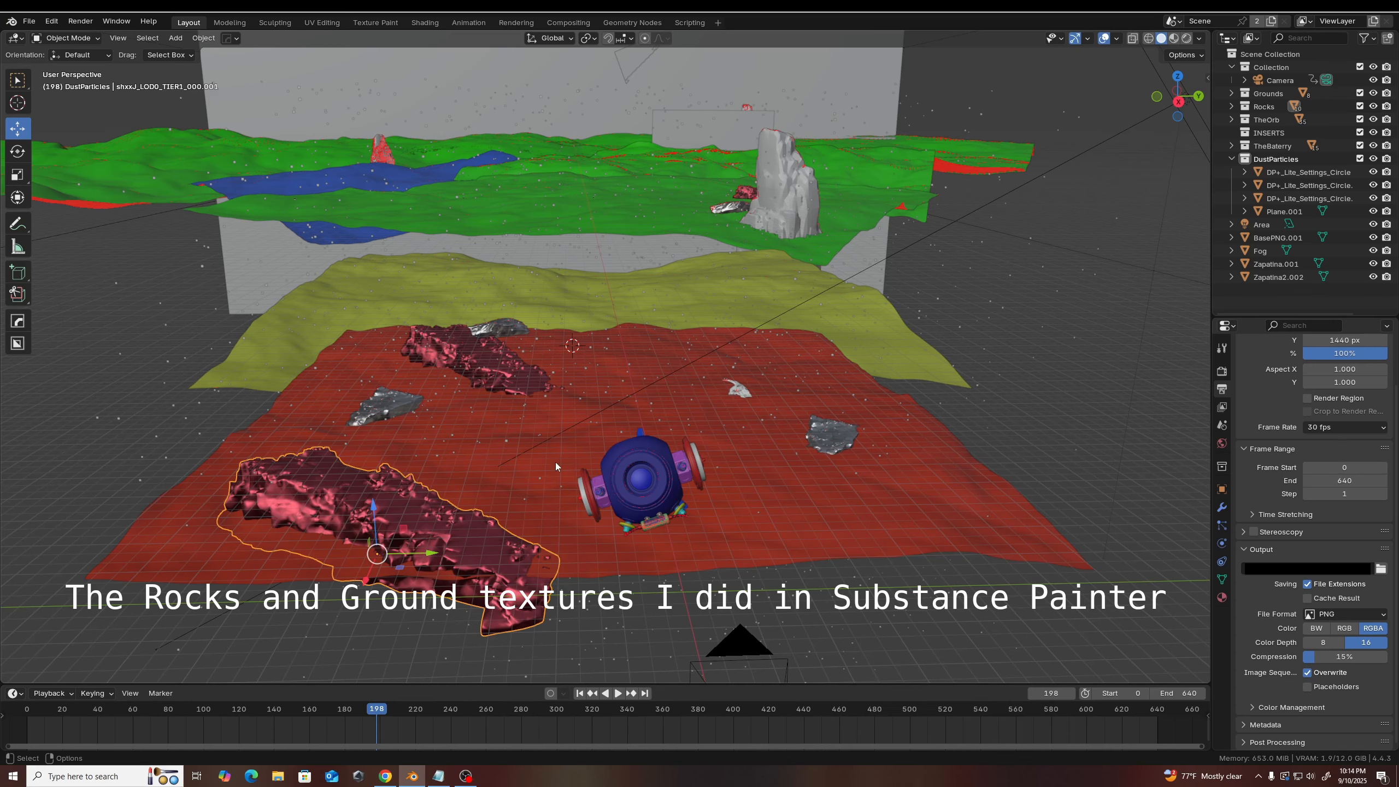
scroll(424, 523, "up", 3)
middle_click_drag(446, 544, 496, 424, "shift")
scroll(461, 395, "up", 2)
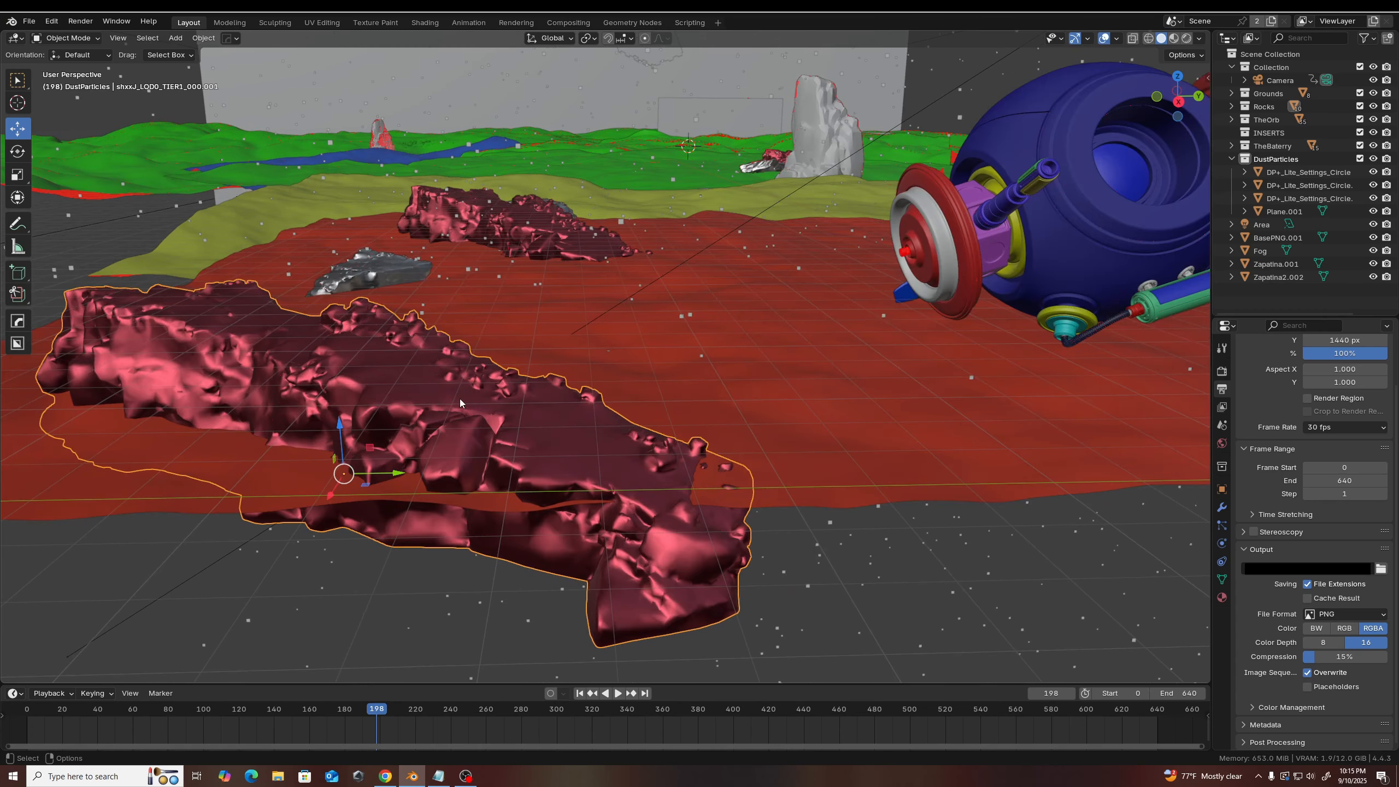
scroll(542, 411, "down", 4)
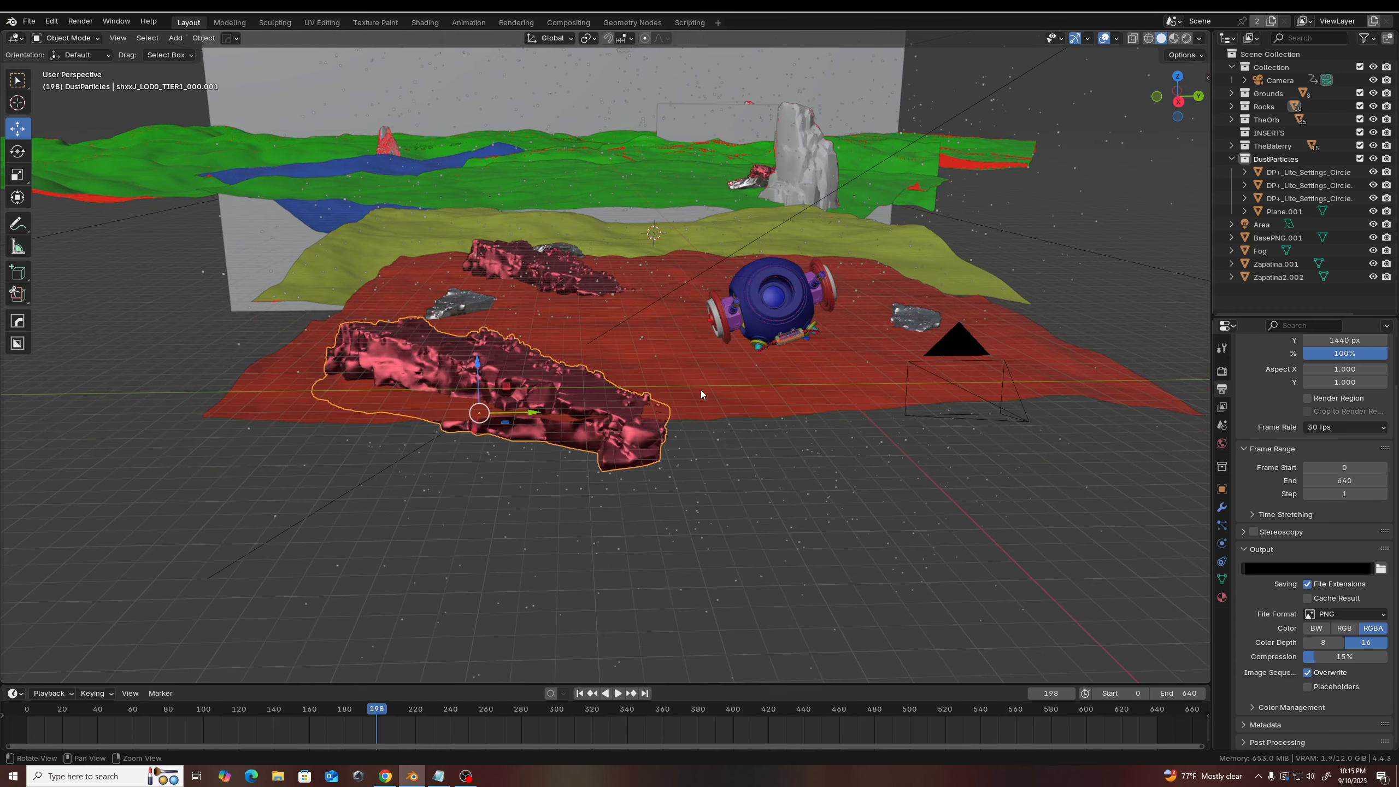
middle_click_drag(701, 389, 588, 440, "shift")
- Select the tall grey rock standing on the green background ground
left_click(457, 299)
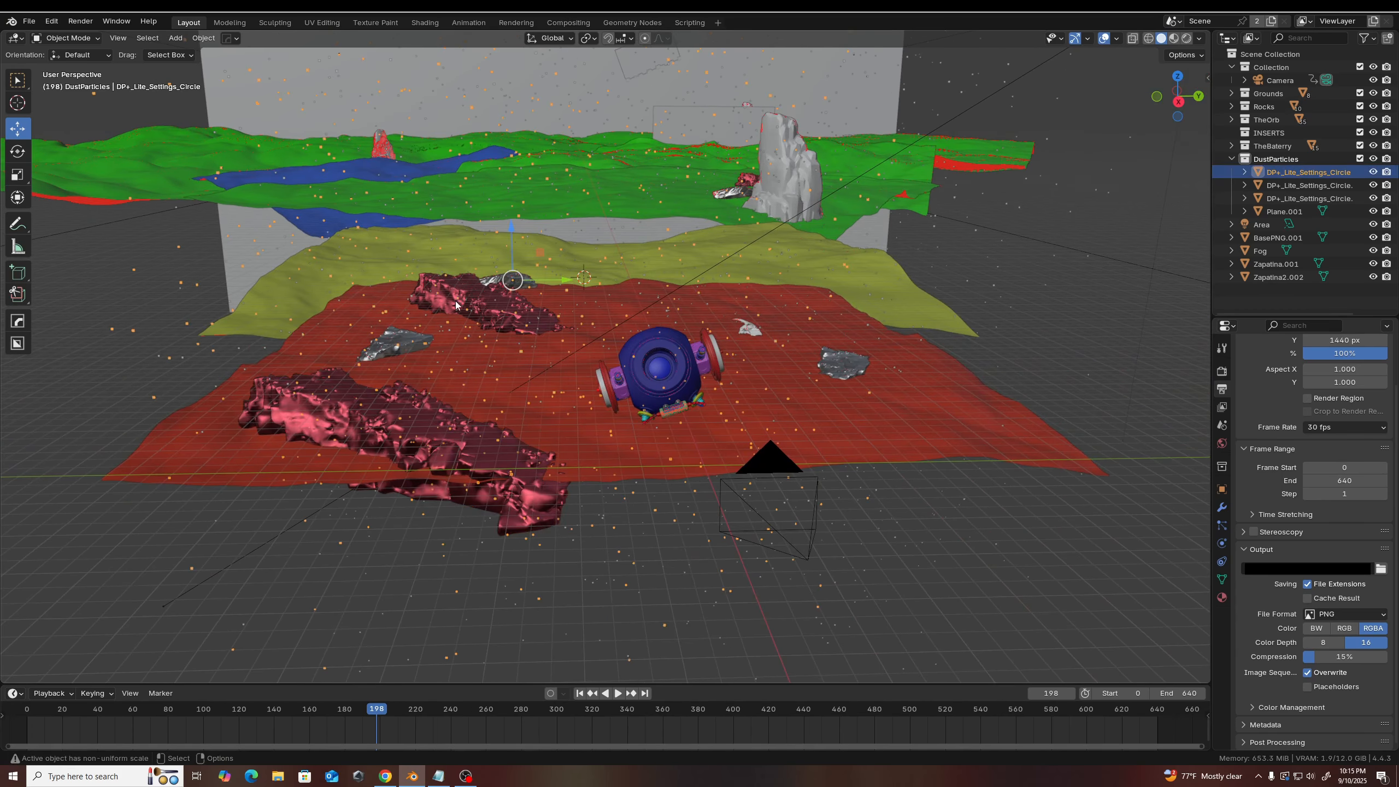
left_click(476, 304)
left_click(486, 305)
left_click(764, 175)
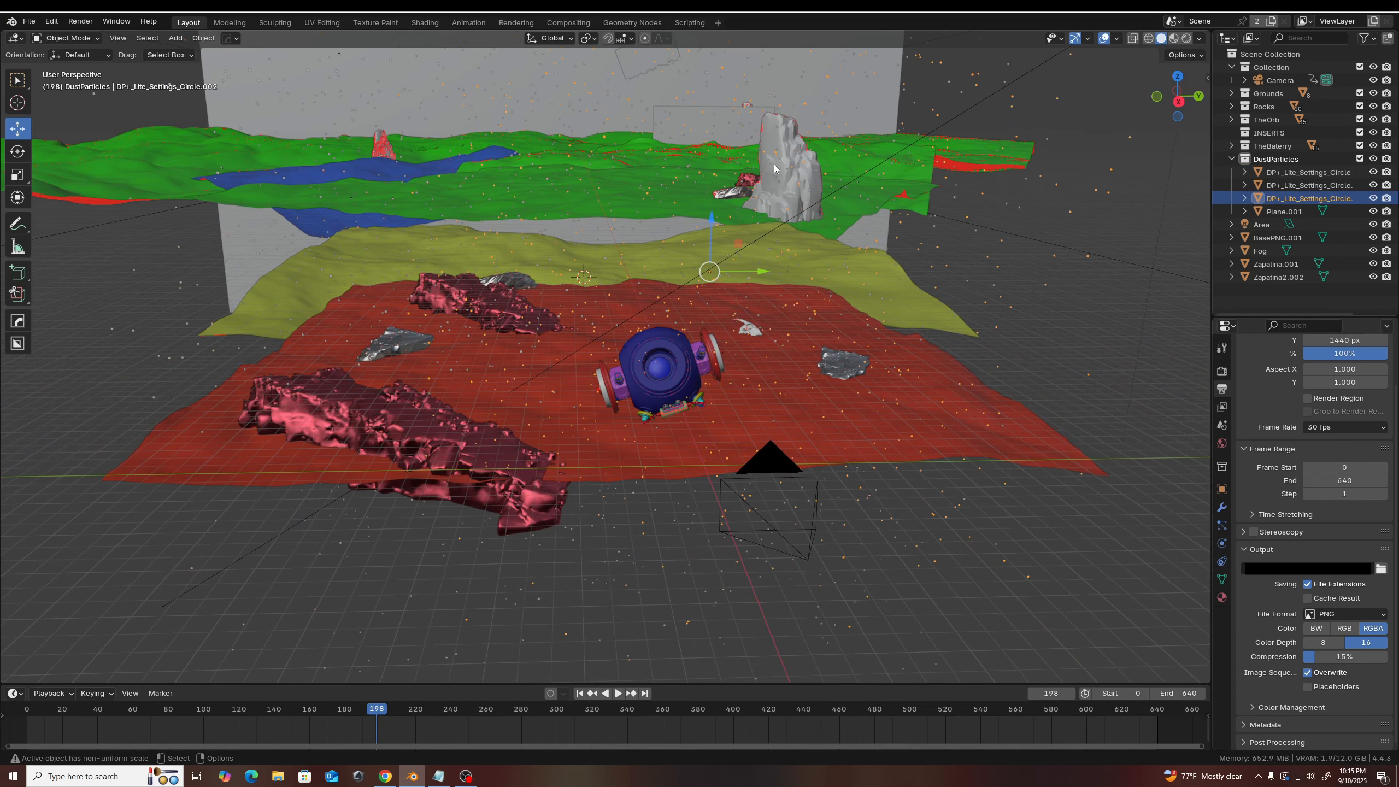
left_click(773, 164)
scroll(632, 380, "up", 5)
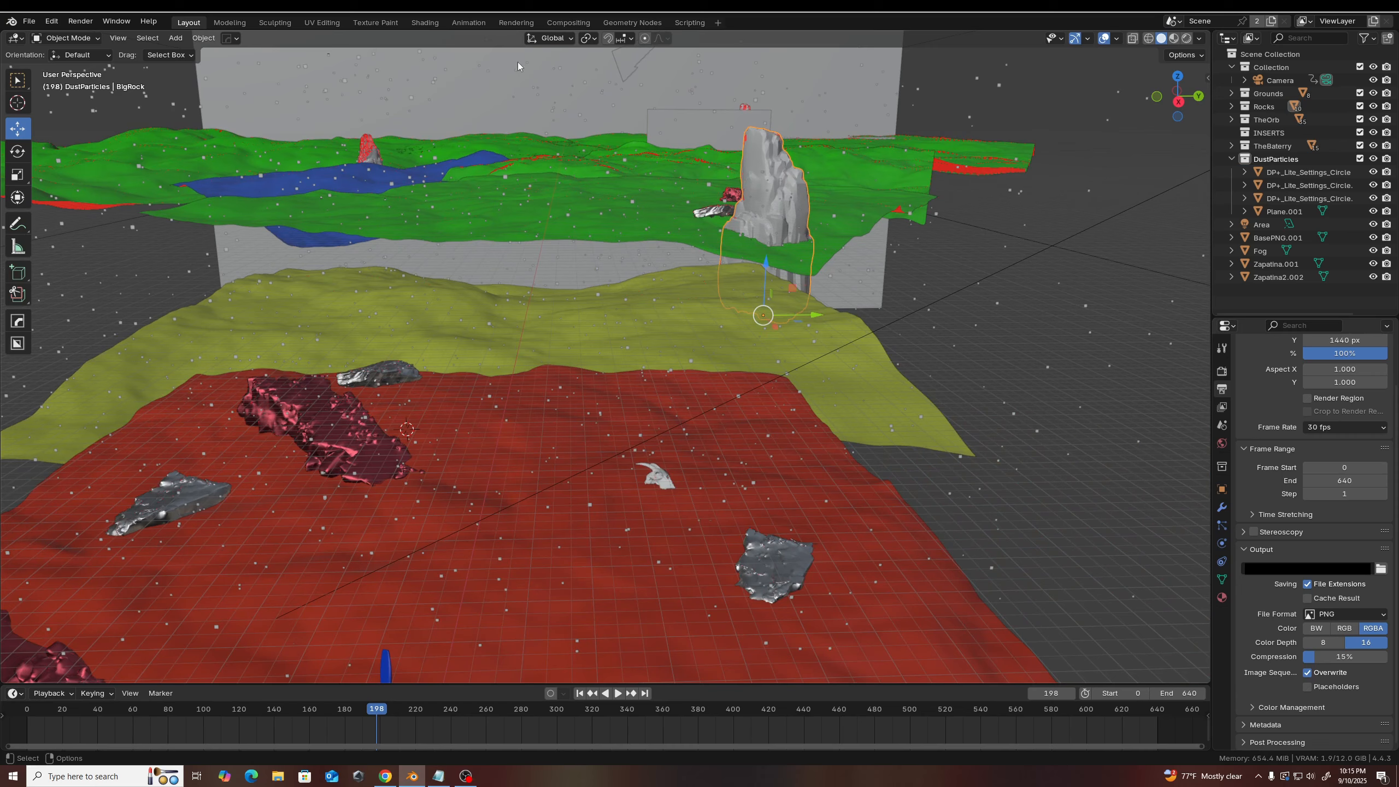
- Show the scene through the camera in Rendered shading and move the timeline to frame 221
scroll(706, 389, "down", 5)
middle_click_drag(455, 464, 599, 446)
key("KP_0")
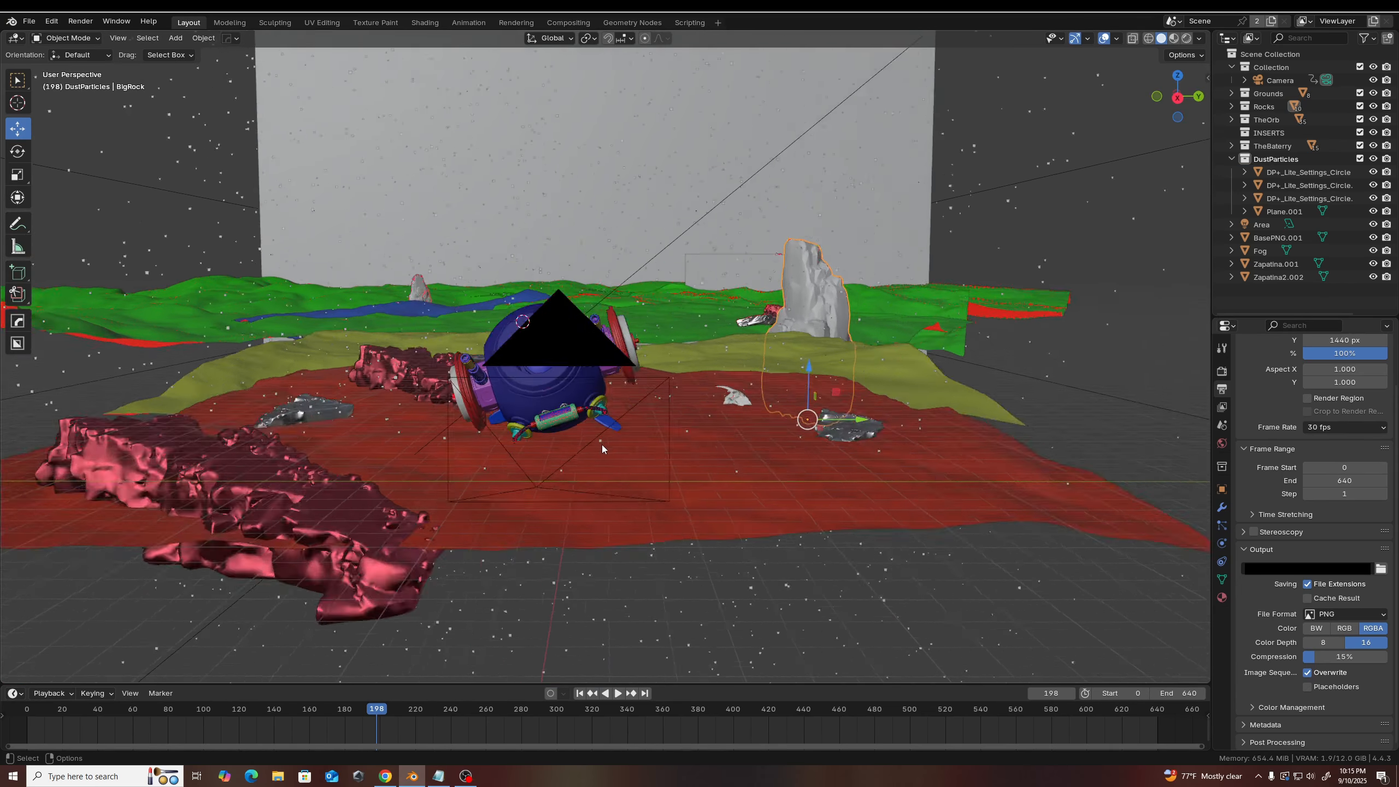
scroll(659, 469, "up", 4)
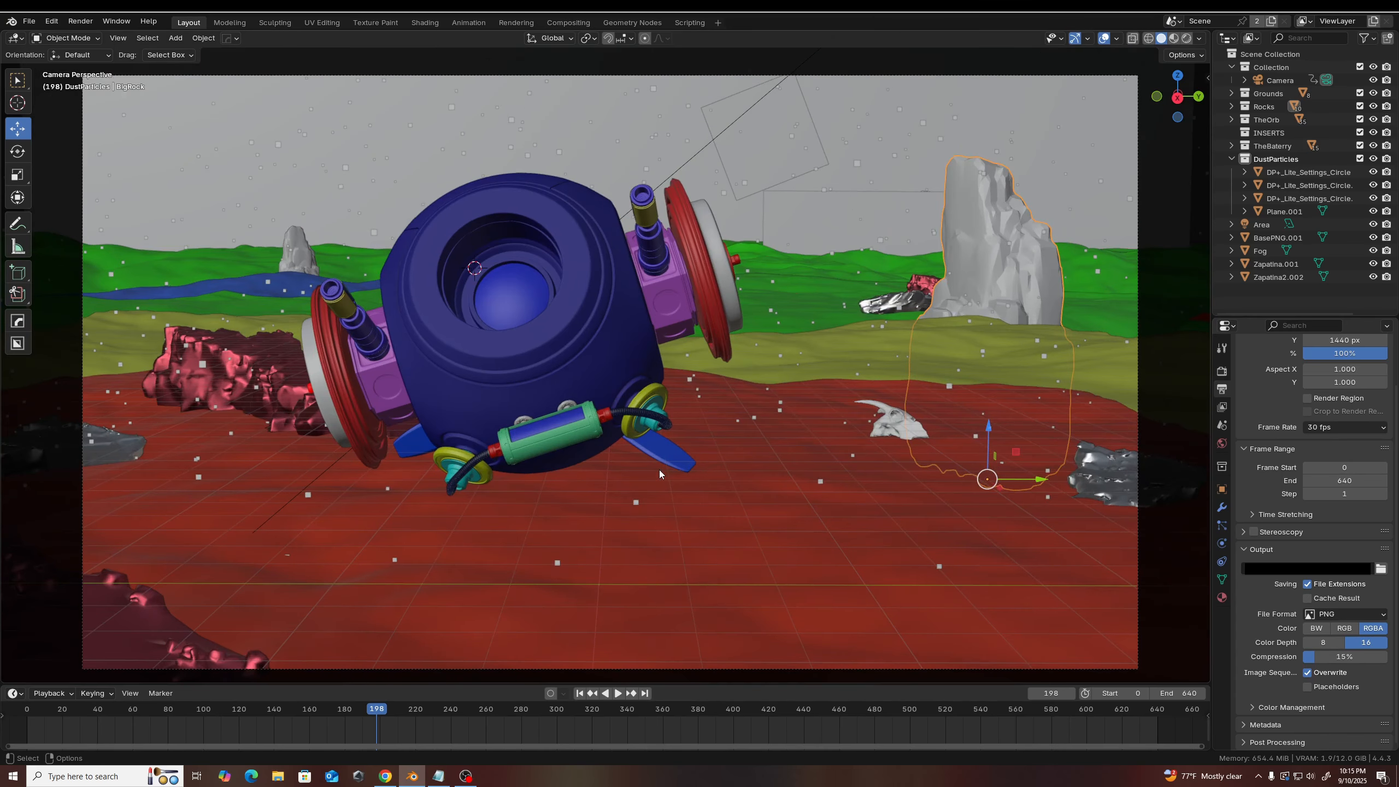
scroll(659, 470, "down", 2)
left_click(1186, 38)
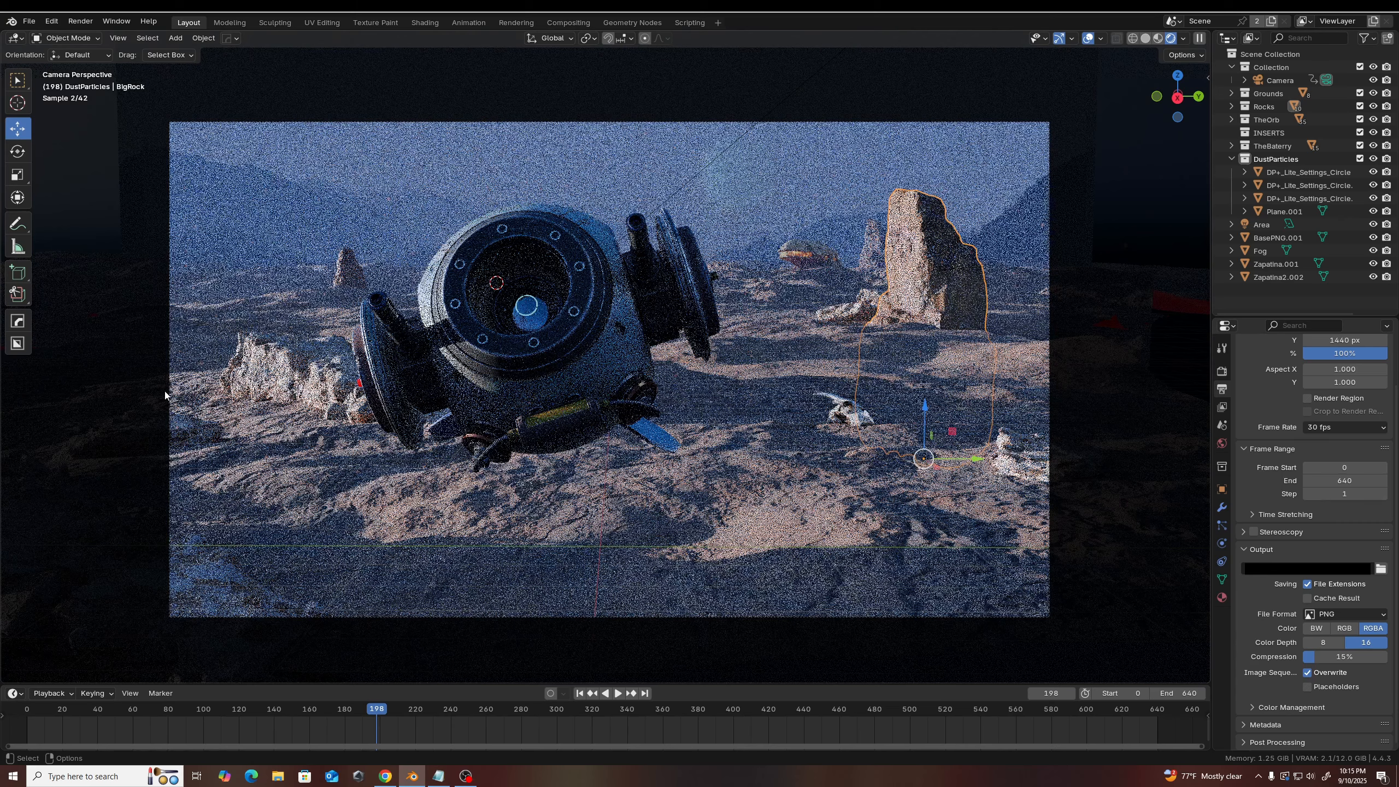
left_click_drag(375, 708, 417, 720)
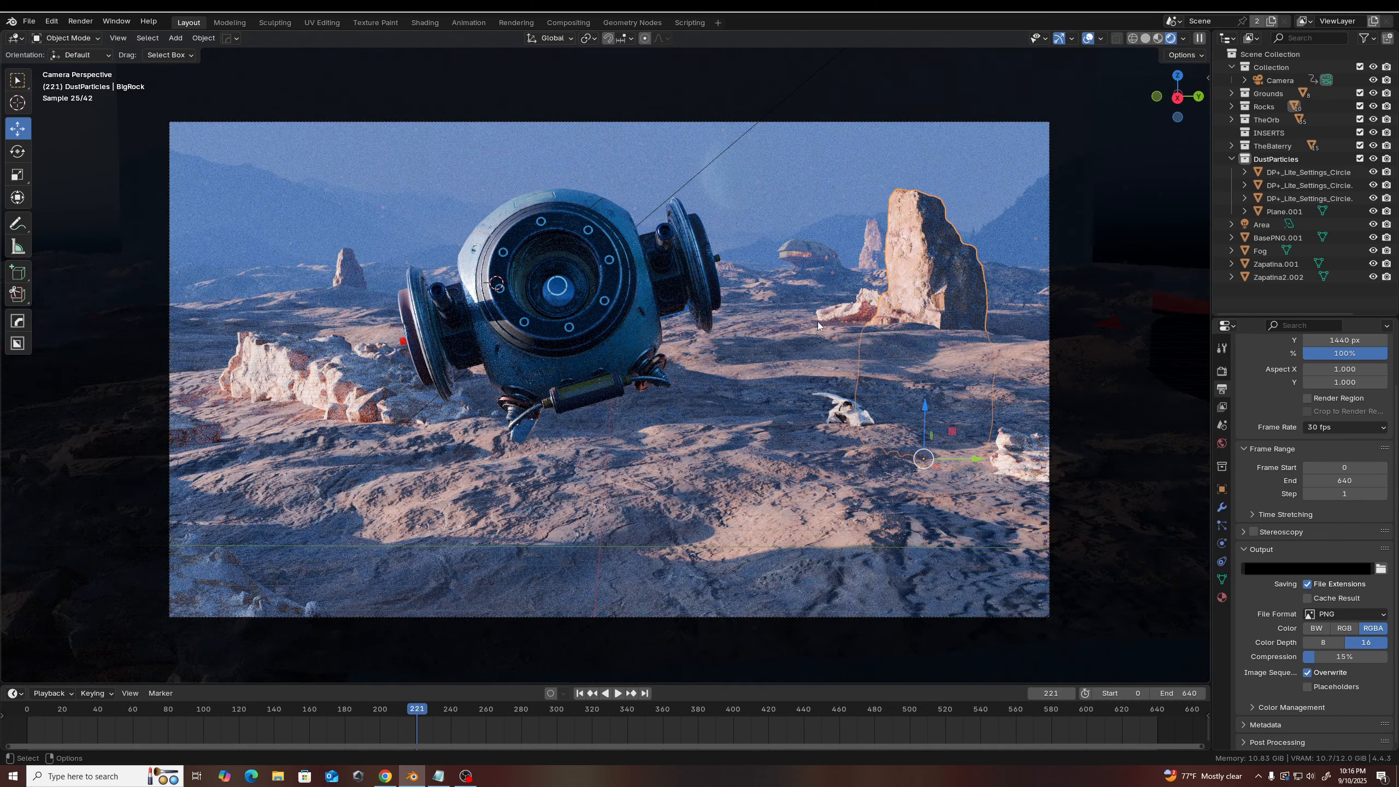
- Select the distant base building's image plane and leave the camera view to see the whole rendered scene
left_click(809, 250)
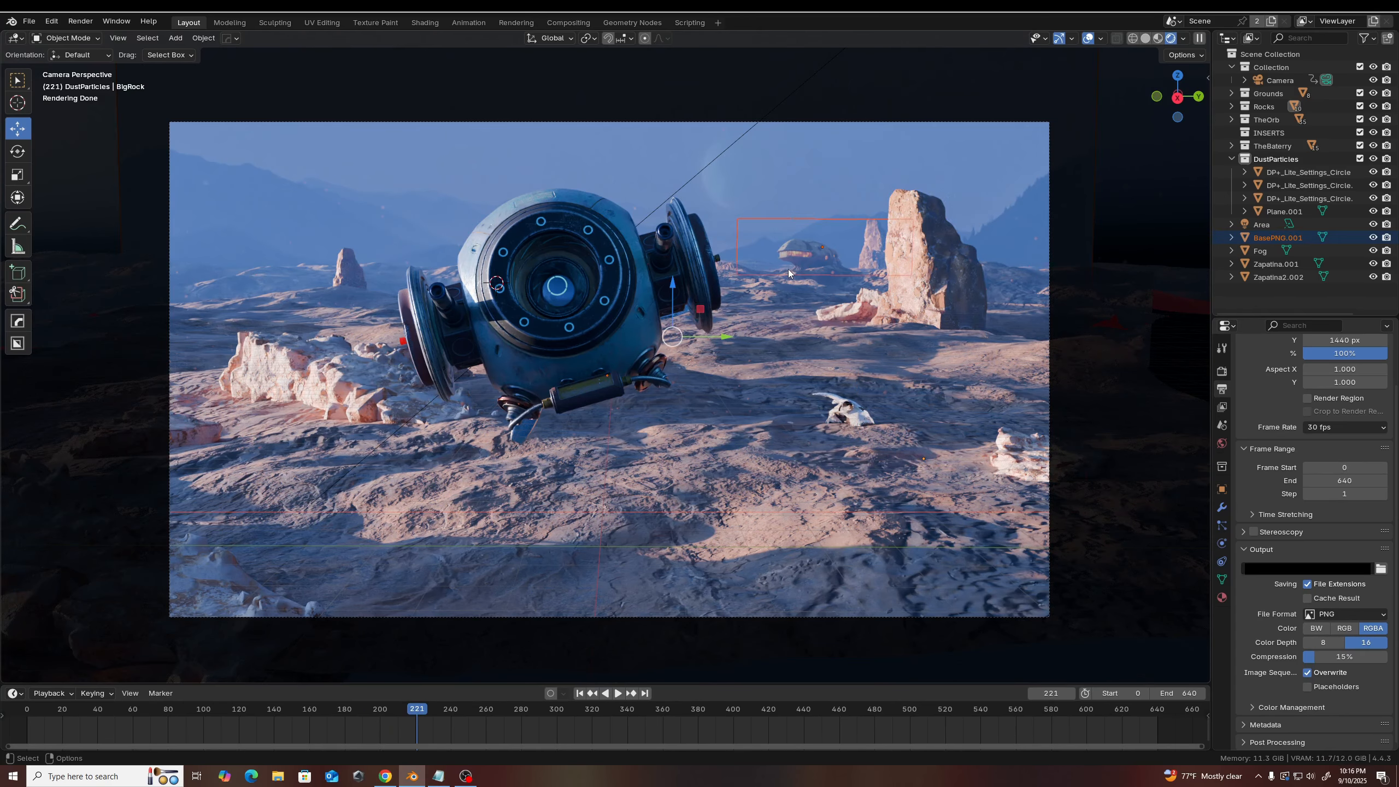
key("KP_0")
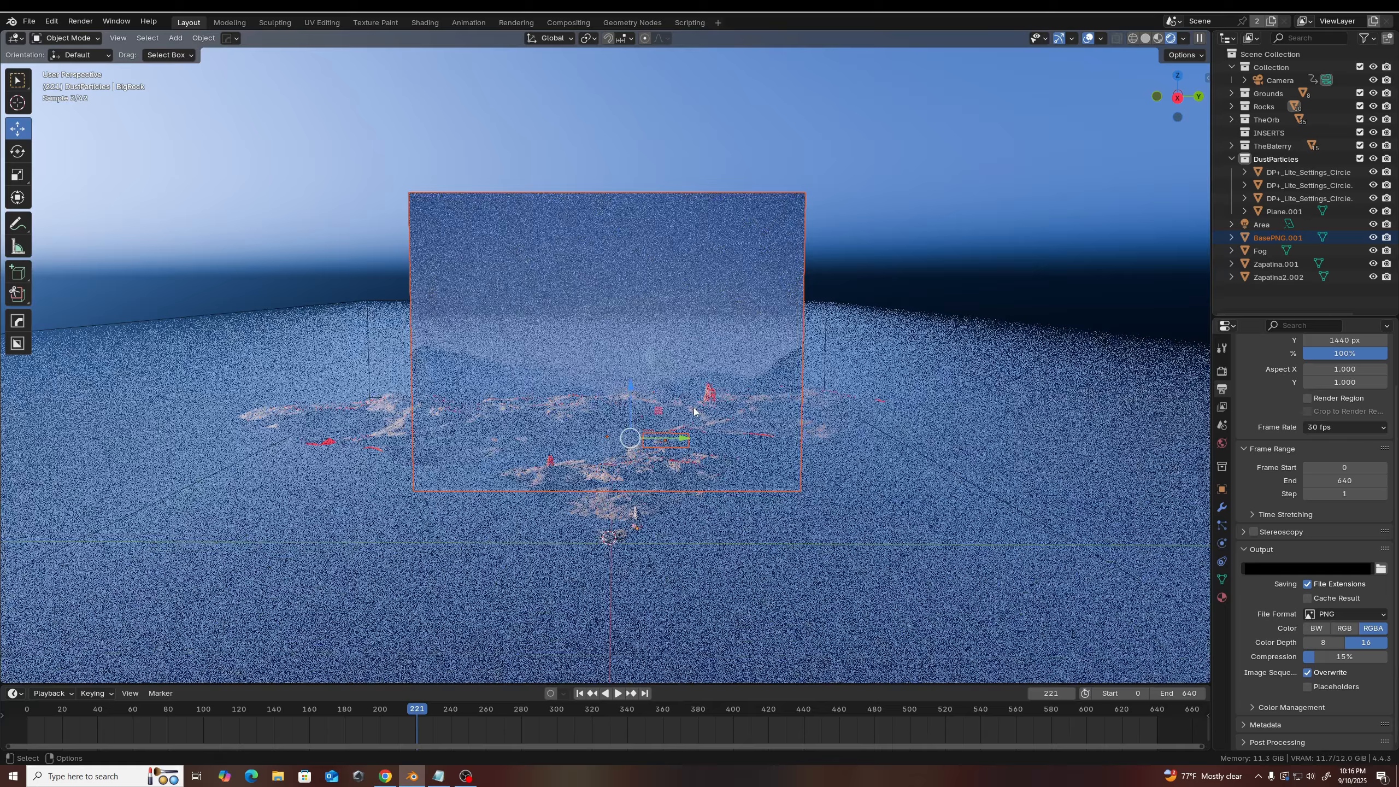
middle_click_drag(737, 424, 648, 474)
- Try to select the small base building among the distant grounds in the rendered view
left_click(644, 463)
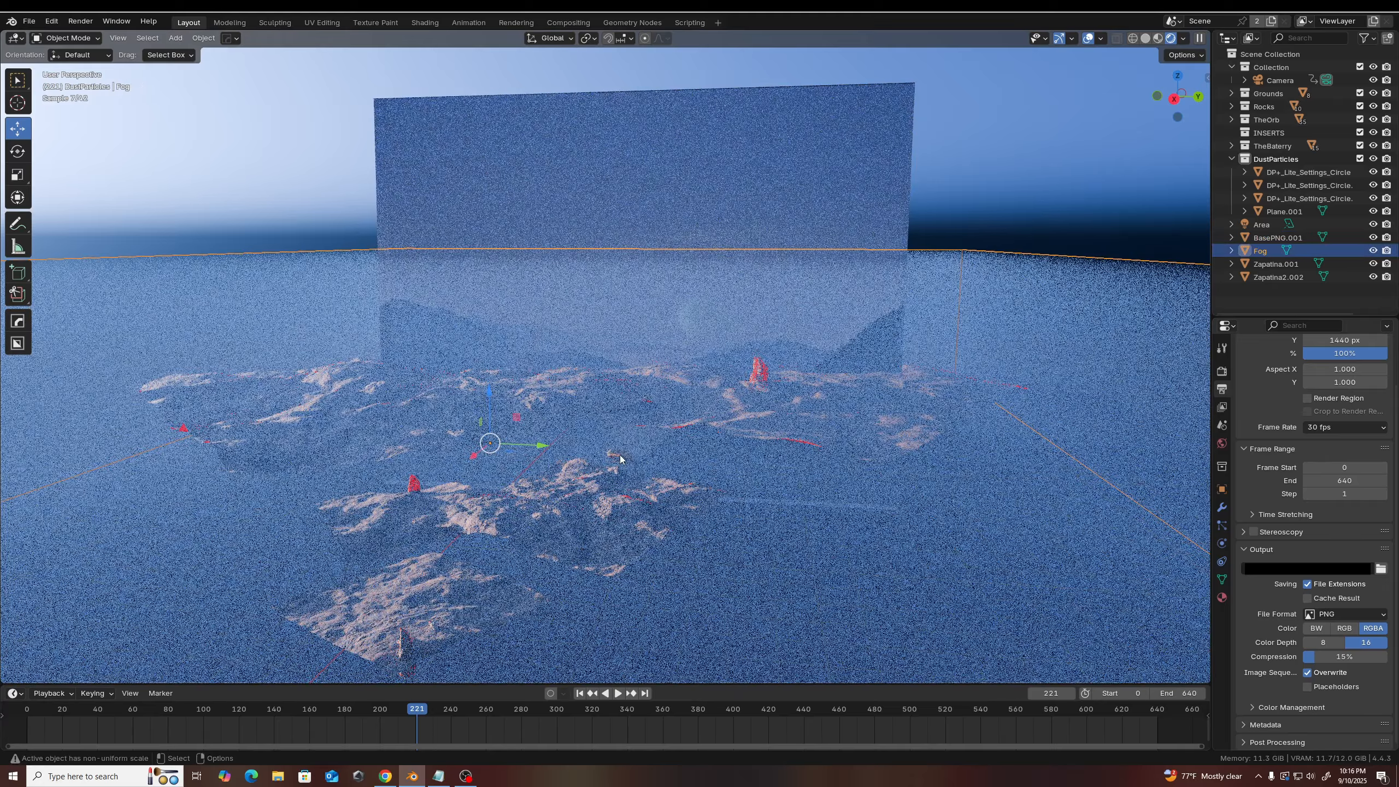
left_click_drag(639, 449, 613, 476)
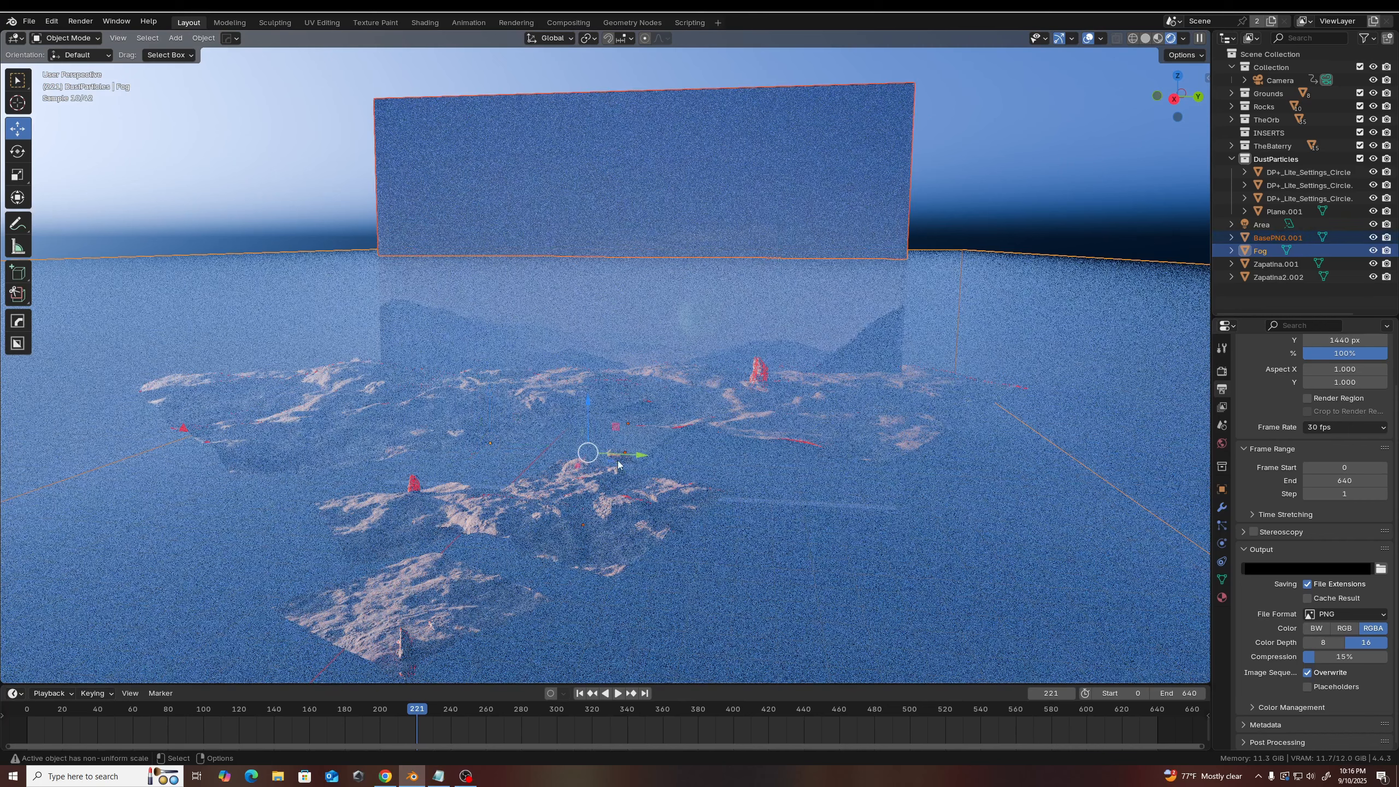
scroll(595, 484, "up", 1)
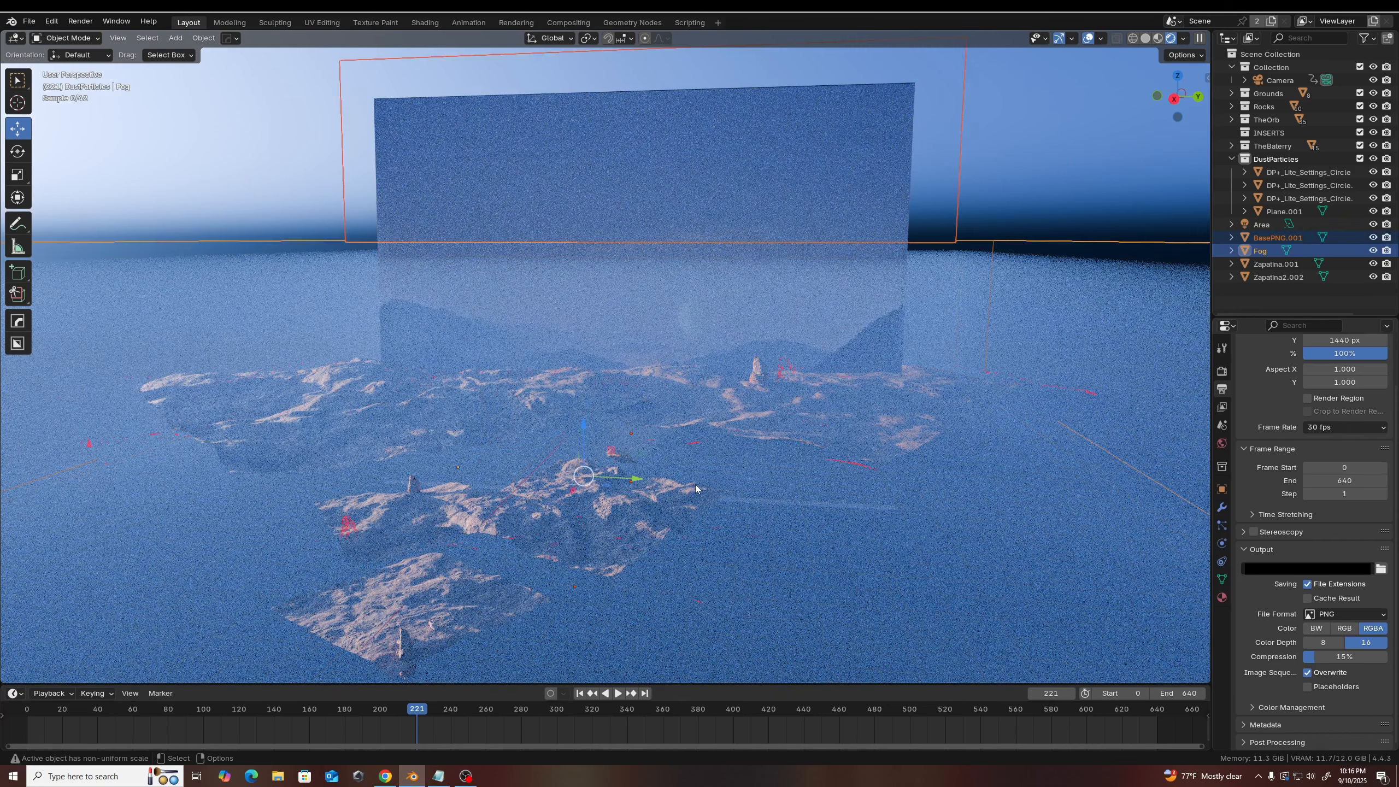
key("alt+a")
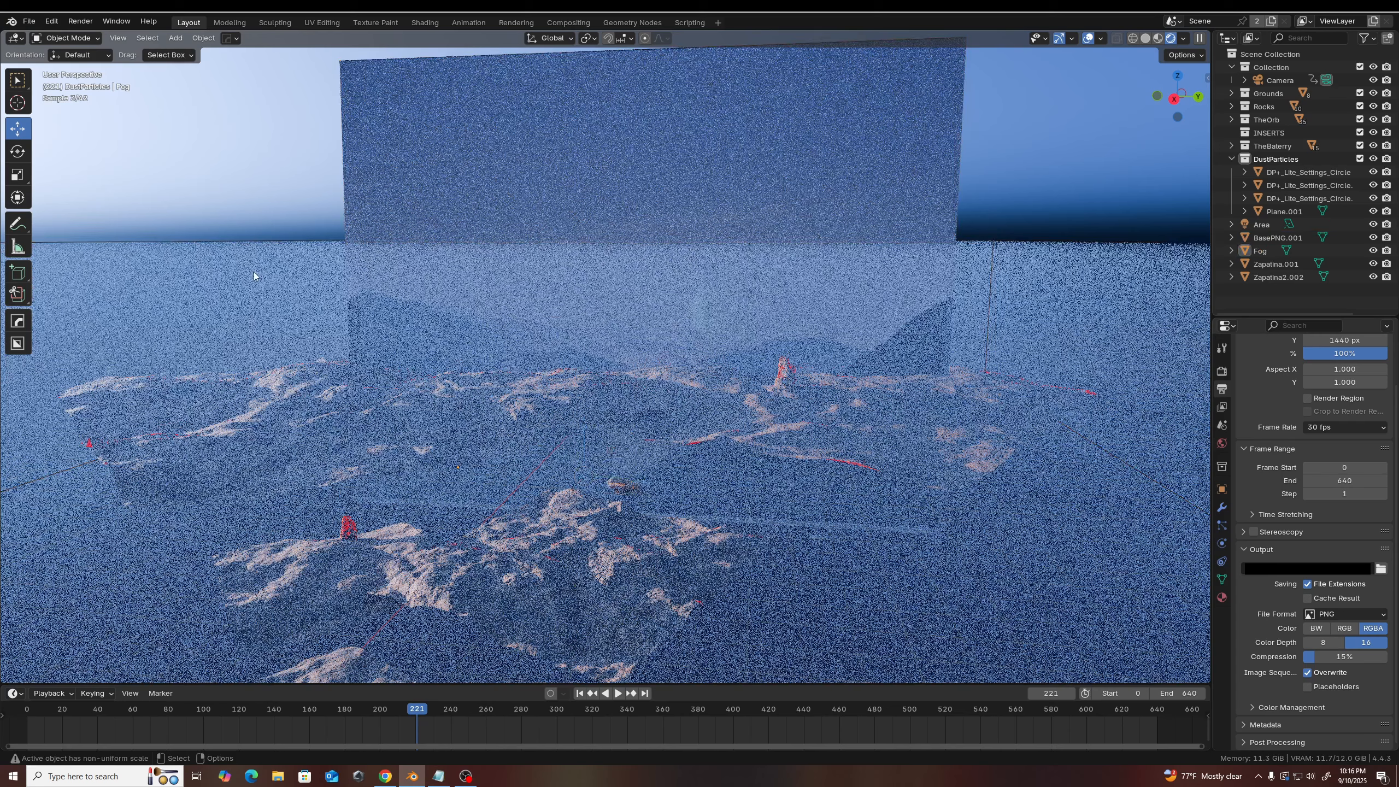
left_click(618, 487)
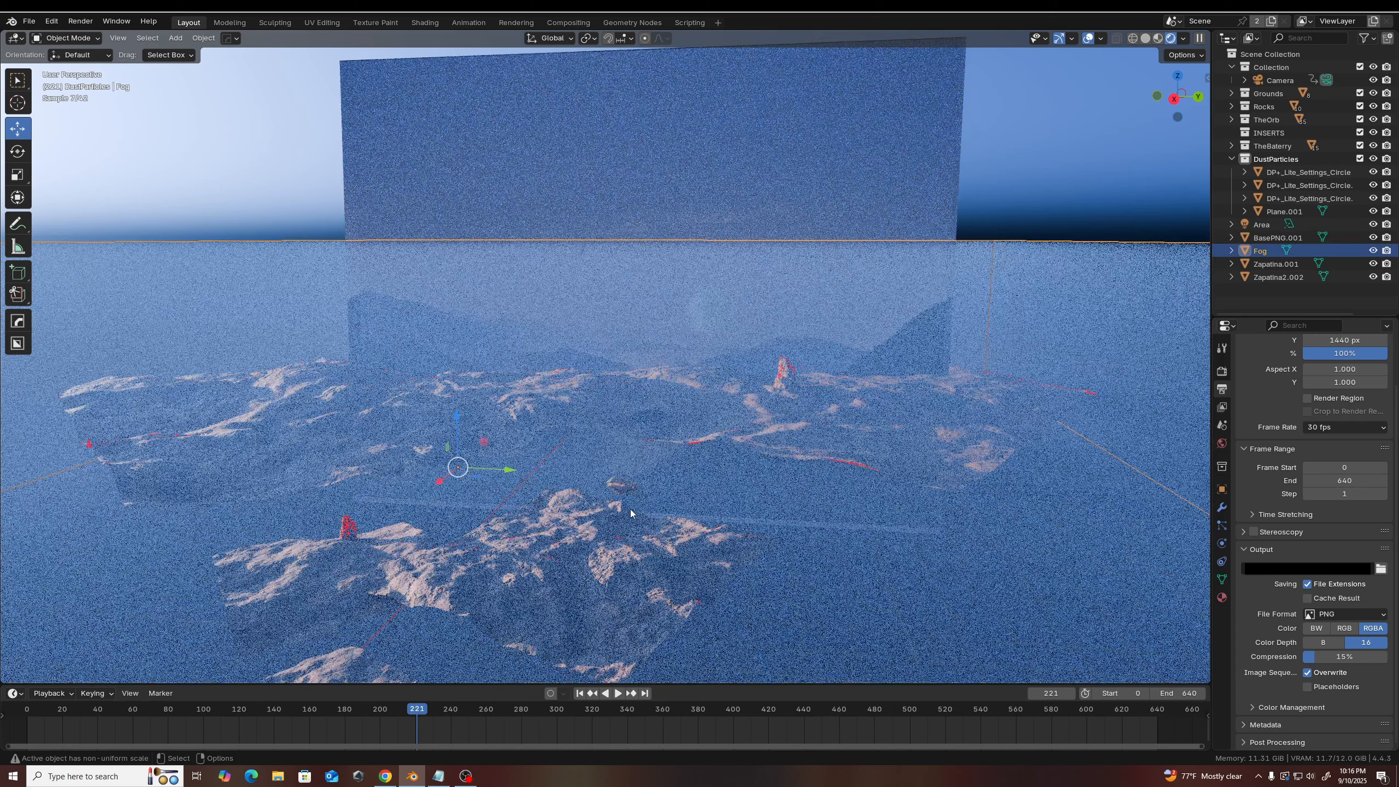
scroll(628, 518, "up", 3)
scroll(629, 524, "down", 3)
scroll(614, 465, "up", 3)
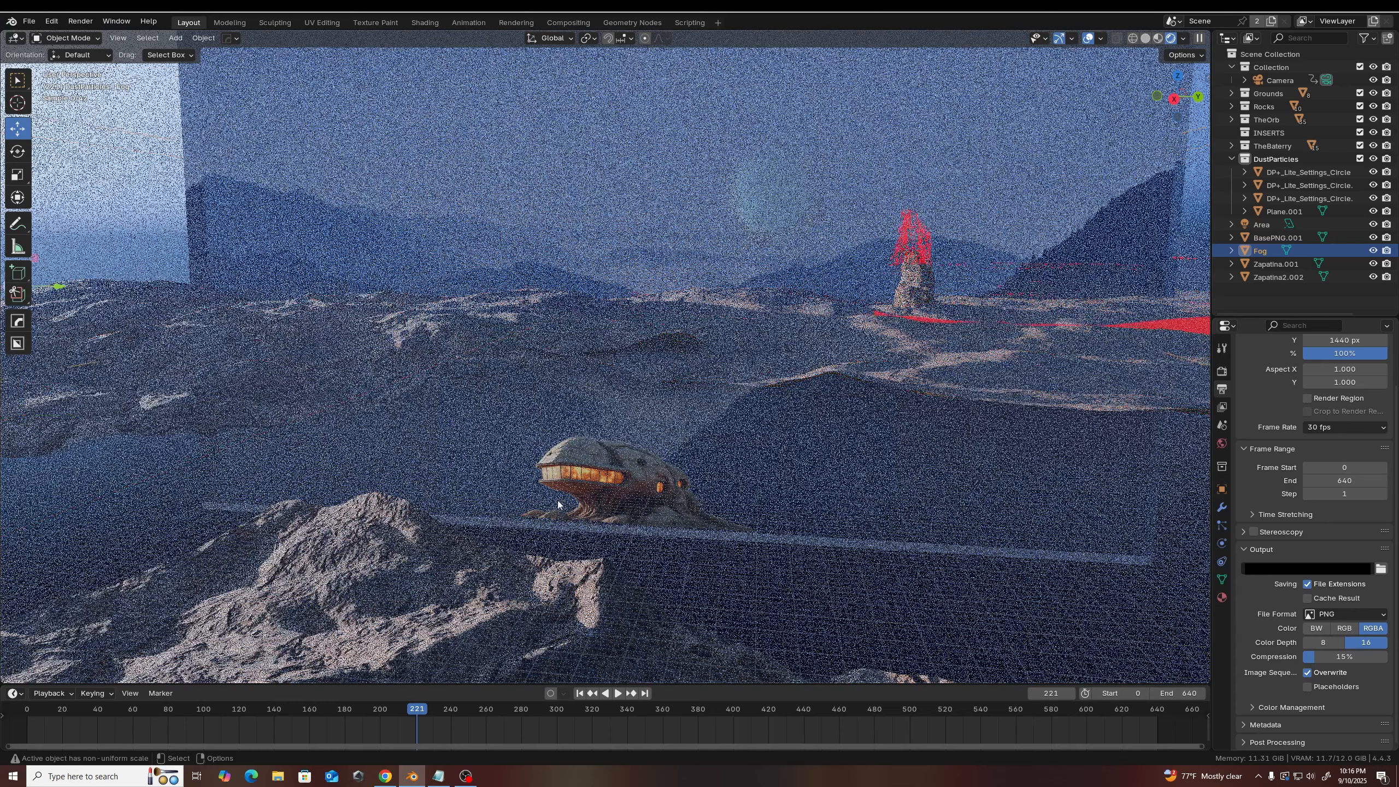
scroll(575, 522, "up", 3)
scroll(575, 518, "down", 3)
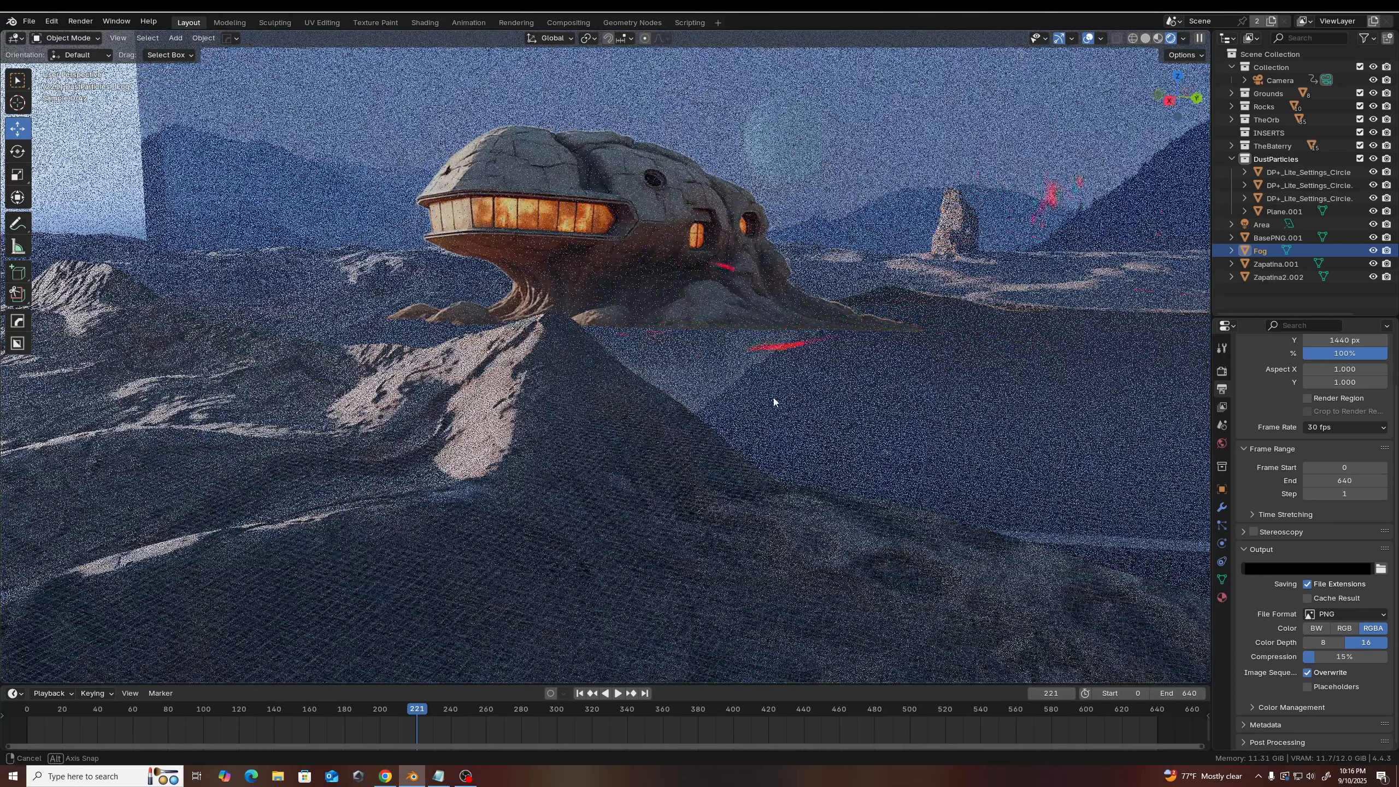
scroll(765, 391, "up", 3)
scroll(623, 422, "down", 2)
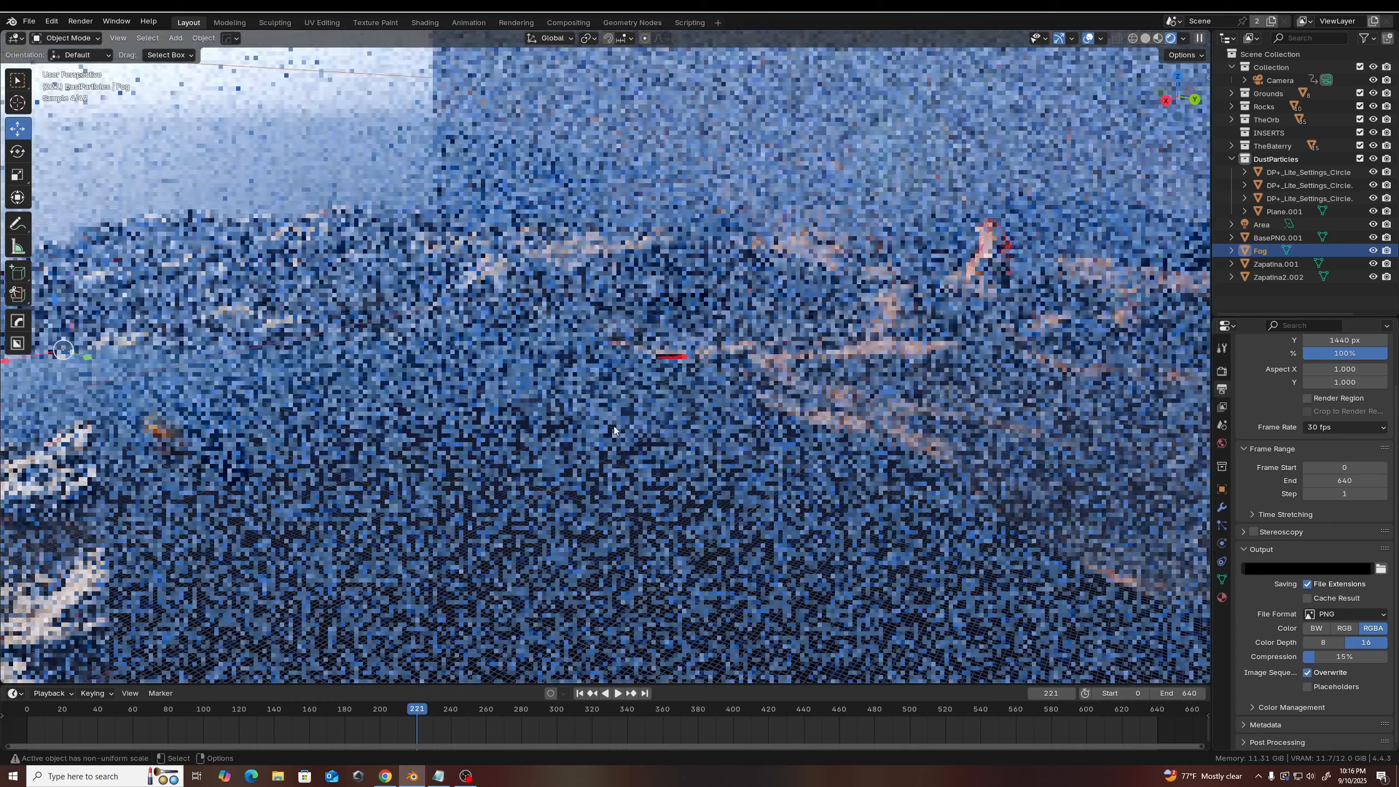
- Select the BasePNG.001 image plane and centre the view on it
left_click(187, 448)
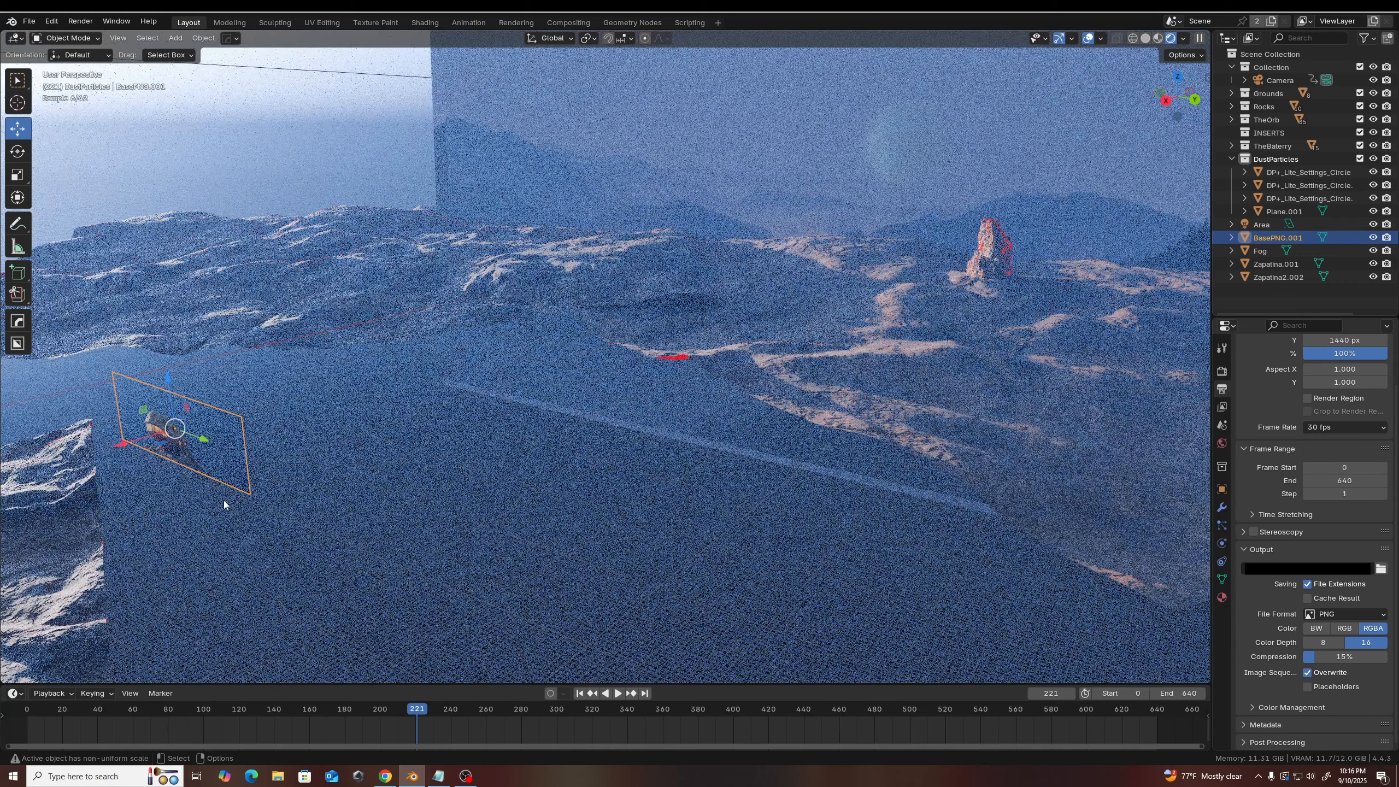
key("KP_Decimal")
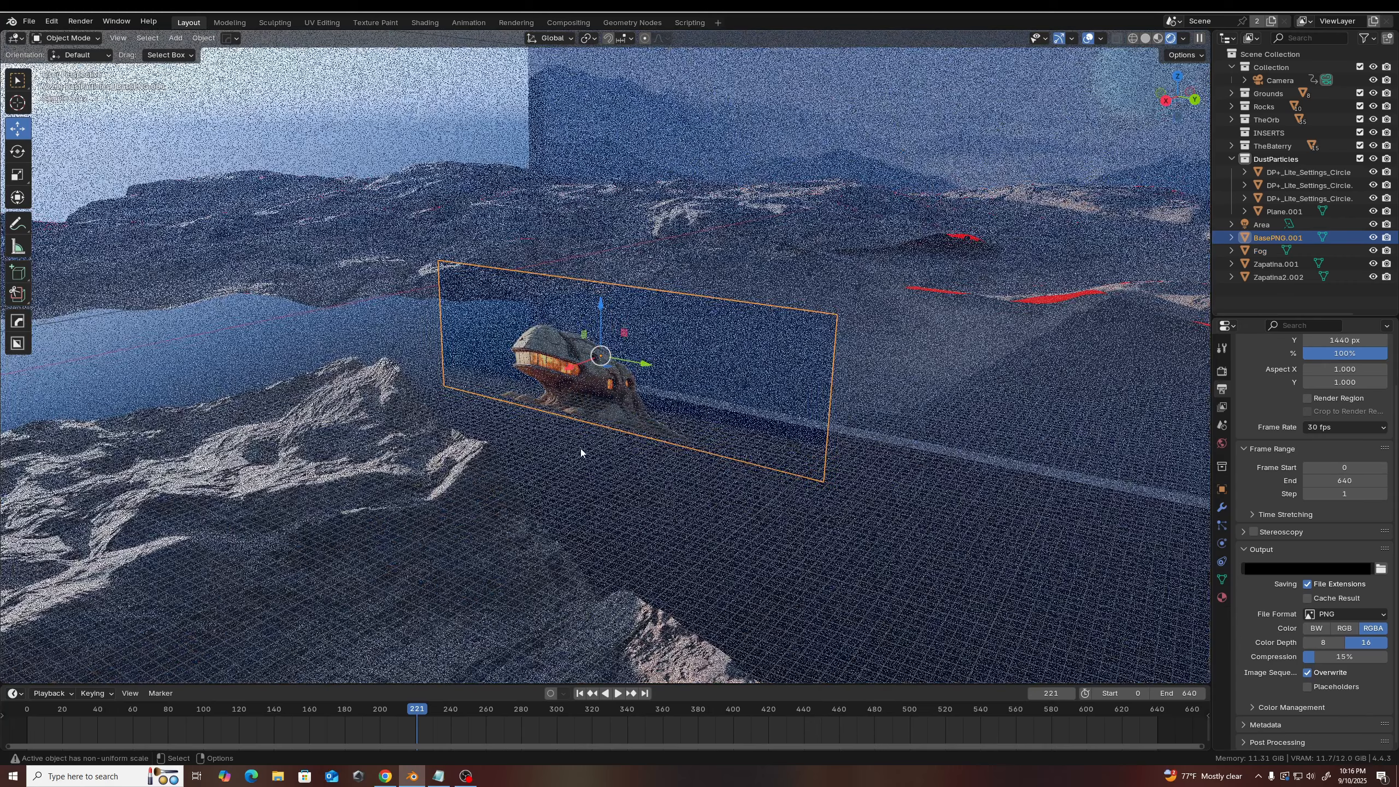
middle_click_drag(580, 447, 618, 427)
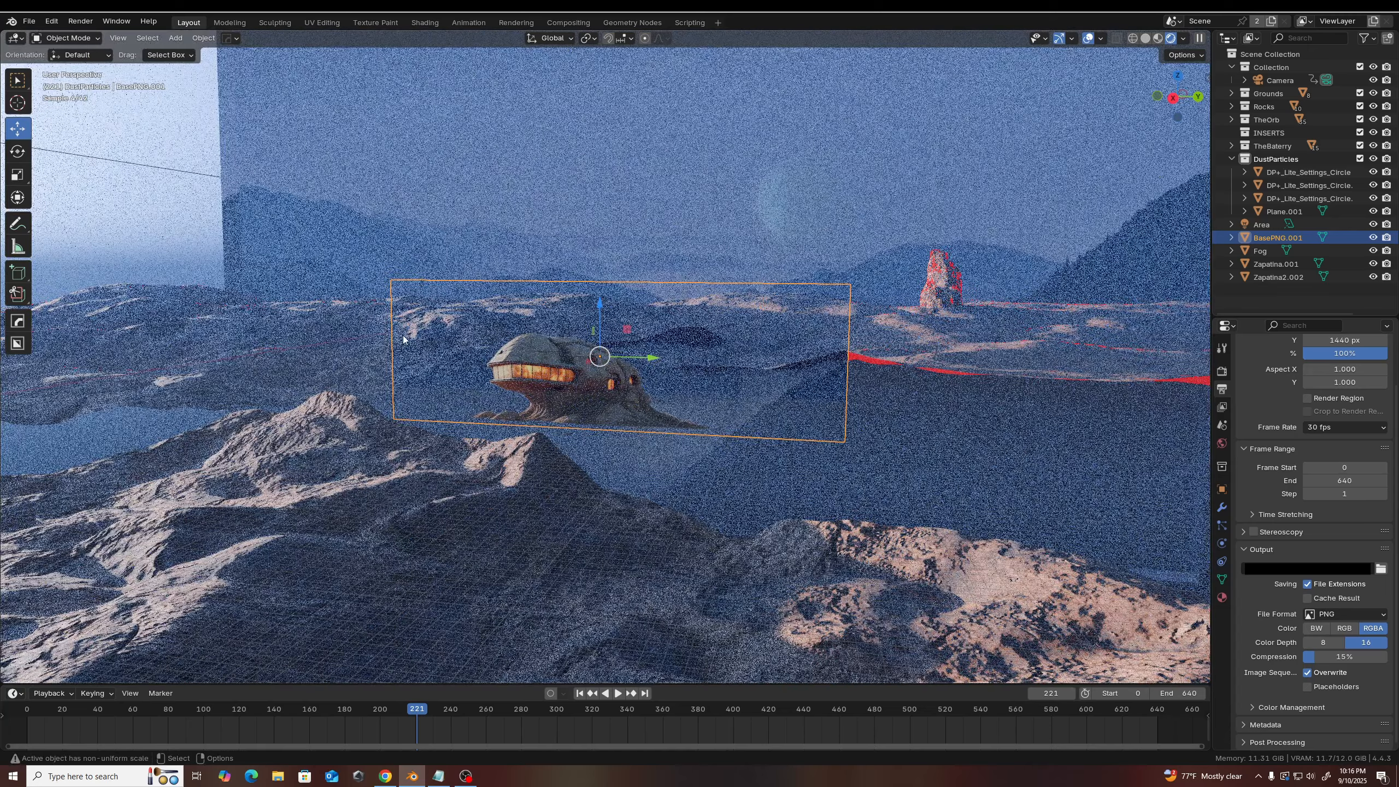
- Examine the flat base building image plane from the front and both sides to see how it sits in the landscape
scroll(551, 432, "up", 3)
scroll(500, 486, "up", 2)
middle_click_drag(471, 486, 500, 472)
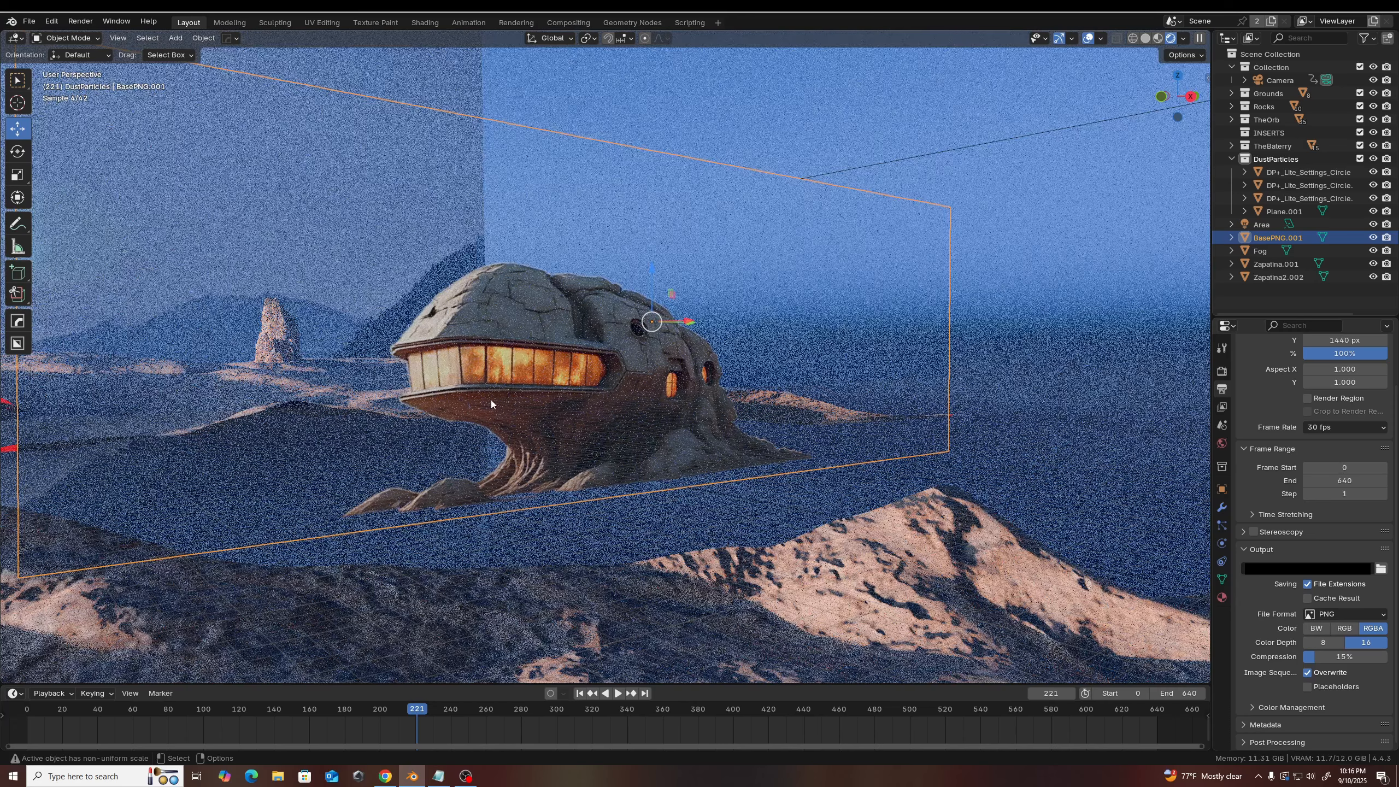
middle_click_drag(446, 363, 636, 415)
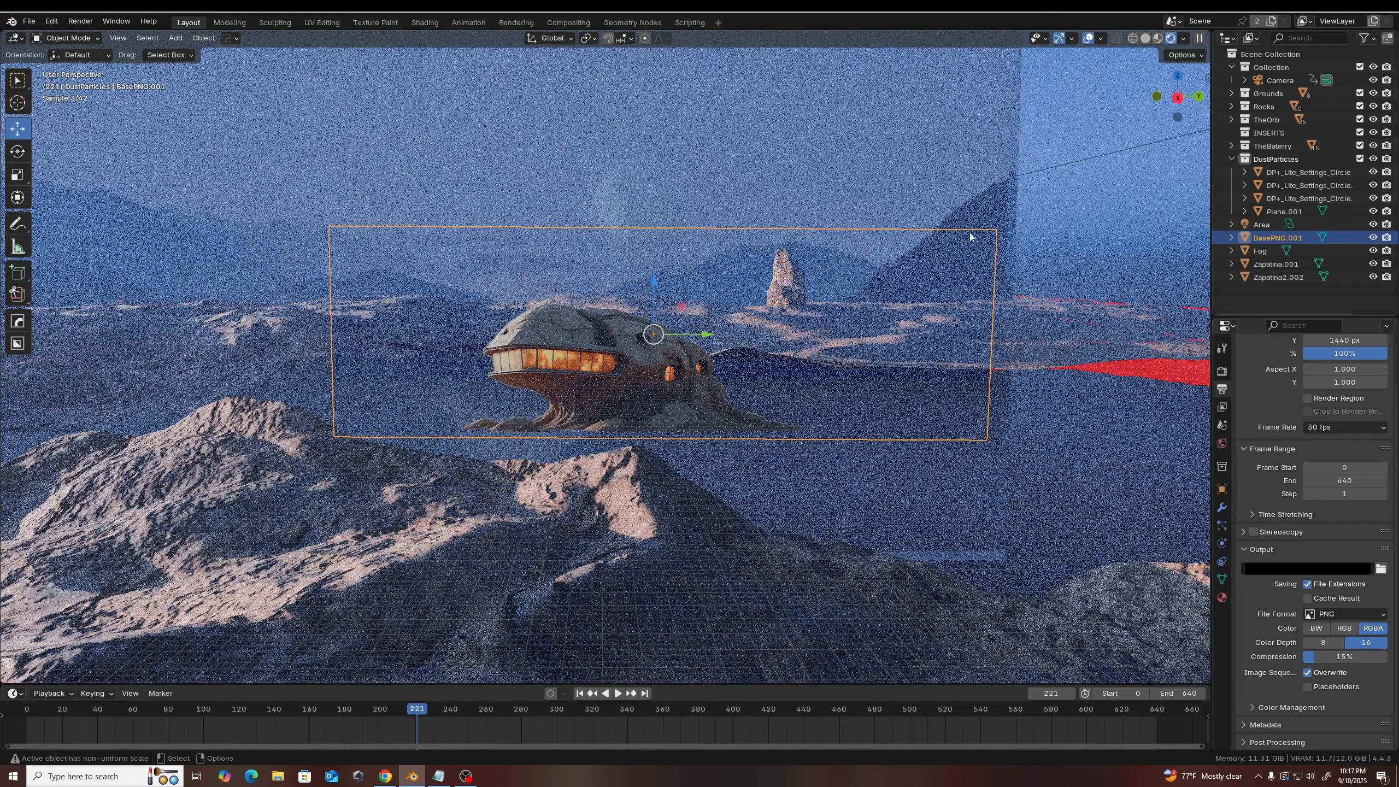
scroll(661, 402, "up", 2)
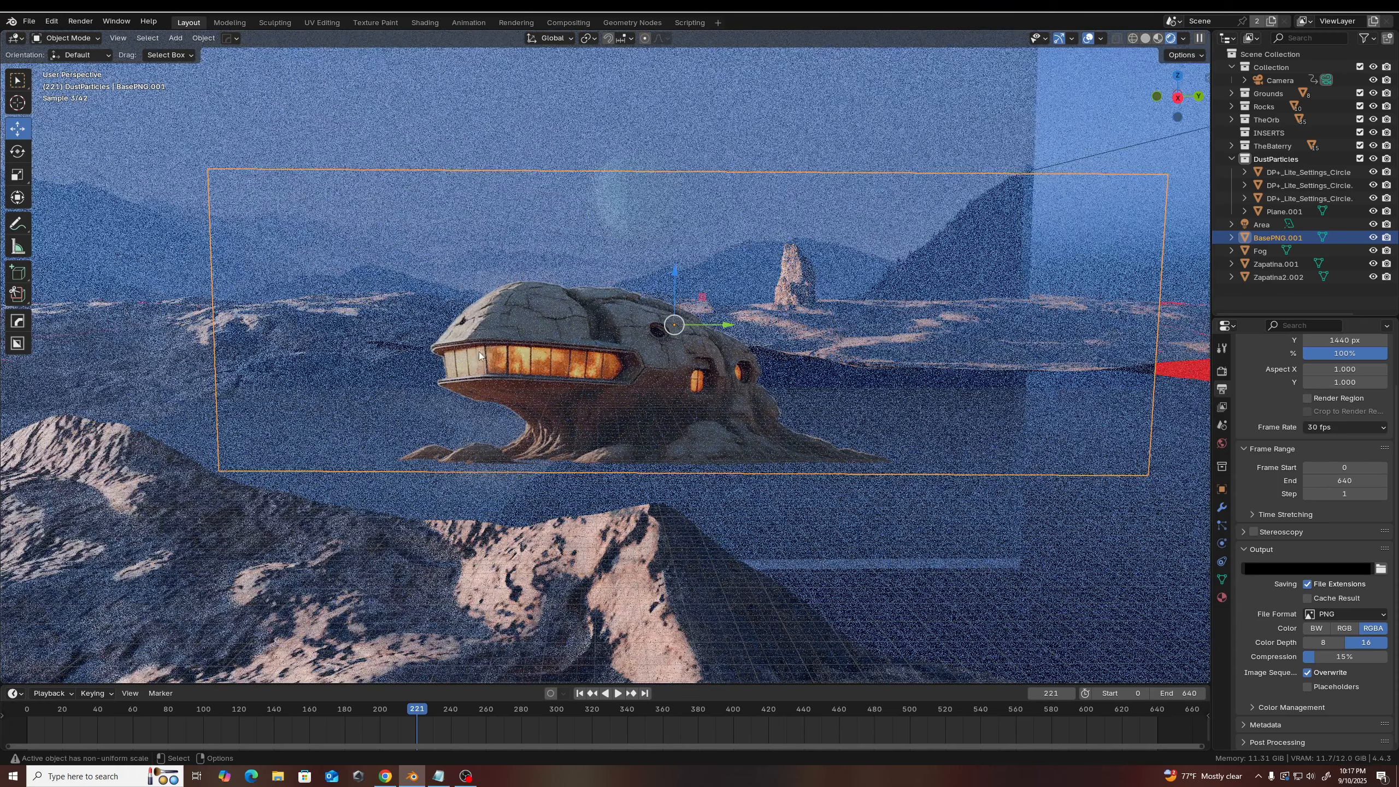
middle_click_drag(428, 427, 492, 359)
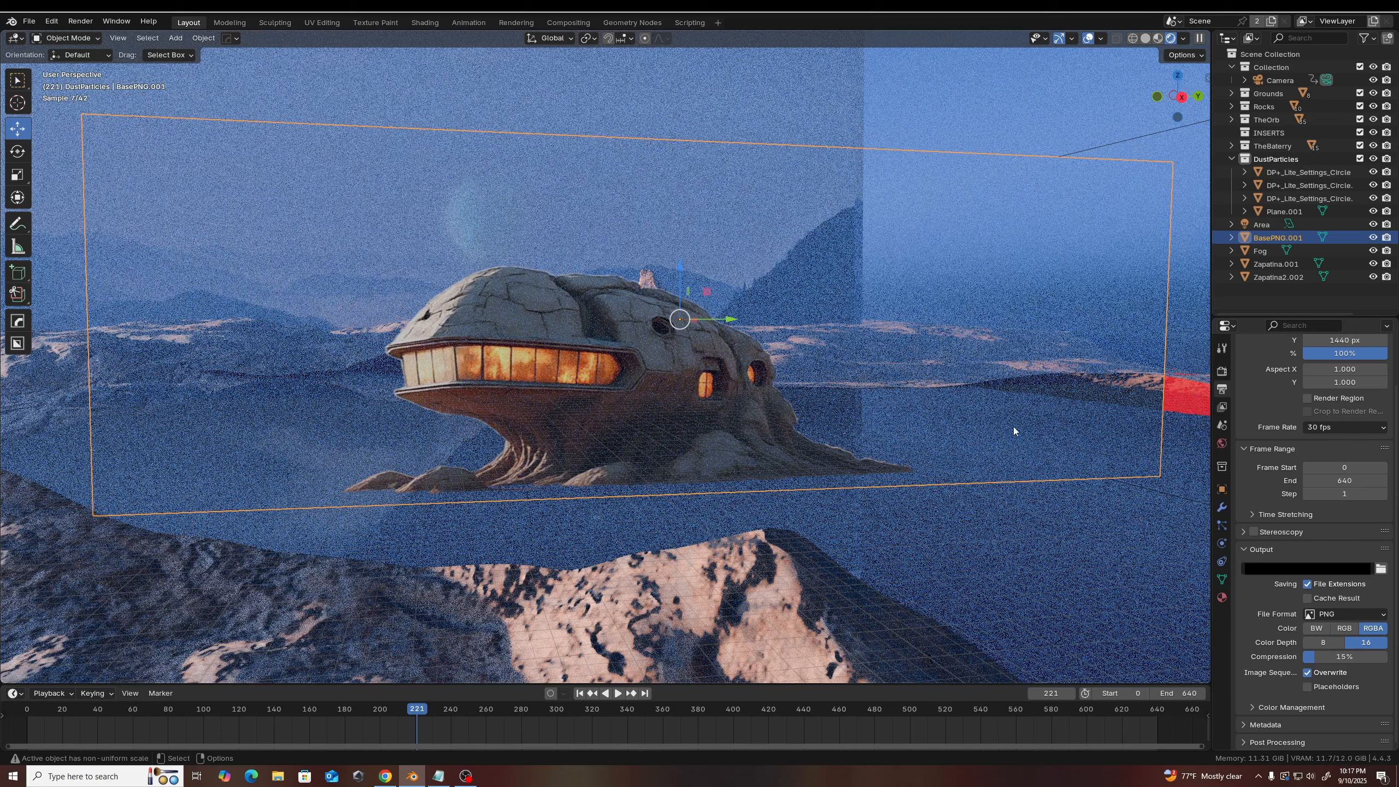
middle_click_drag(1015, 432, 541, 499)
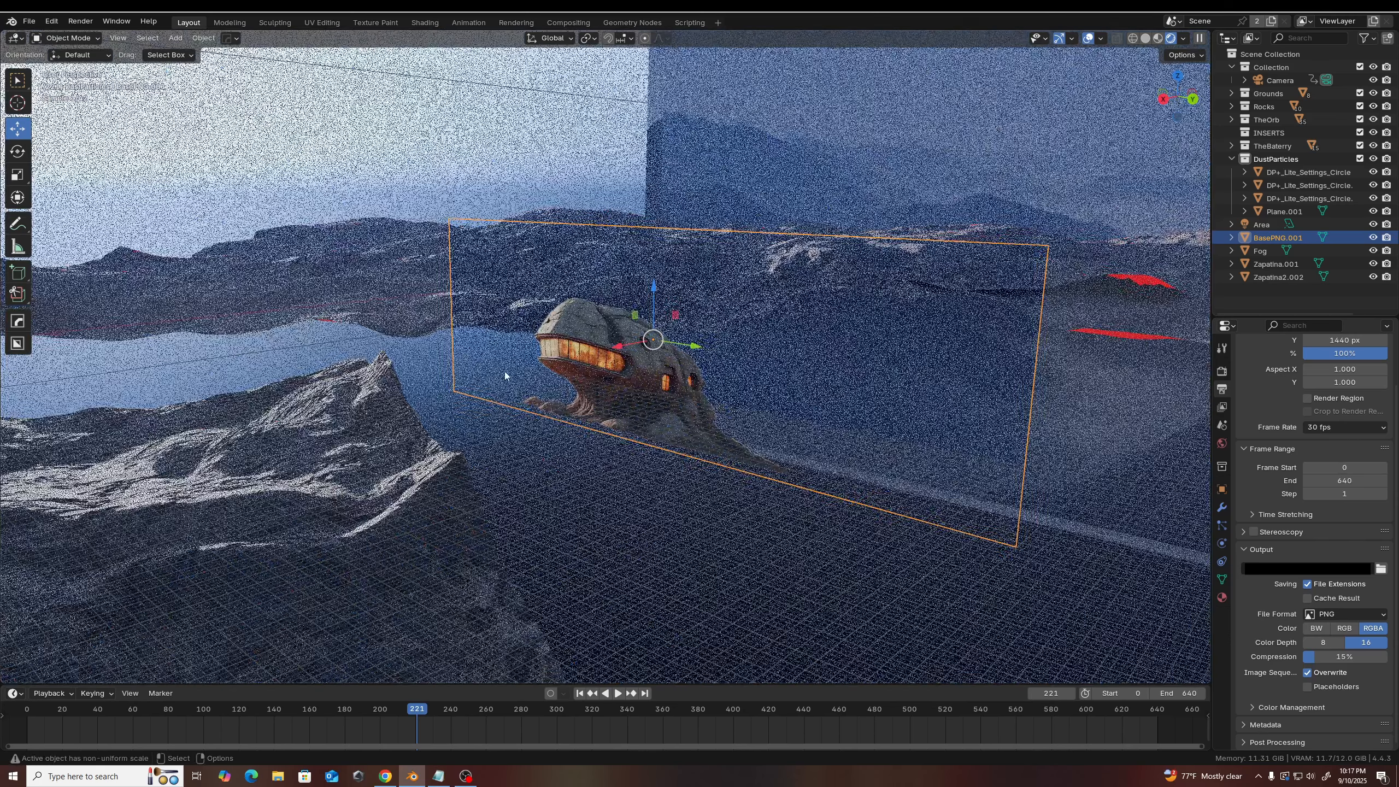
scroll(454, 443, "up", 3)
middle_click_drag(447, 453, 521, 460)
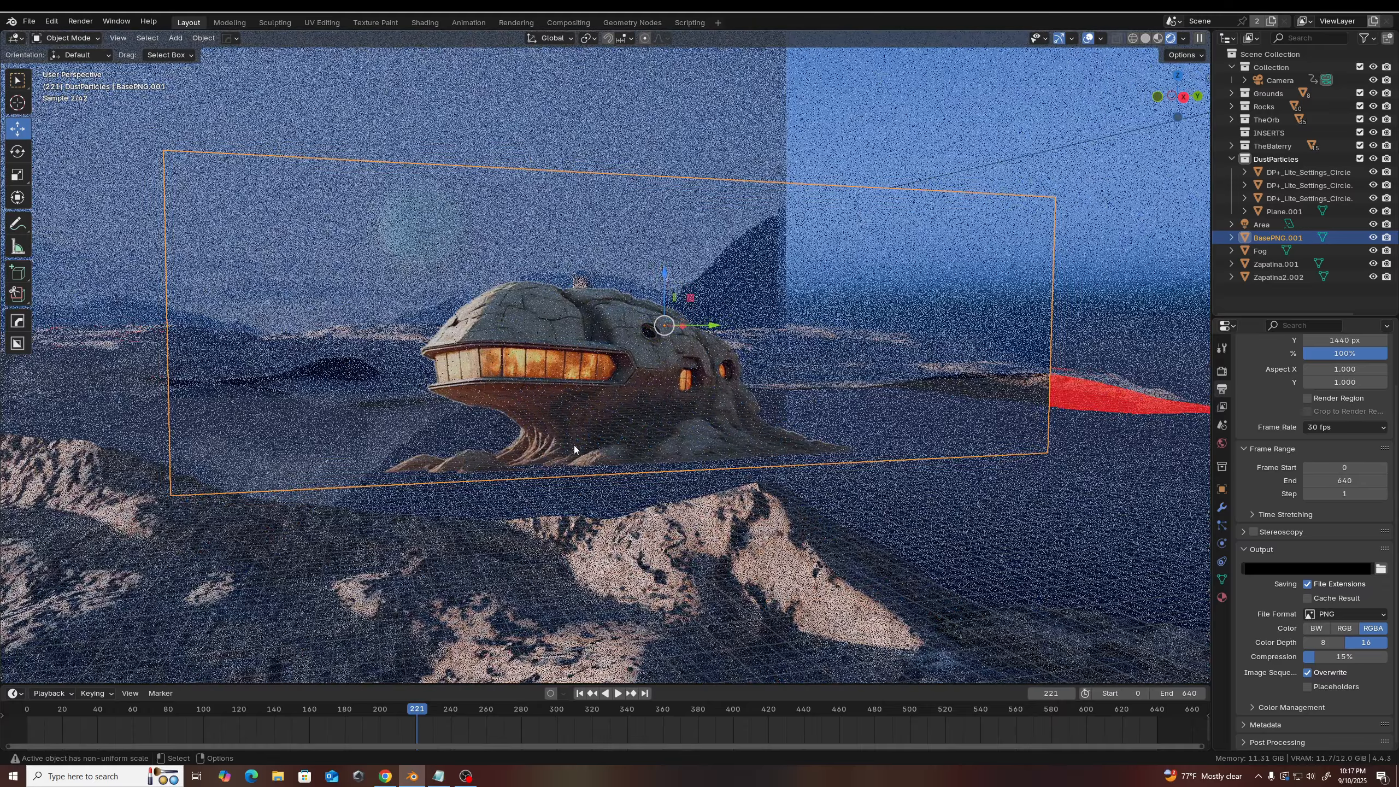
scroll(573, 445, "down", 2)
middle_click_drag(578, 442, 614, 437)
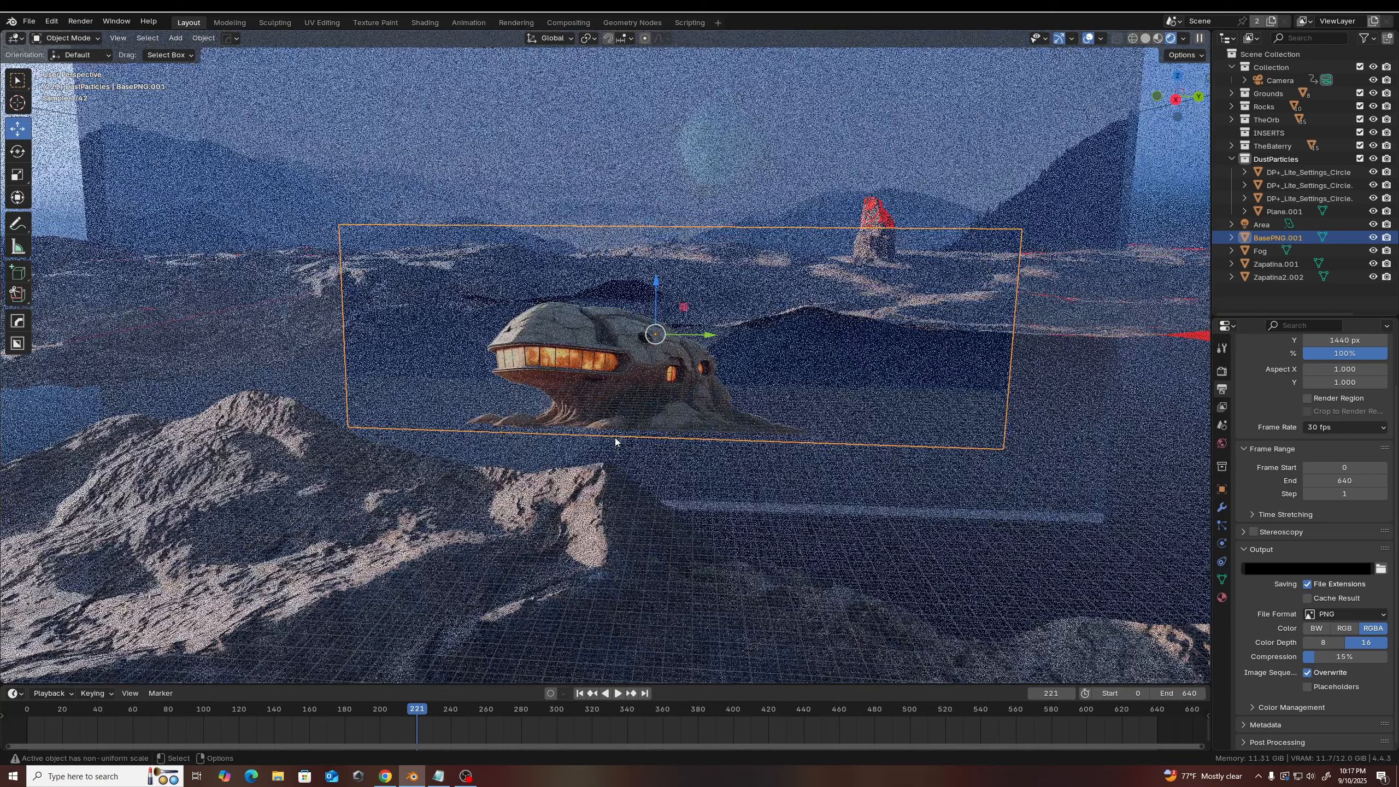
scroll(616, 439, "up", 2)
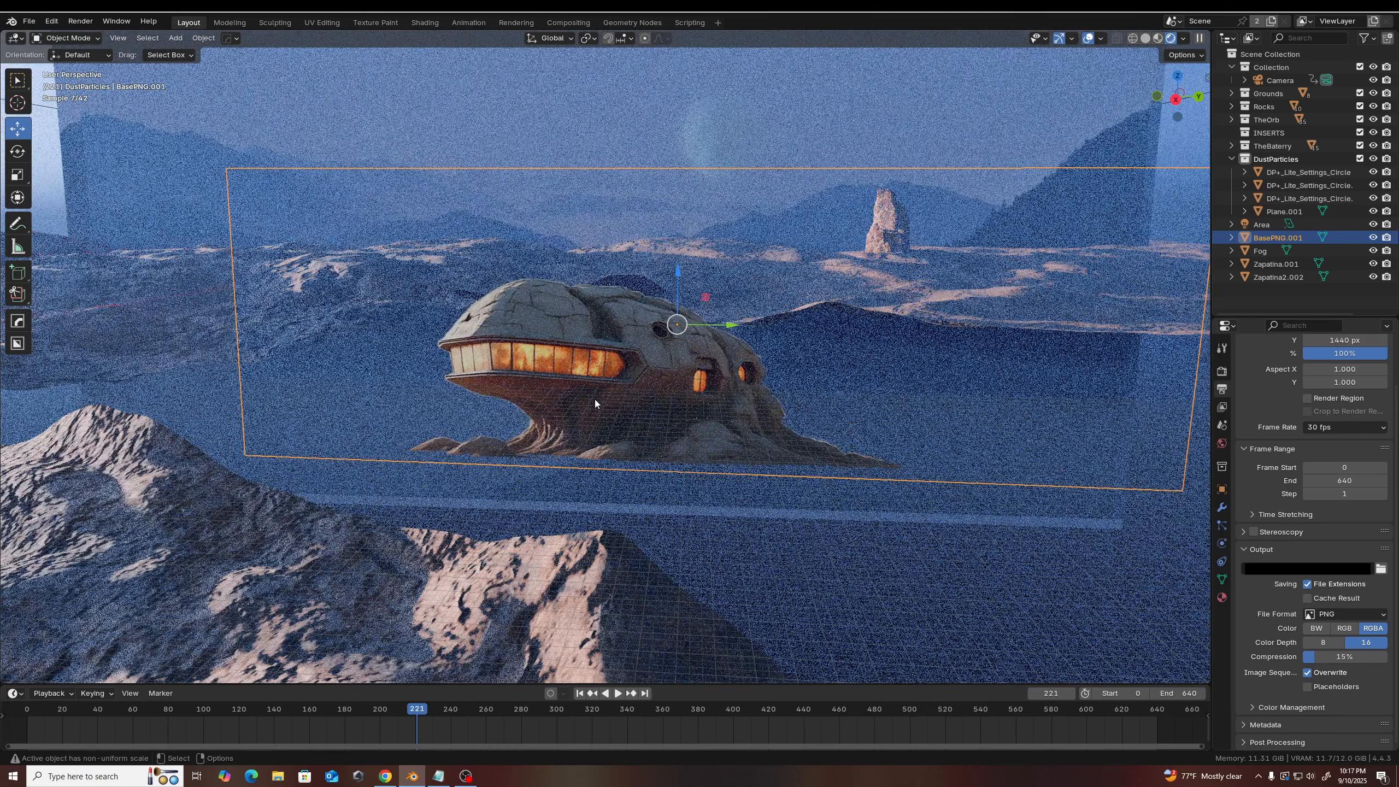
scroll(595, 401, "up", 1)
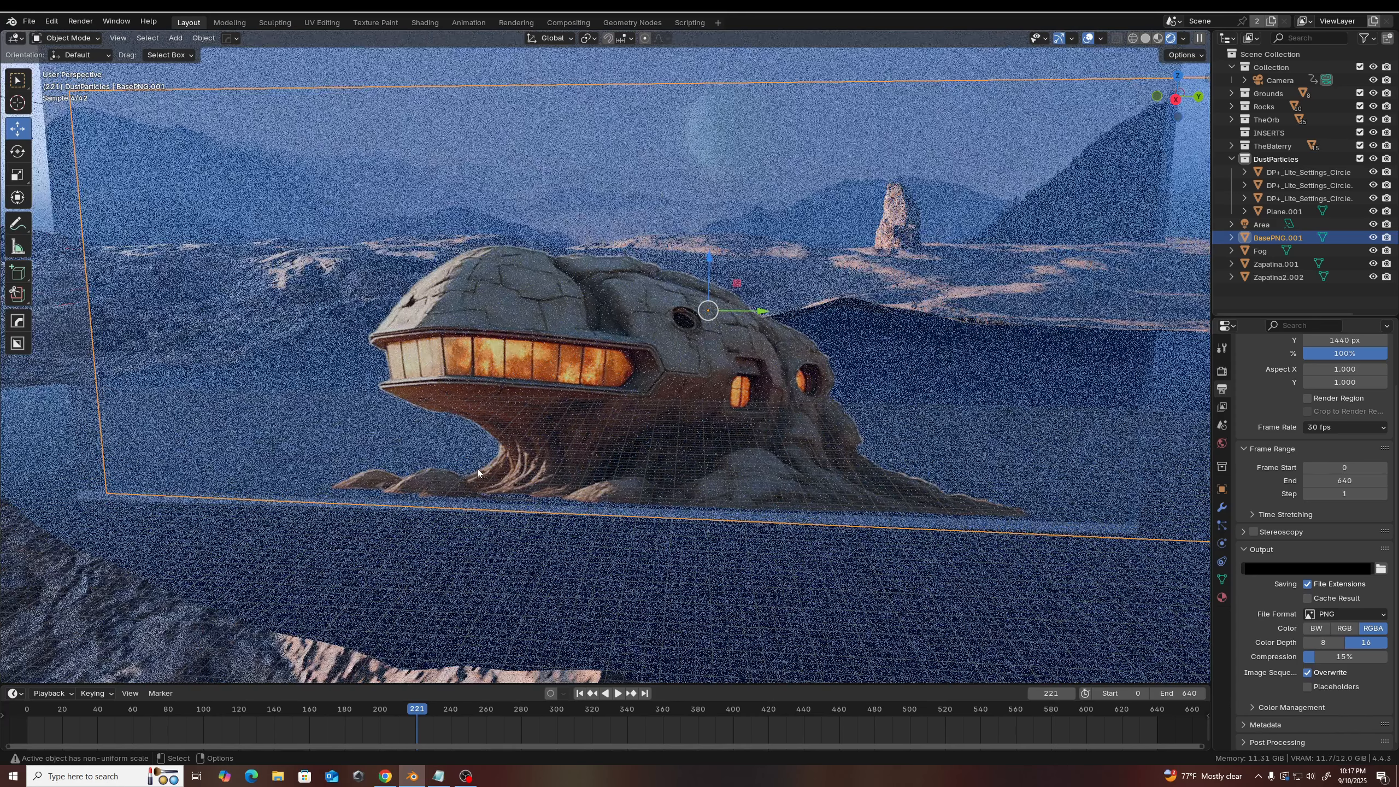
- Select the large mountain backdrop plane standing behind the base building and the landscape
scroll(475, 471, "down", 2)
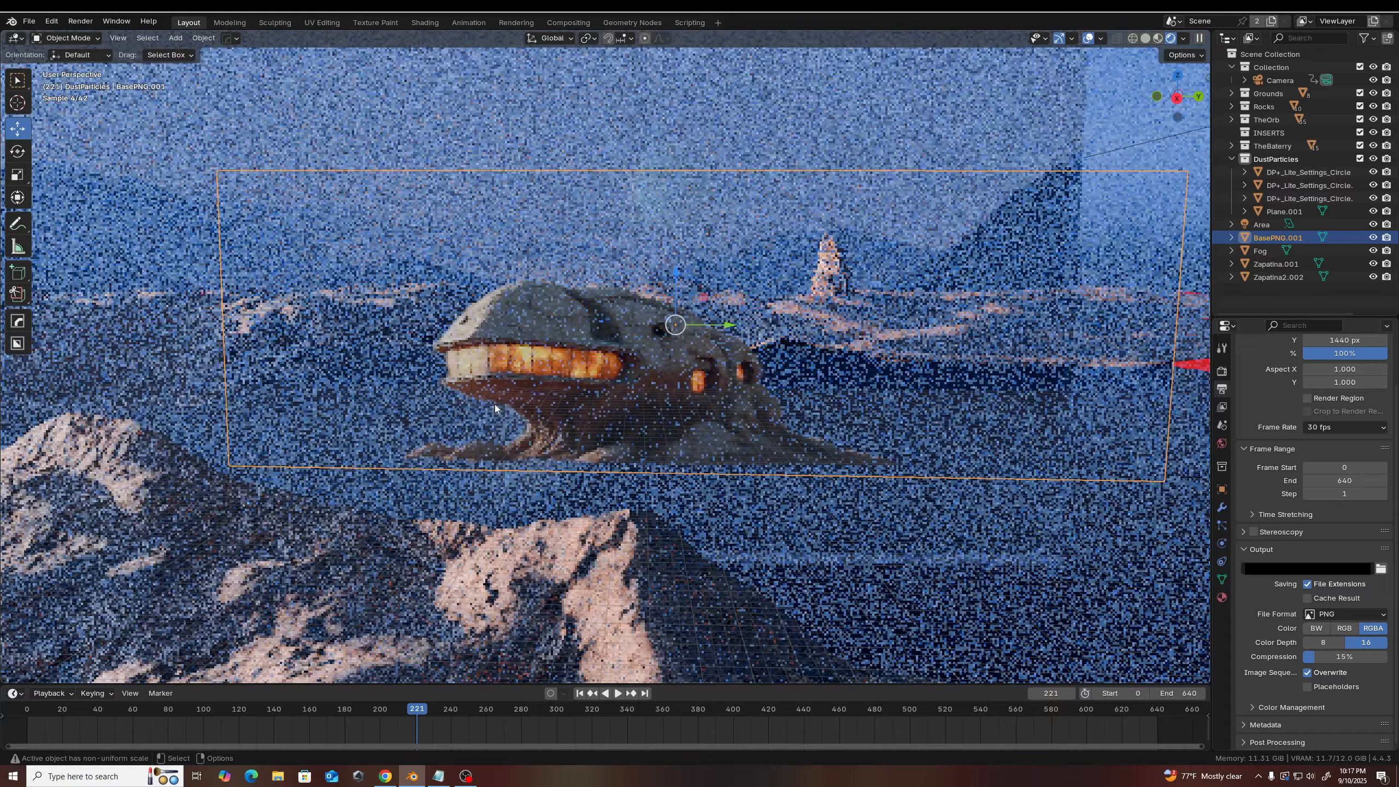
scroll(568, 433, "down", 4)
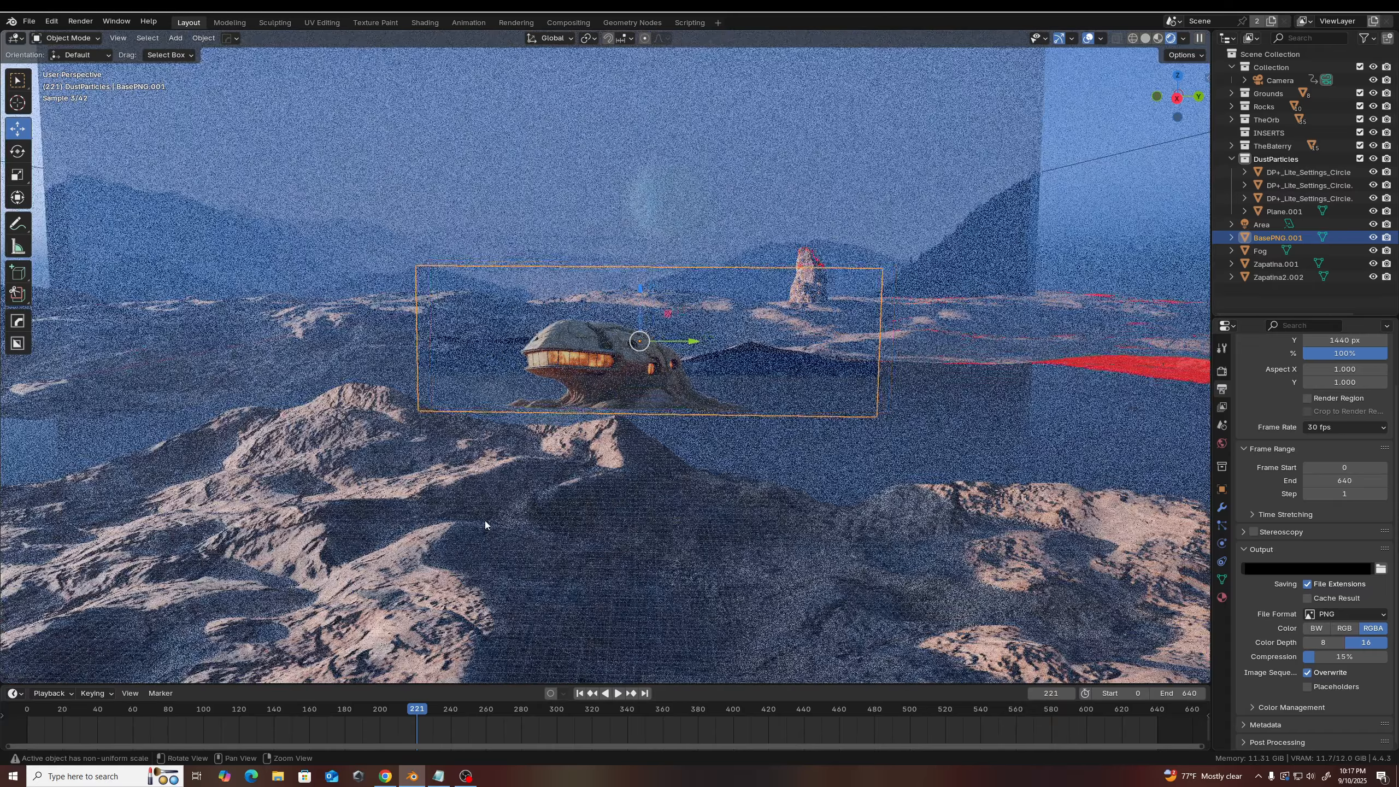
middle_click_drag(485, 521, 564, 499)
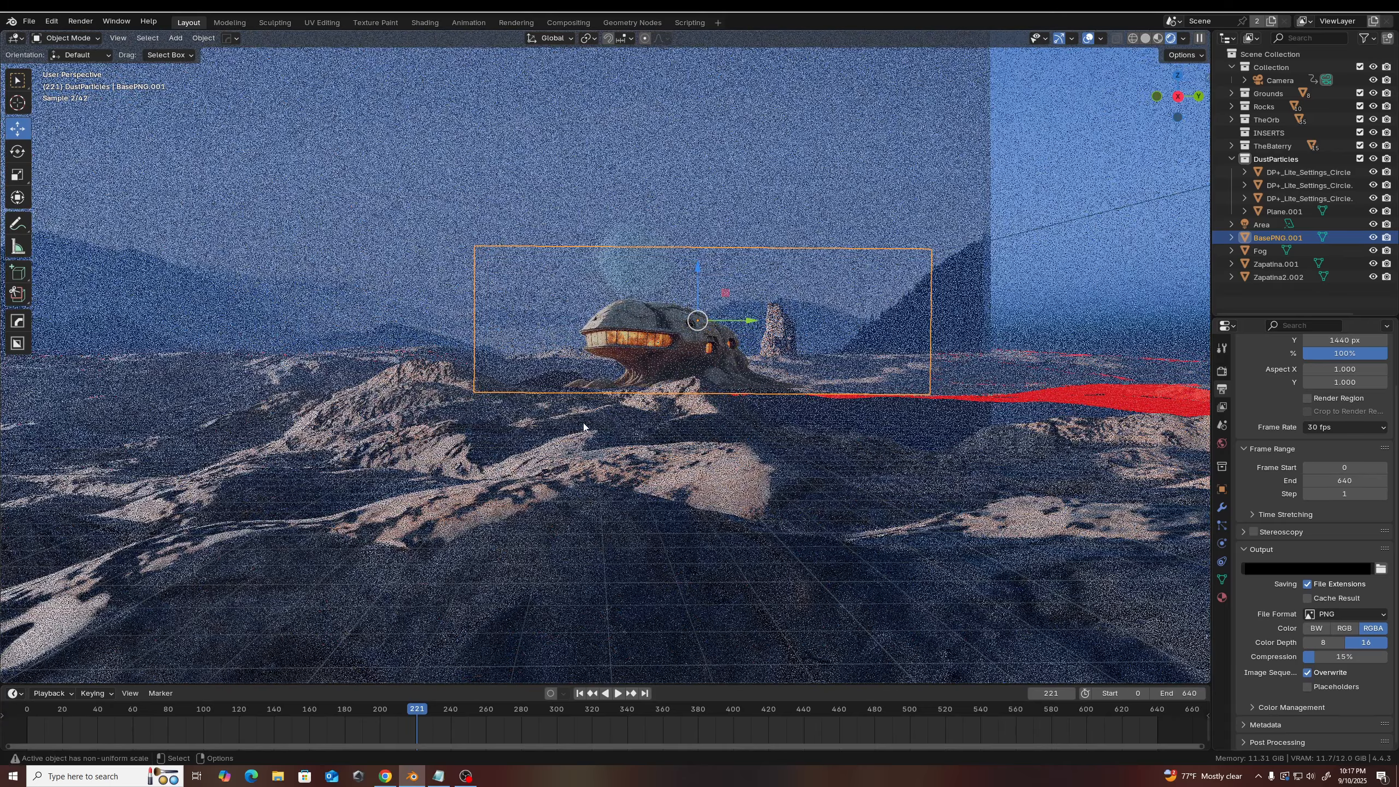
left_click(328, 140)
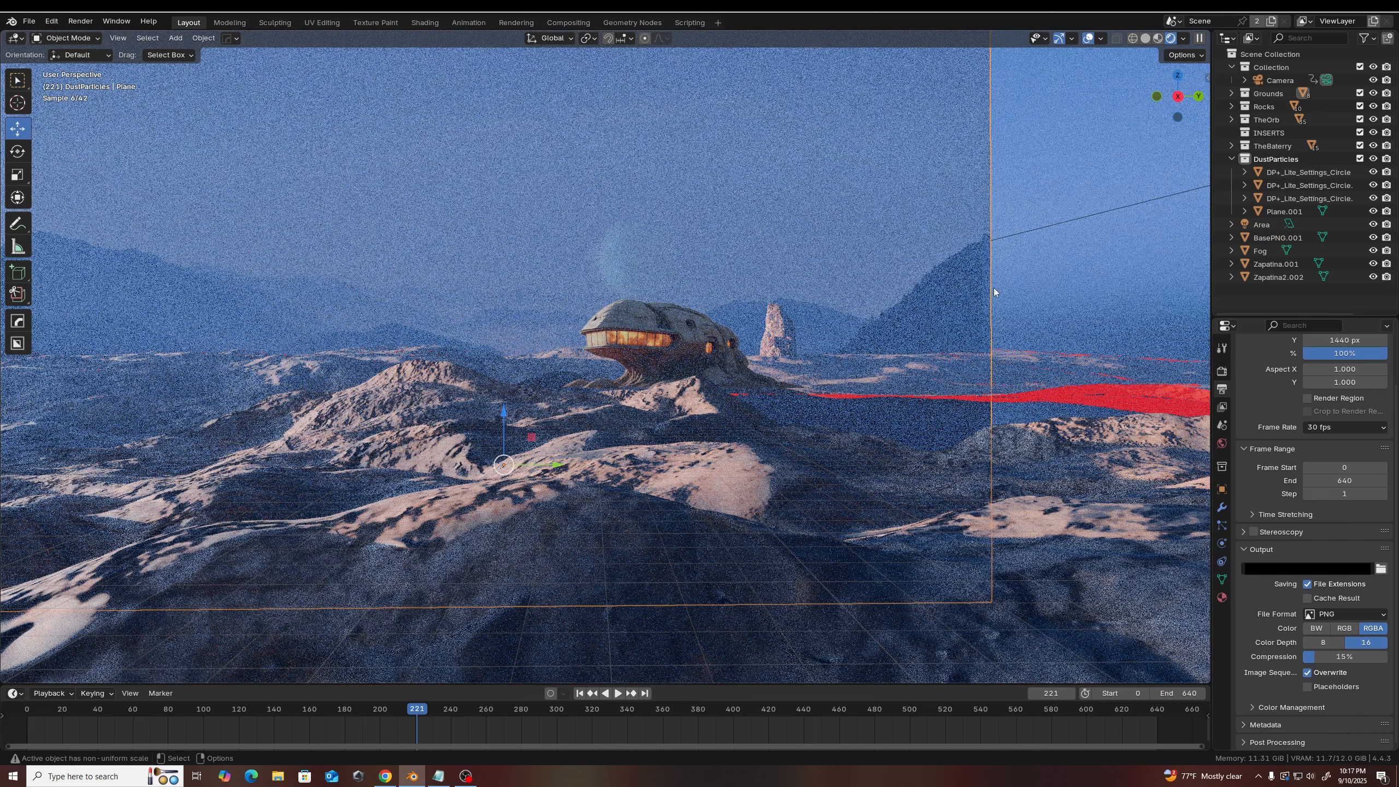
- Select the moon image plane Plane.001 above the base building and centre the view on it
left_click(638, 244)
left_click(630, 242)
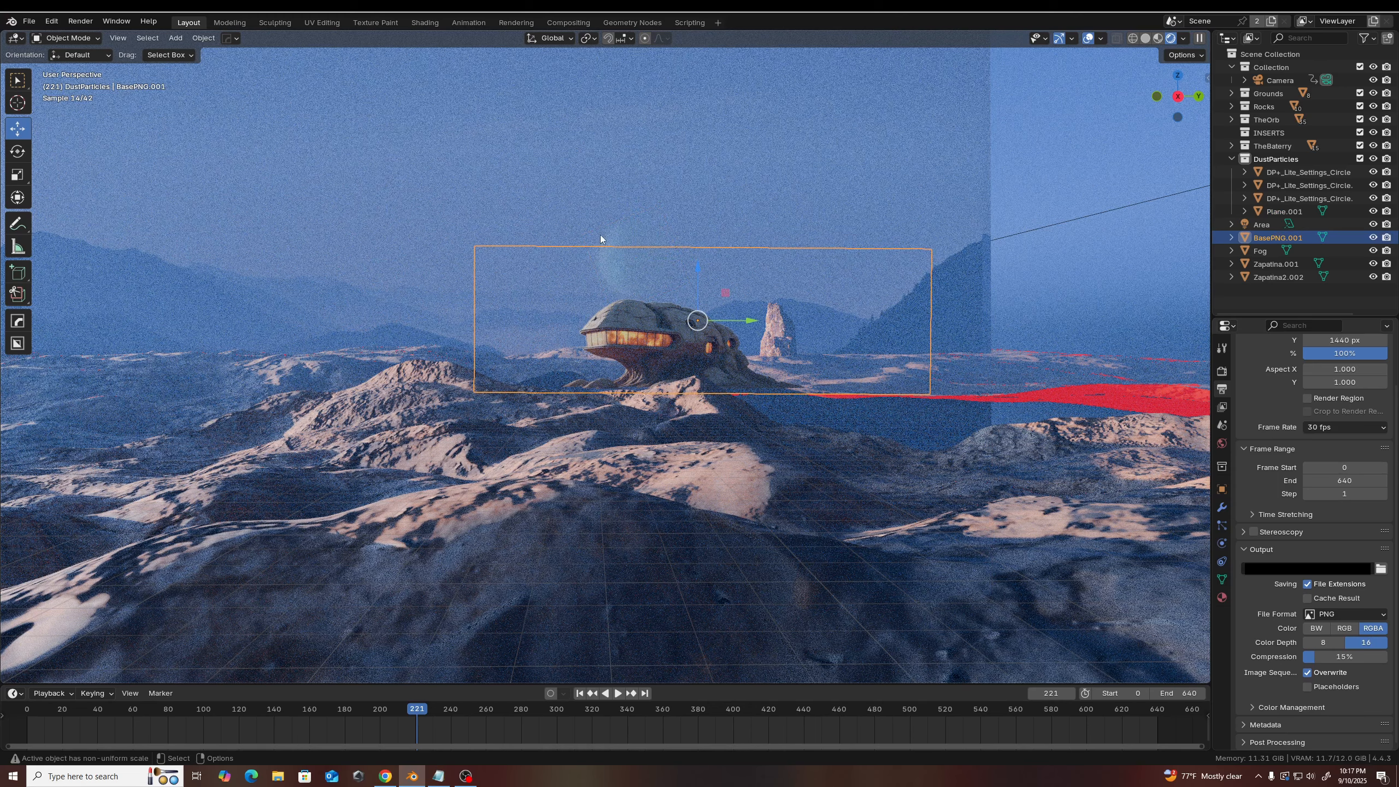
left_click(616, 231)
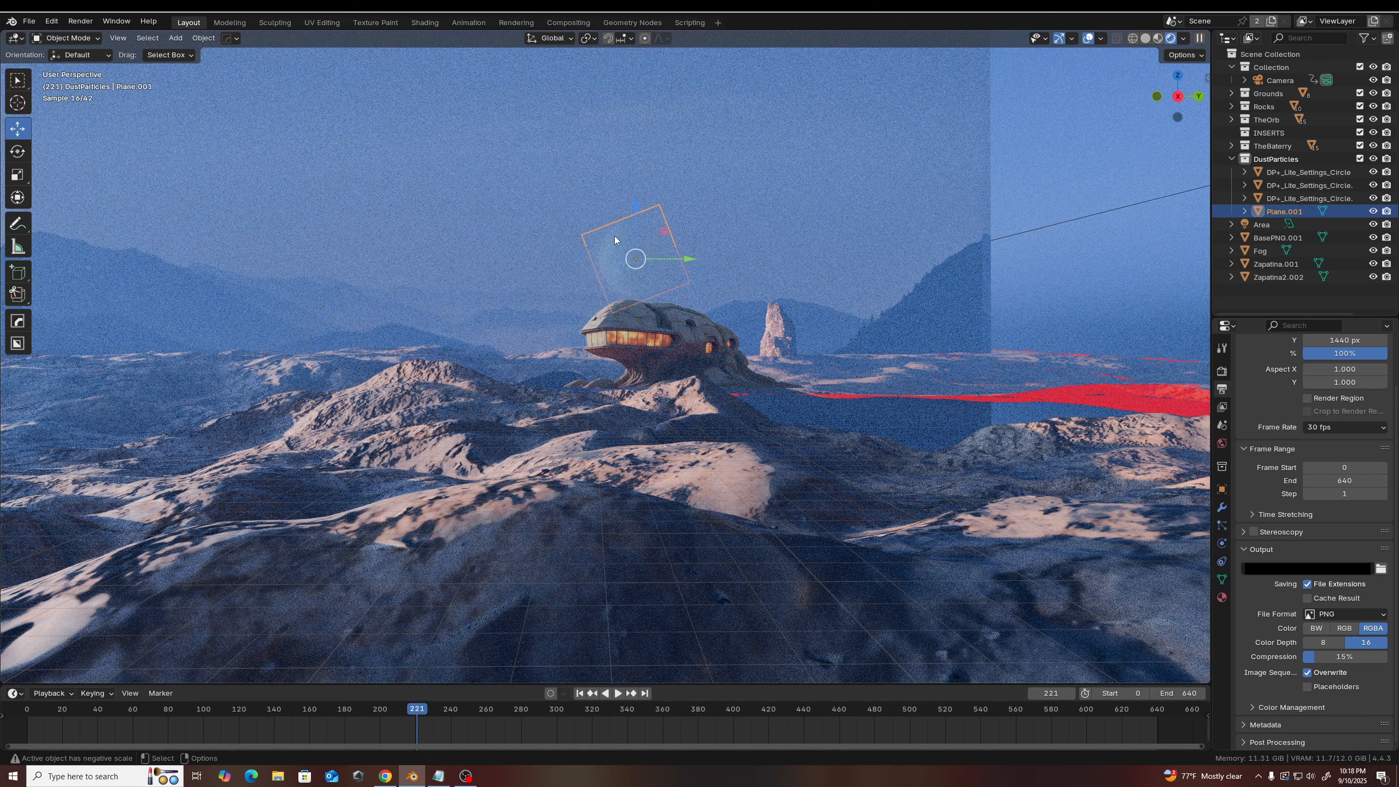
key("KP_Decimal")
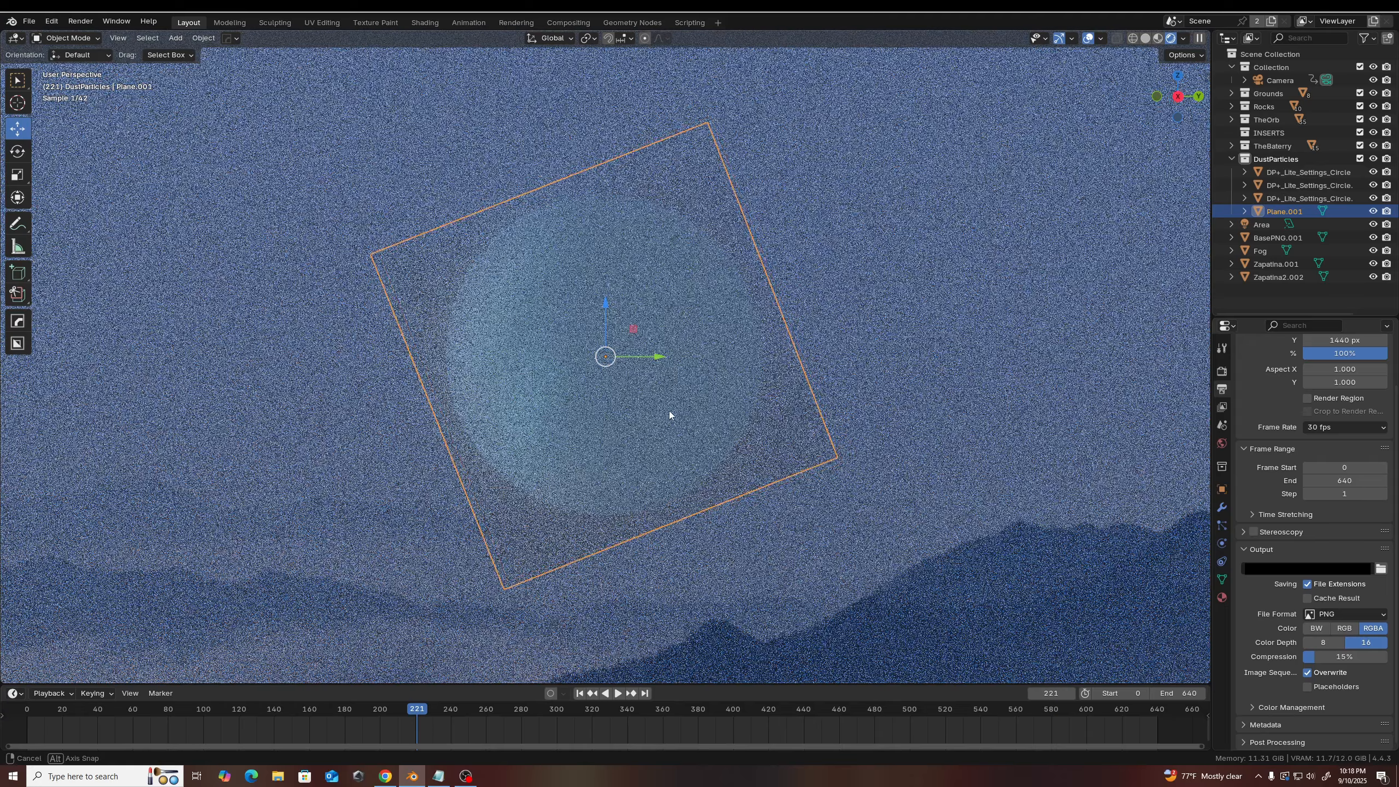
middle_click_drag(668, 411, 614, 455)
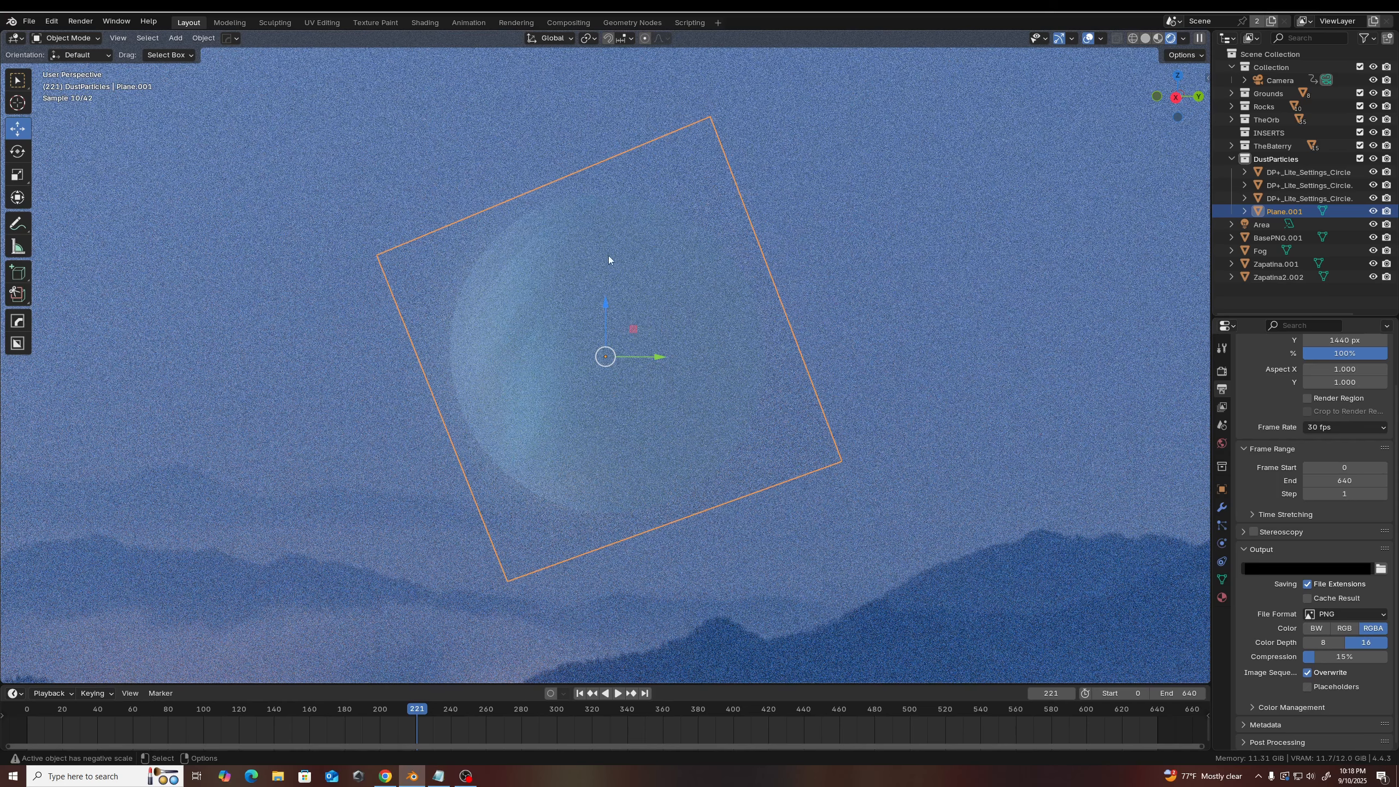
- Examine the landscape and backdrop planes from outside the camera, and bring up the world's Sky Texture settings
scroll(759, 431, "down", 5)
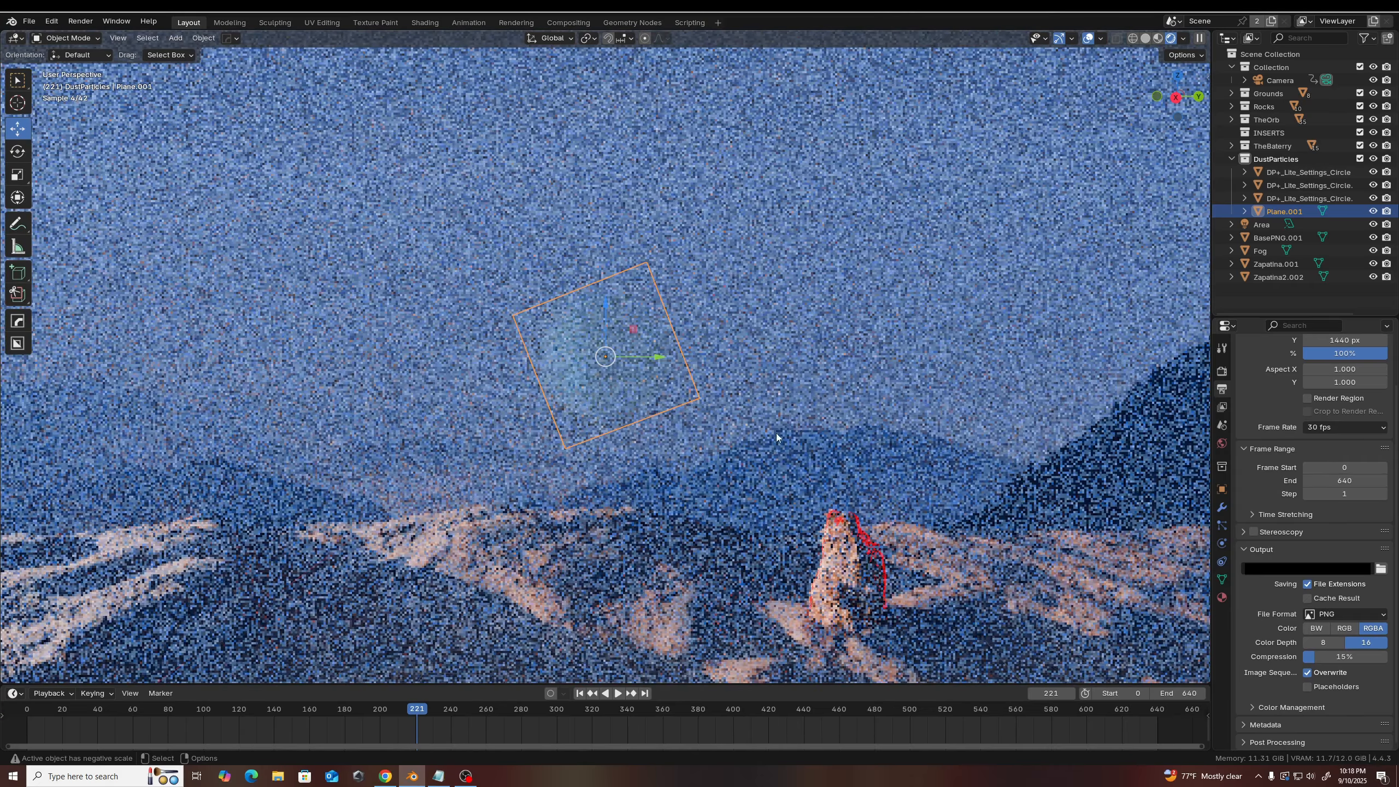
middle_click_drag(776, 433, 520, 523)
scroll(512, 525, "down", 3)
middle_click_drag(382, 614, 561, 423, "shift")
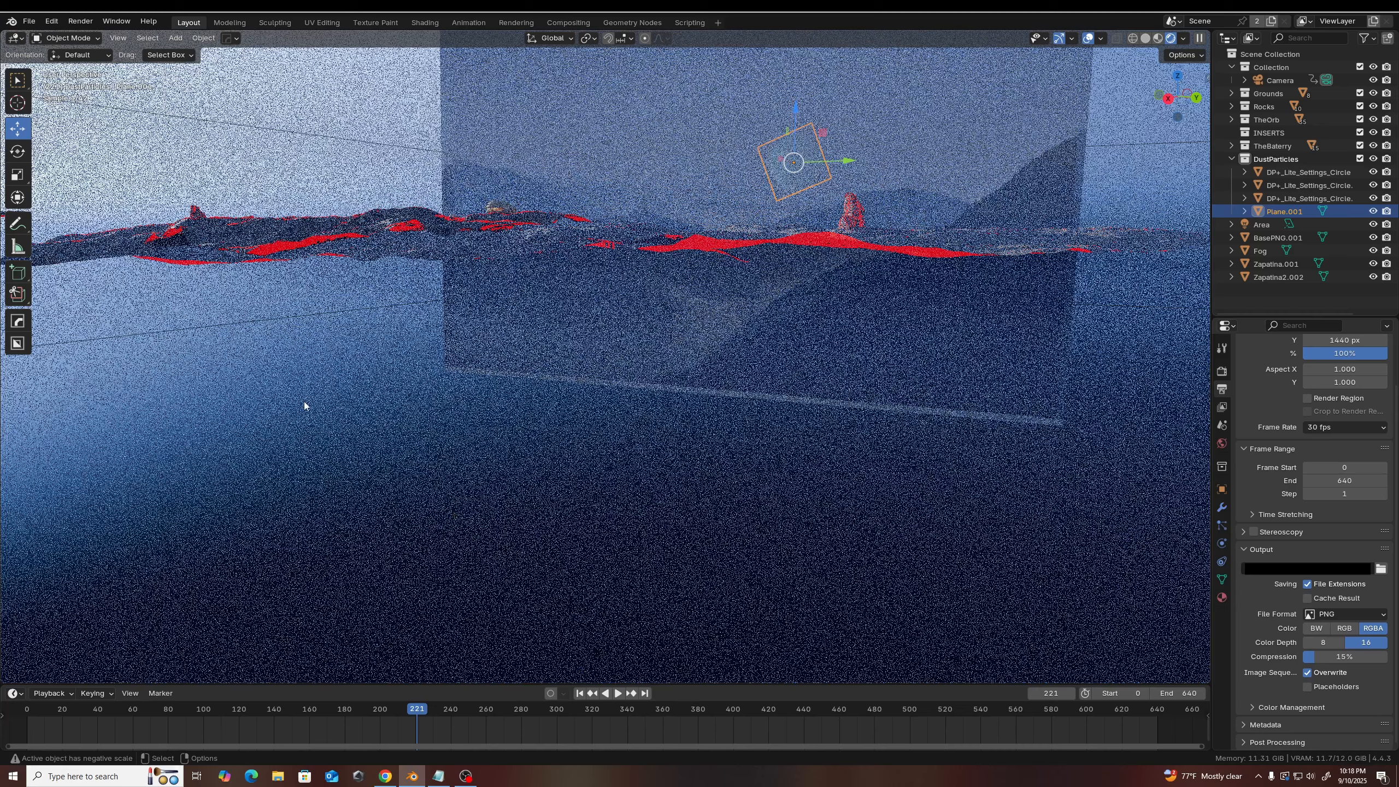
middle_click_drag(304, 406, 387, 449)
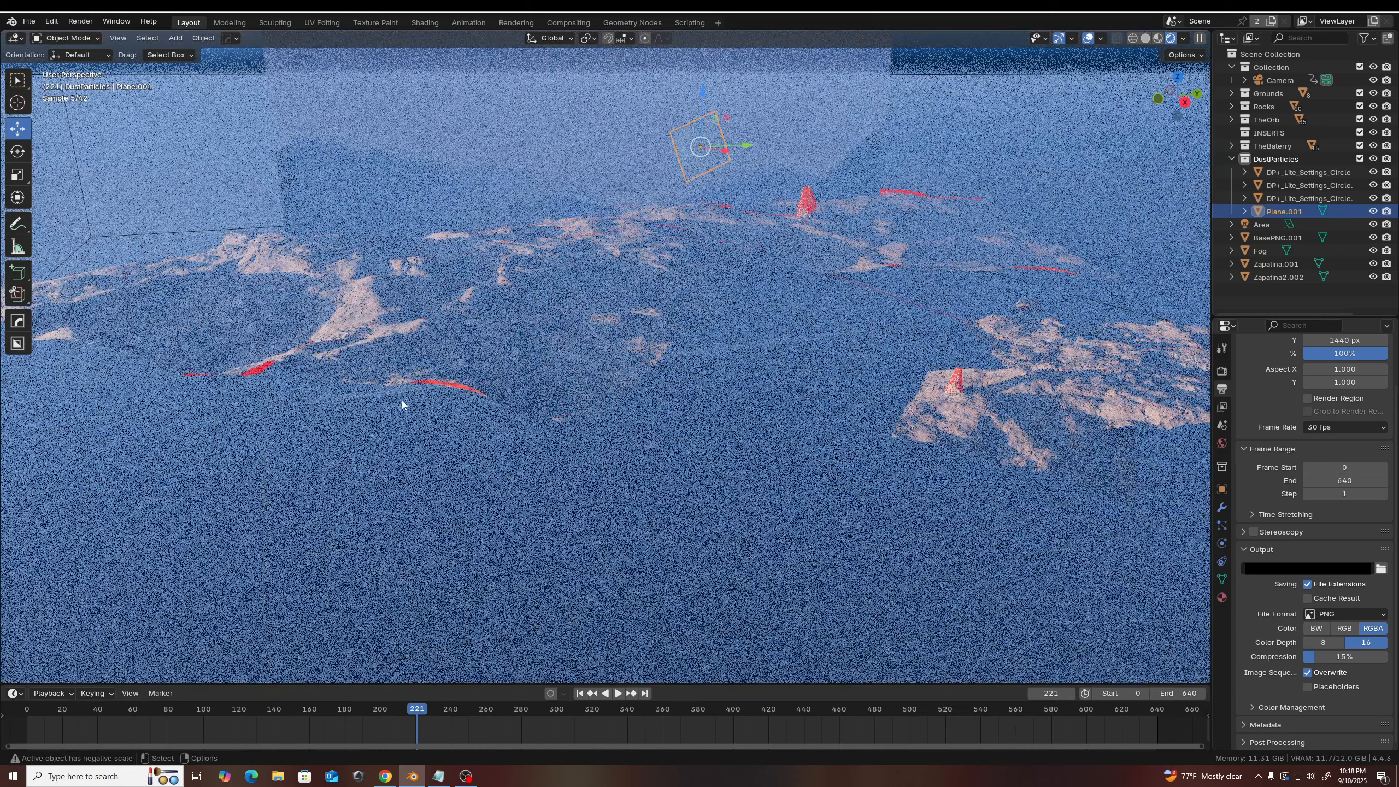
left_click(1221, 443)
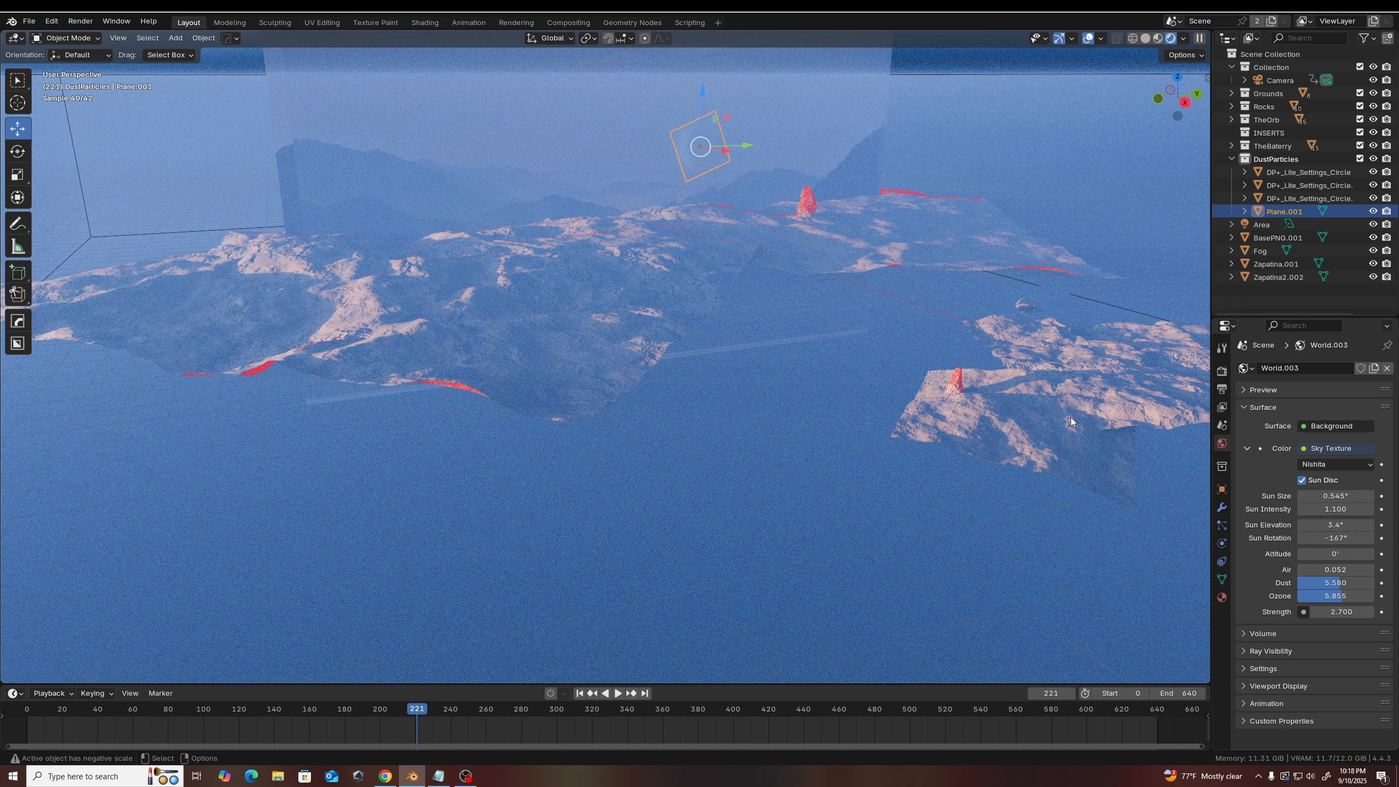
middle_click_drag(715, 376, 607, 407)
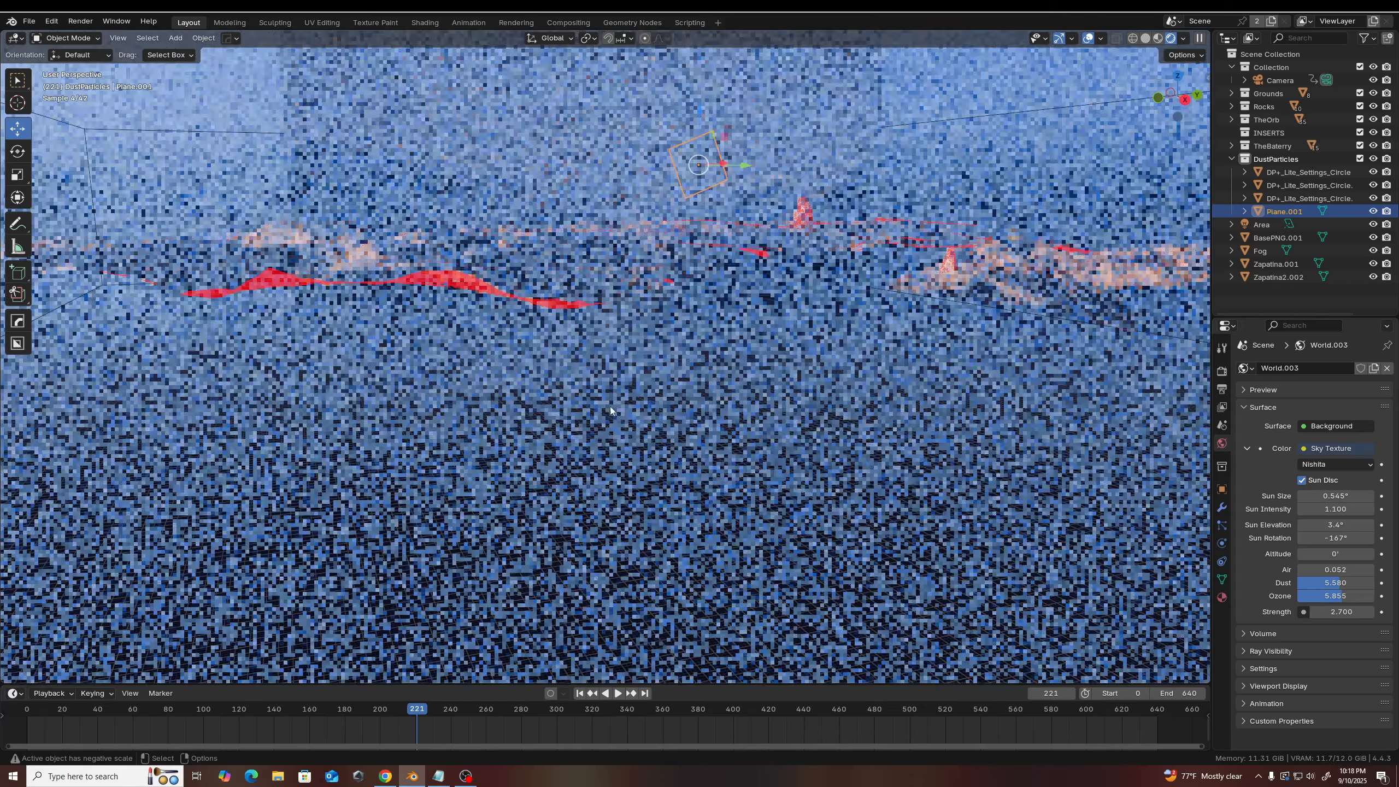
middle_click_drag(833, 370, 807, 374)
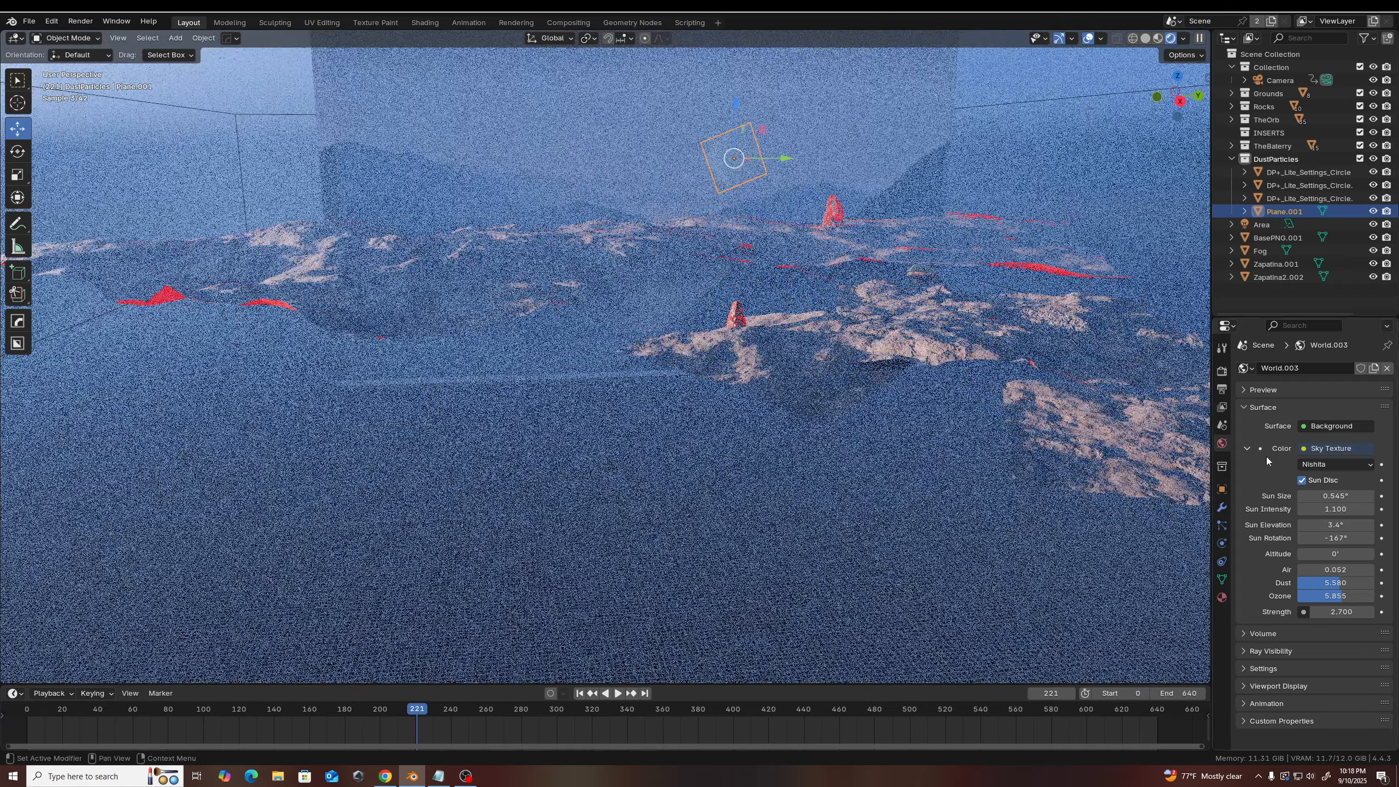
- Return to the camera view and set the sky's Dust to 6.349, Ozone to 2.918 and Sun Rotation to -193°
key("KP_0")
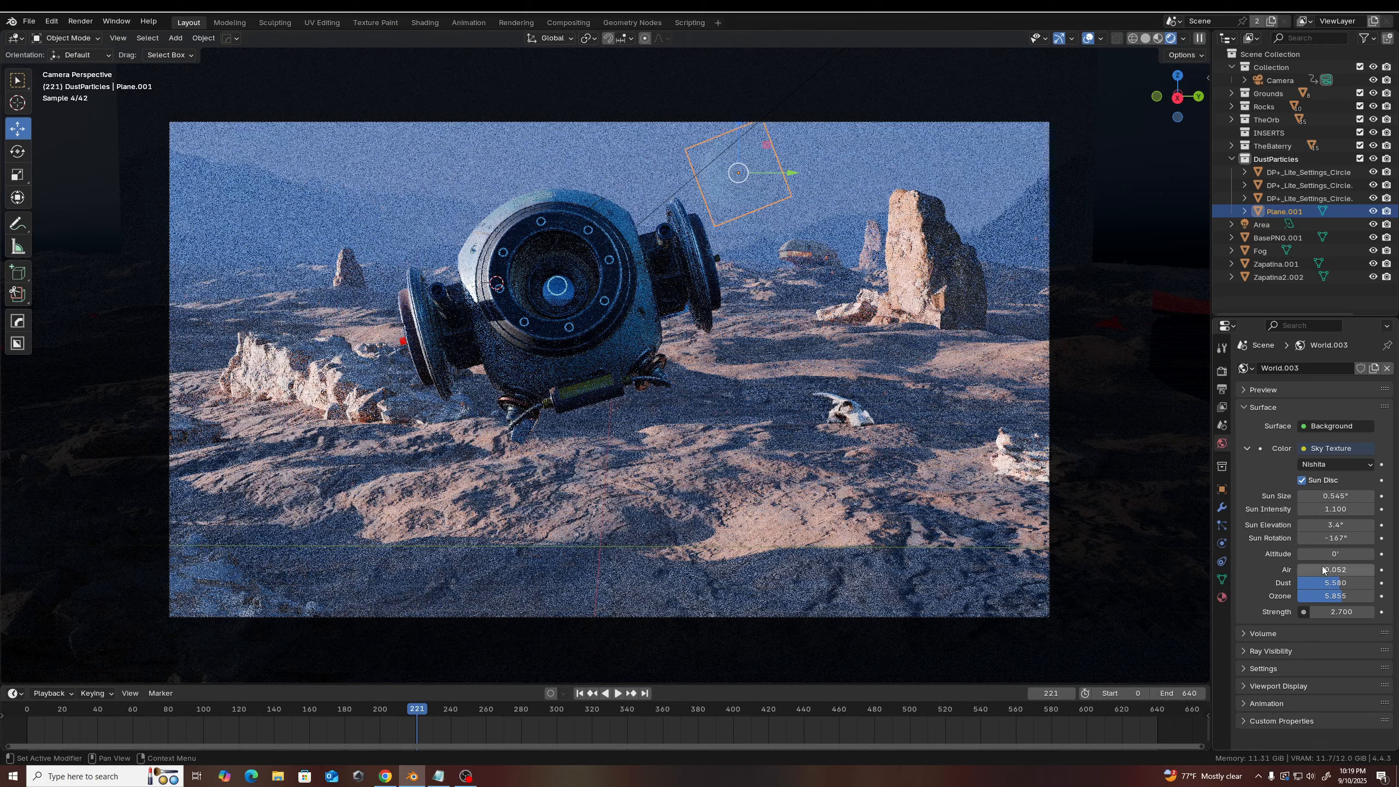
left_click_drag(1333, 582, 1253, 582)
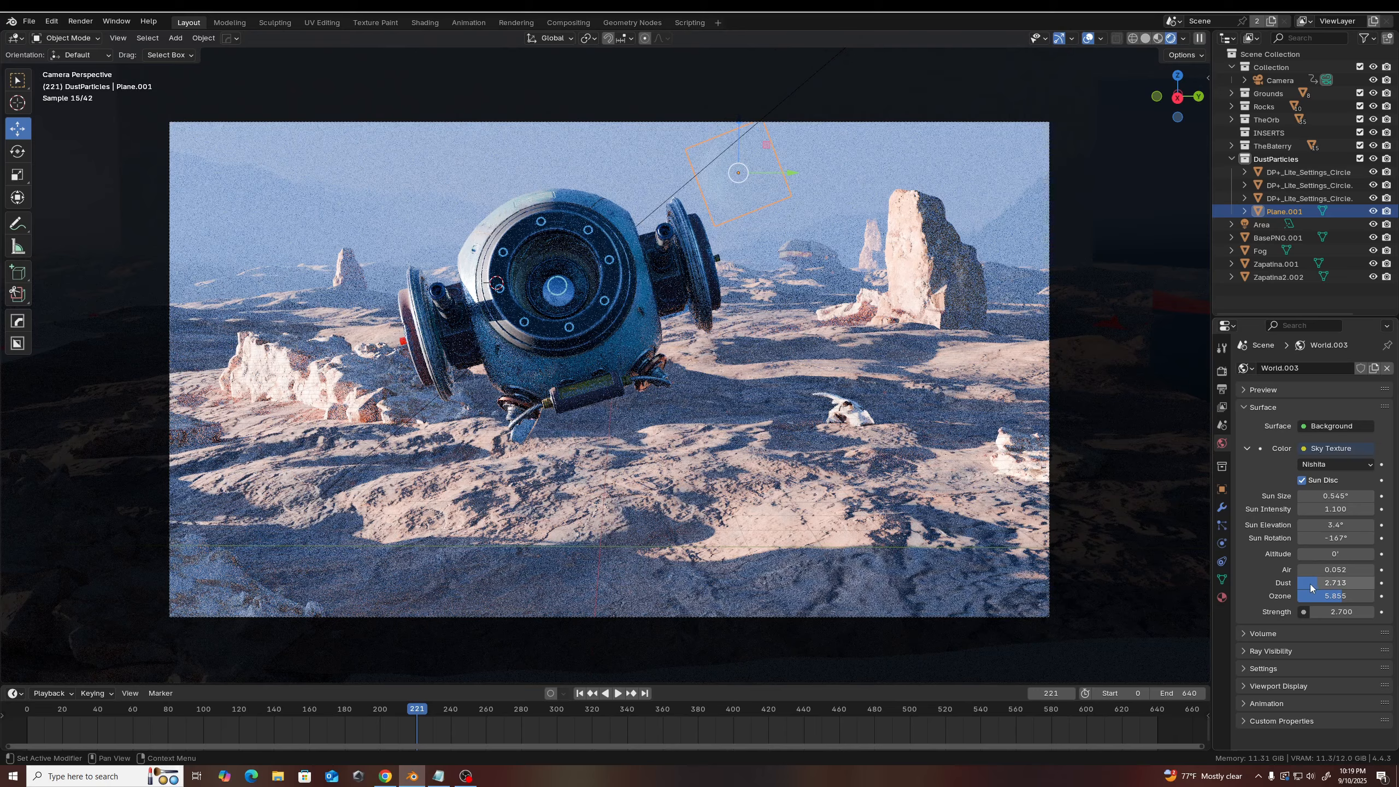
mouse_move(1308, 584)
left_mouse_down()
mouse_move(1336, 583)
mouse_move(1319, 592)
left_mouse_up()
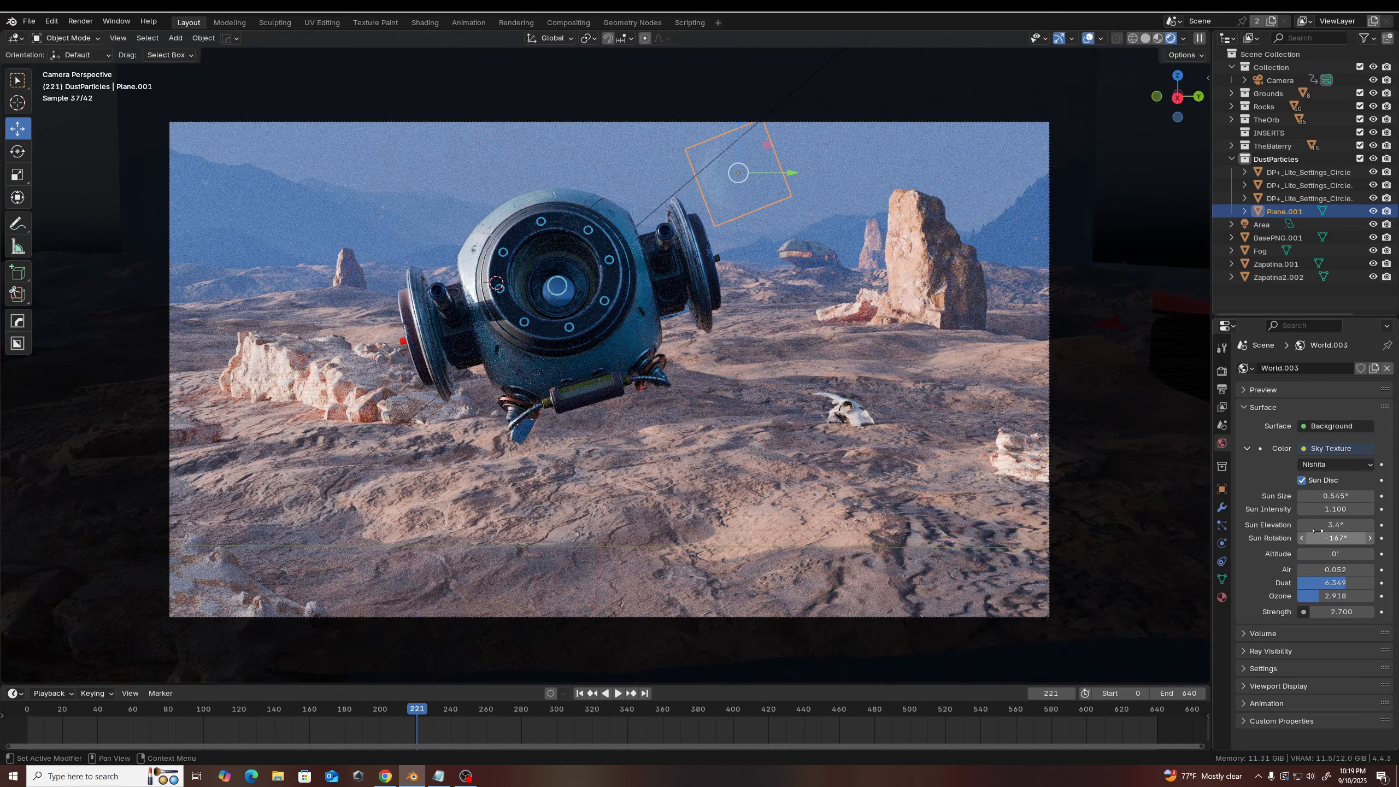
left_click_drag(1328, 539, 1244, 538)
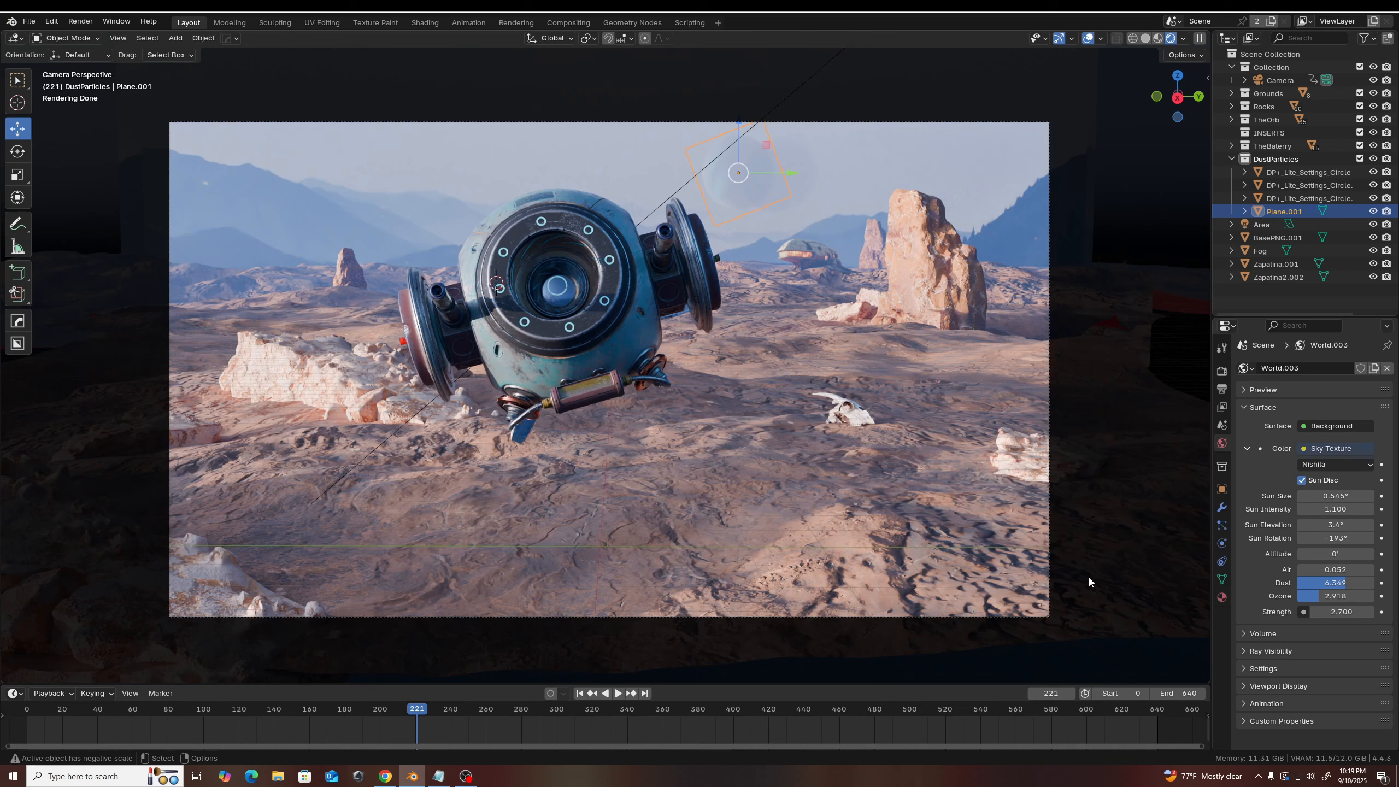
- Switch to the Breakdown notes in Notepad and highlight the orb modeling, SubD workflow and UV unwrapping credits
left_click(438, 776)
left_click_drag(567, 754, 624, 112)
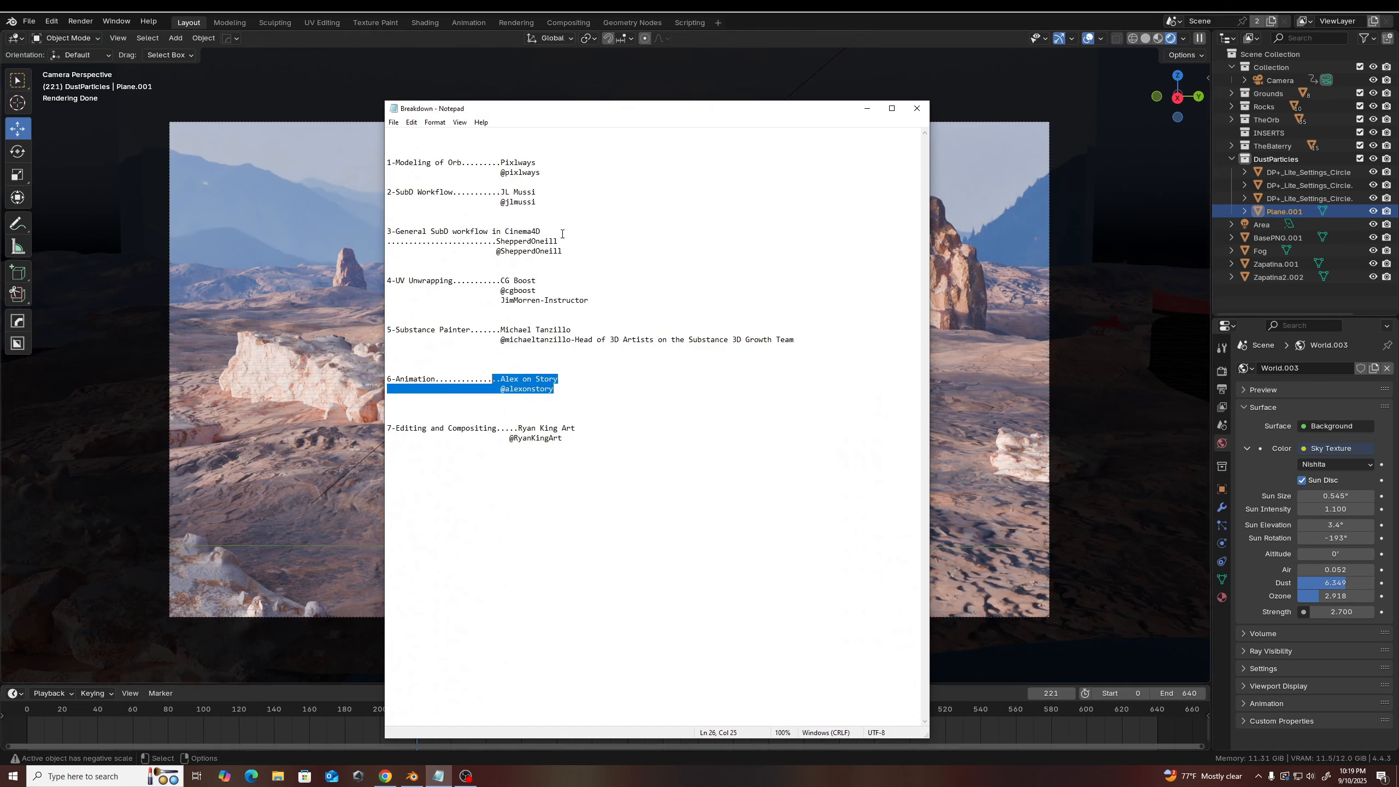
left_click_drag(564, 252, 387, 163)
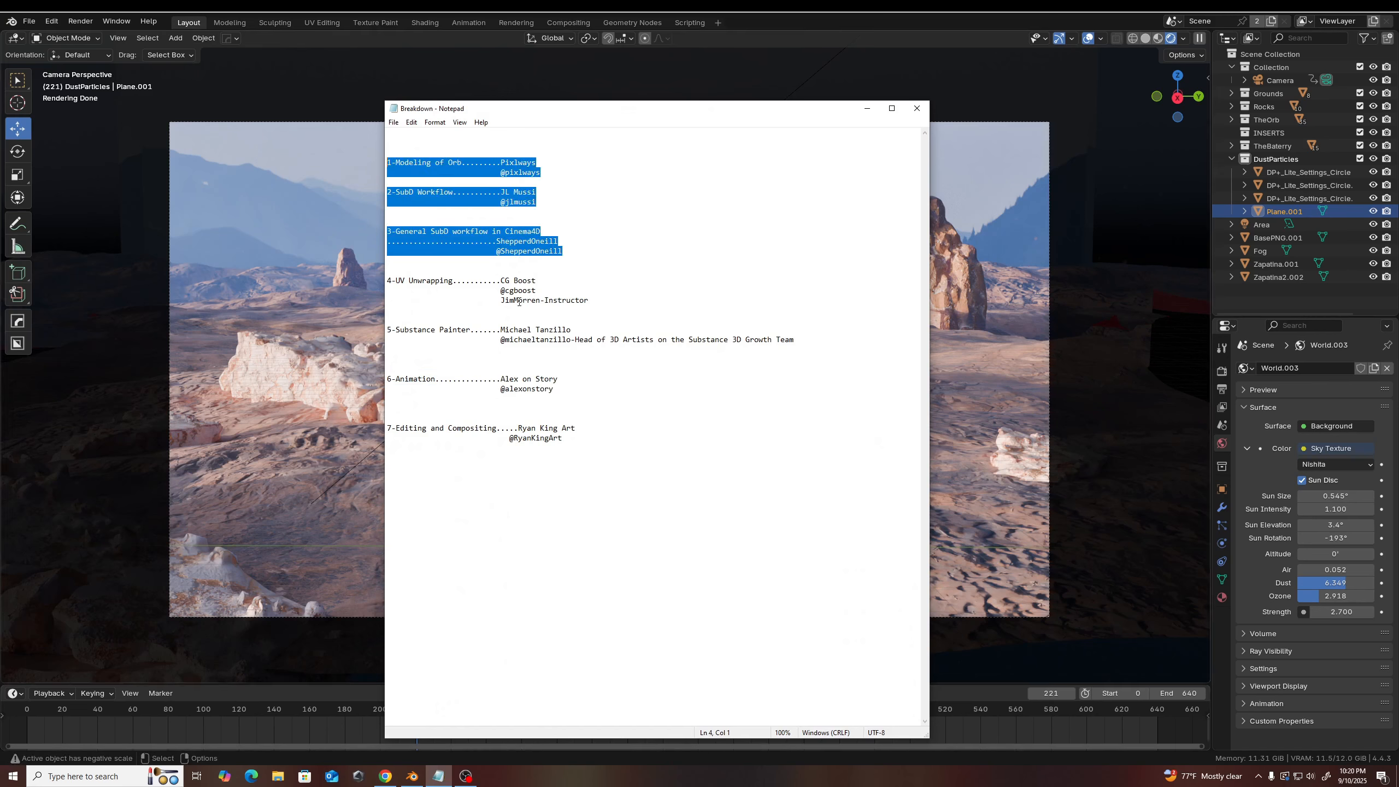
left_click_drag(611, 301, 494, 274)
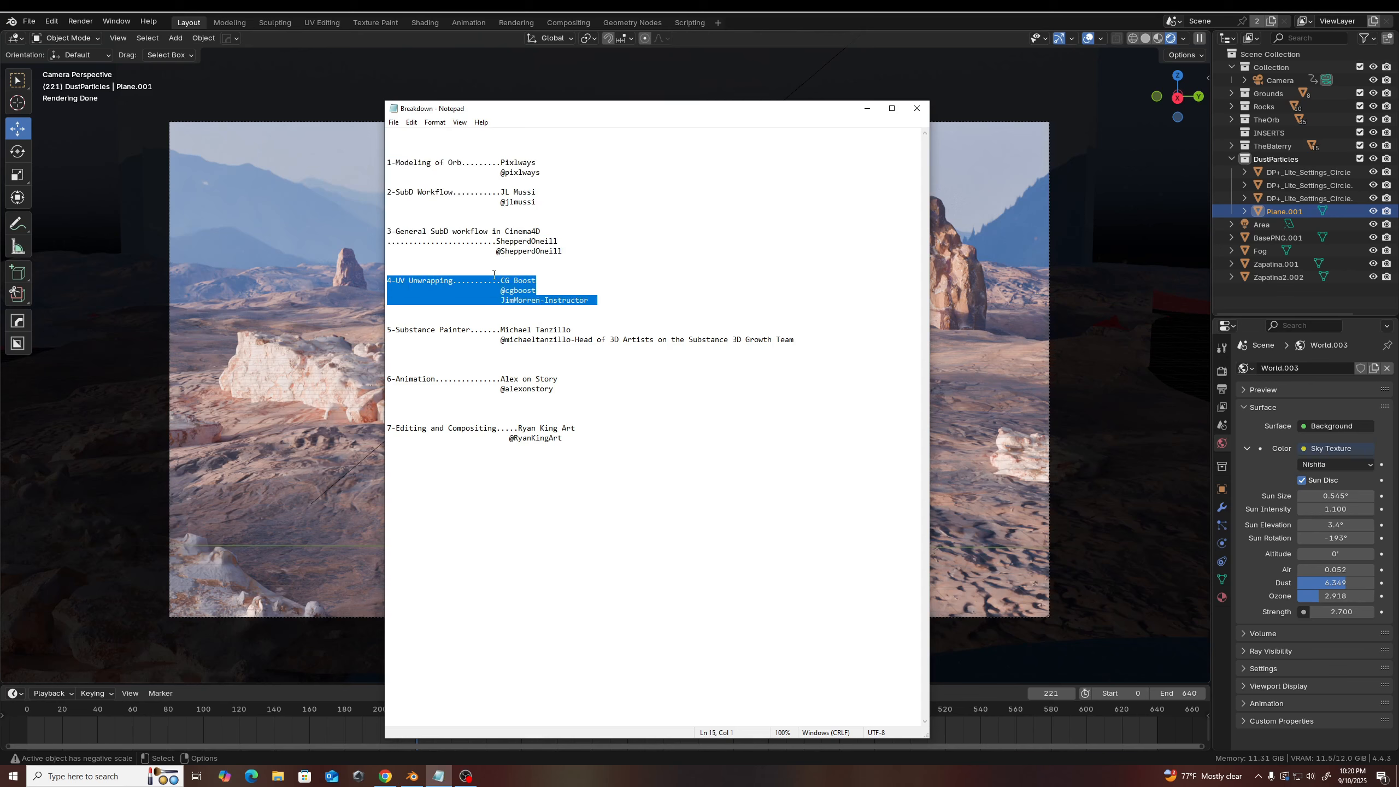